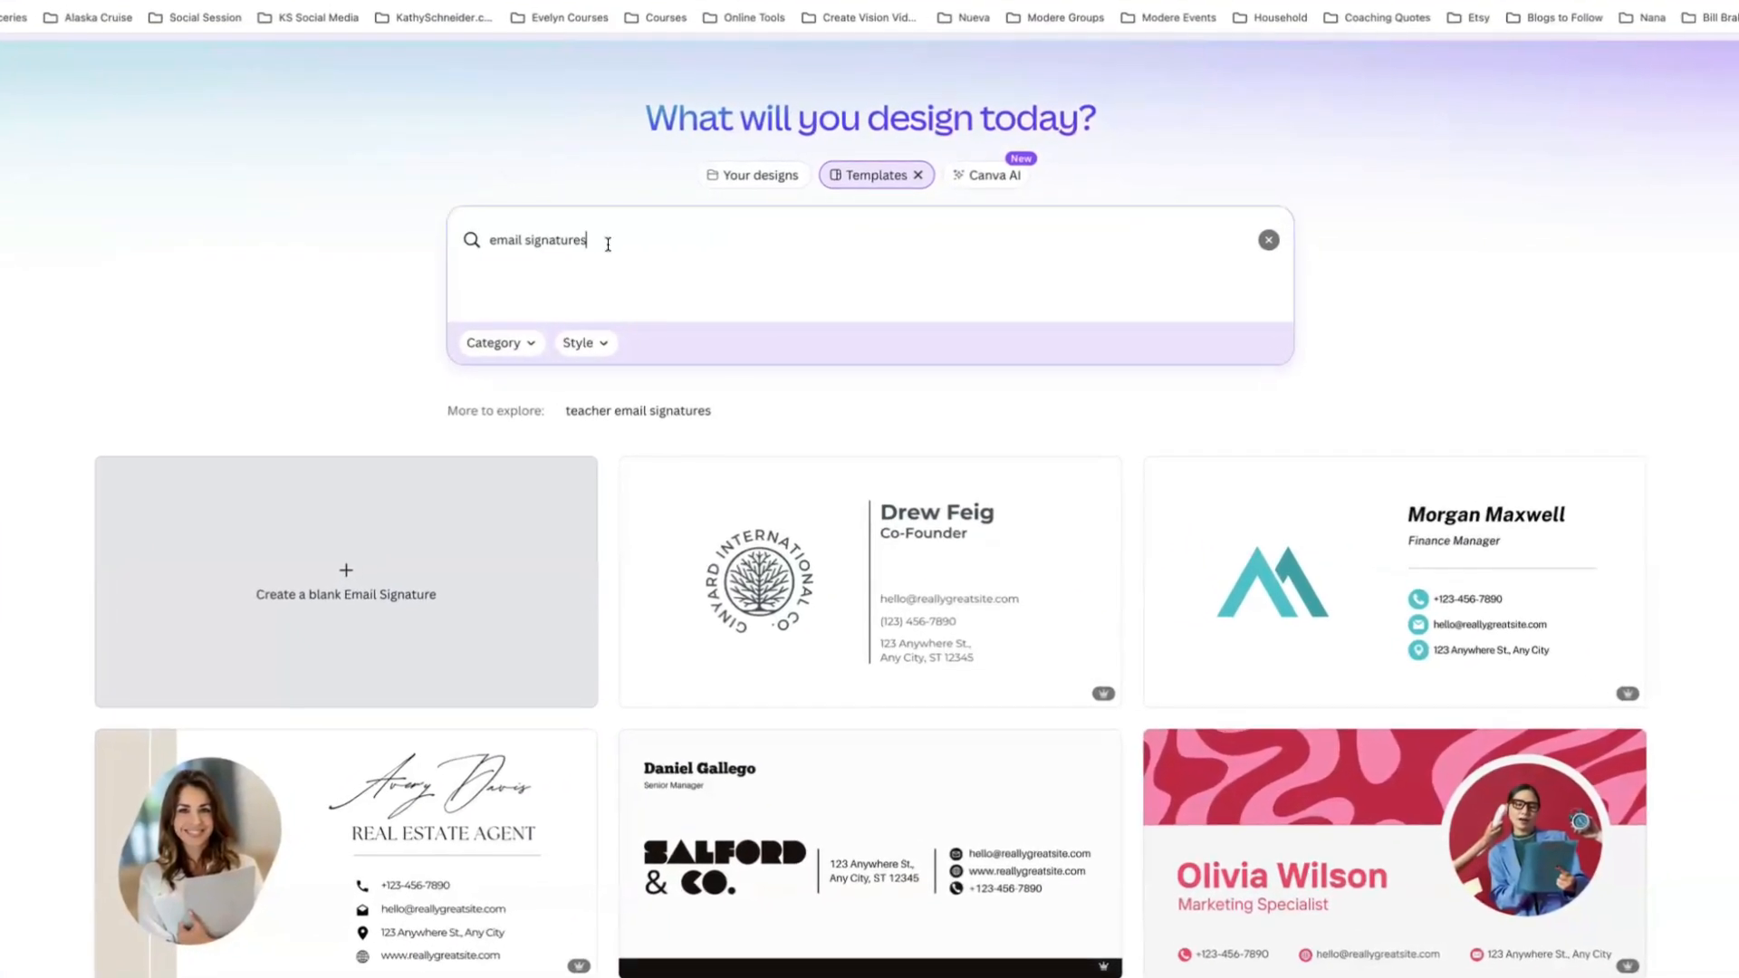
Switch to the Mastering What Matters newsletter in Gmail and examine its logo header, section layout and closing sections
drag(607, 240, 502, 240)
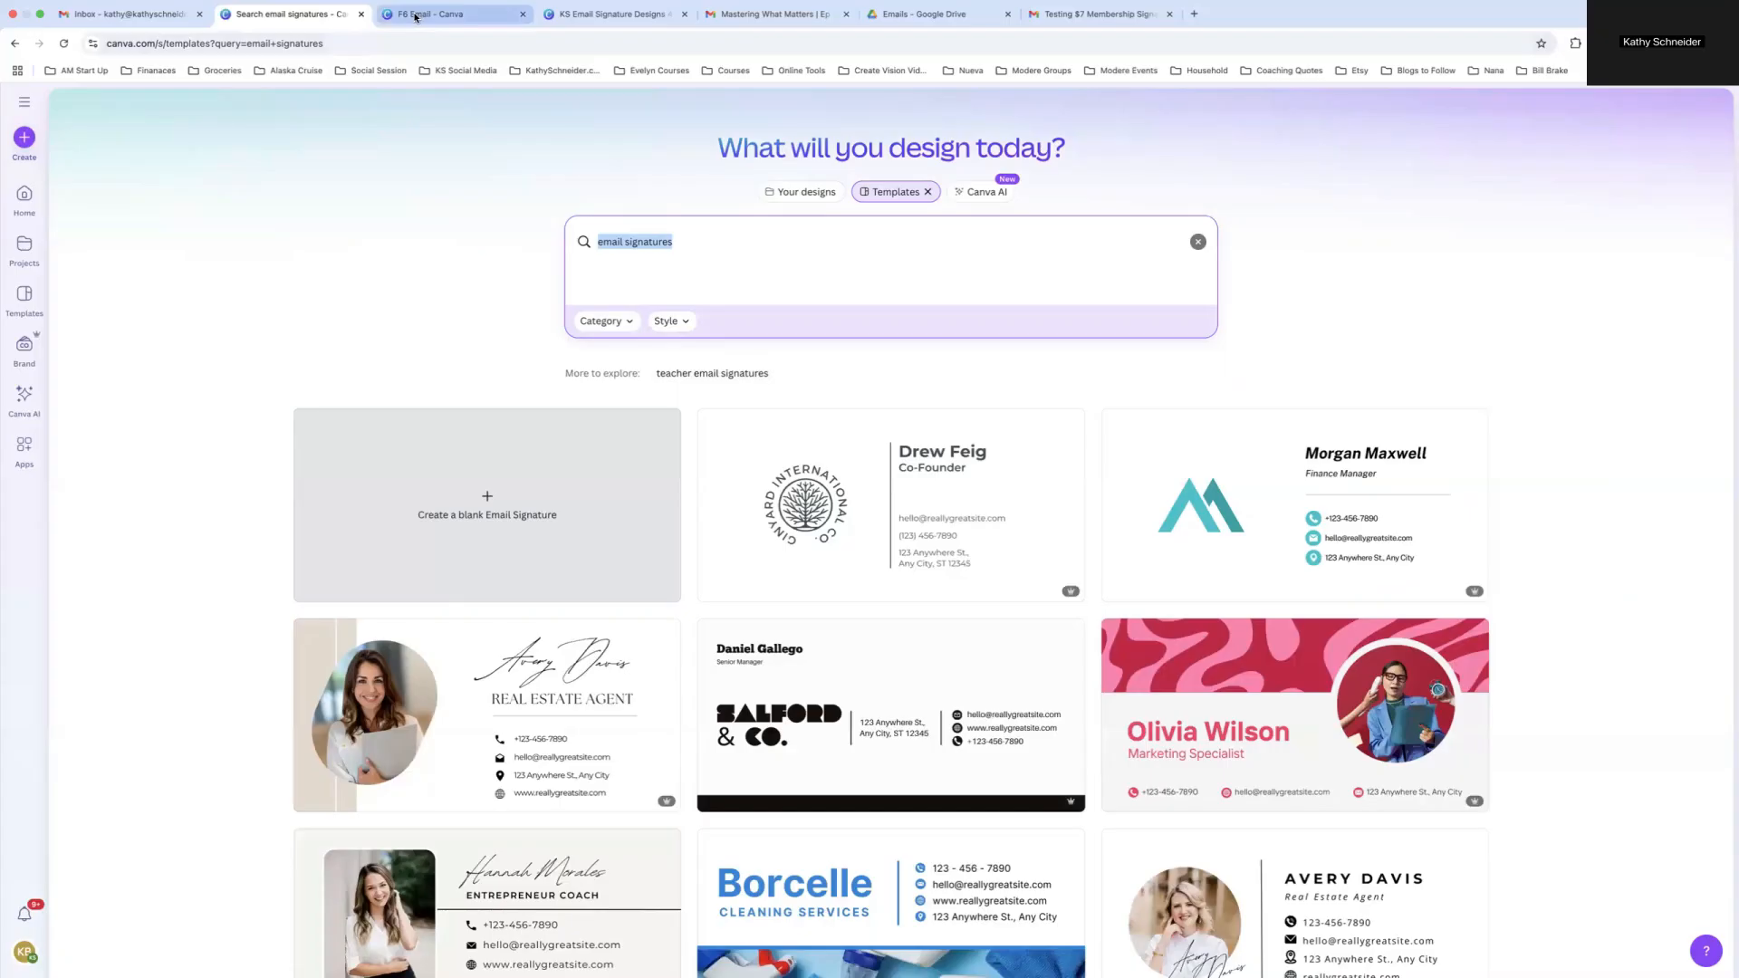
click(442, 6)
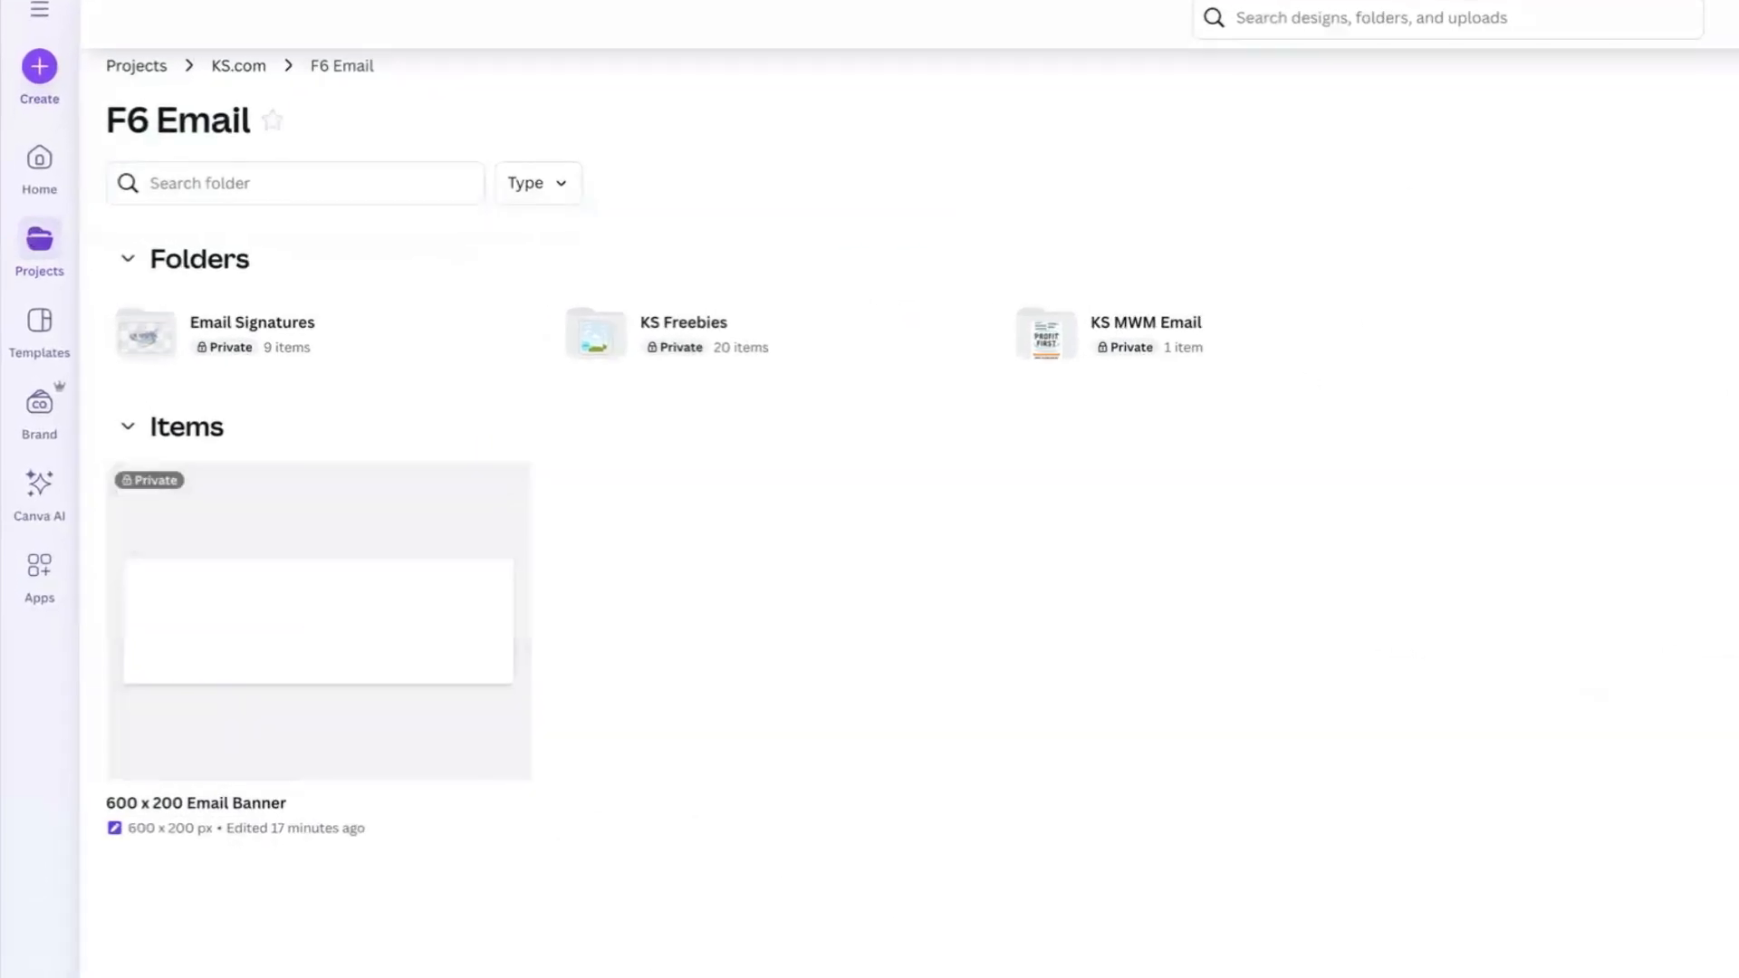
click(774, 14)
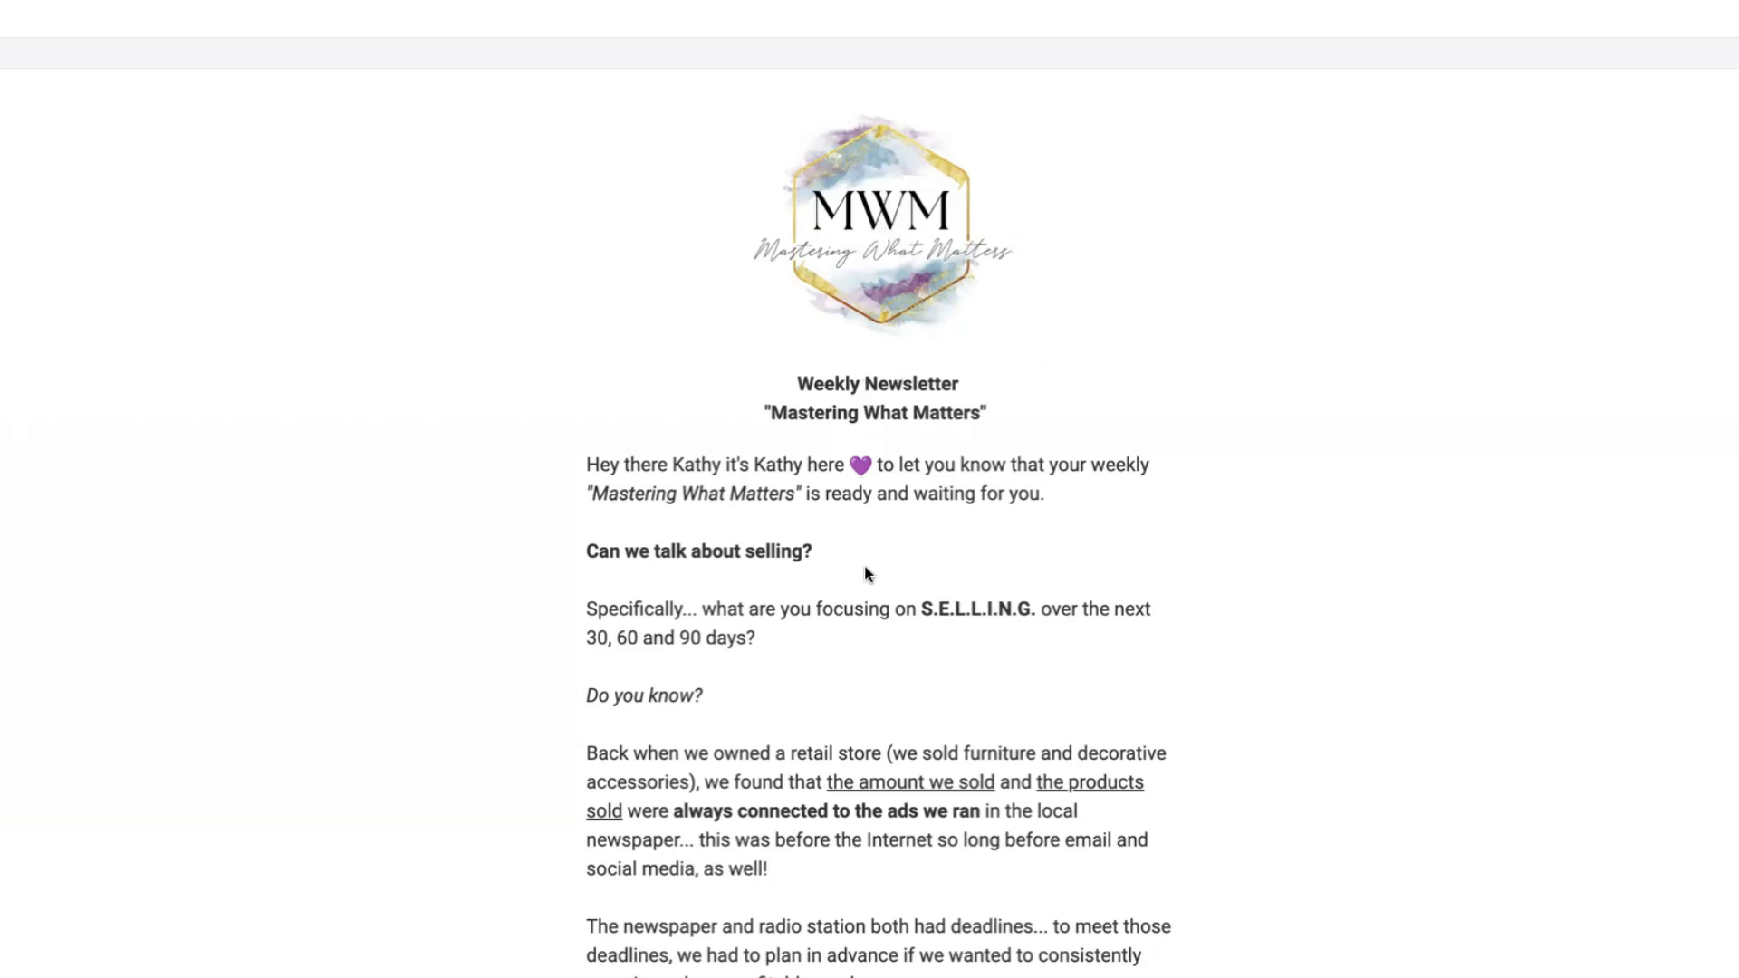
scroll(885, 945, down, 15)
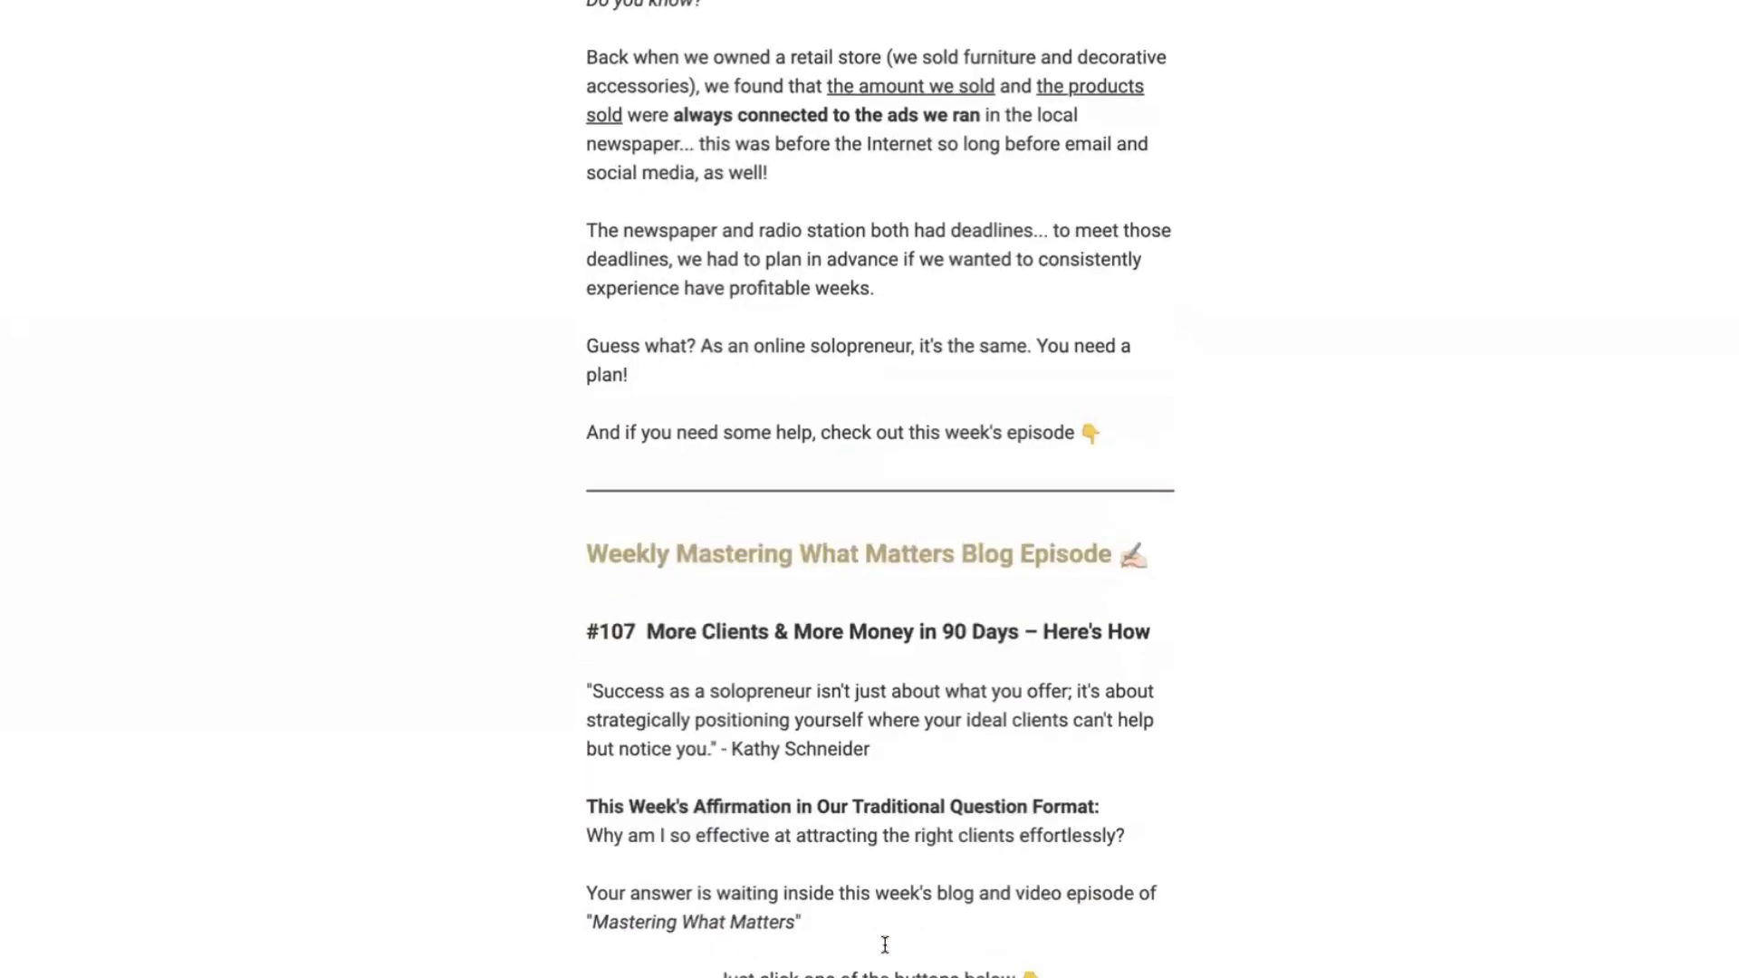
scroll(885, 947, down, 11)
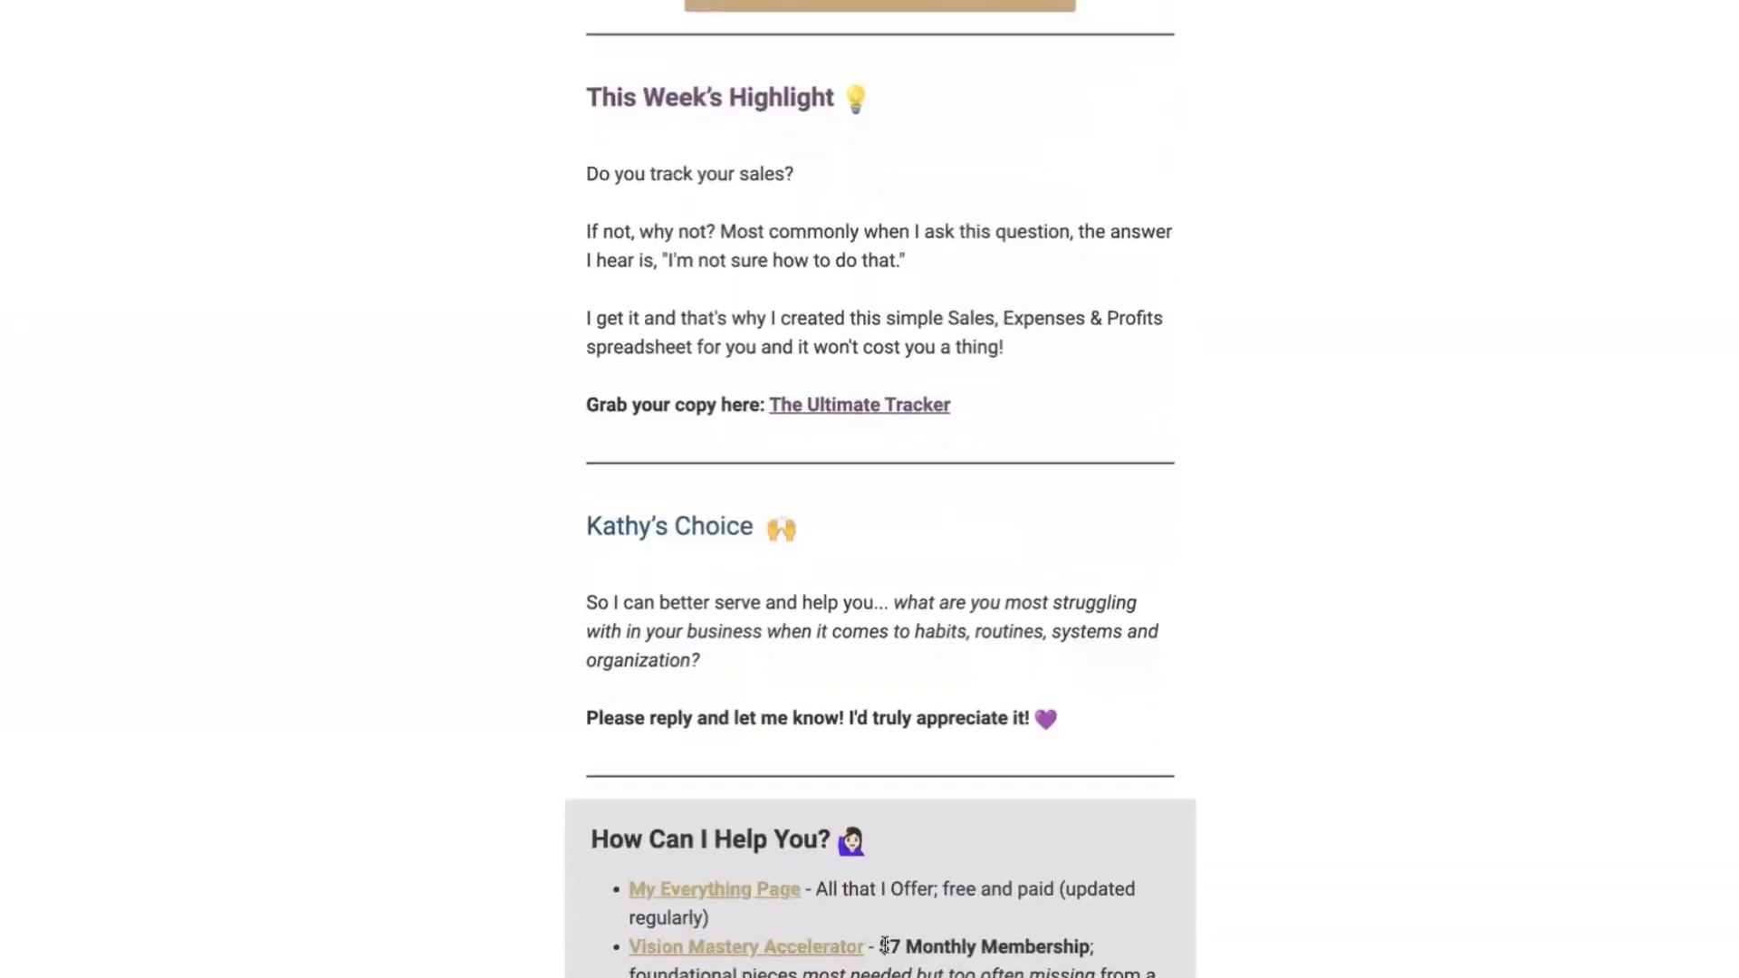
scroll(885, 947, down, 6)
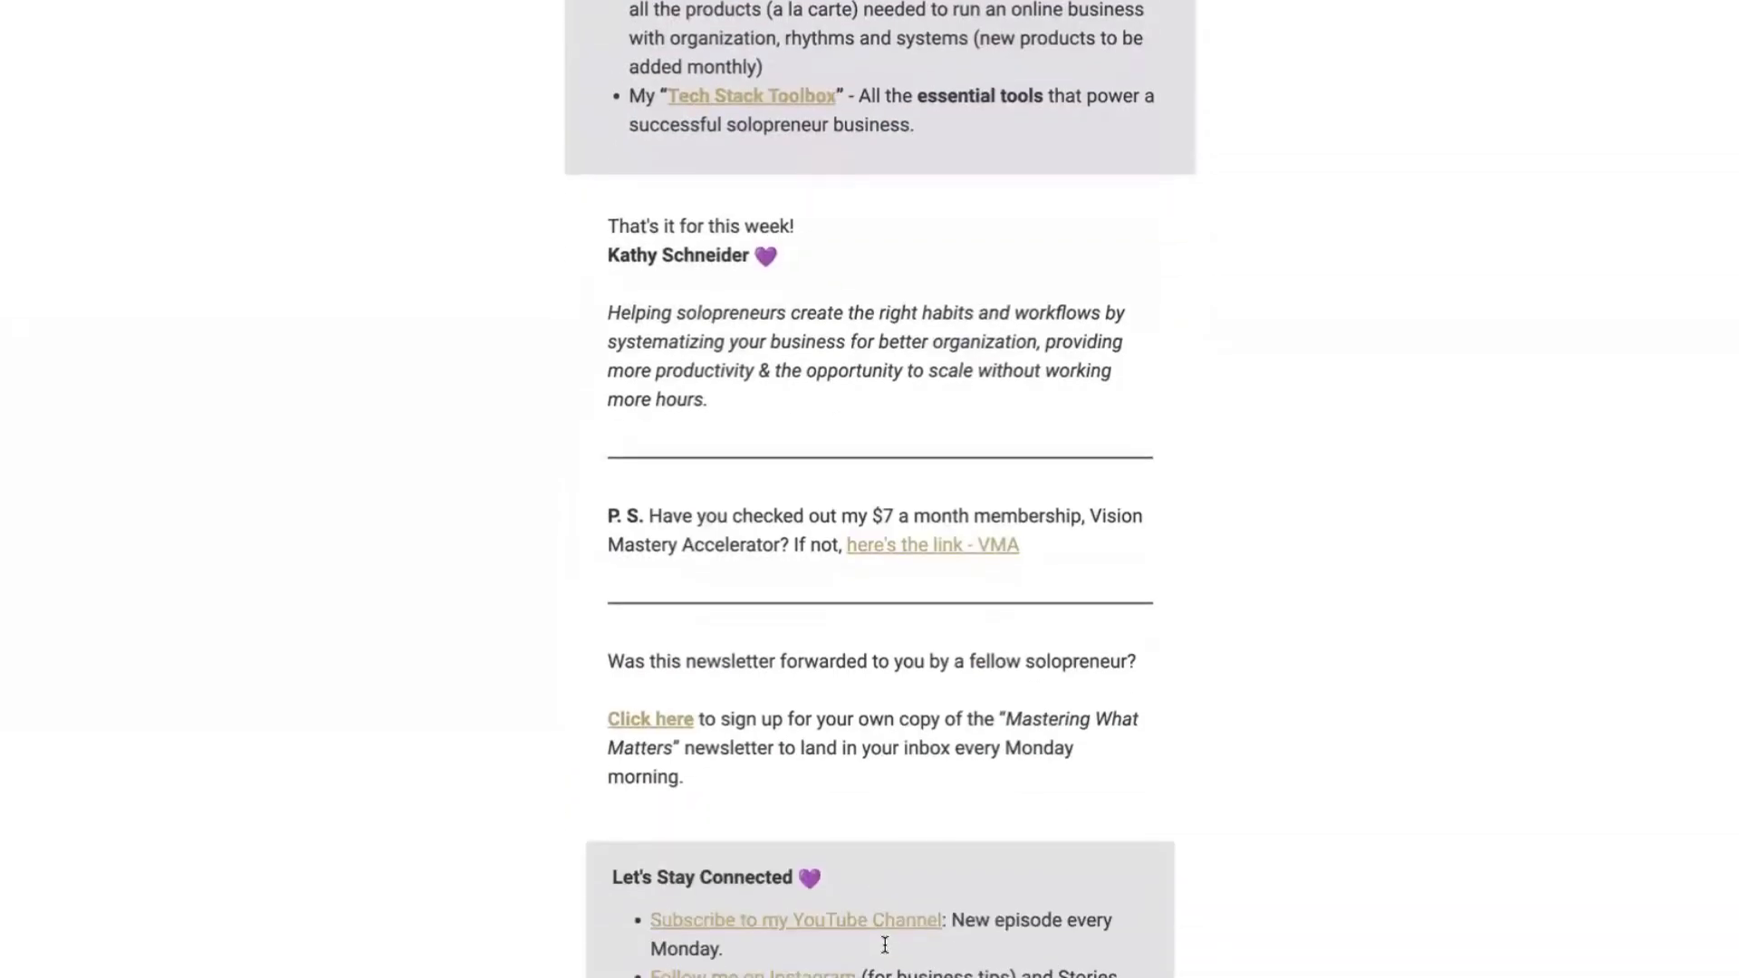
scroll(885, 947, up, 13)
scroll(885, 946, up, 13)
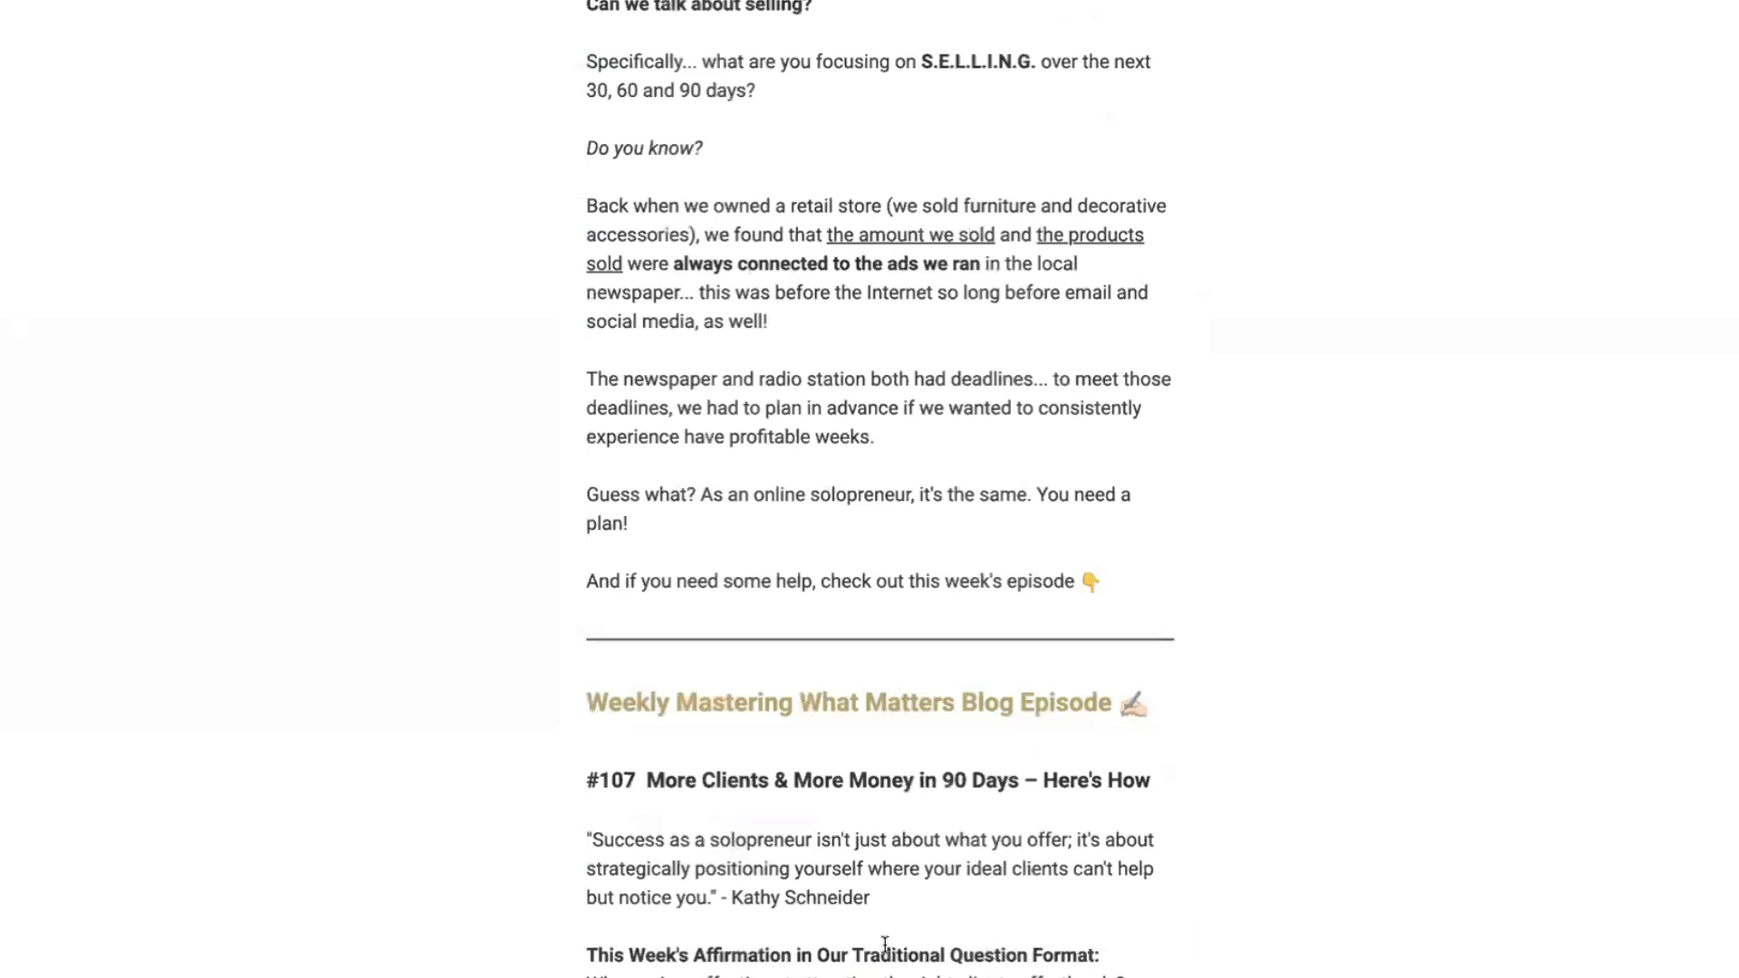
scroll(885, 947, up, 6)
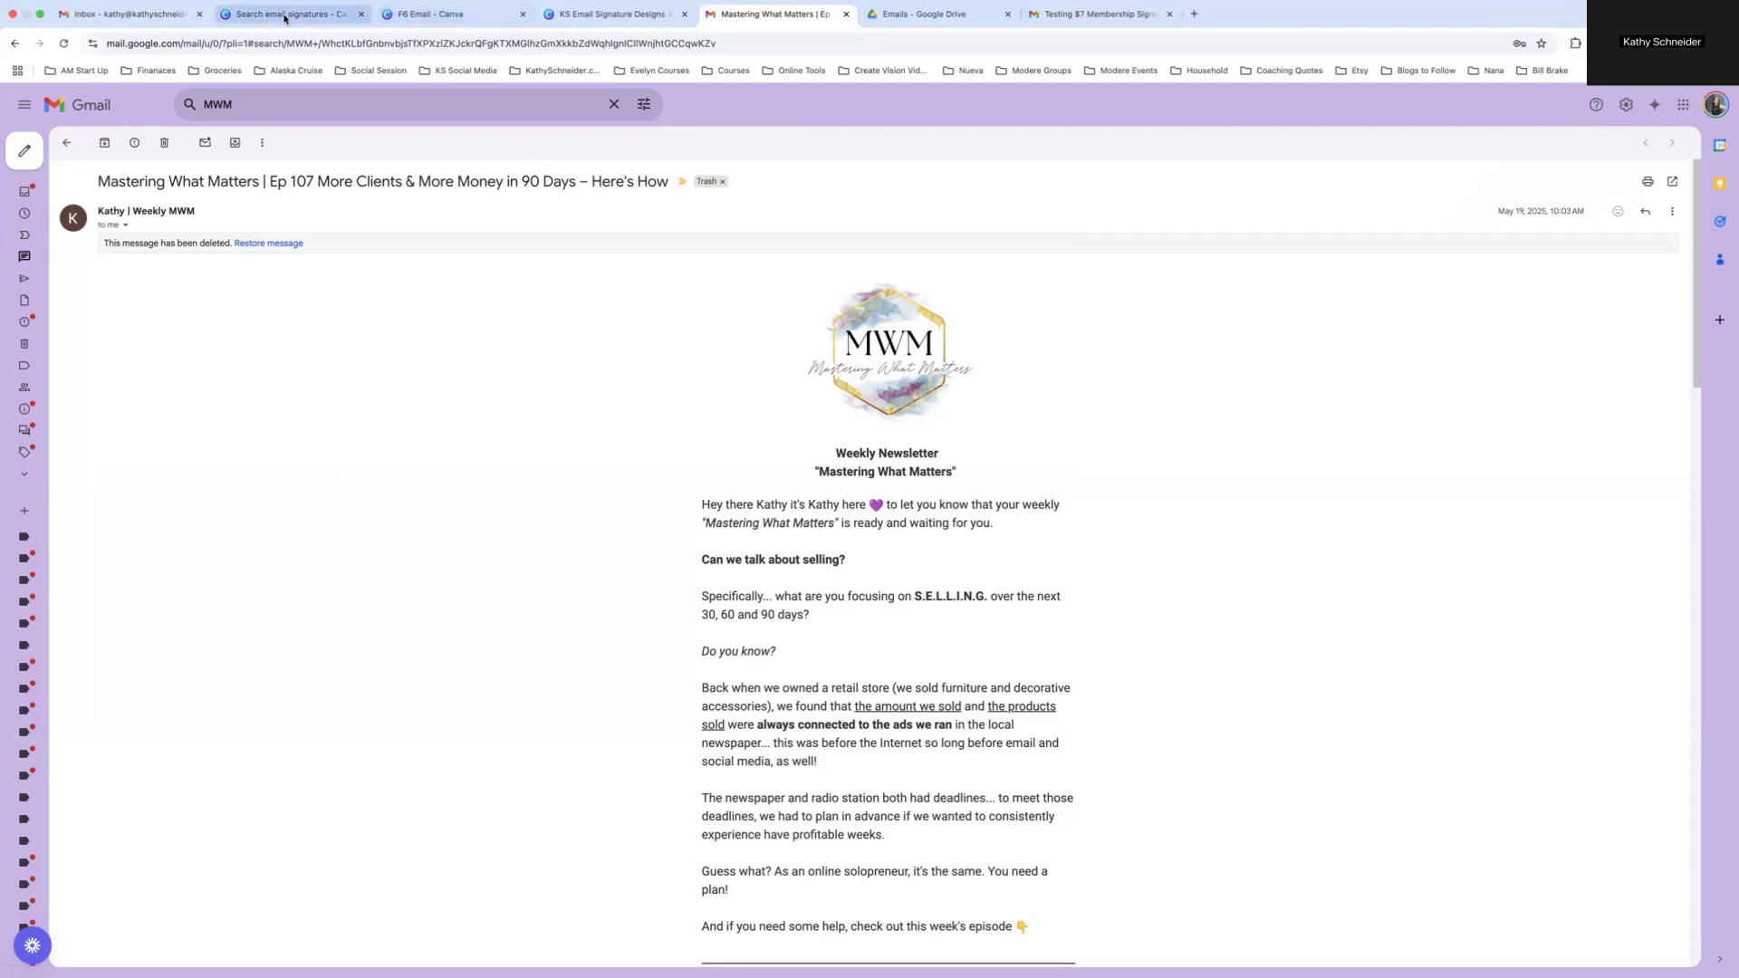
Switch to the F6 Email folder in Canva and open the 600 x 200 Email Banner design
click(285, 15)
click(430, 14)
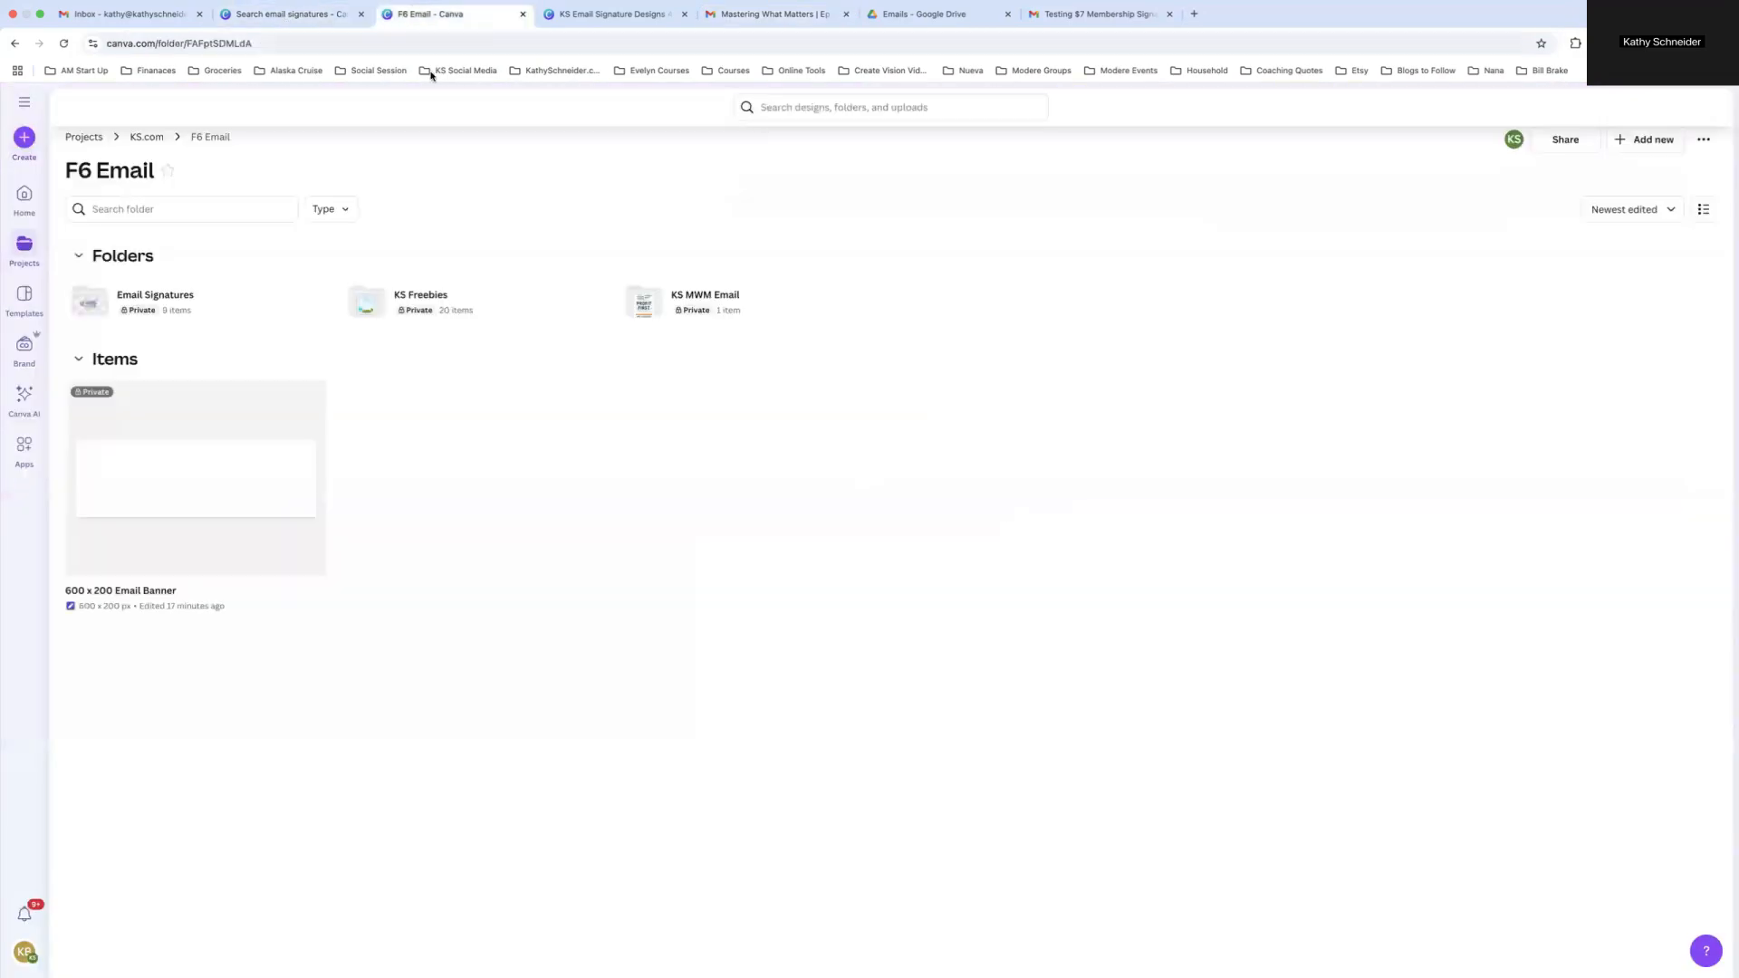
click(182, 480)
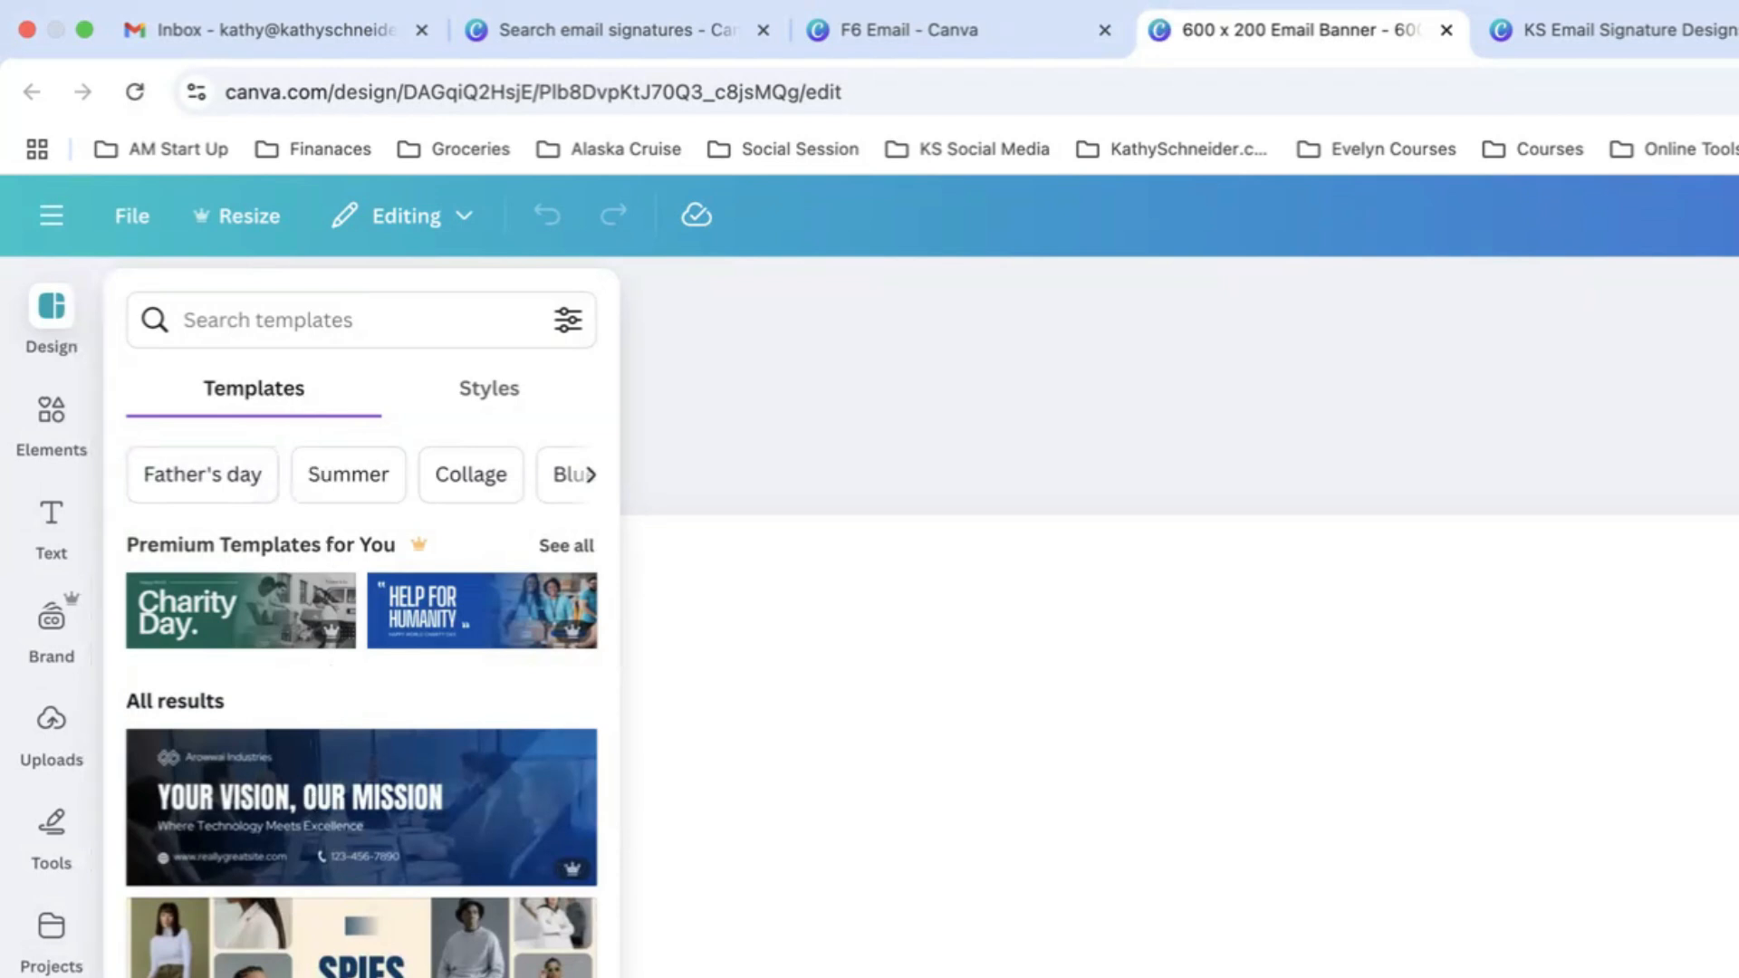
Apply the plain purple sky template as the banner's background and close the template browser
scroll(324, 974, down, 5)
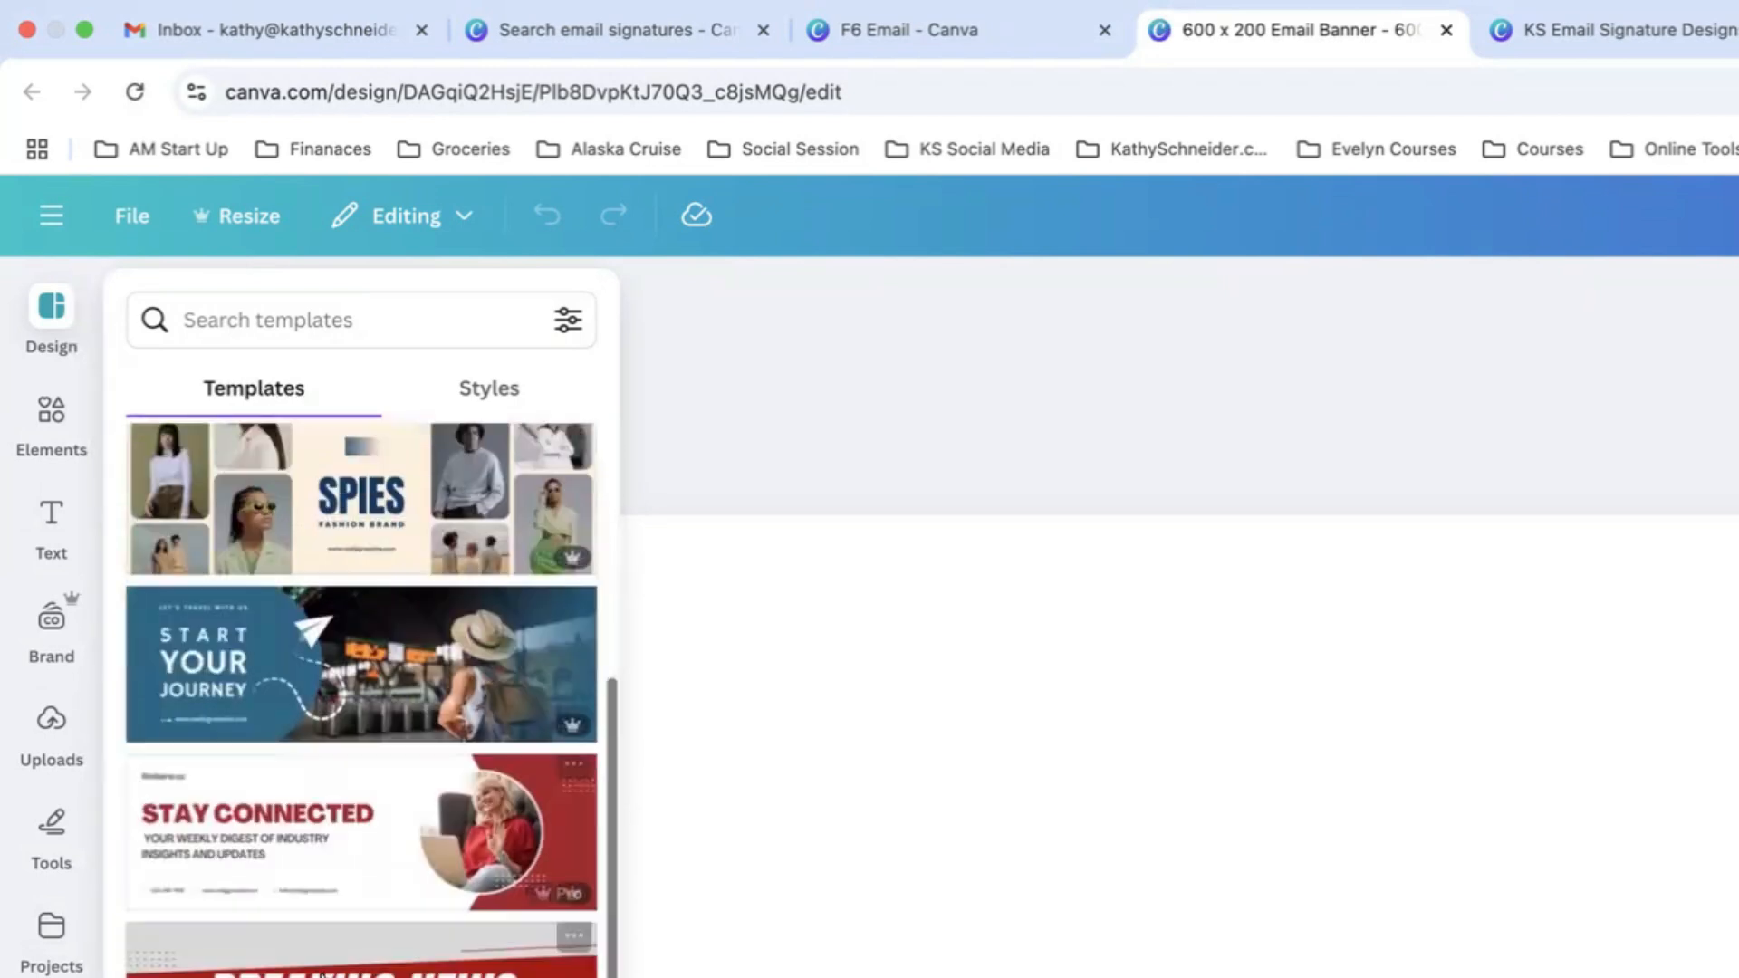
scroll(322, 974, down, 6)
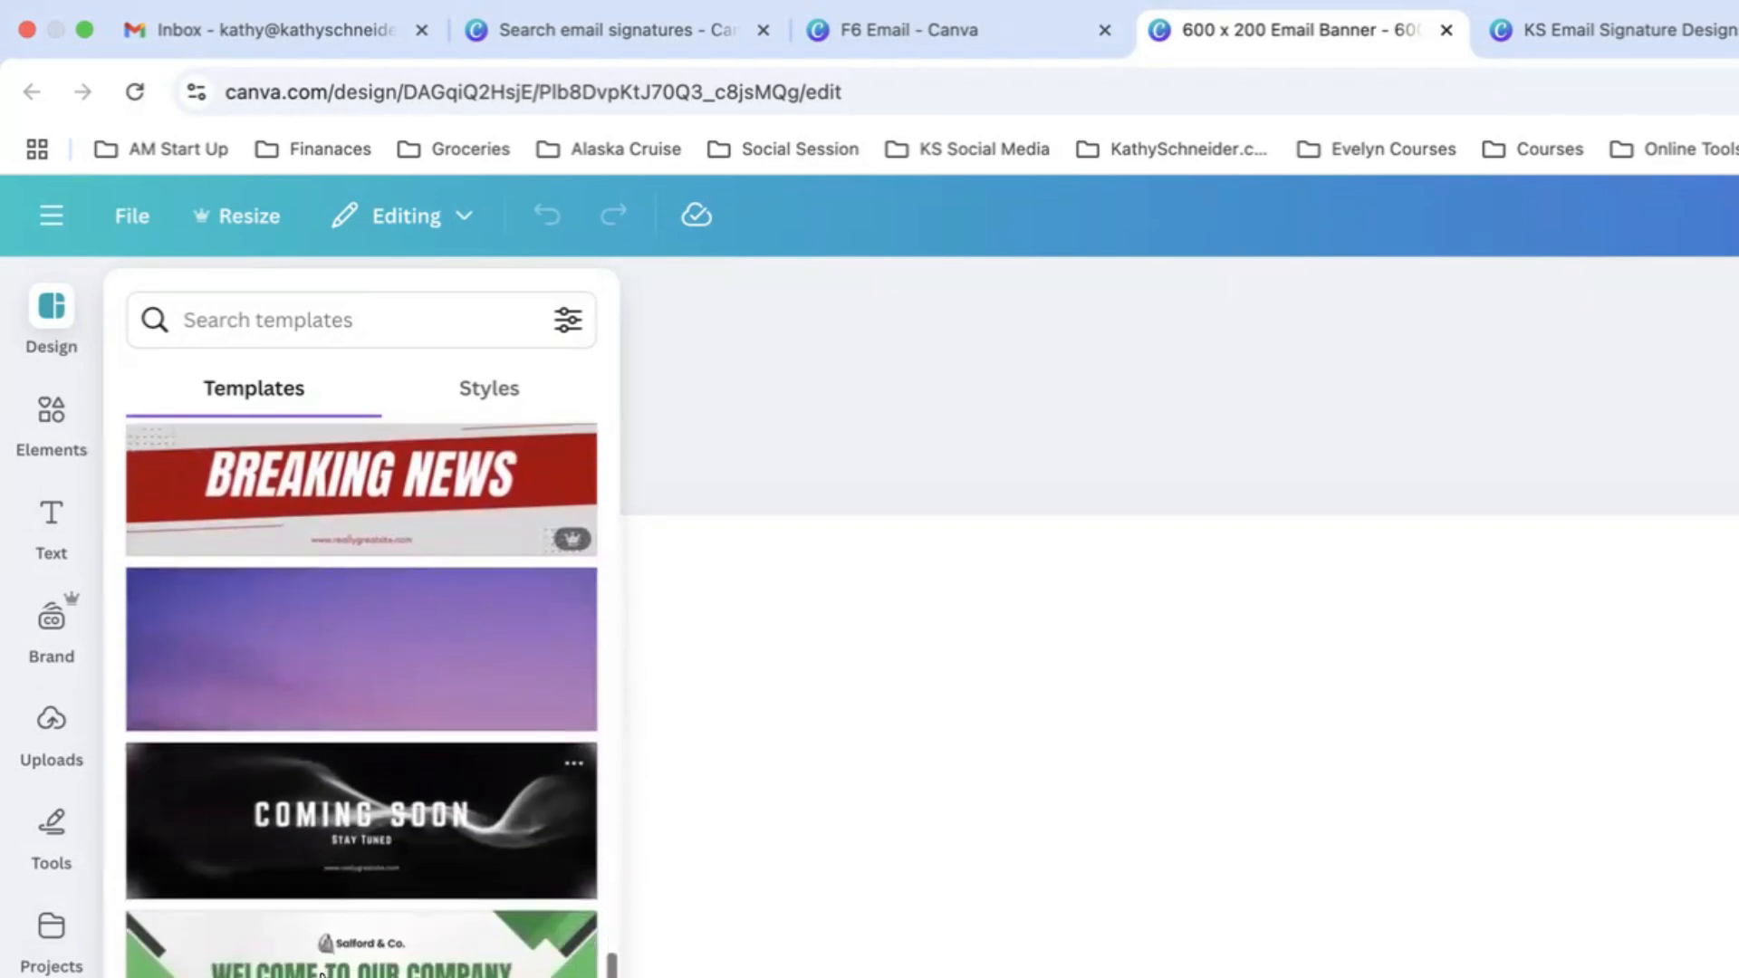
scroll(321, 975, down, 4)
scroll(322, 975, up, 5)
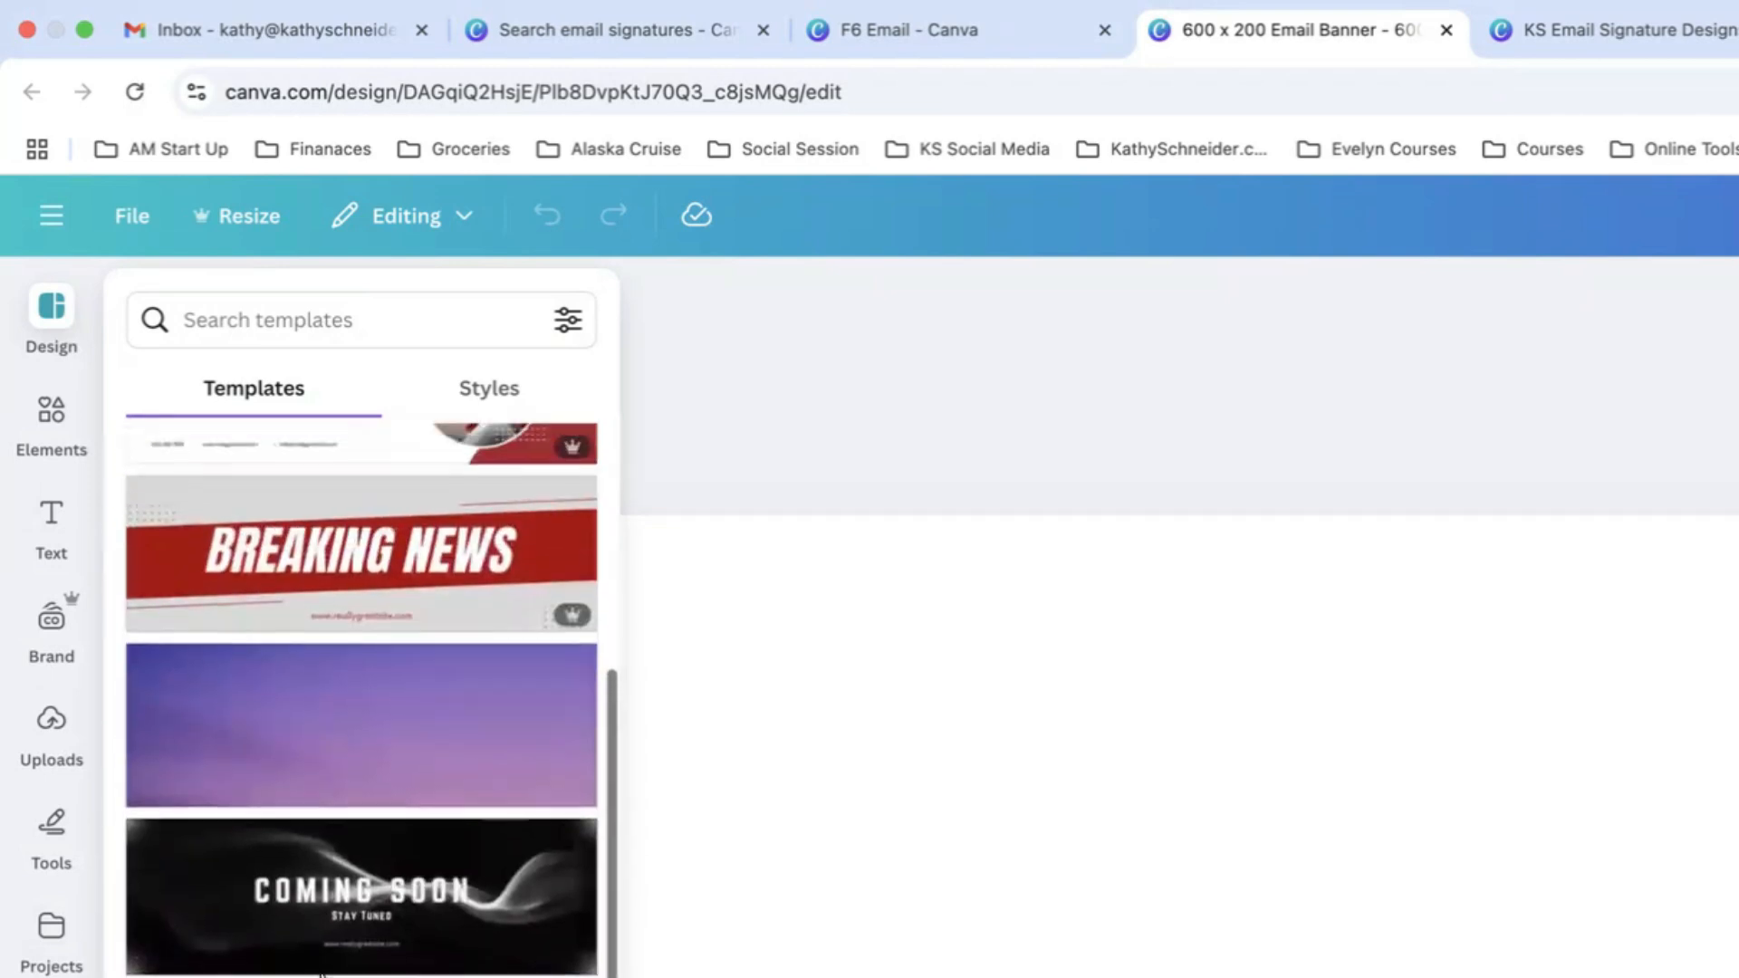
scroll(322, 973, up, 1)
click(362, 787)
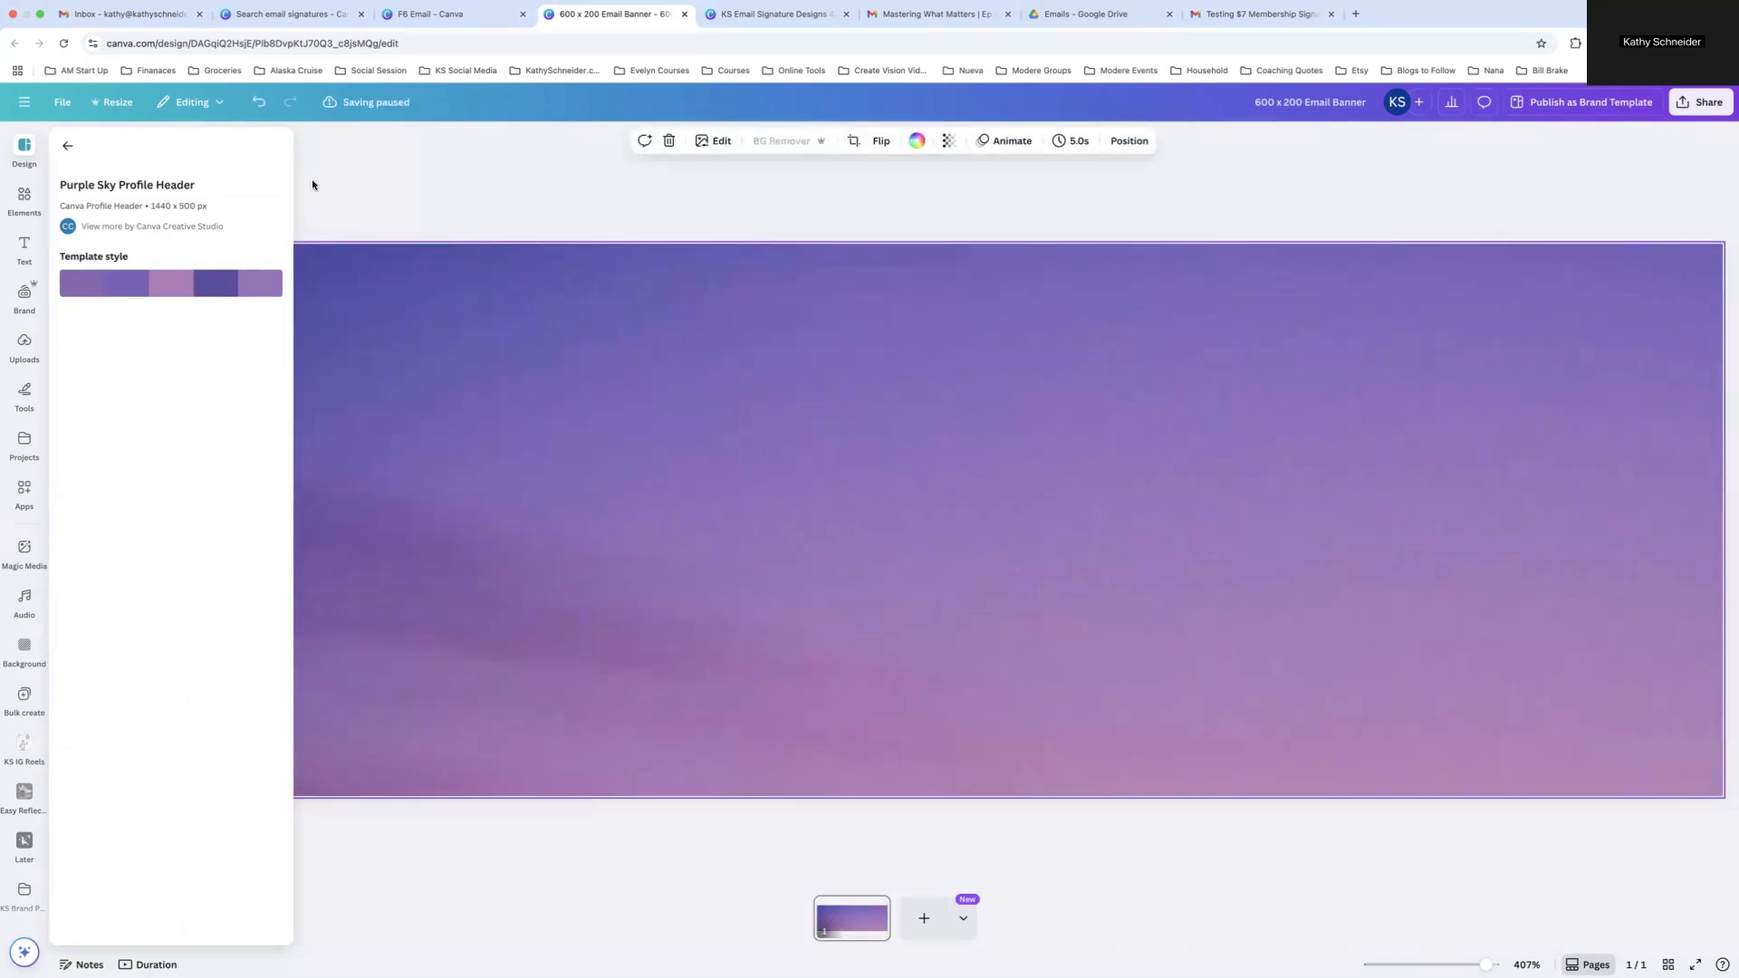
click(67, 148)
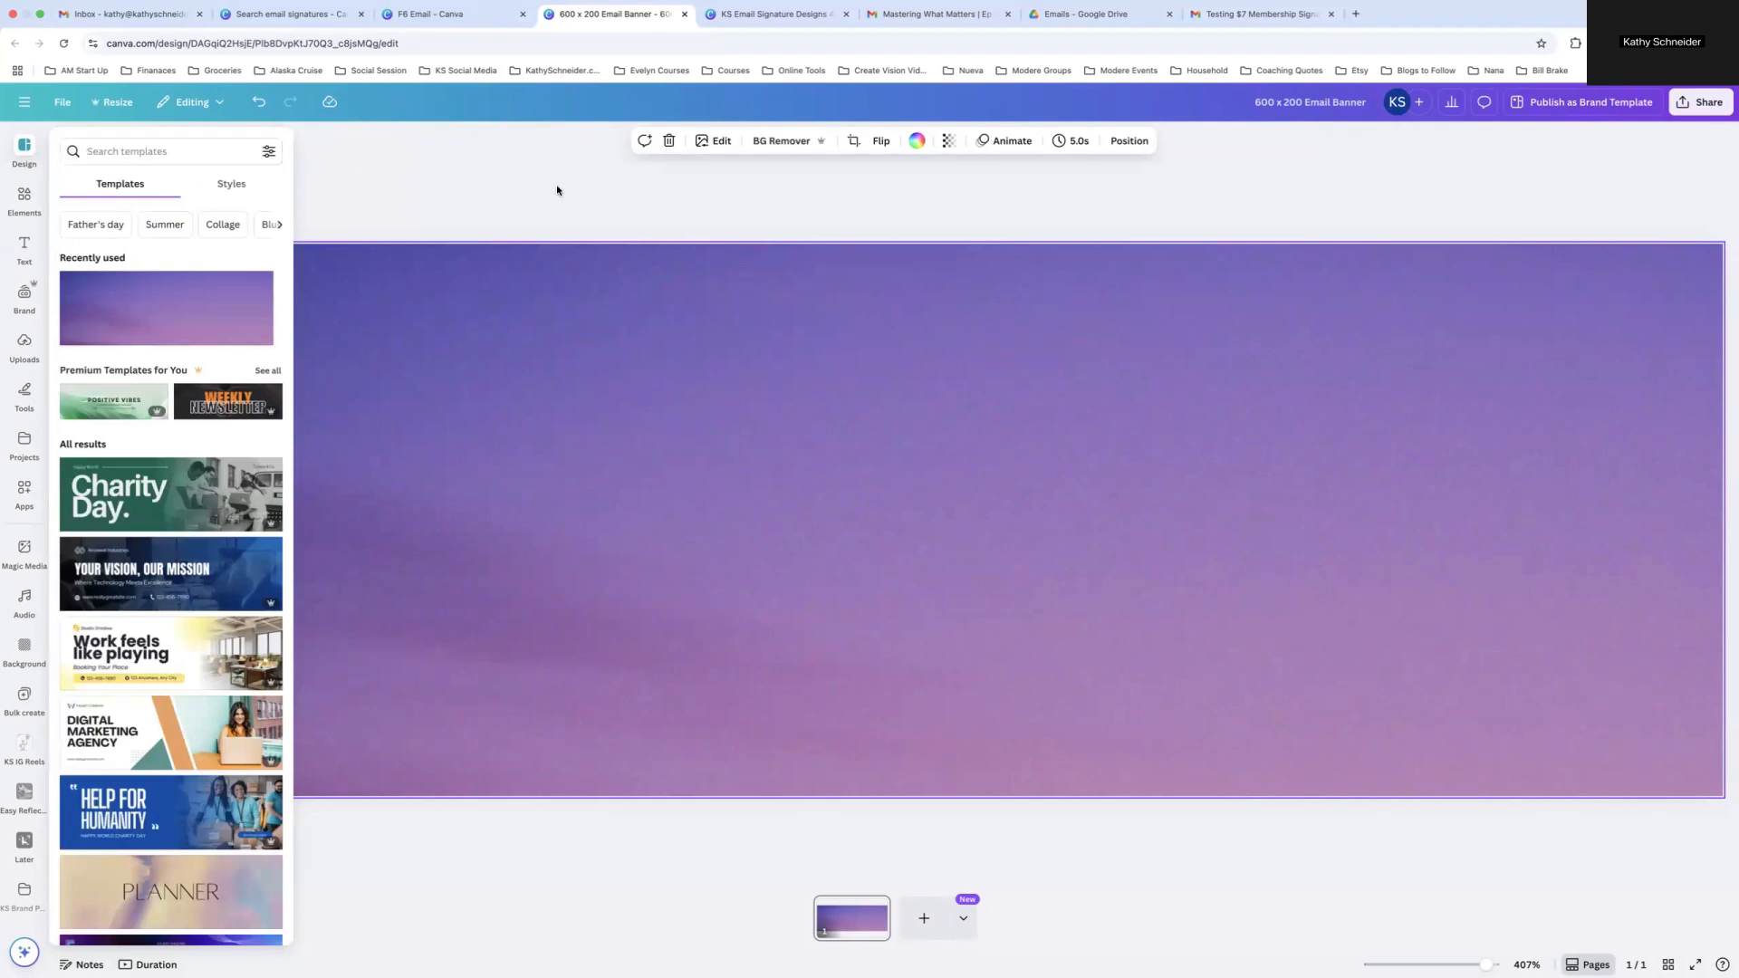
click(534, 187)
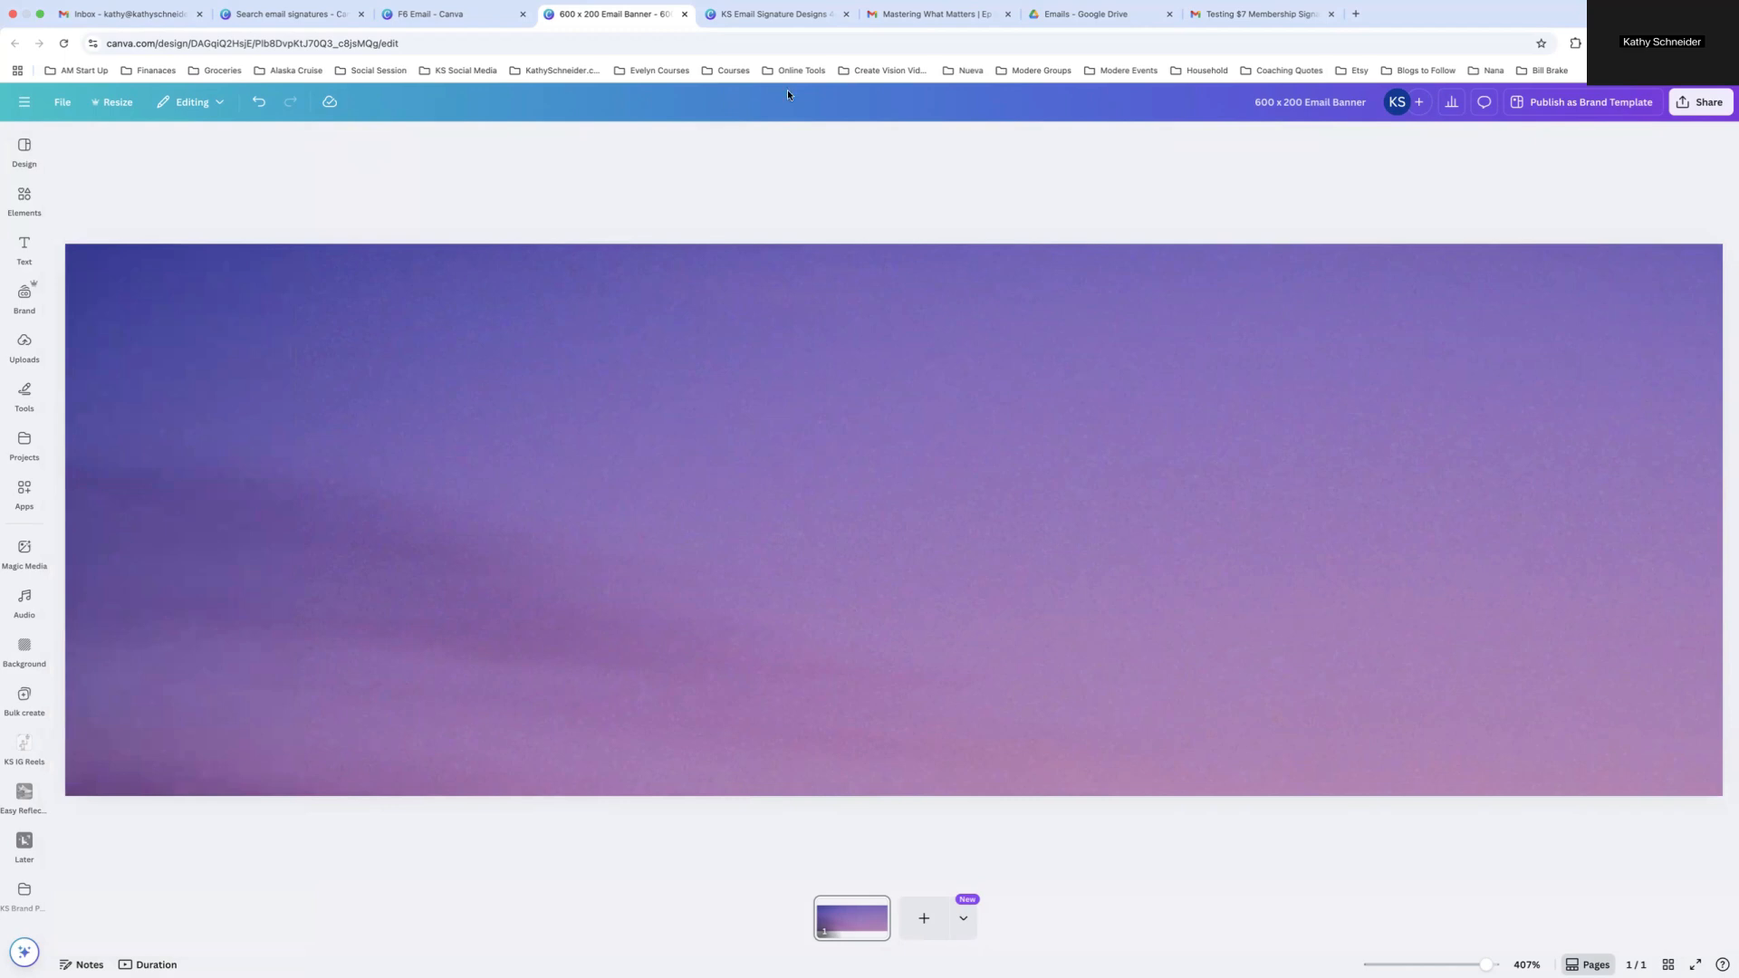
Switch back to the Gmail newsletter and examine the weekly blog episode section with its call-to-action buttons
click(933, 13)
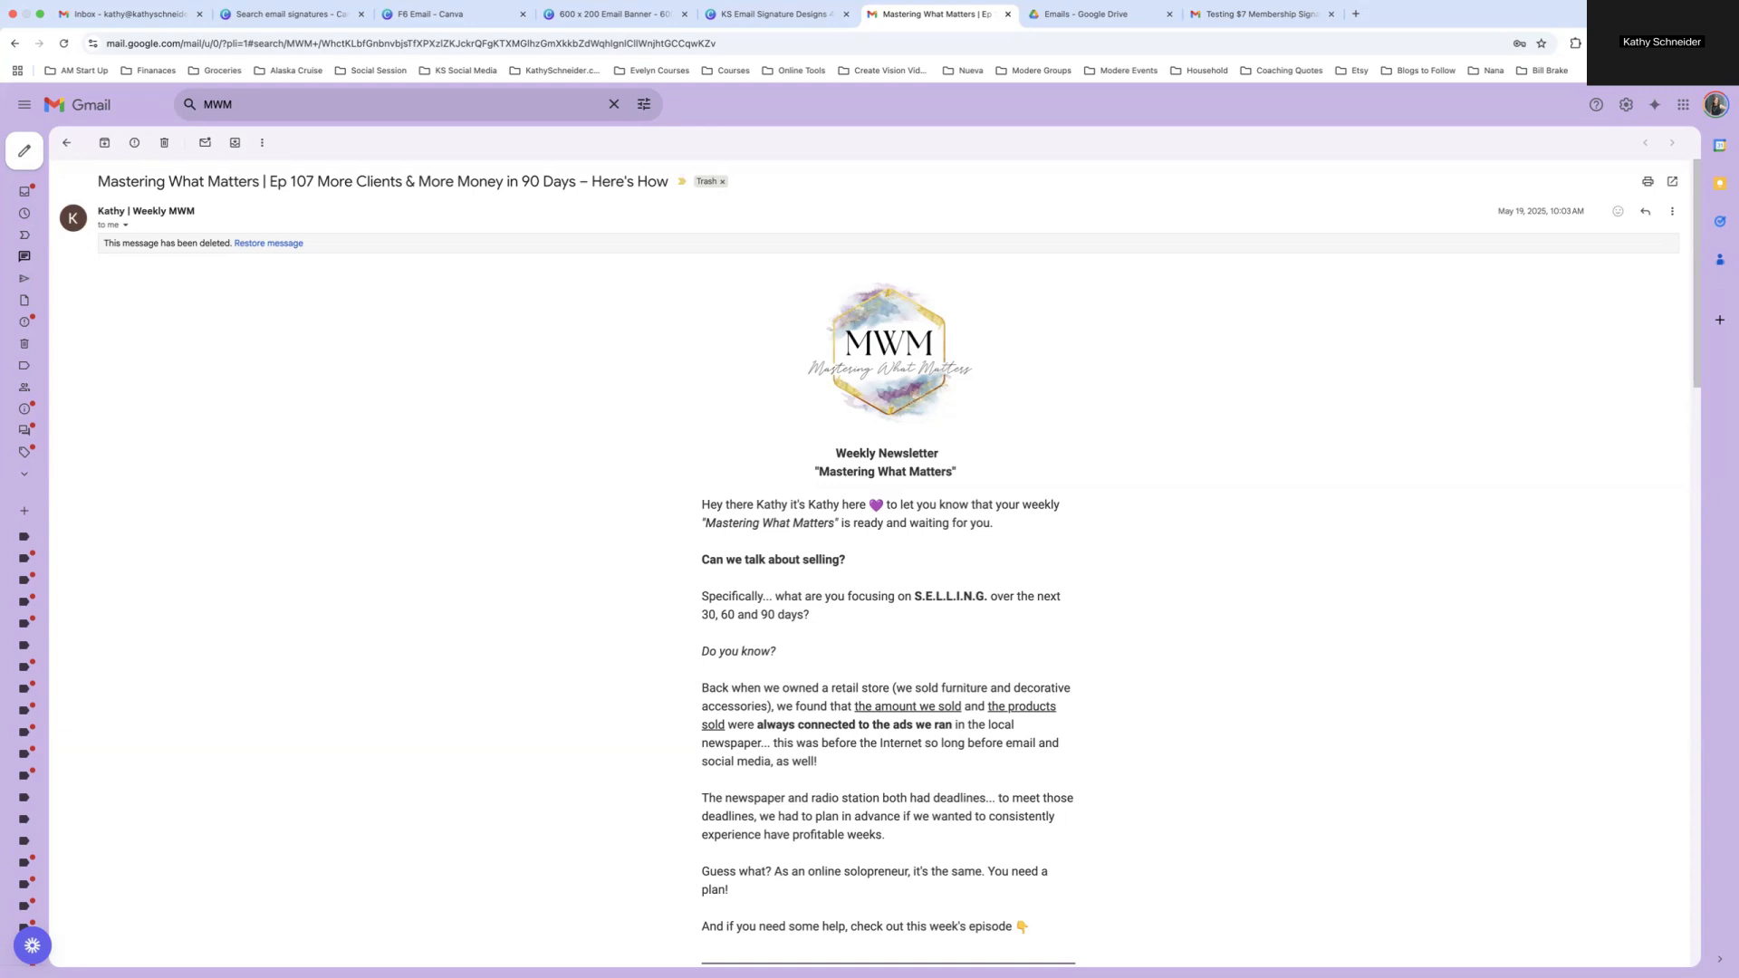
scroll(947, 601, down, 10)
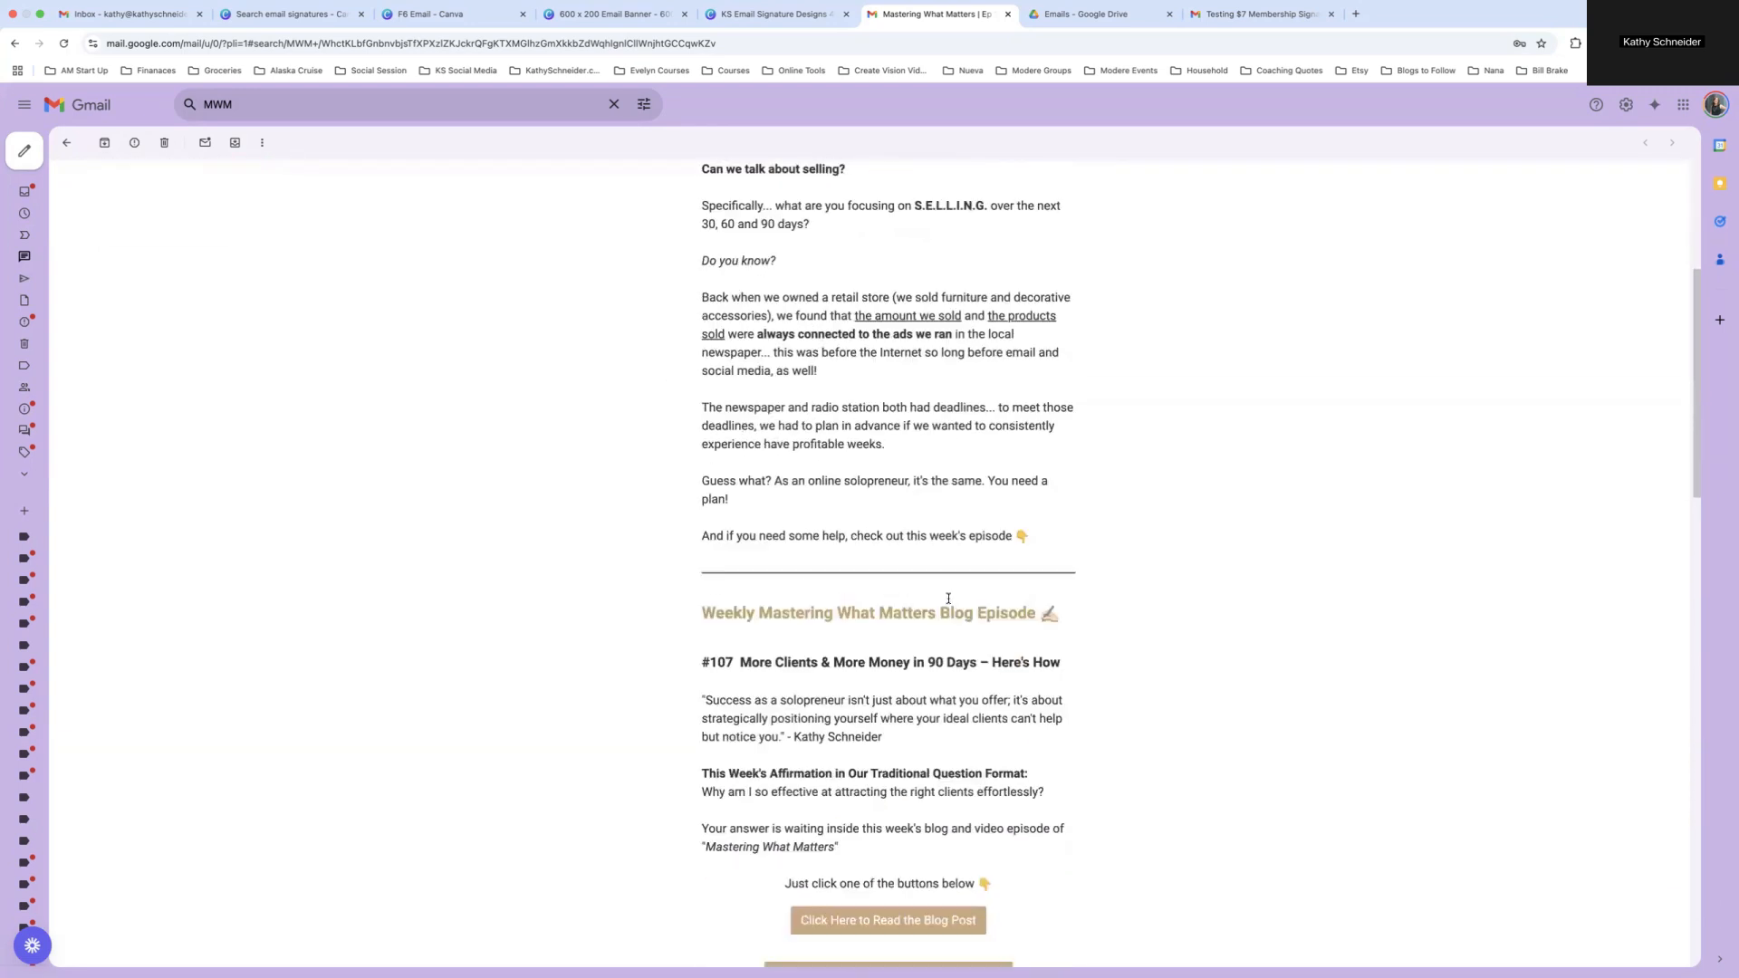
scroll(906, 634, down, 2)
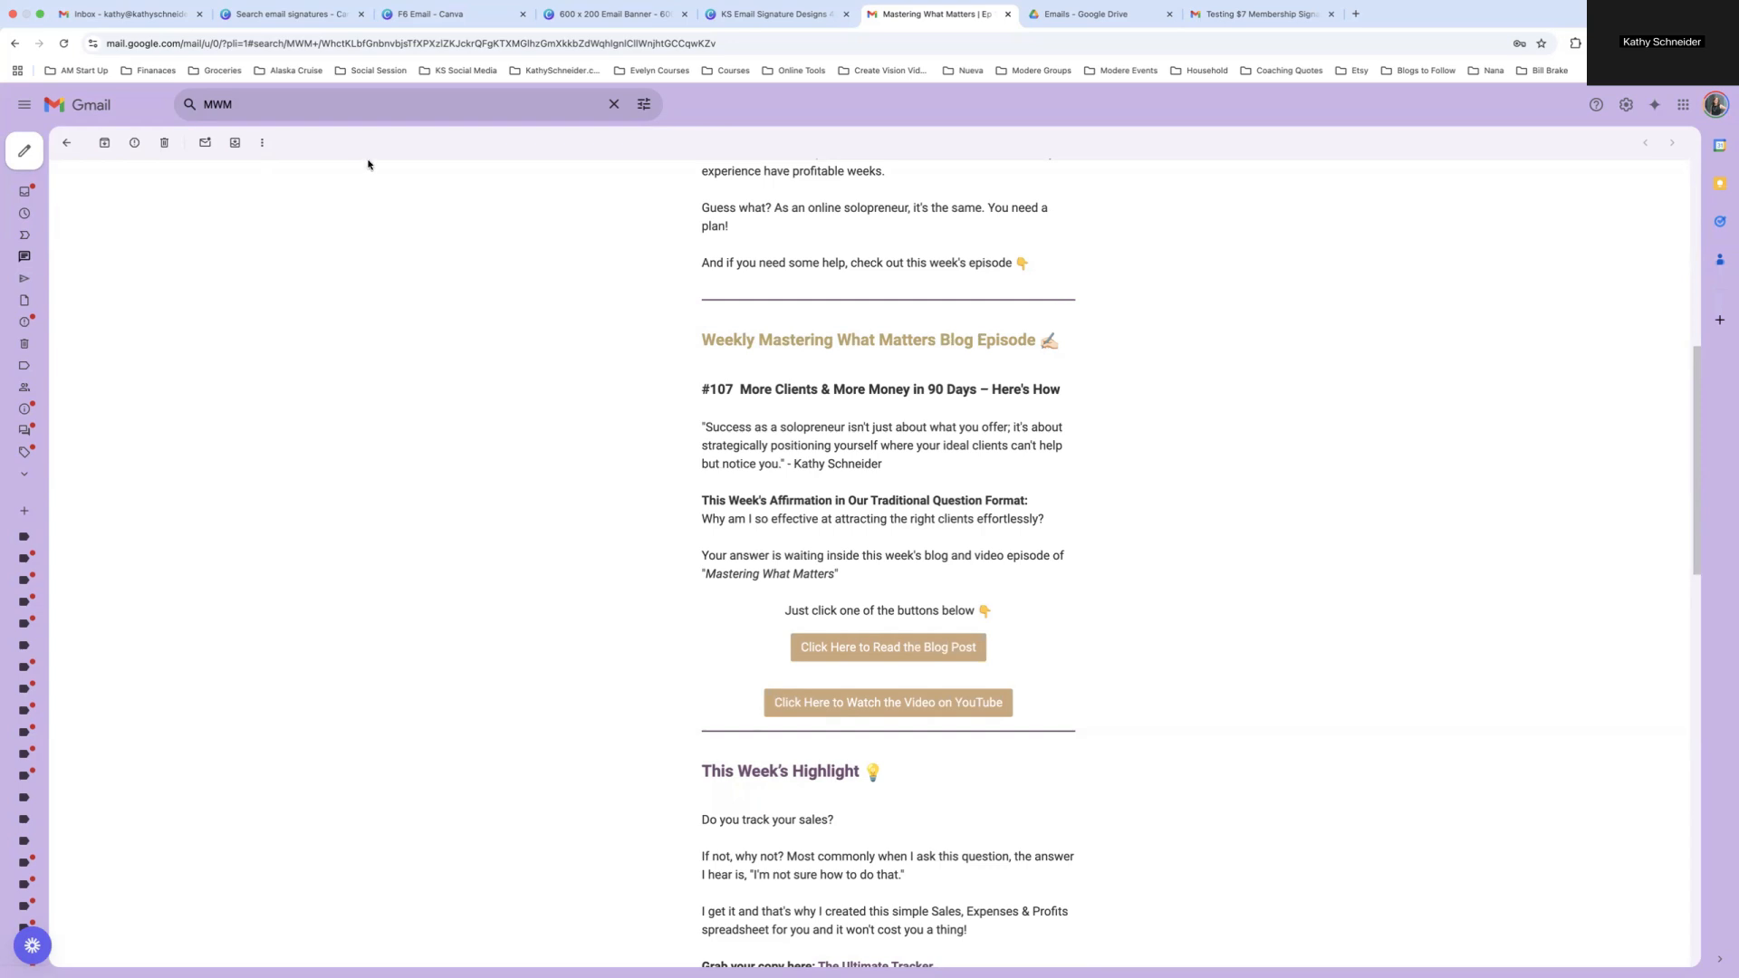
Switch to the Canva email signatures search and examine the template results for layouts and premium markings
click(291, 17)
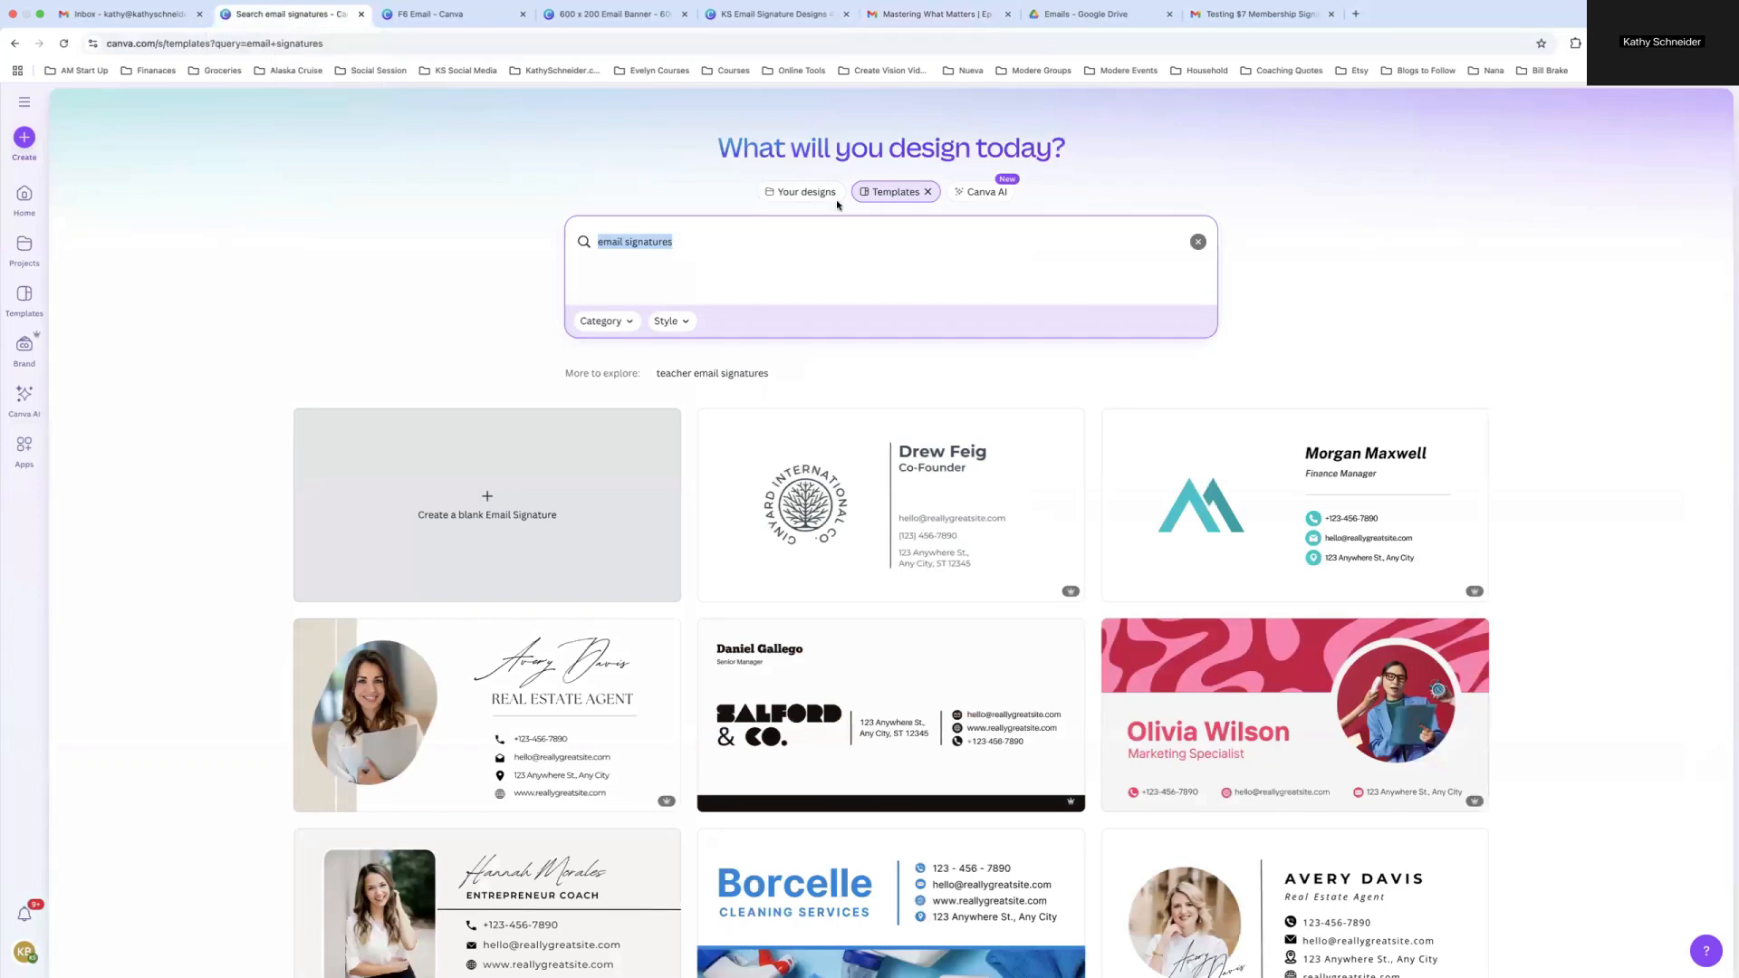
click(814, 194)
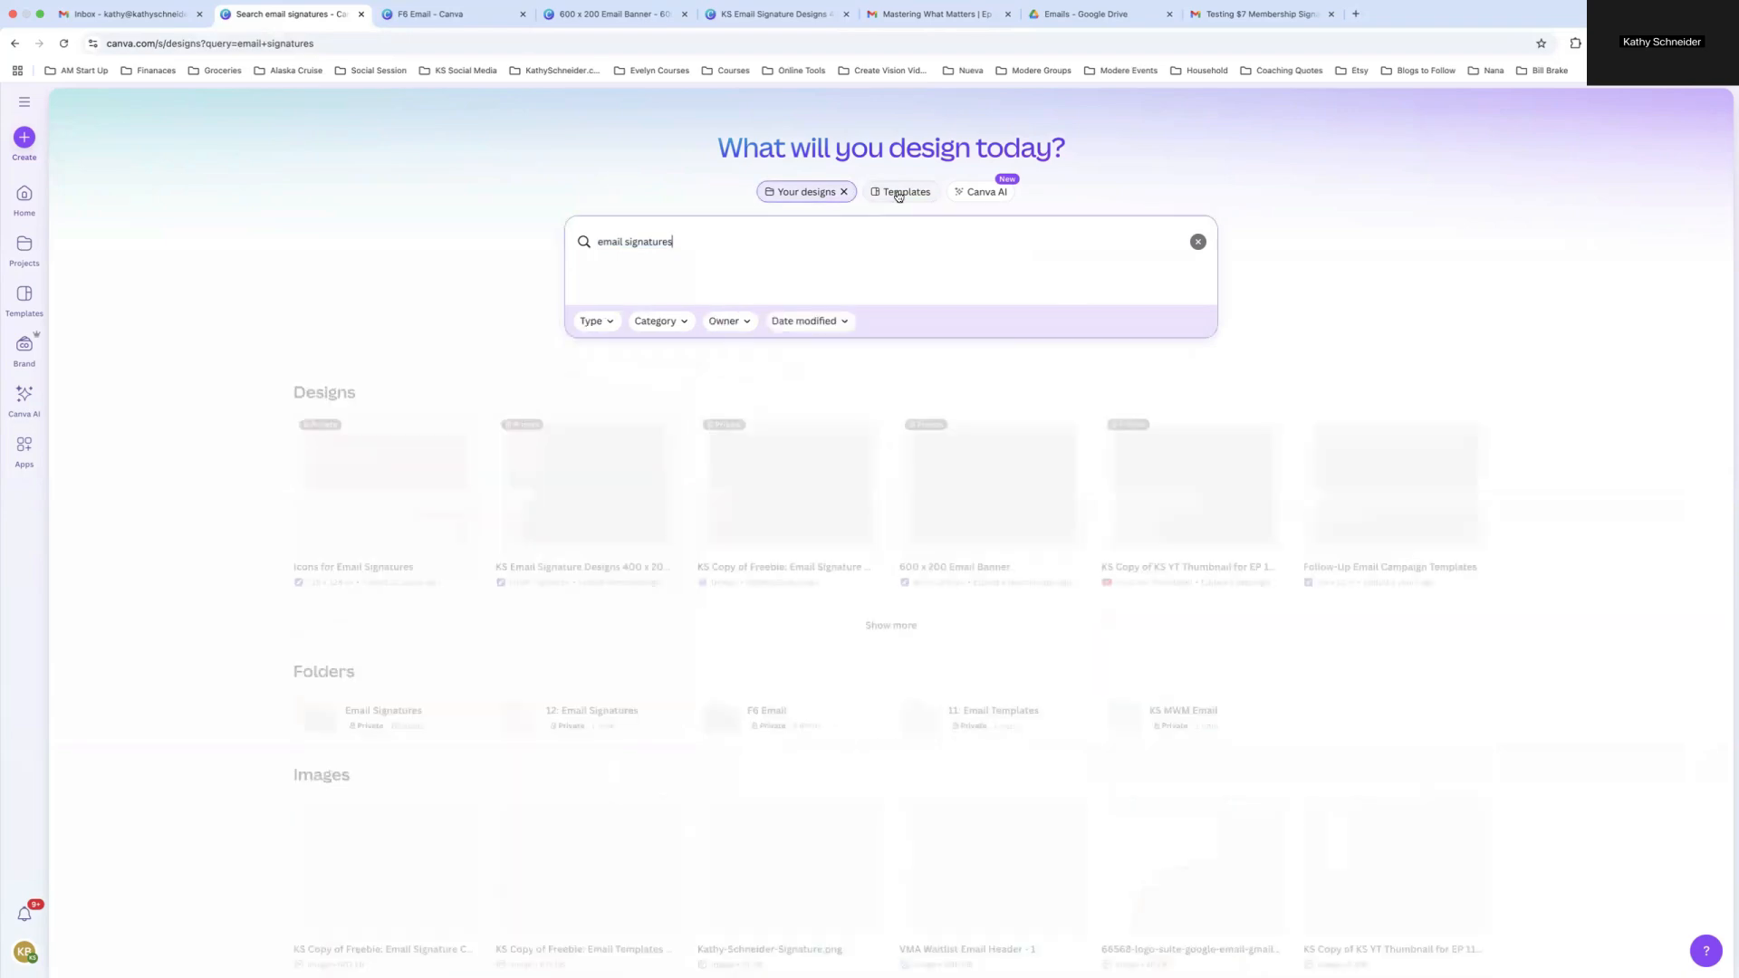
click(898, 193)
scroll(950, 654, down, 2)
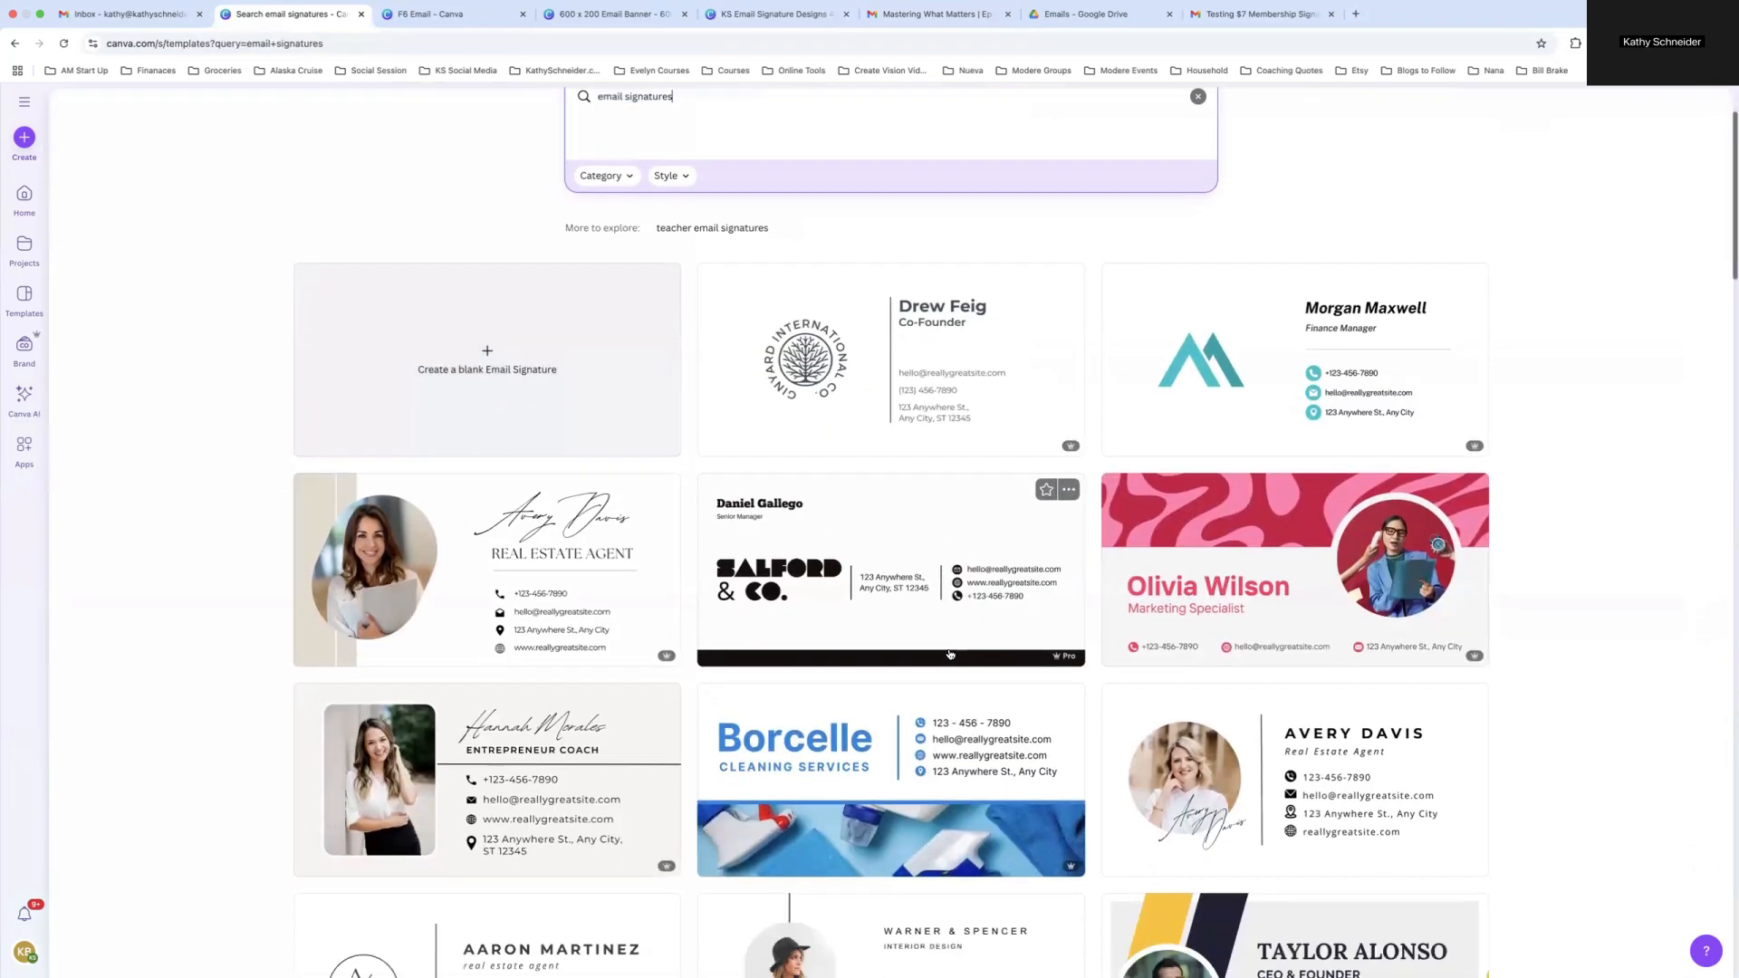
scroll(950, 654, down, 2)
scroll(950, 654, down, 4)
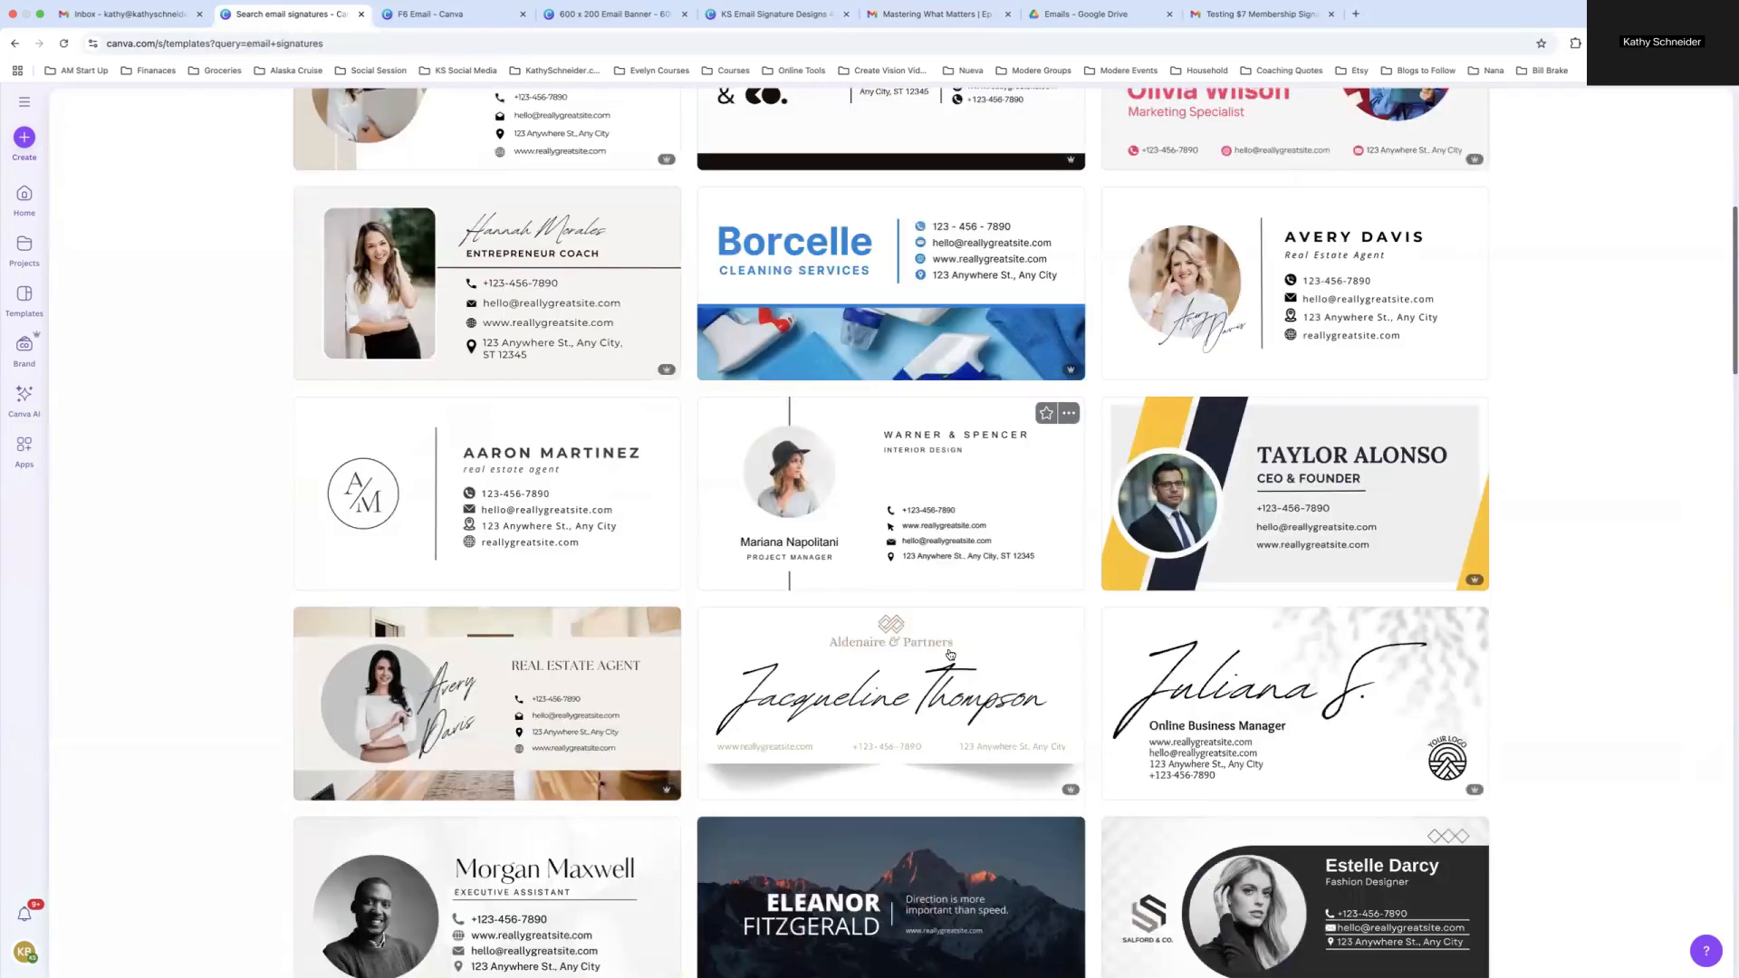
scroll(950, 654, down, 5)
scroll(951, 654, down, 1)
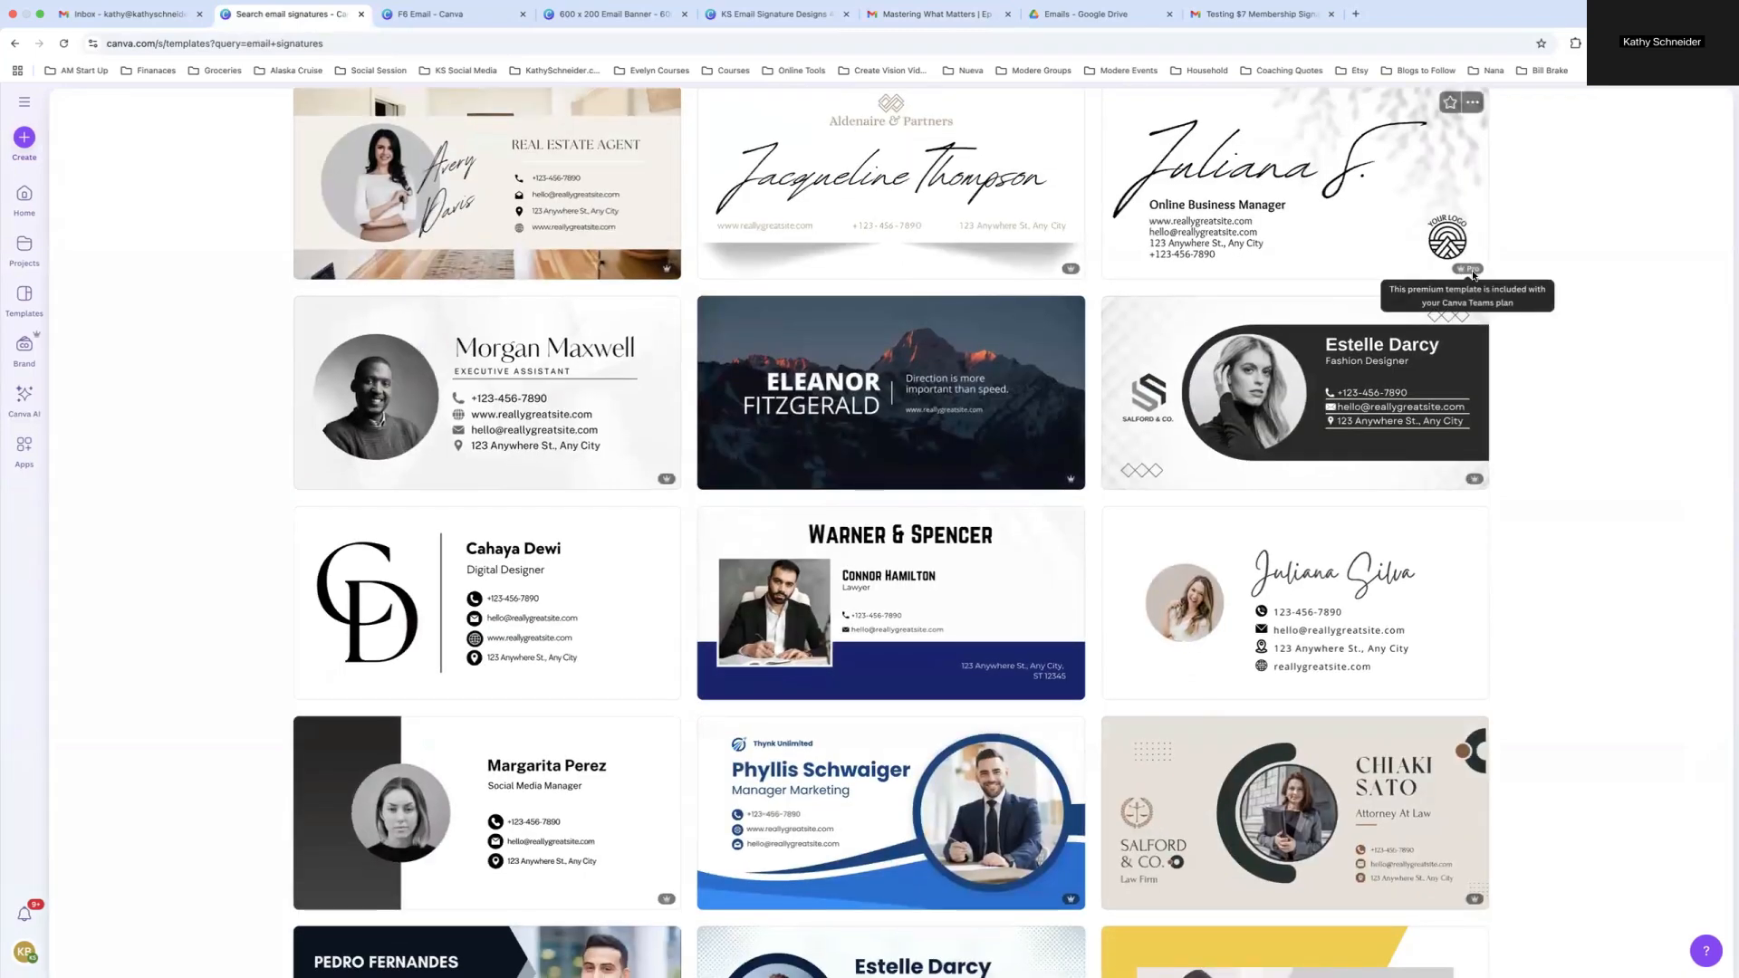
scroll(972, 533, down, 1)
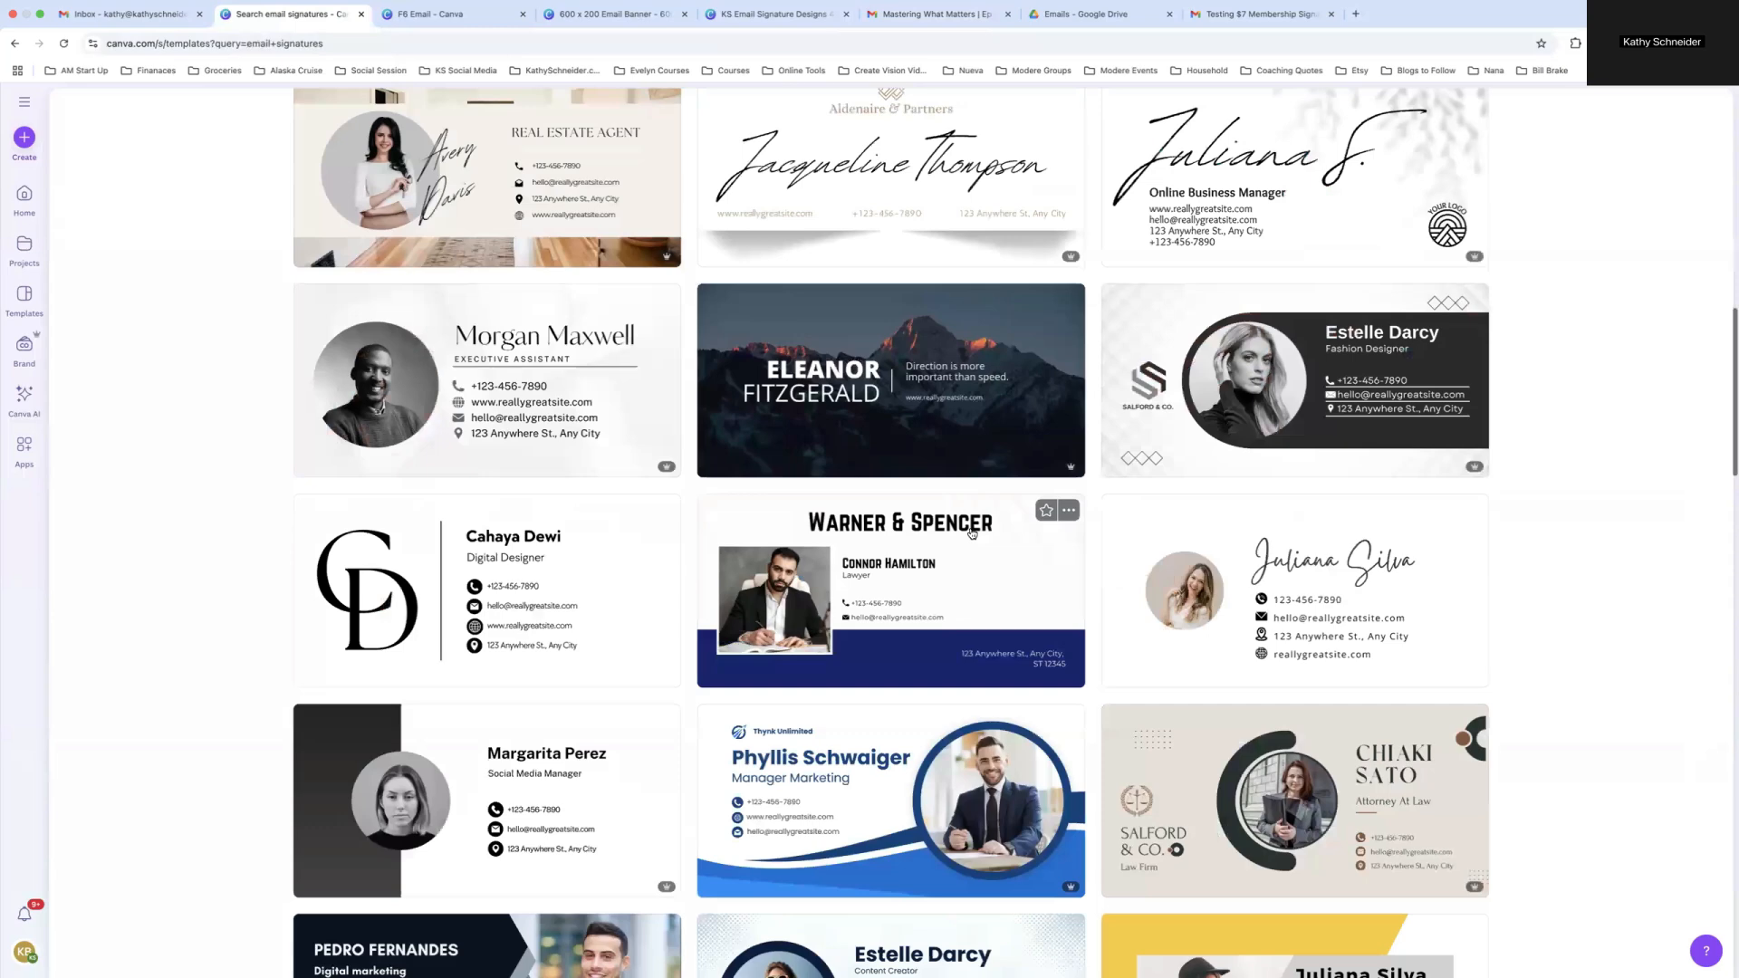
scroll(972, 533, down, 4)
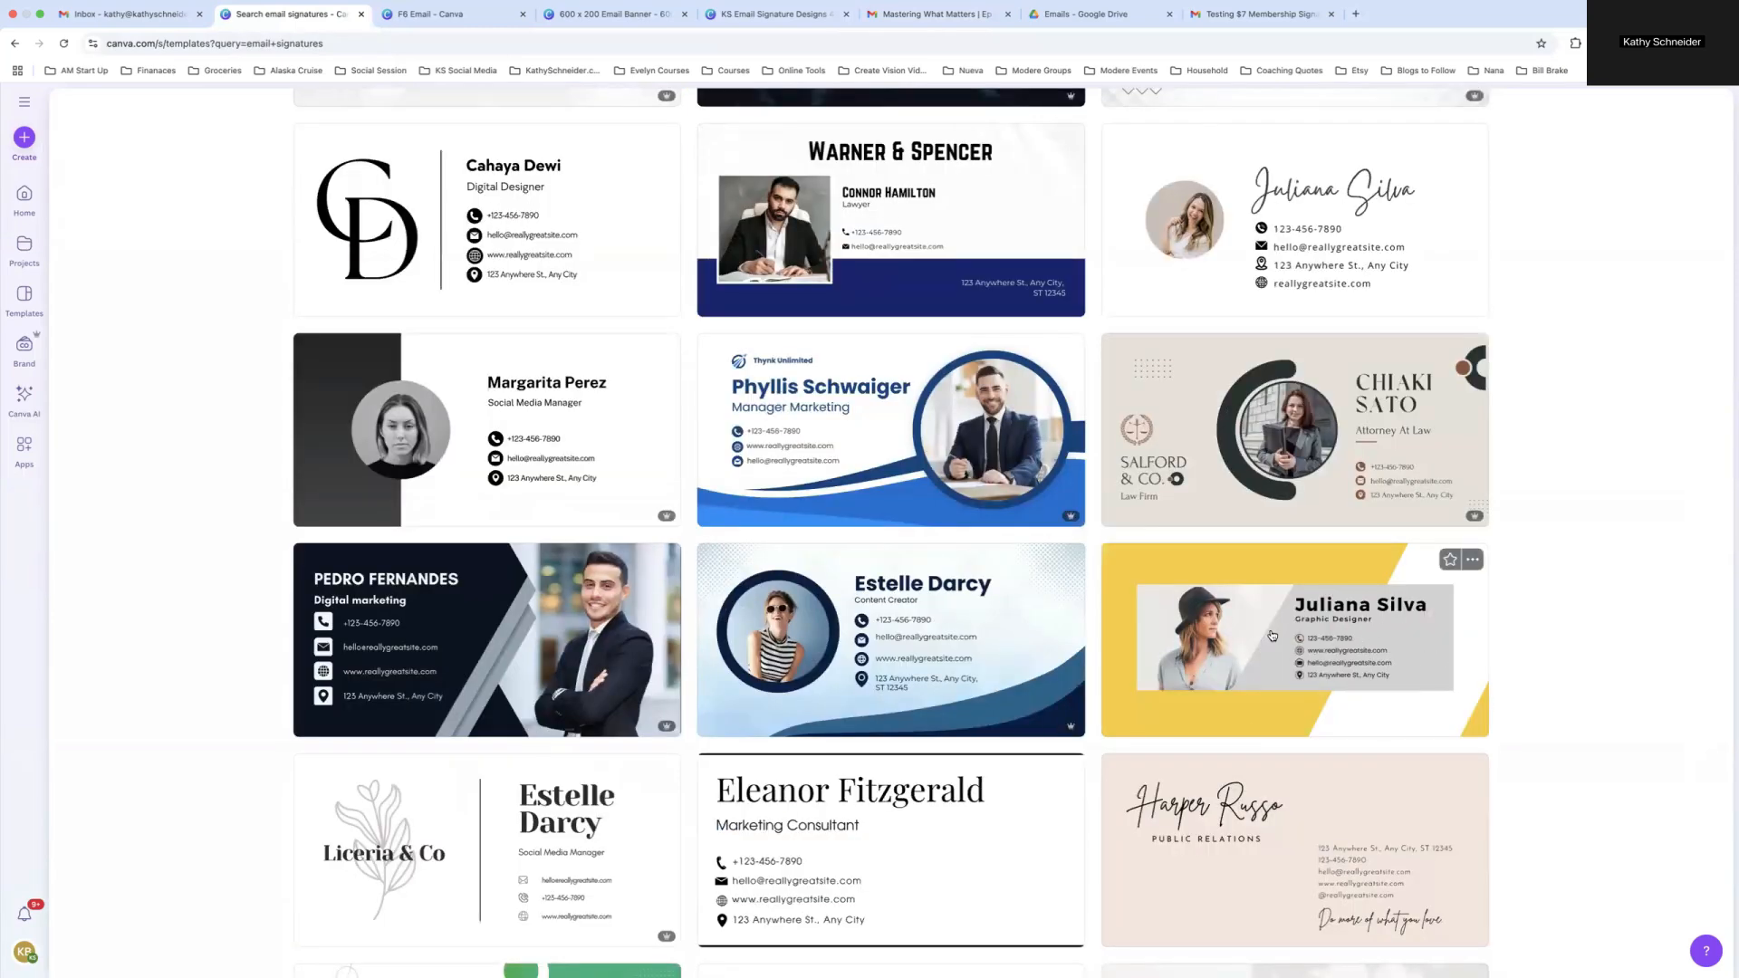
scroll(1279, 636, down, 1)
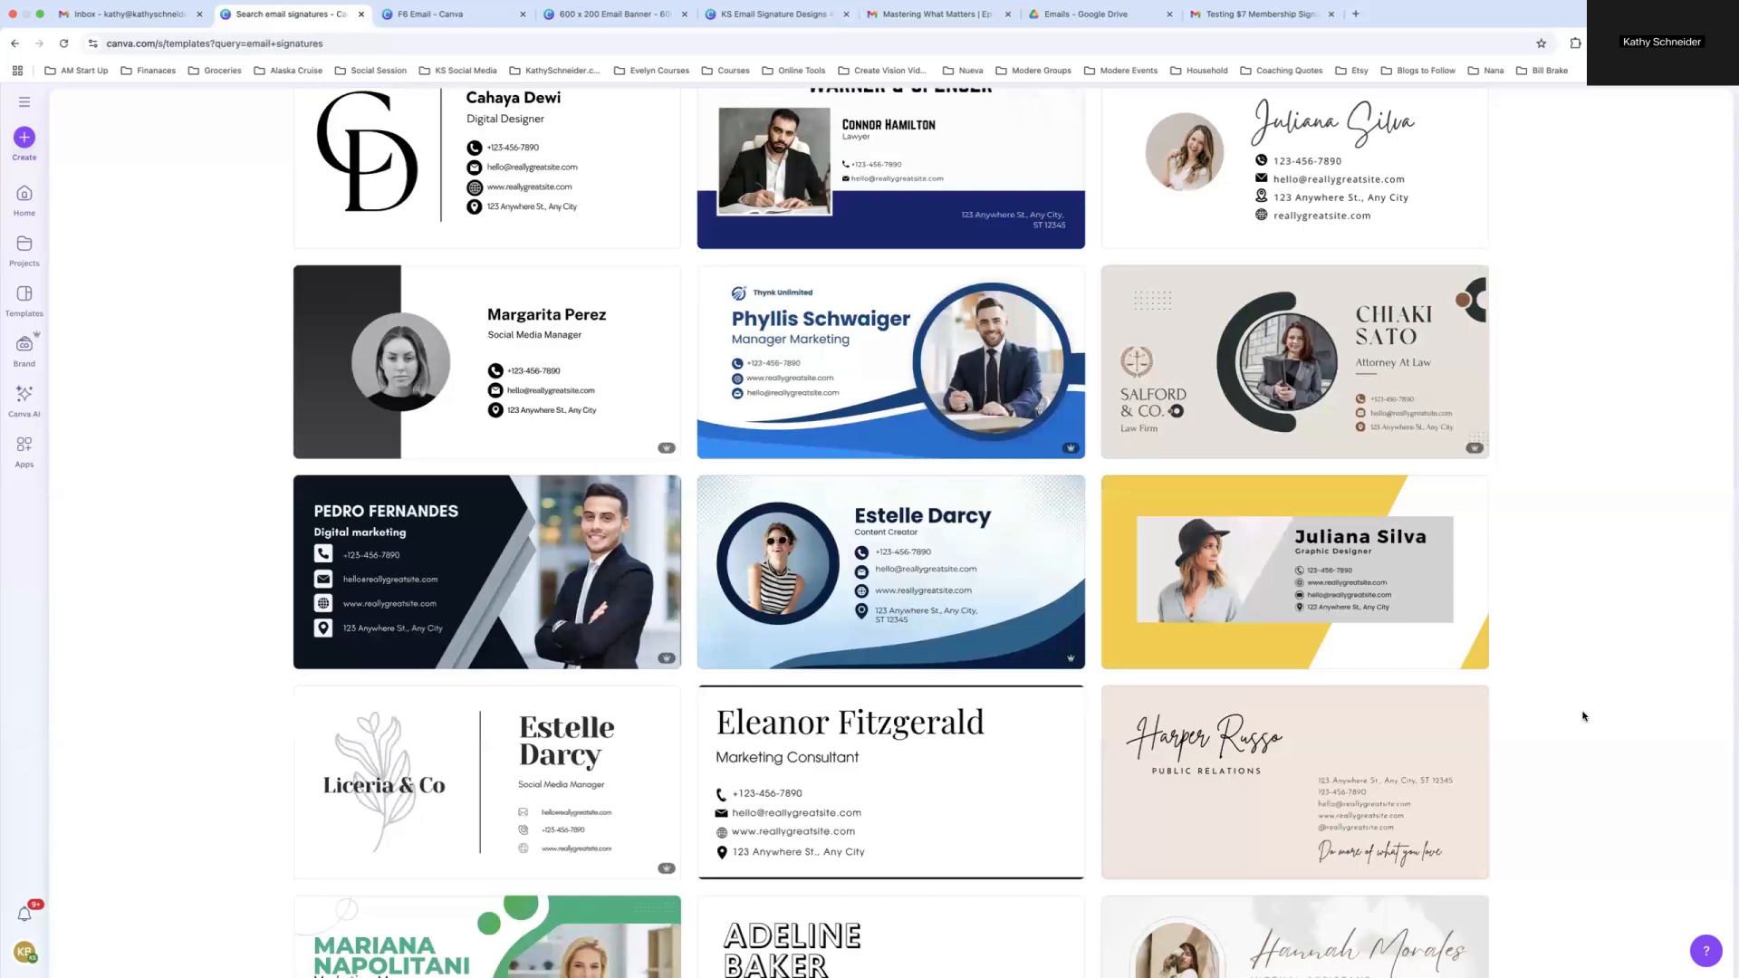
scroll(1601, 699, down, 3)
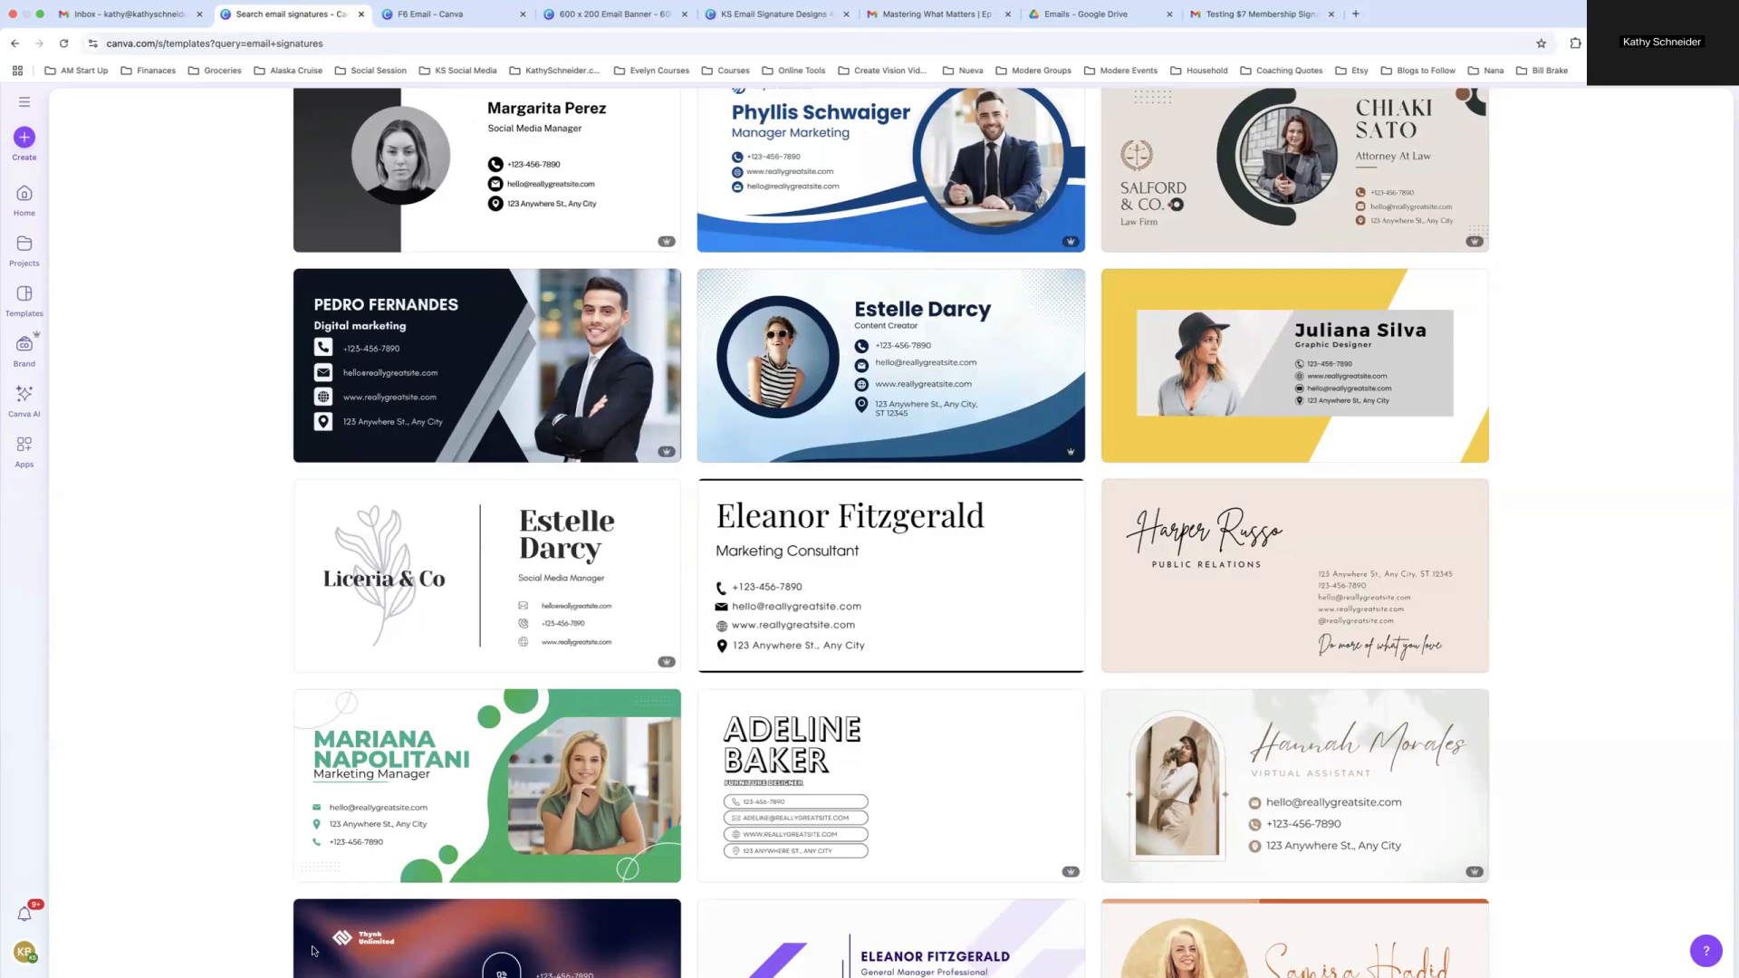
scroll(559, 804, up, 5)
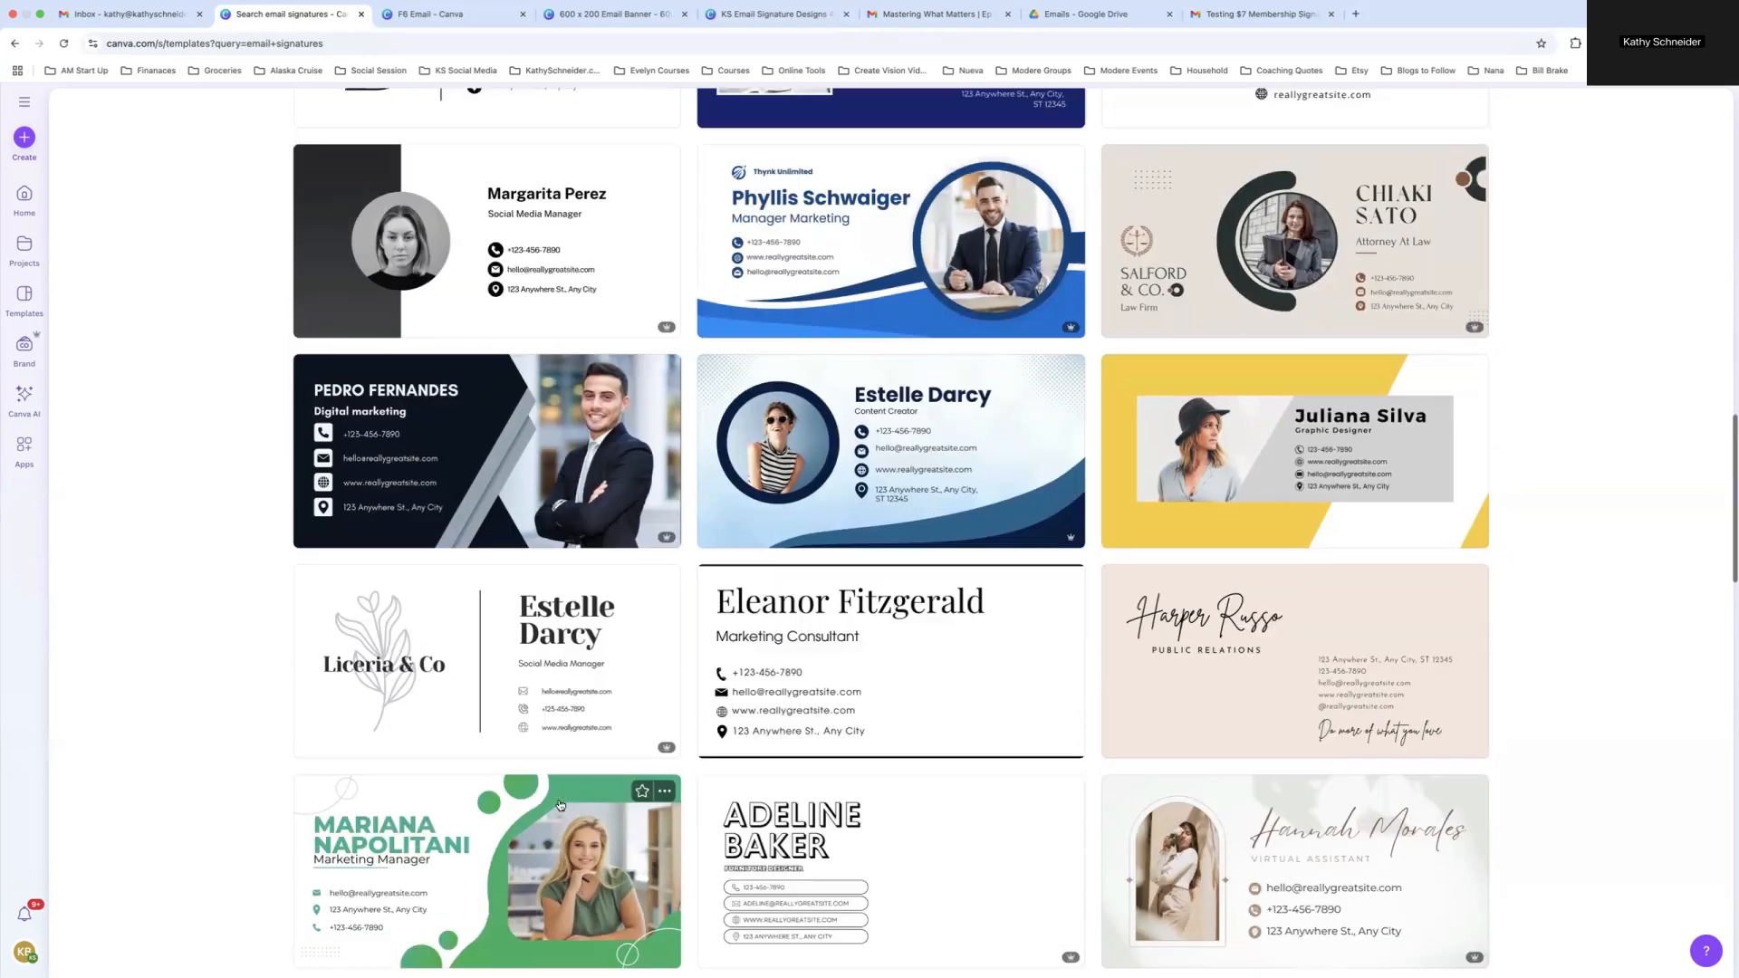
scroll(560, 804, up, 11)
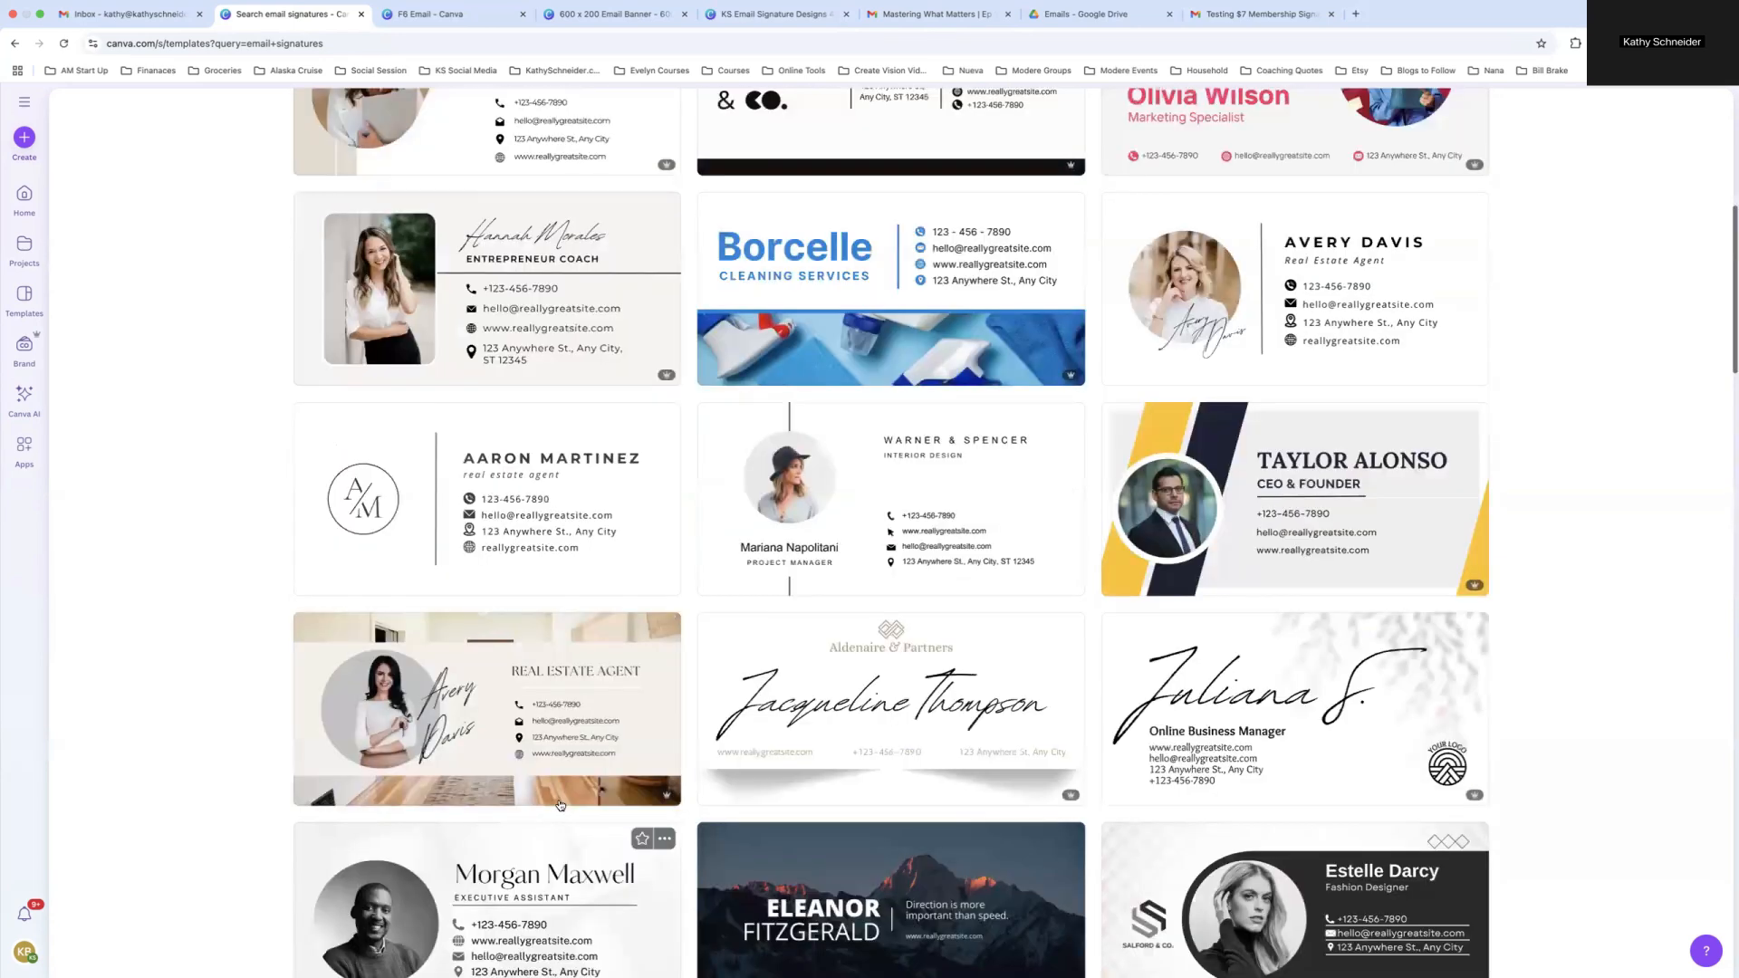
scroll(992, 561, up, 9)
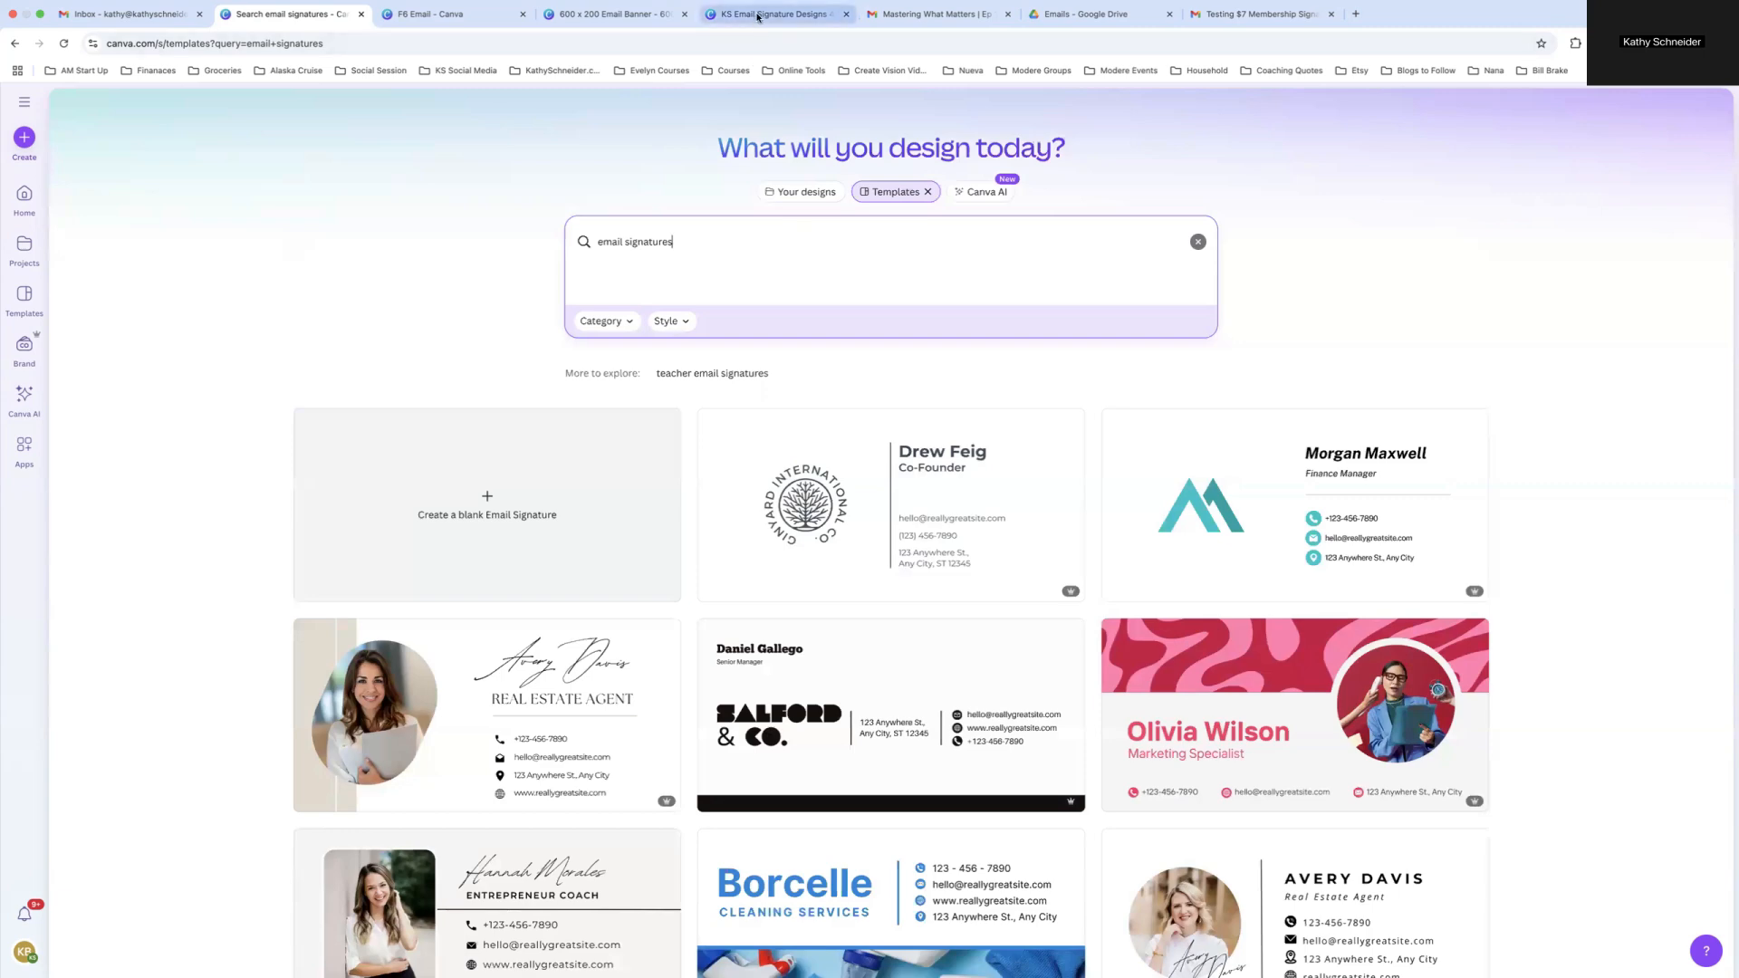
Switch to the KS Email Signature Designs 400 x 200 px file and examine the signature on page 1
click(751, 25)
scroll(787, 465, up, 5)
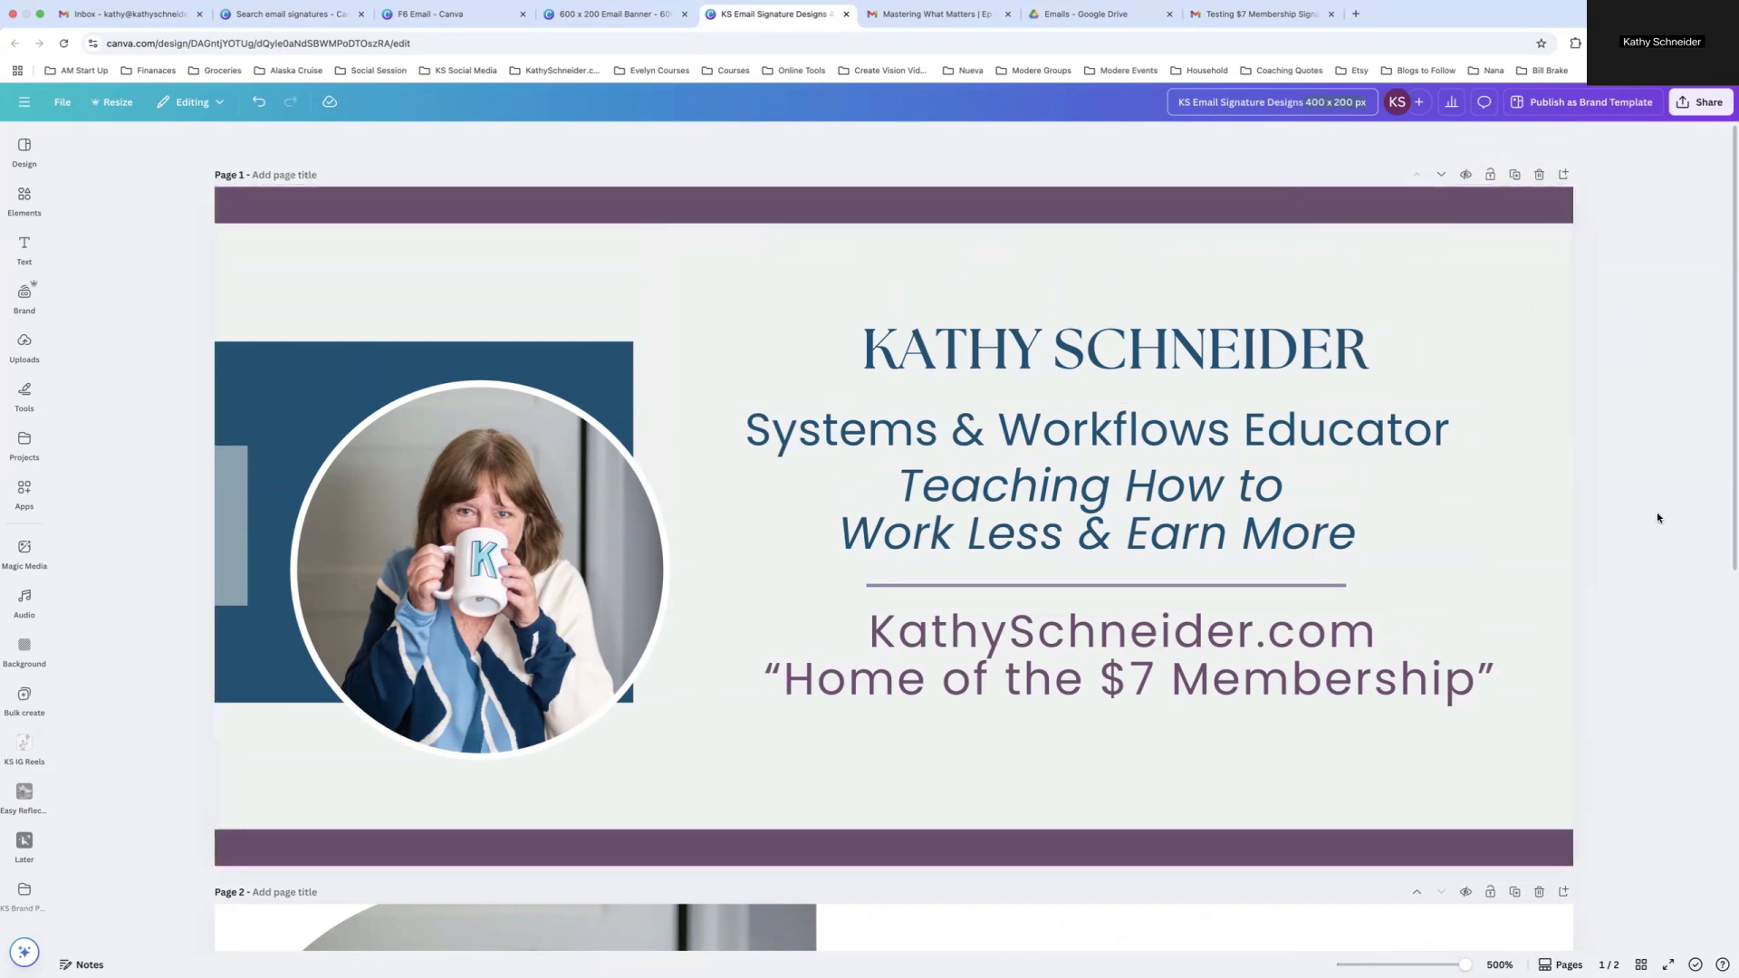
scroll(1658, 517, down, 3)
scroll(1658, 515, up, 2)
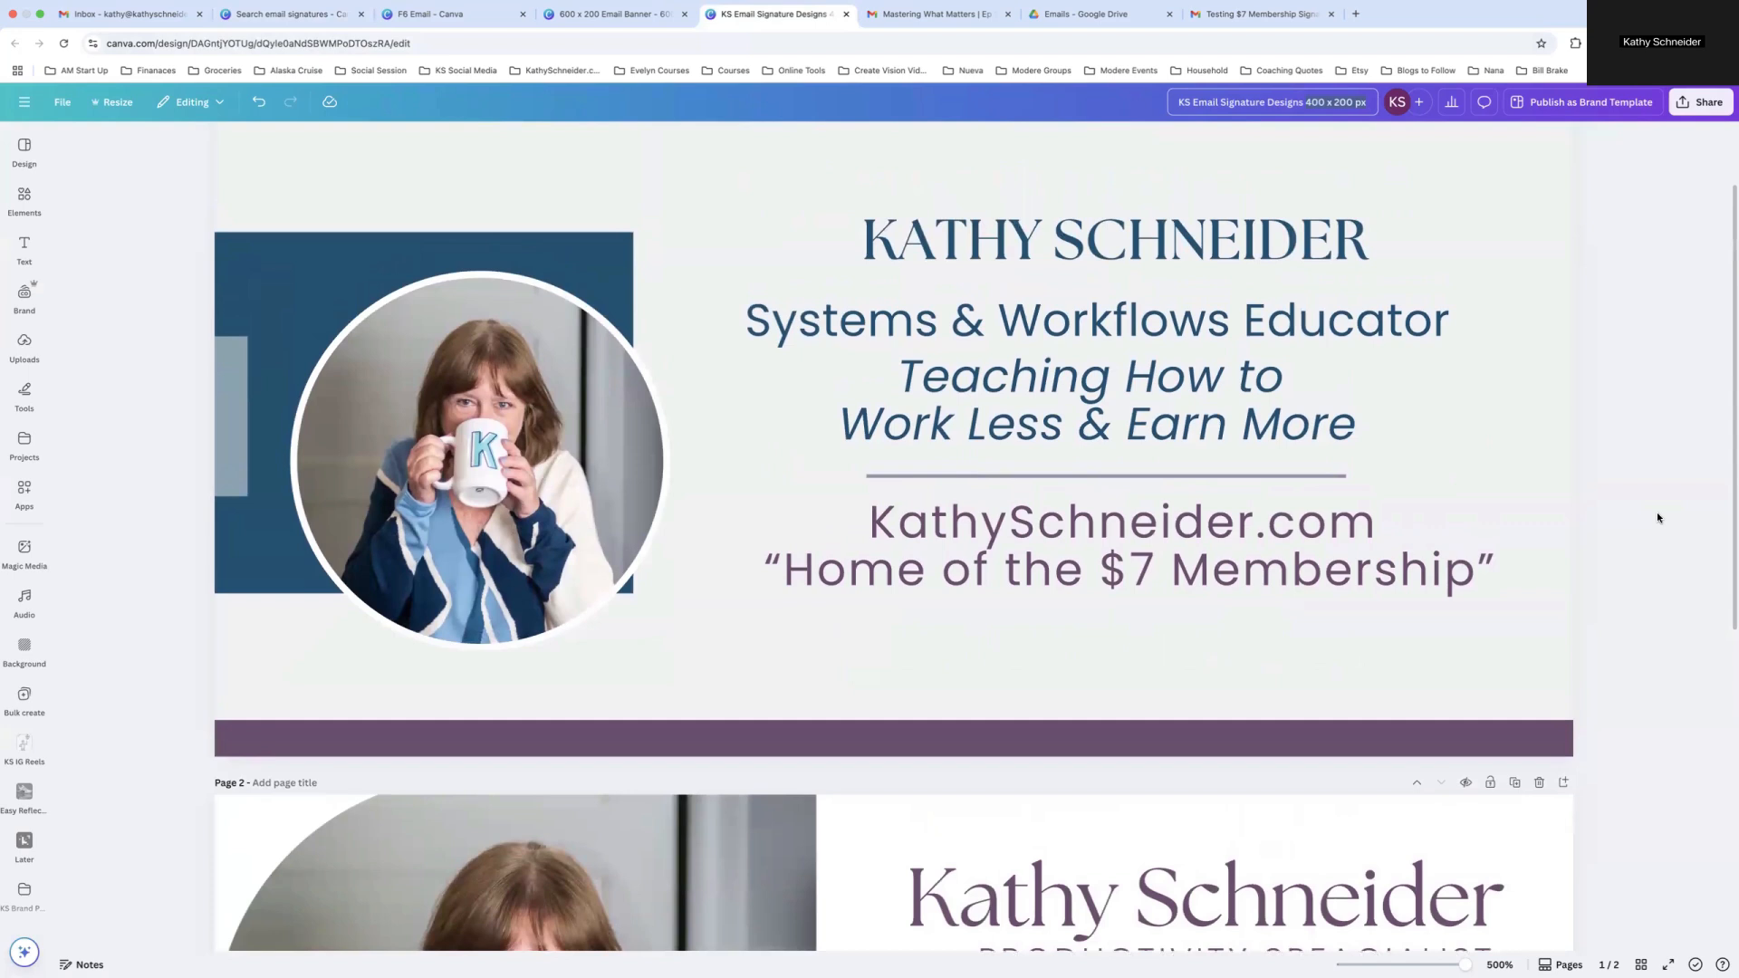
scroll(1658, 514, up, 1)
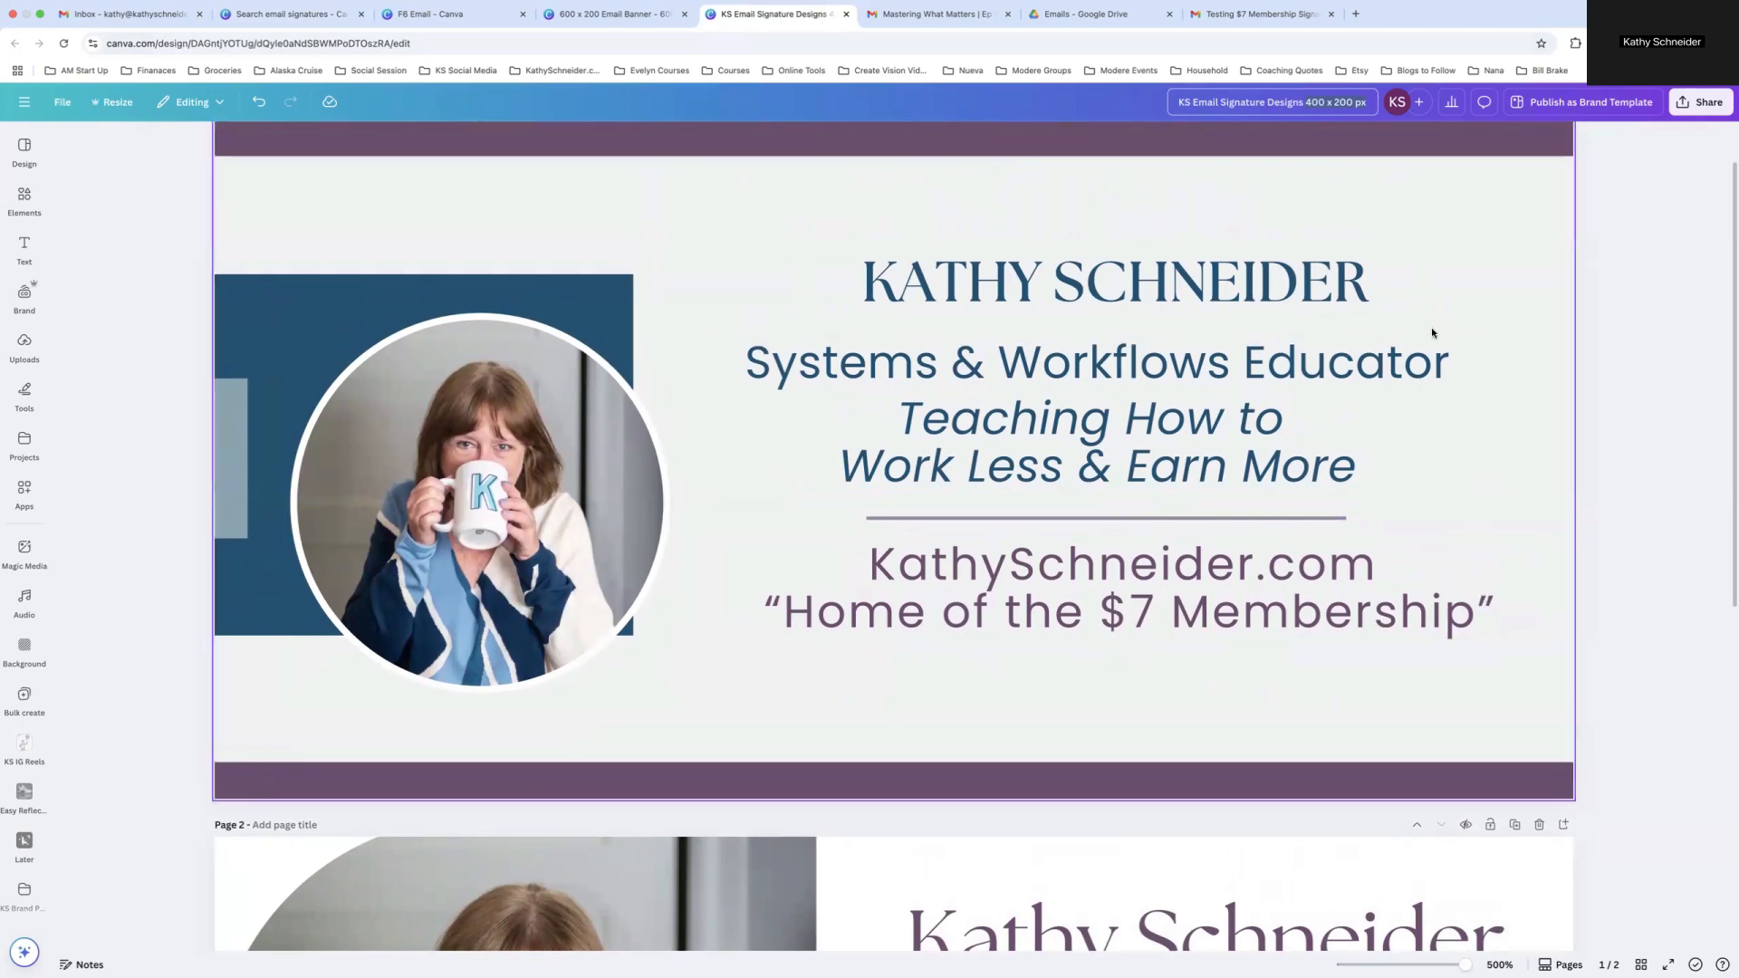
scroll(1399, 376, down, 5)
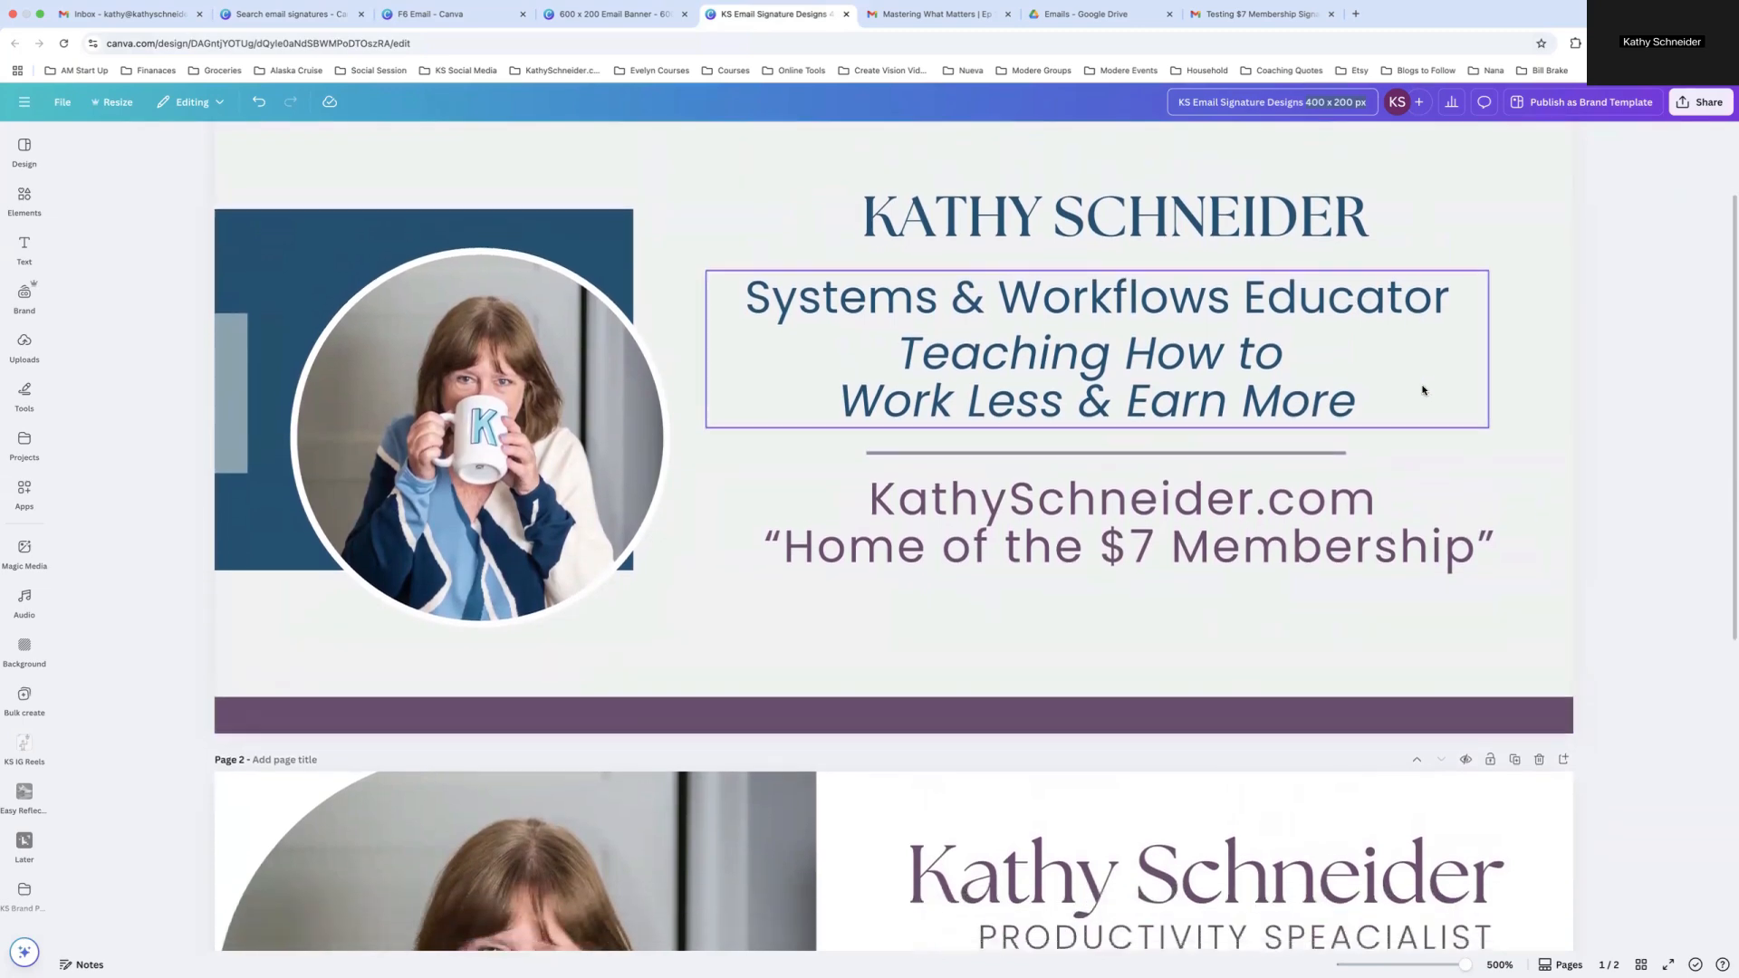
Add a third page and apply the green Email signature template that has a circular portrait over two stacked colour blocks
scroll(1422, 389, down, 2)
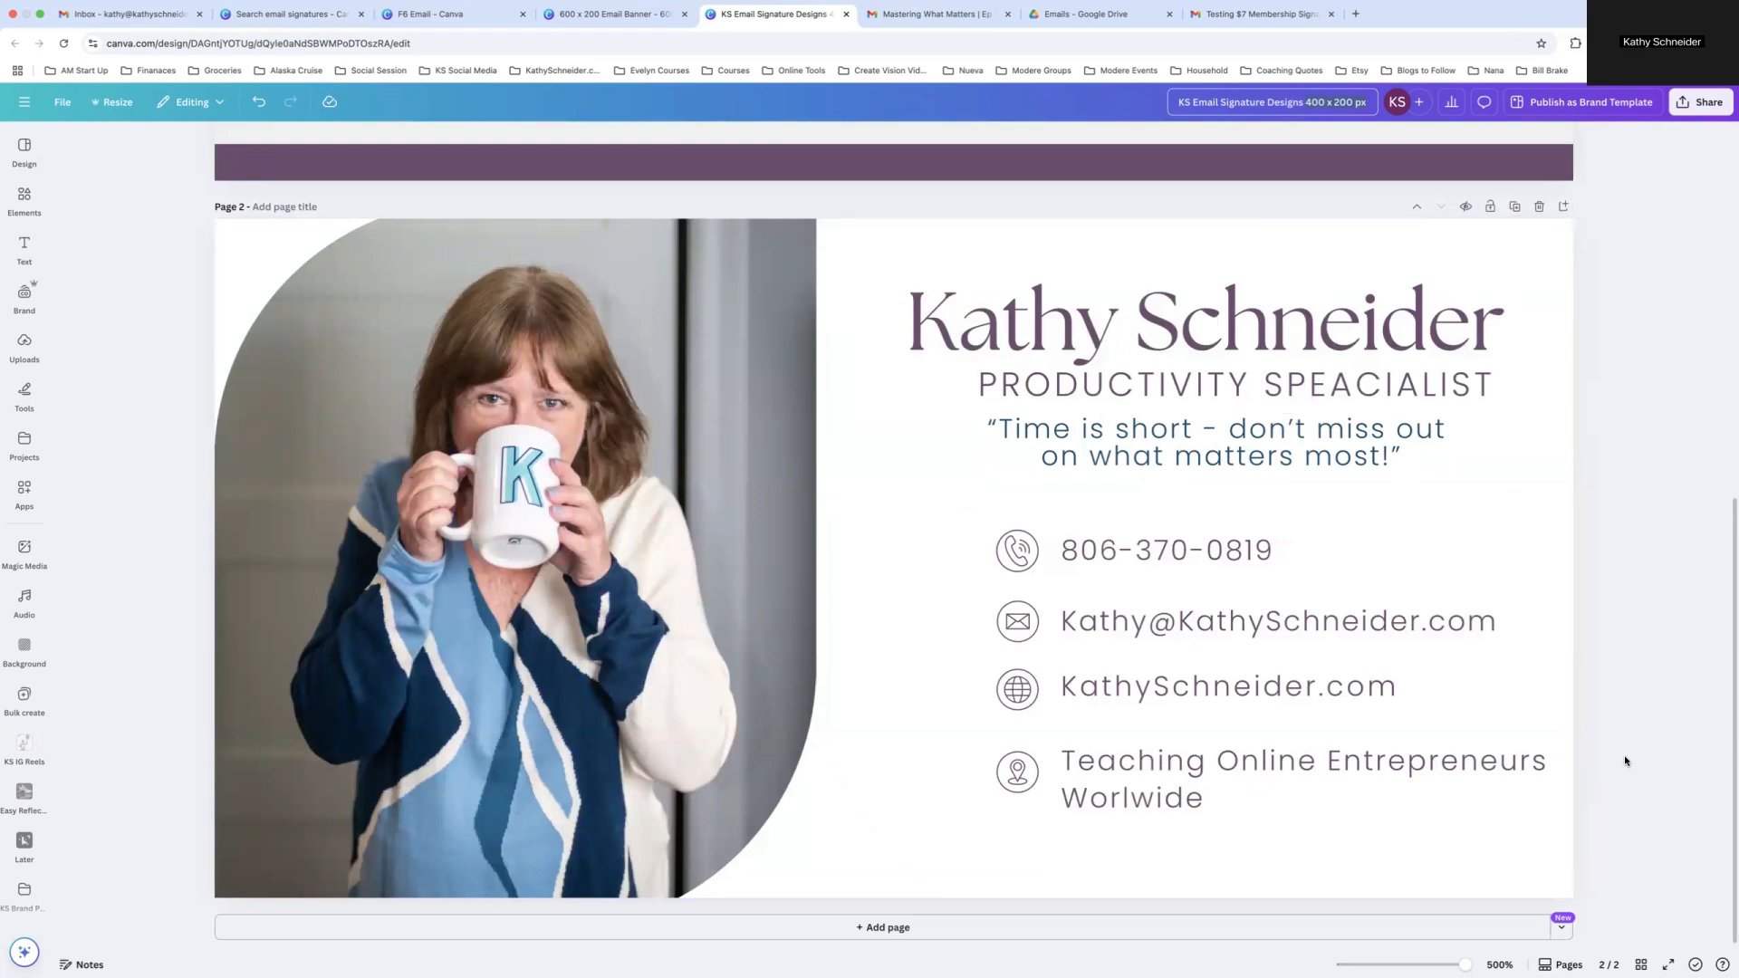
click(876, 927)
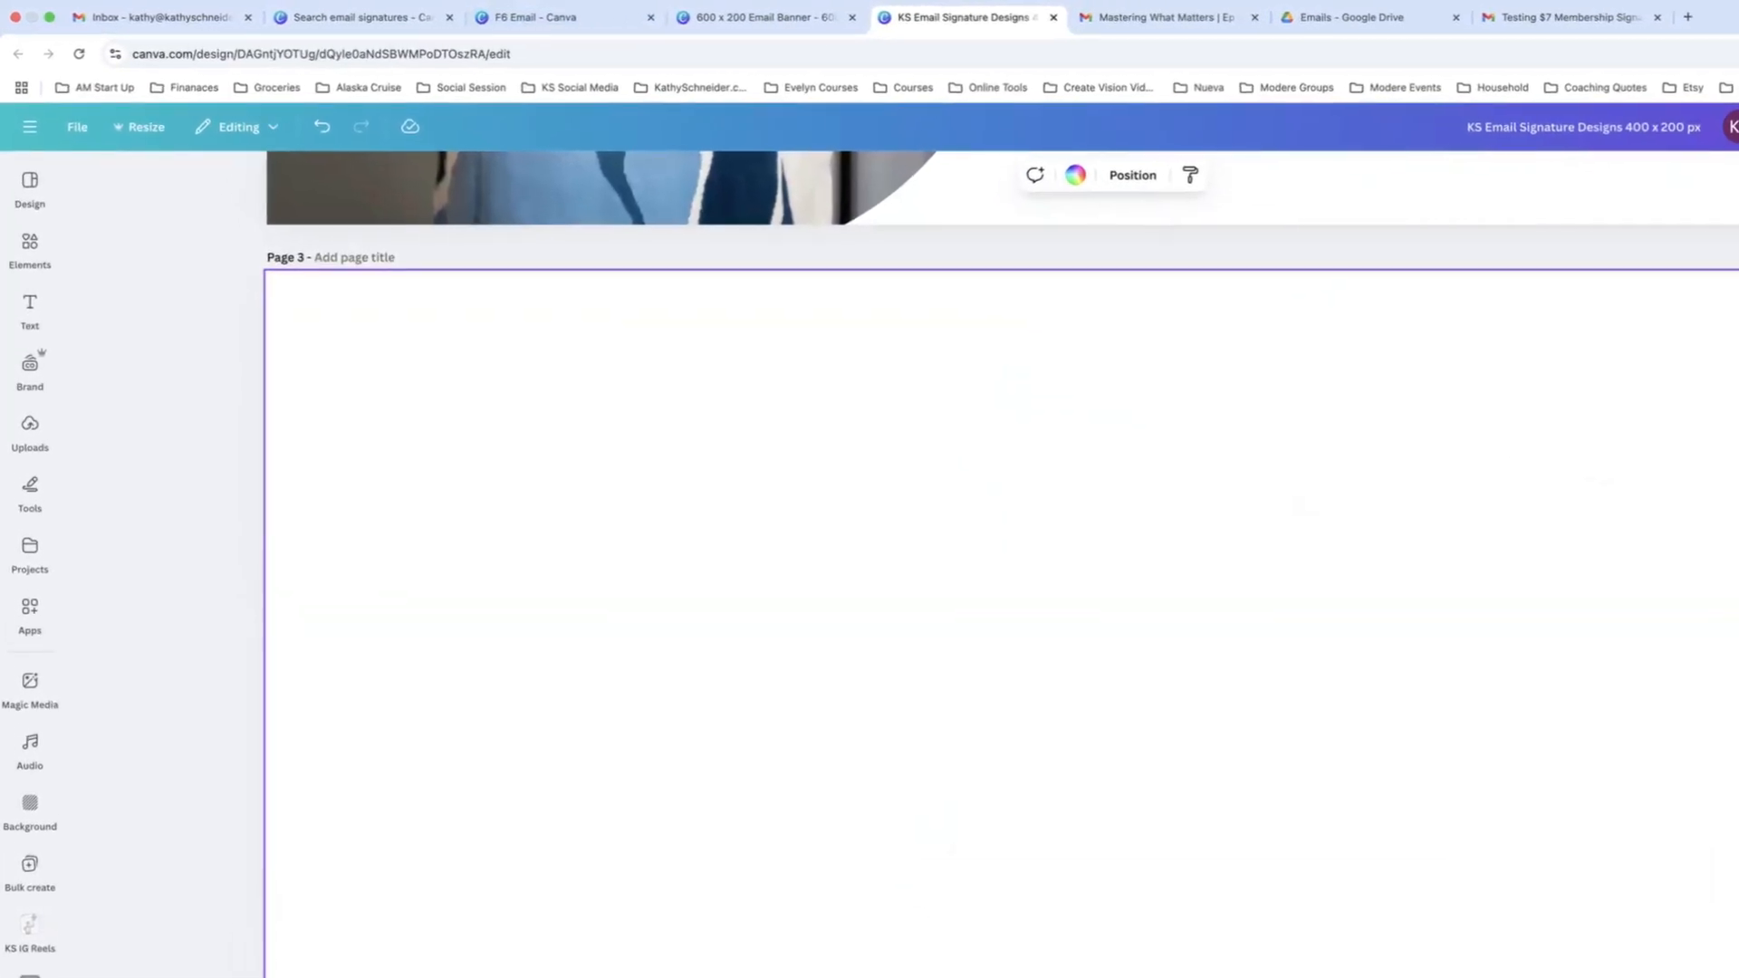
click(33, 197)
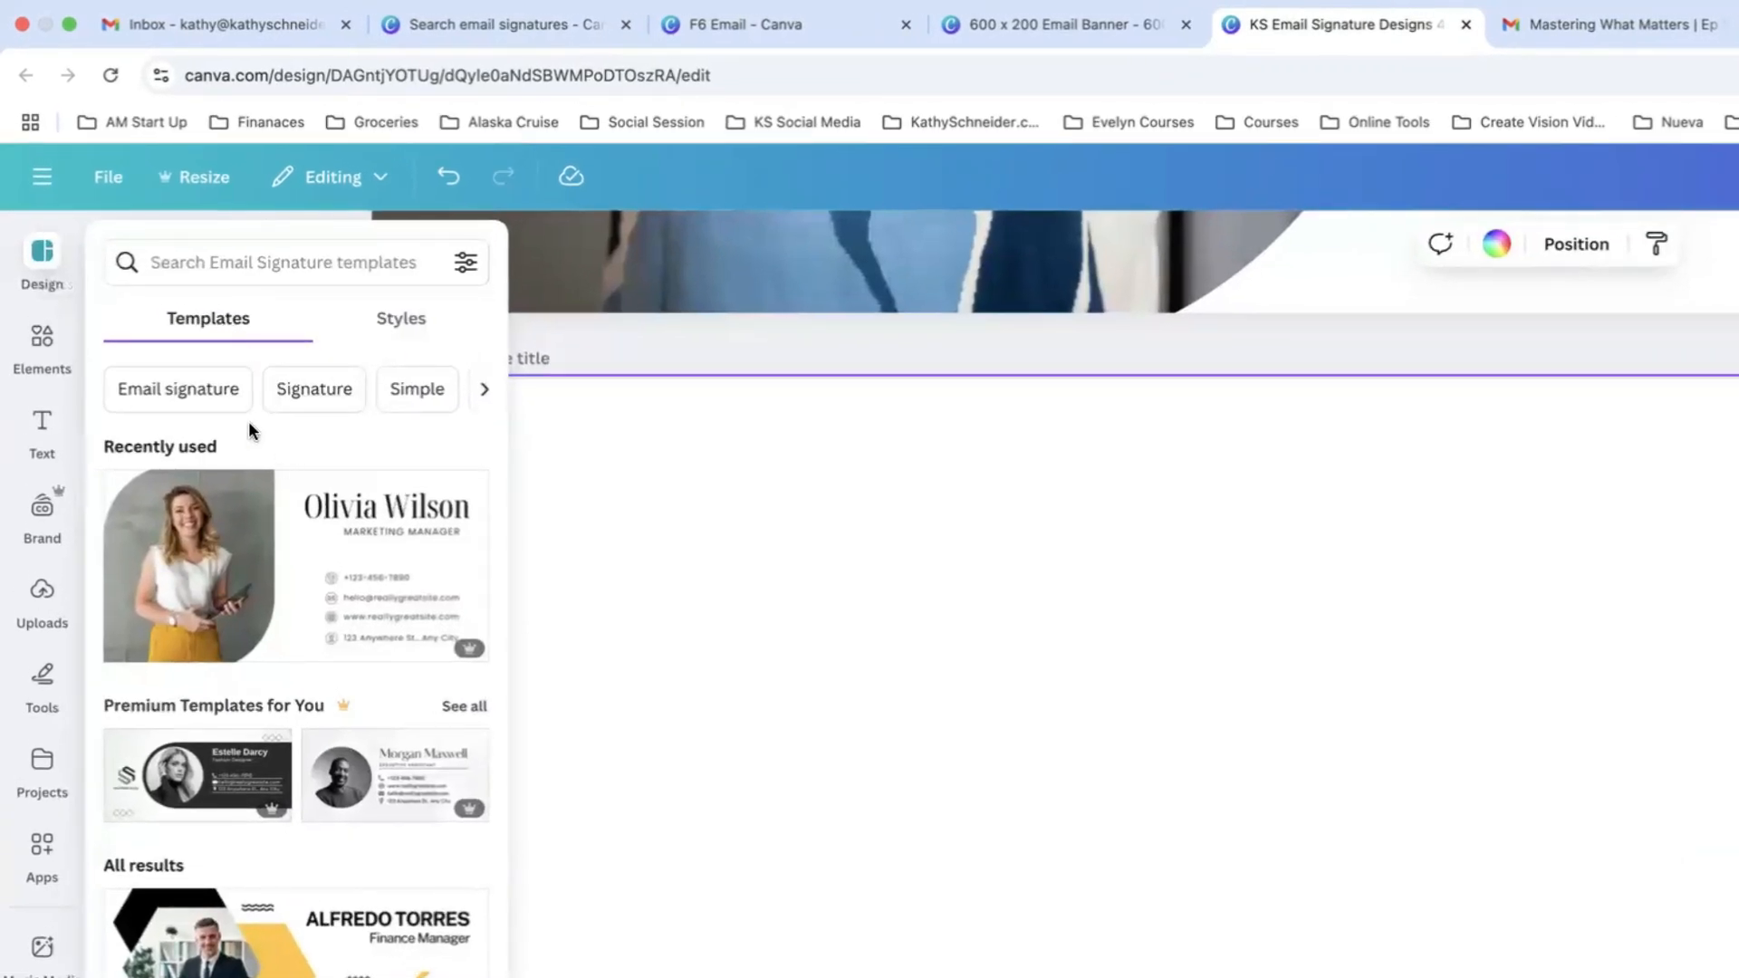
click(187, 391)
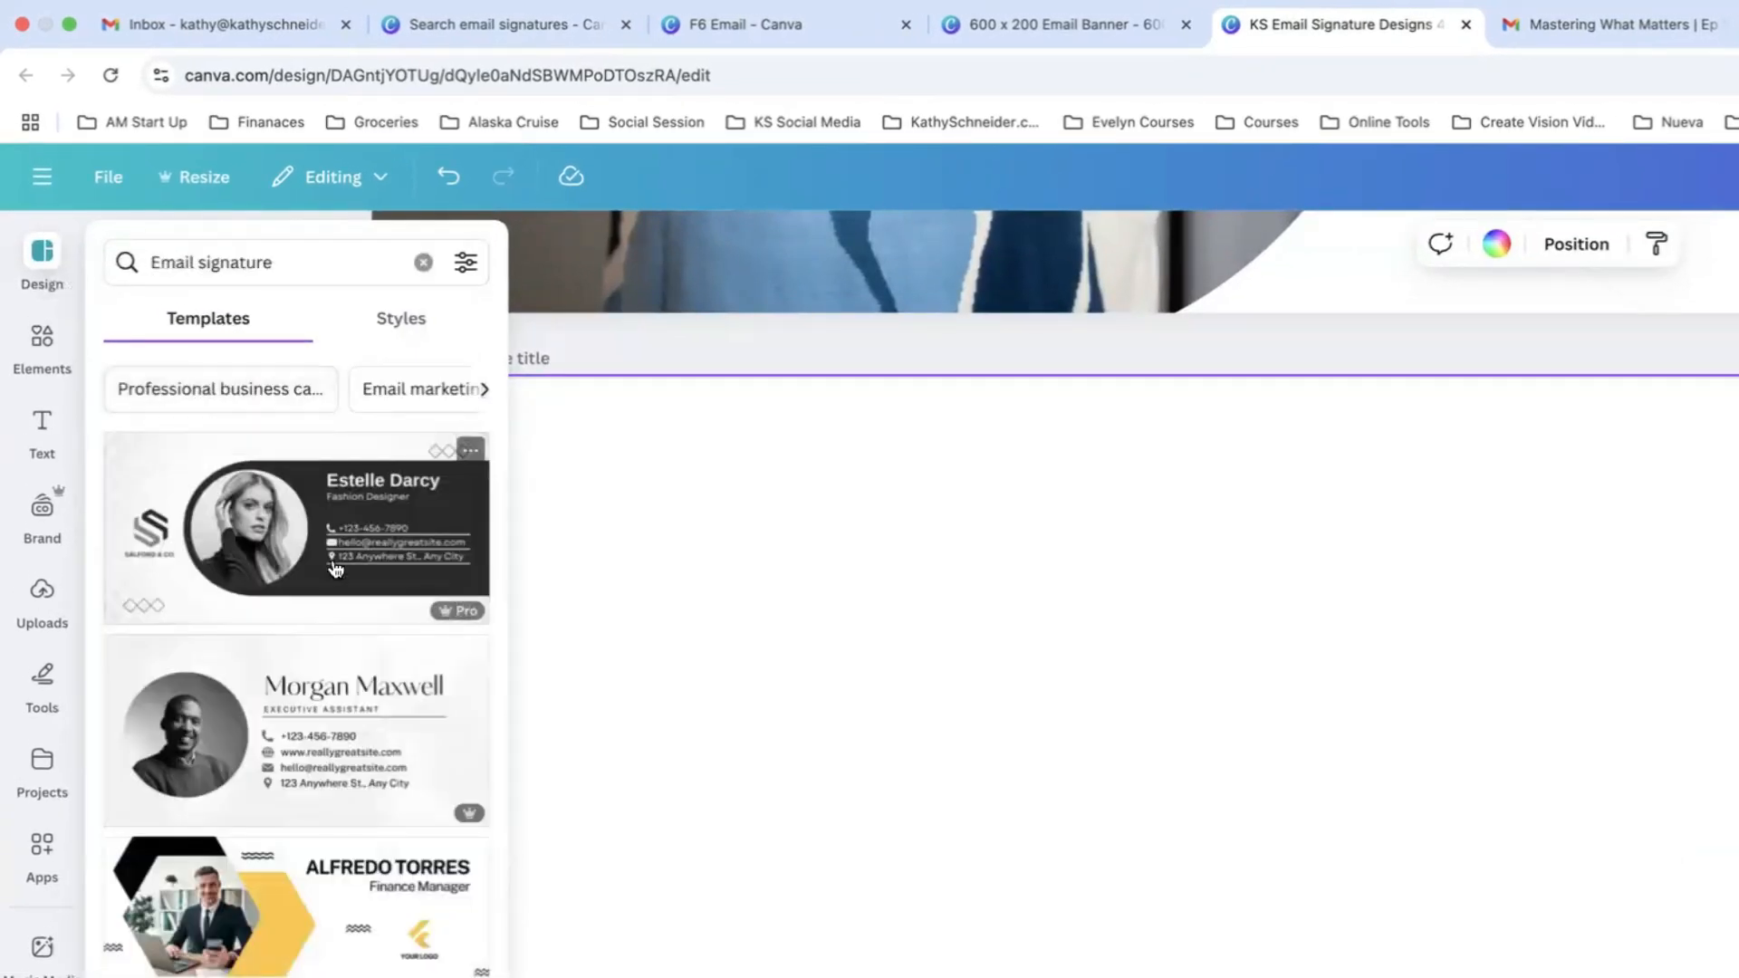
scroll(335, 569, down, 9)
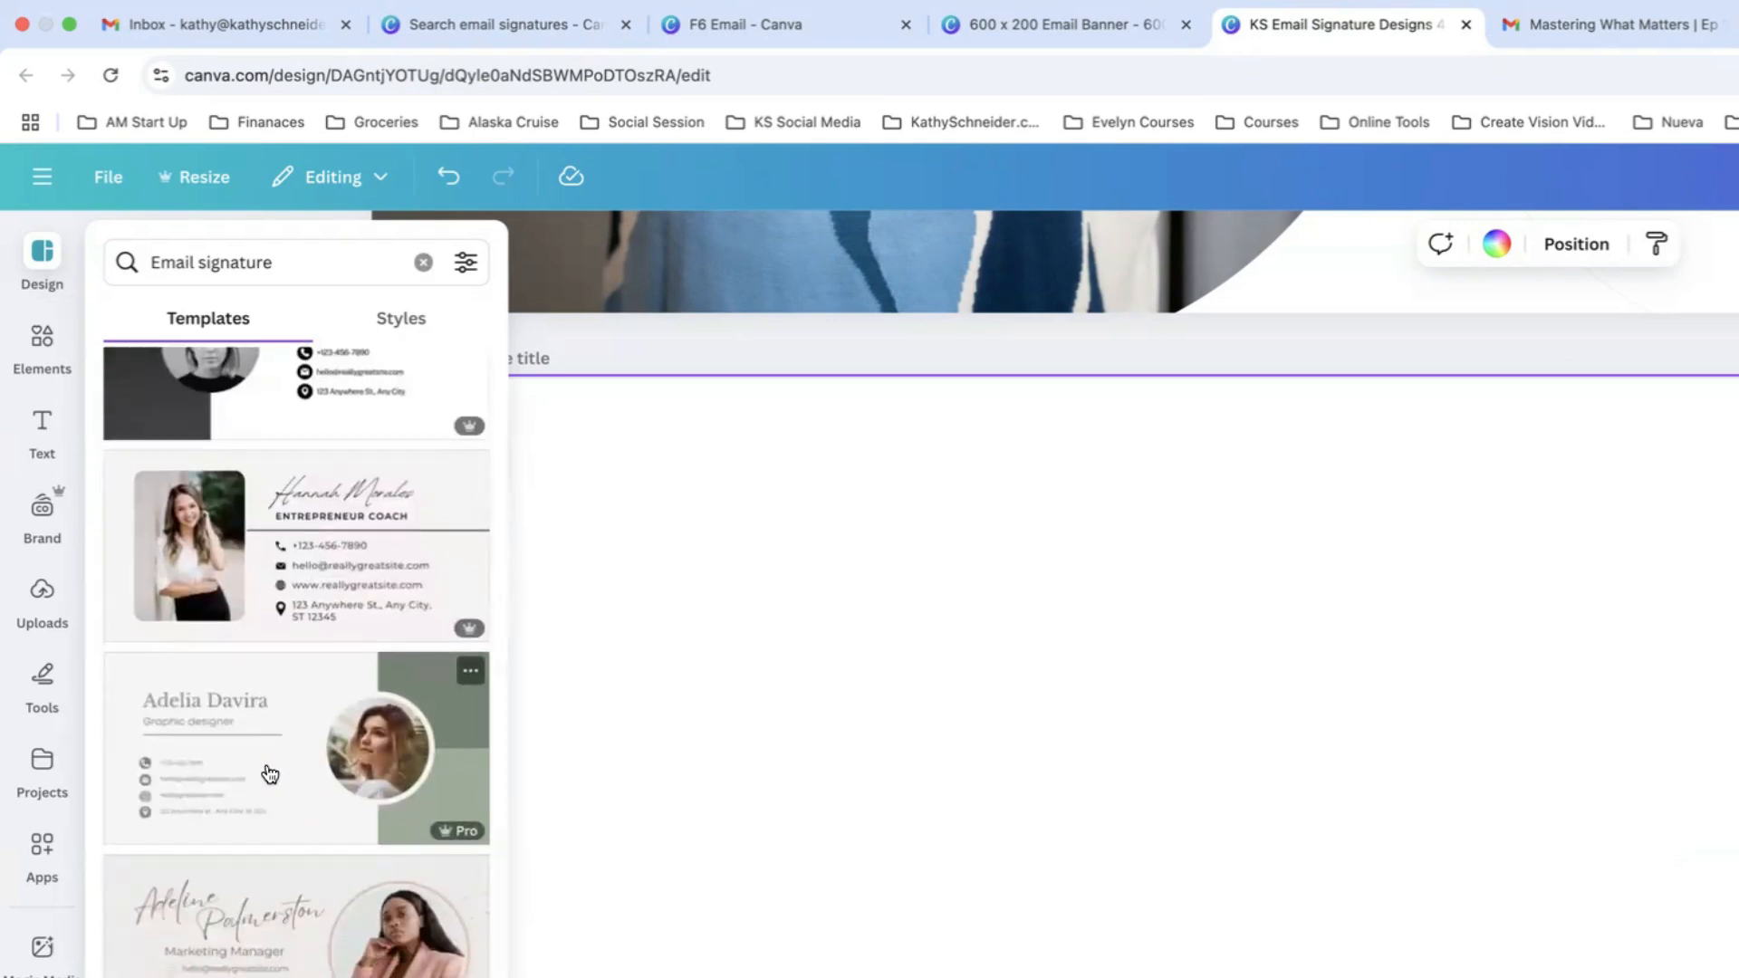
click(267, 774)
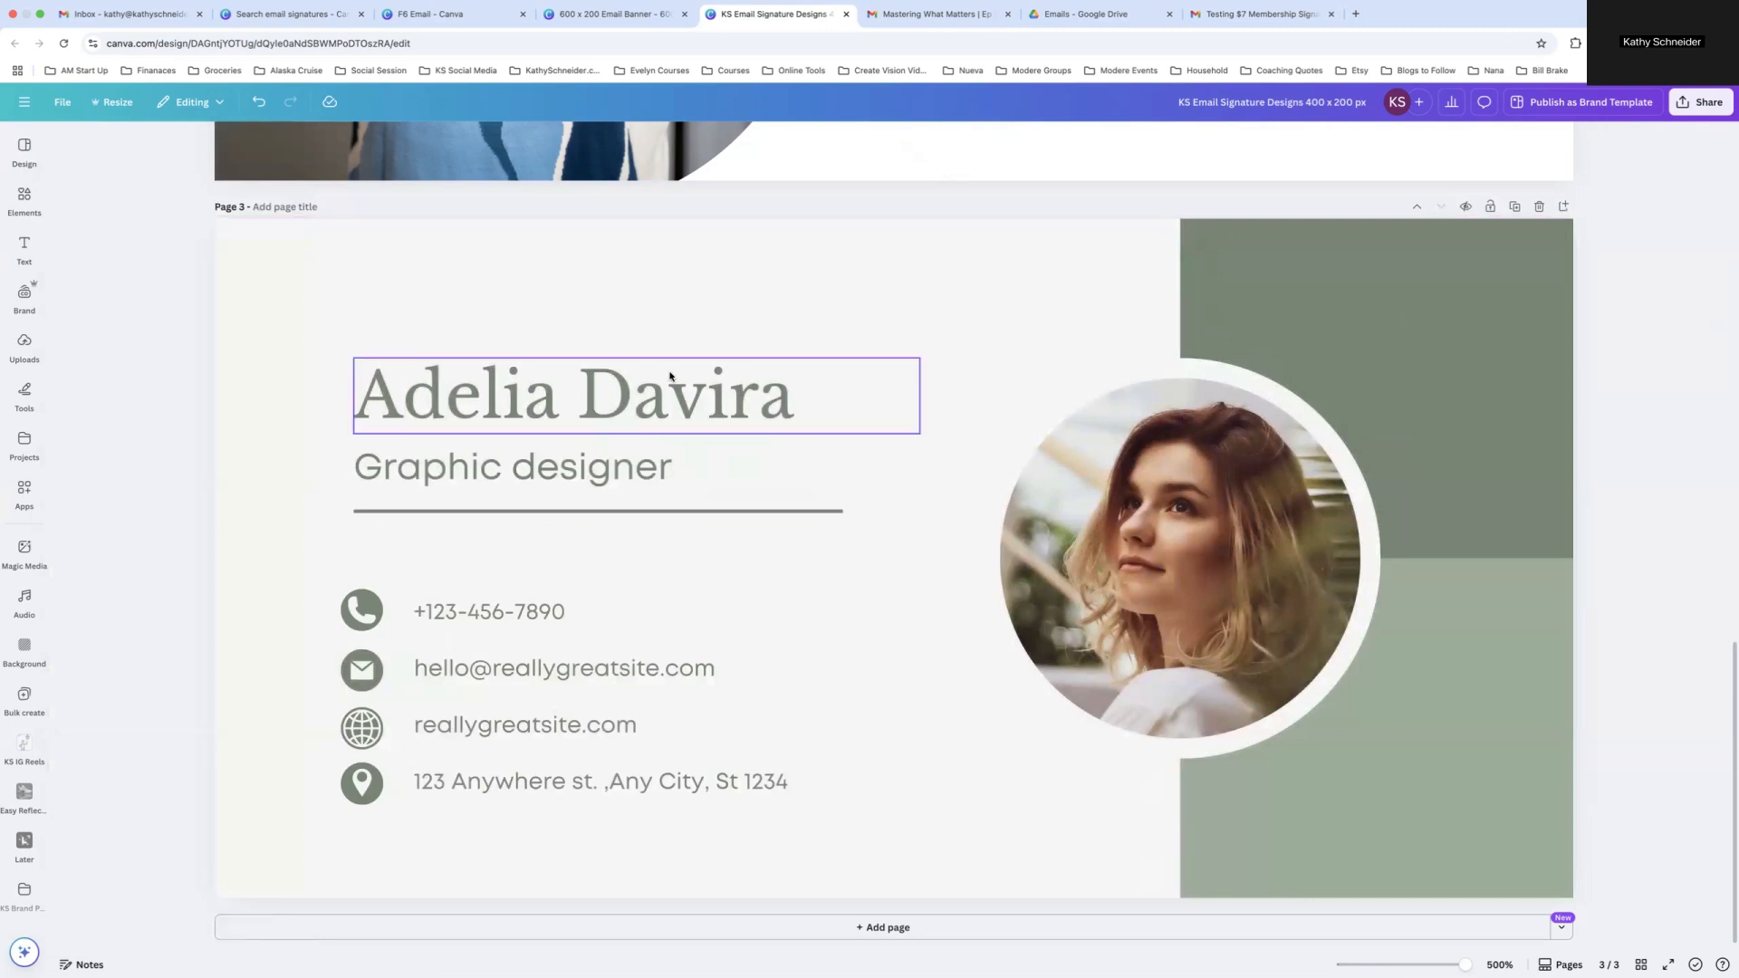
Set the name's font to The Seasons and the "Graphic designer" line's to Poppins, replacing Mont with Poppins throughout the design
click(670, 382)
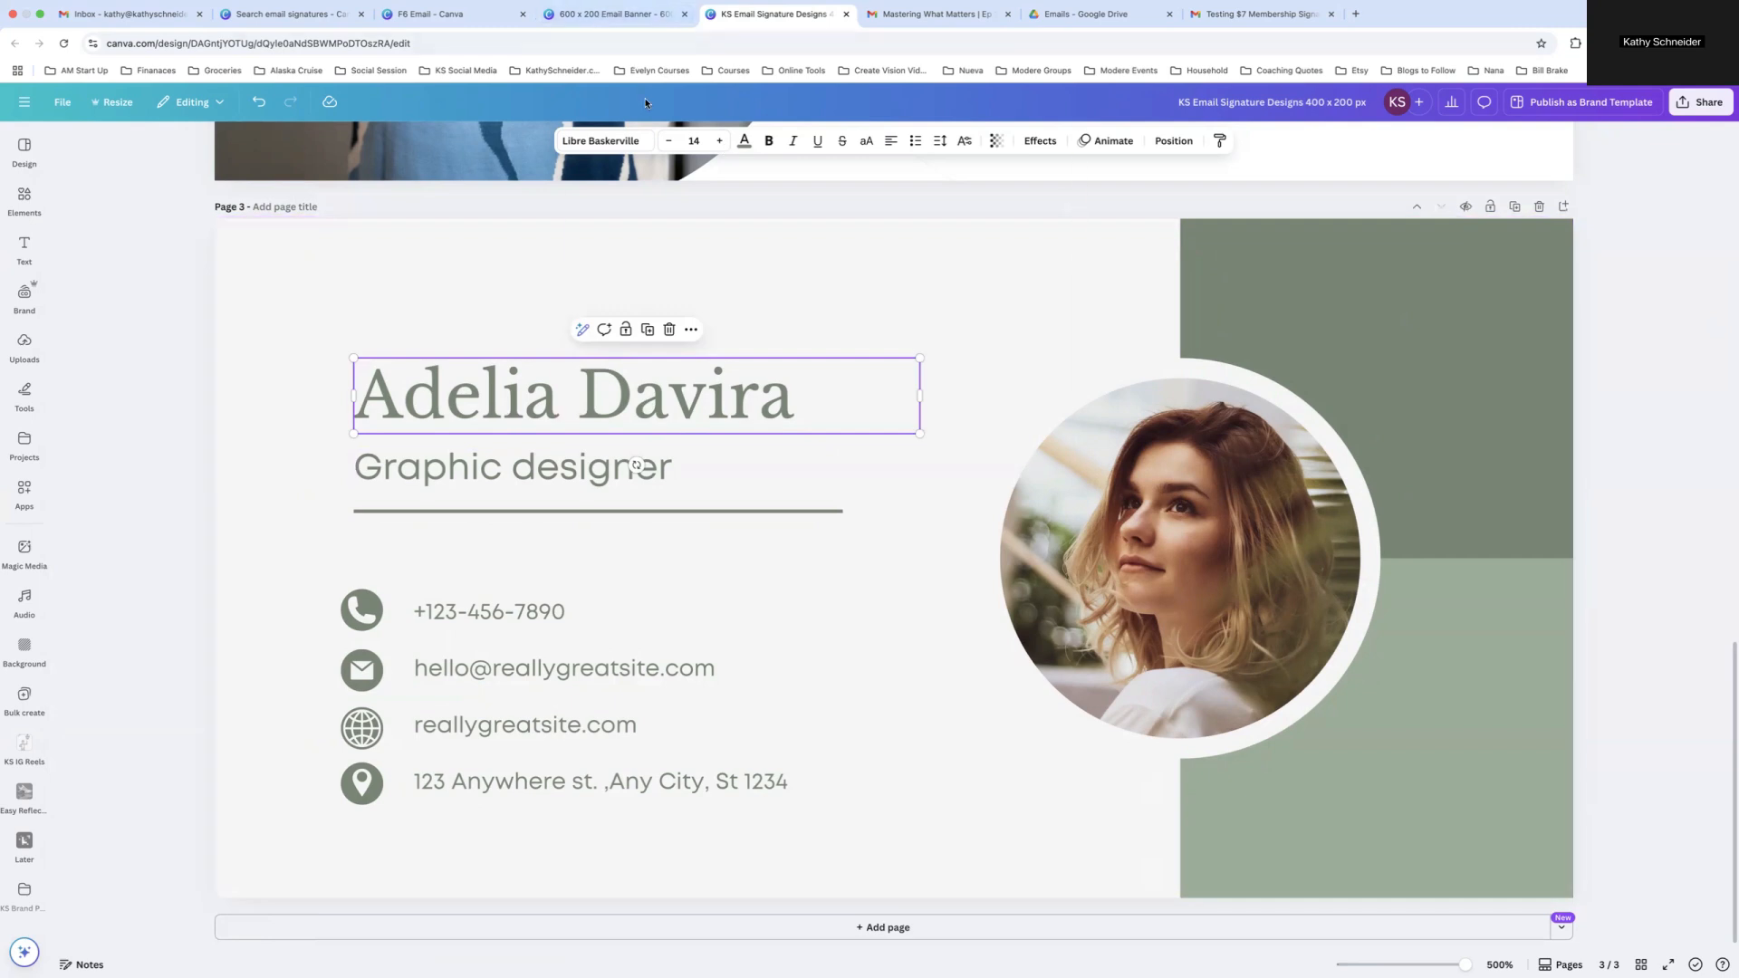
click(634, 141)
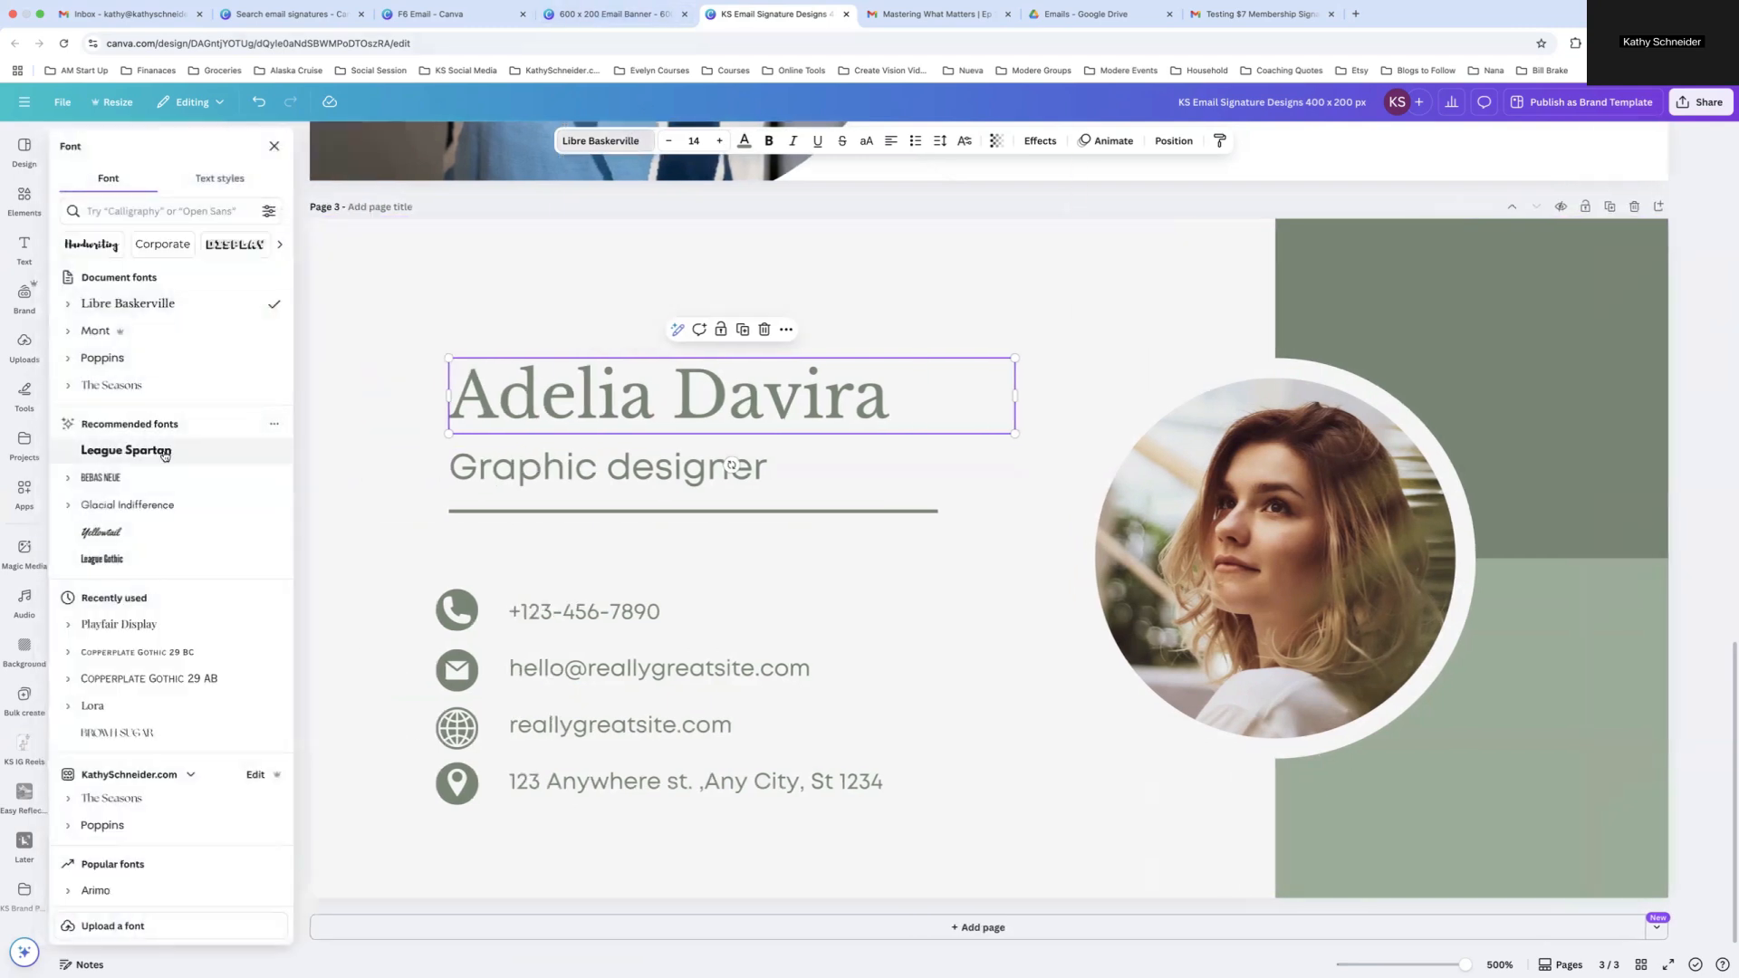
click(126, 801)
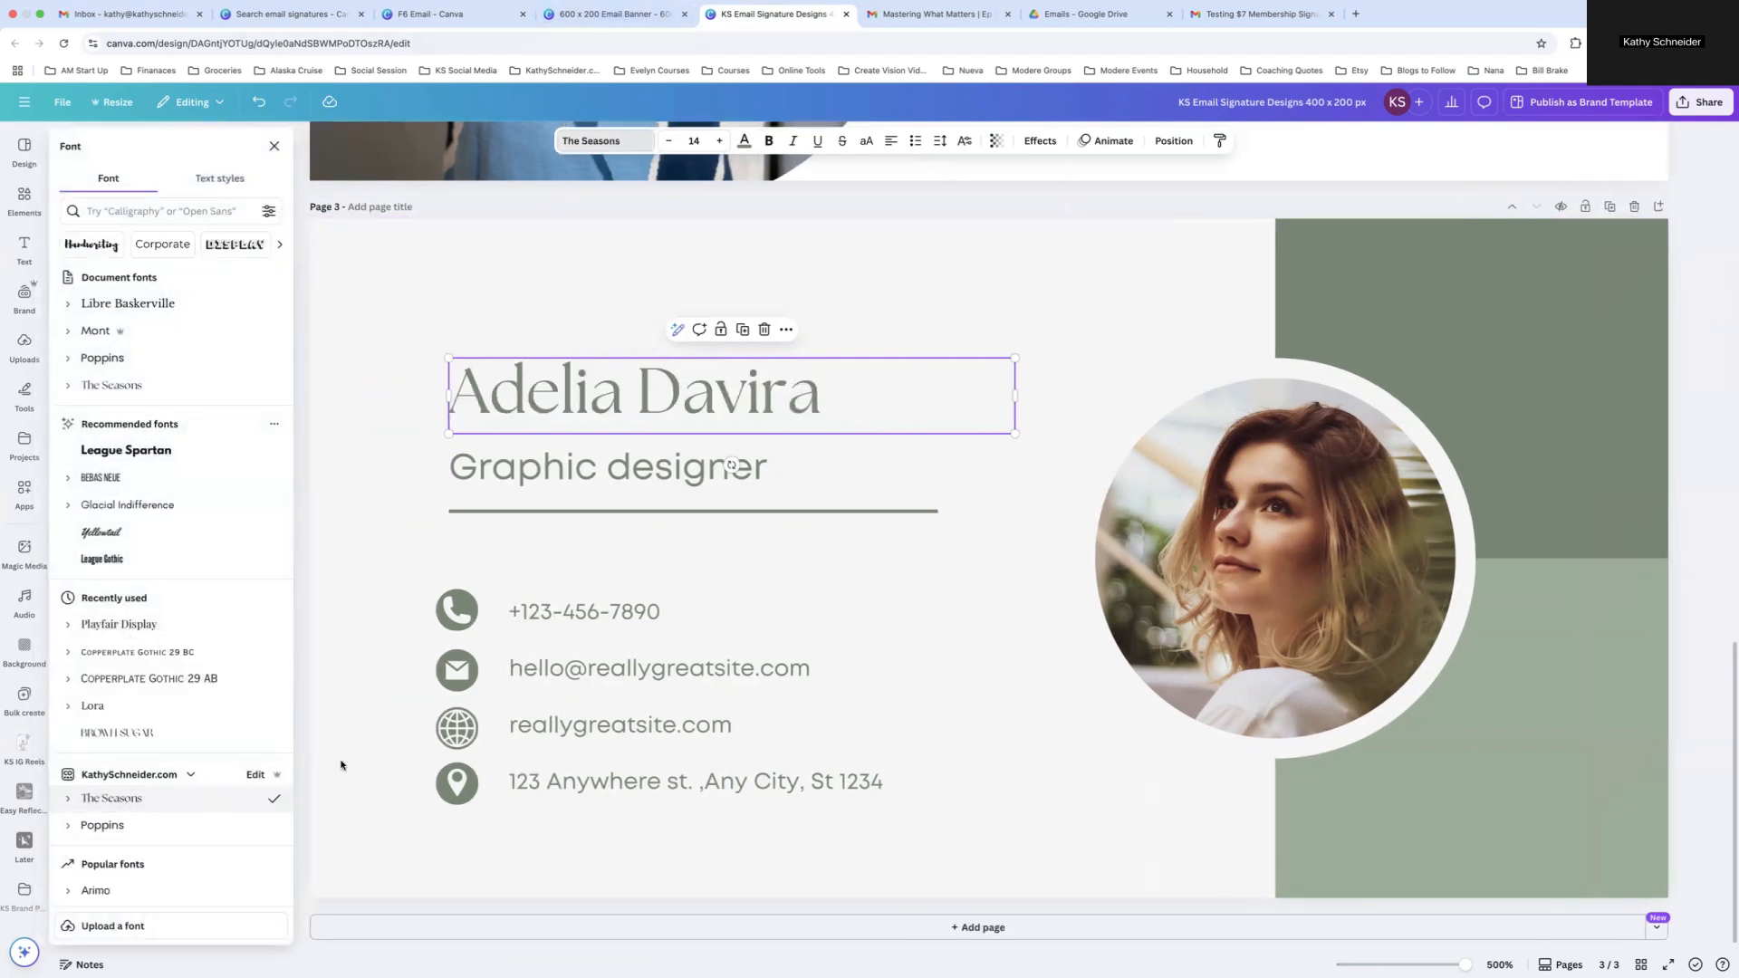
click(641, 477)
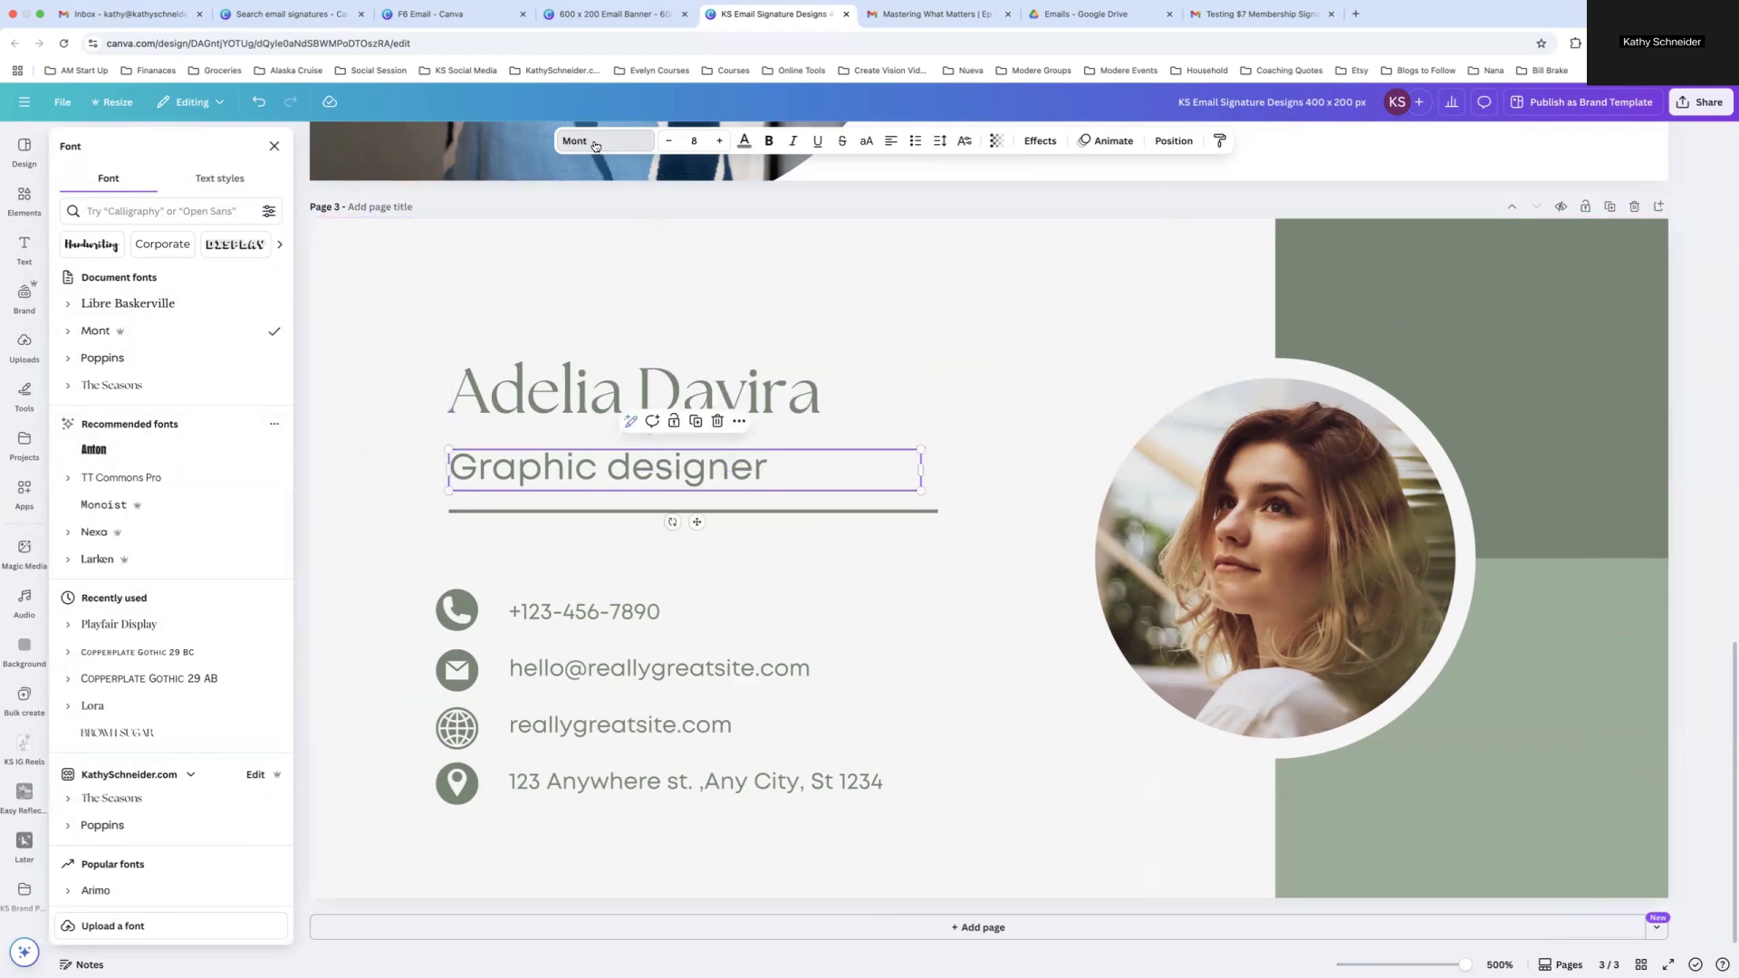
click(102, 825)
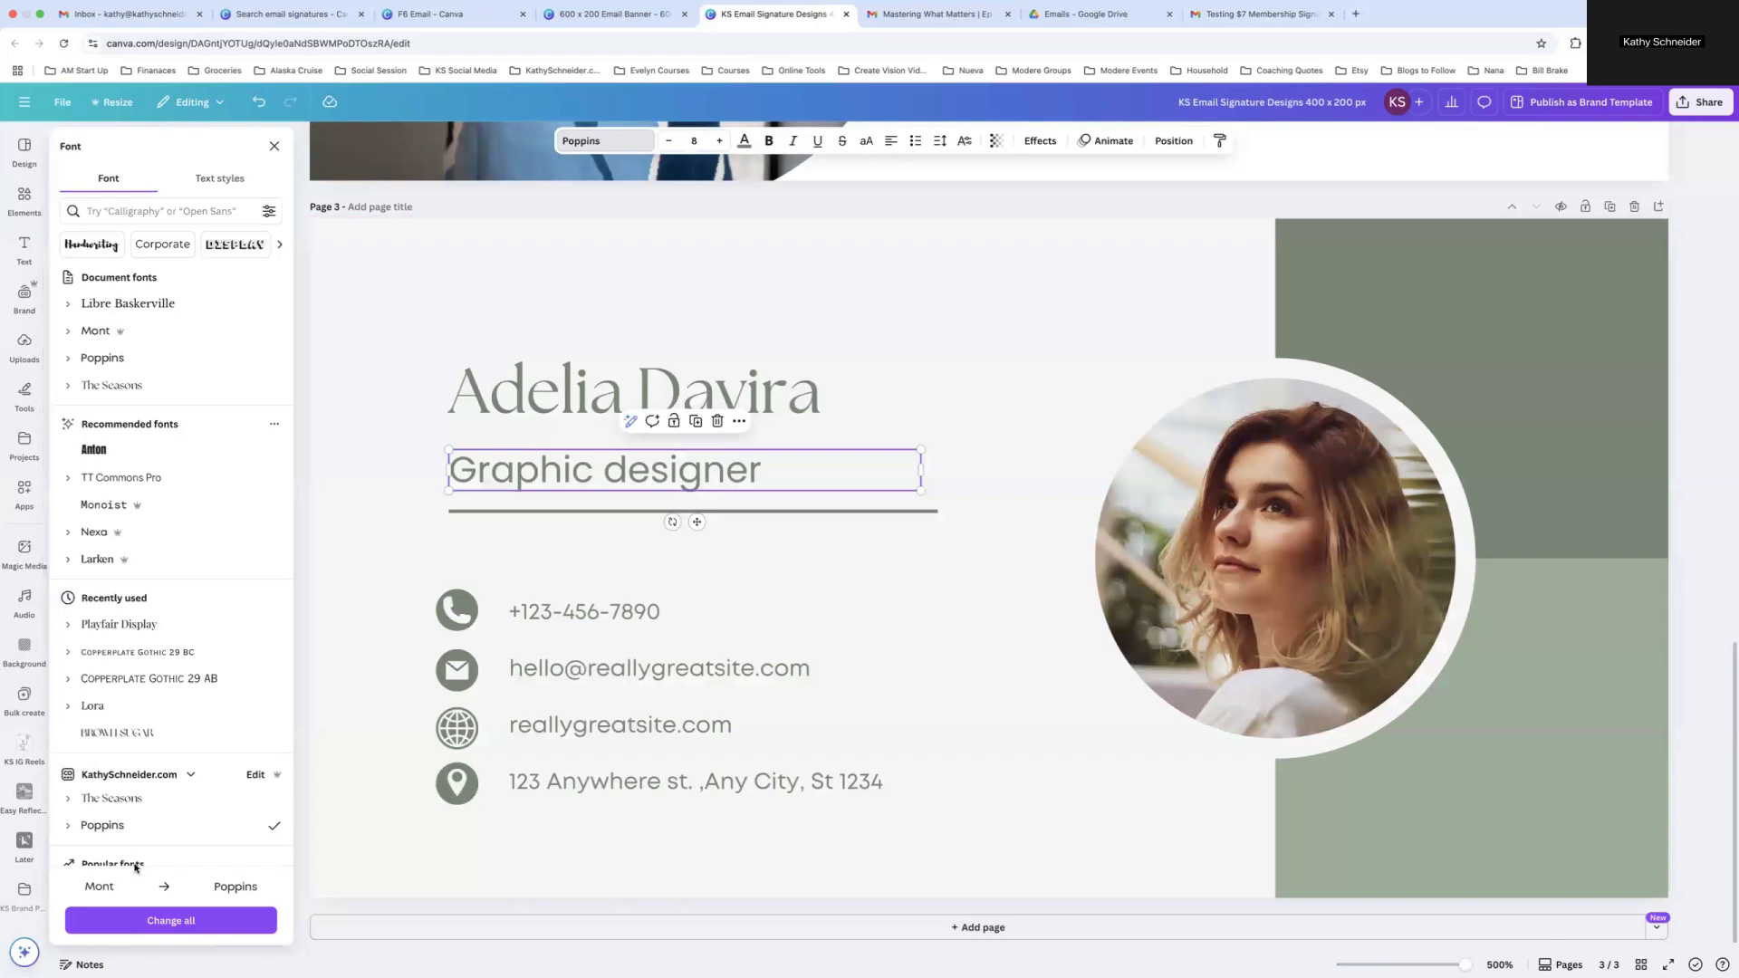
click(198, 917)
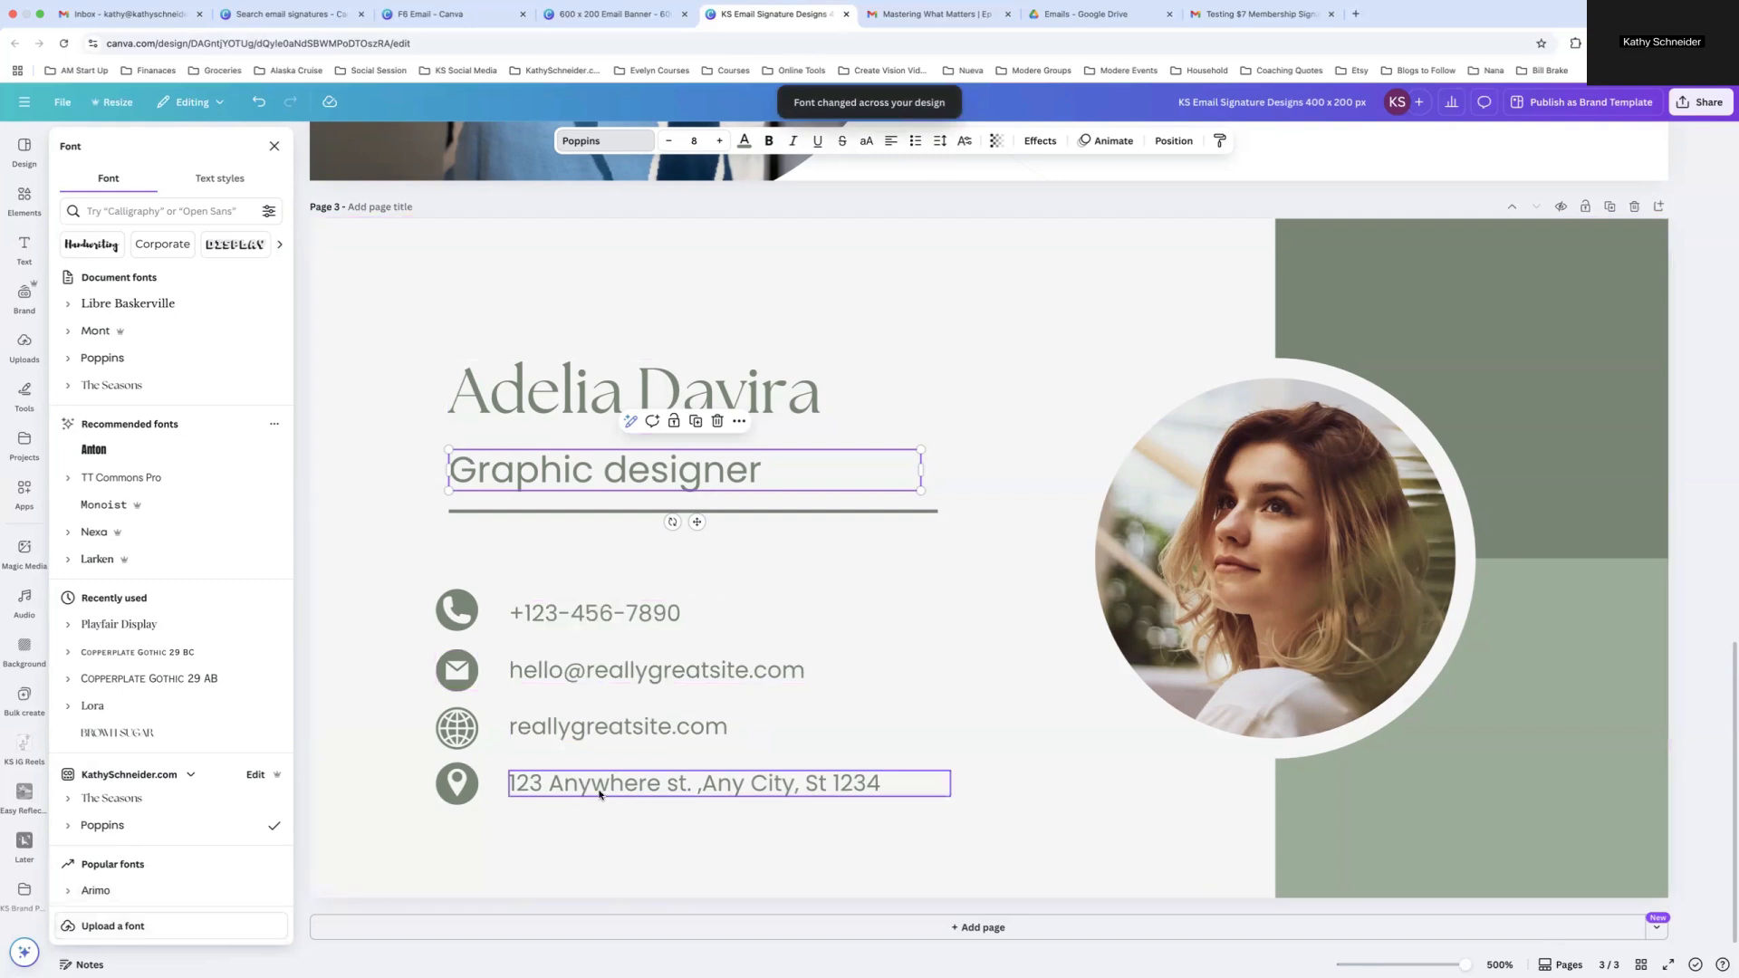
Recolour the name text with the brand palette's dark purple and apply that change to all matching green text
click(743, 395)
click(744, 141)
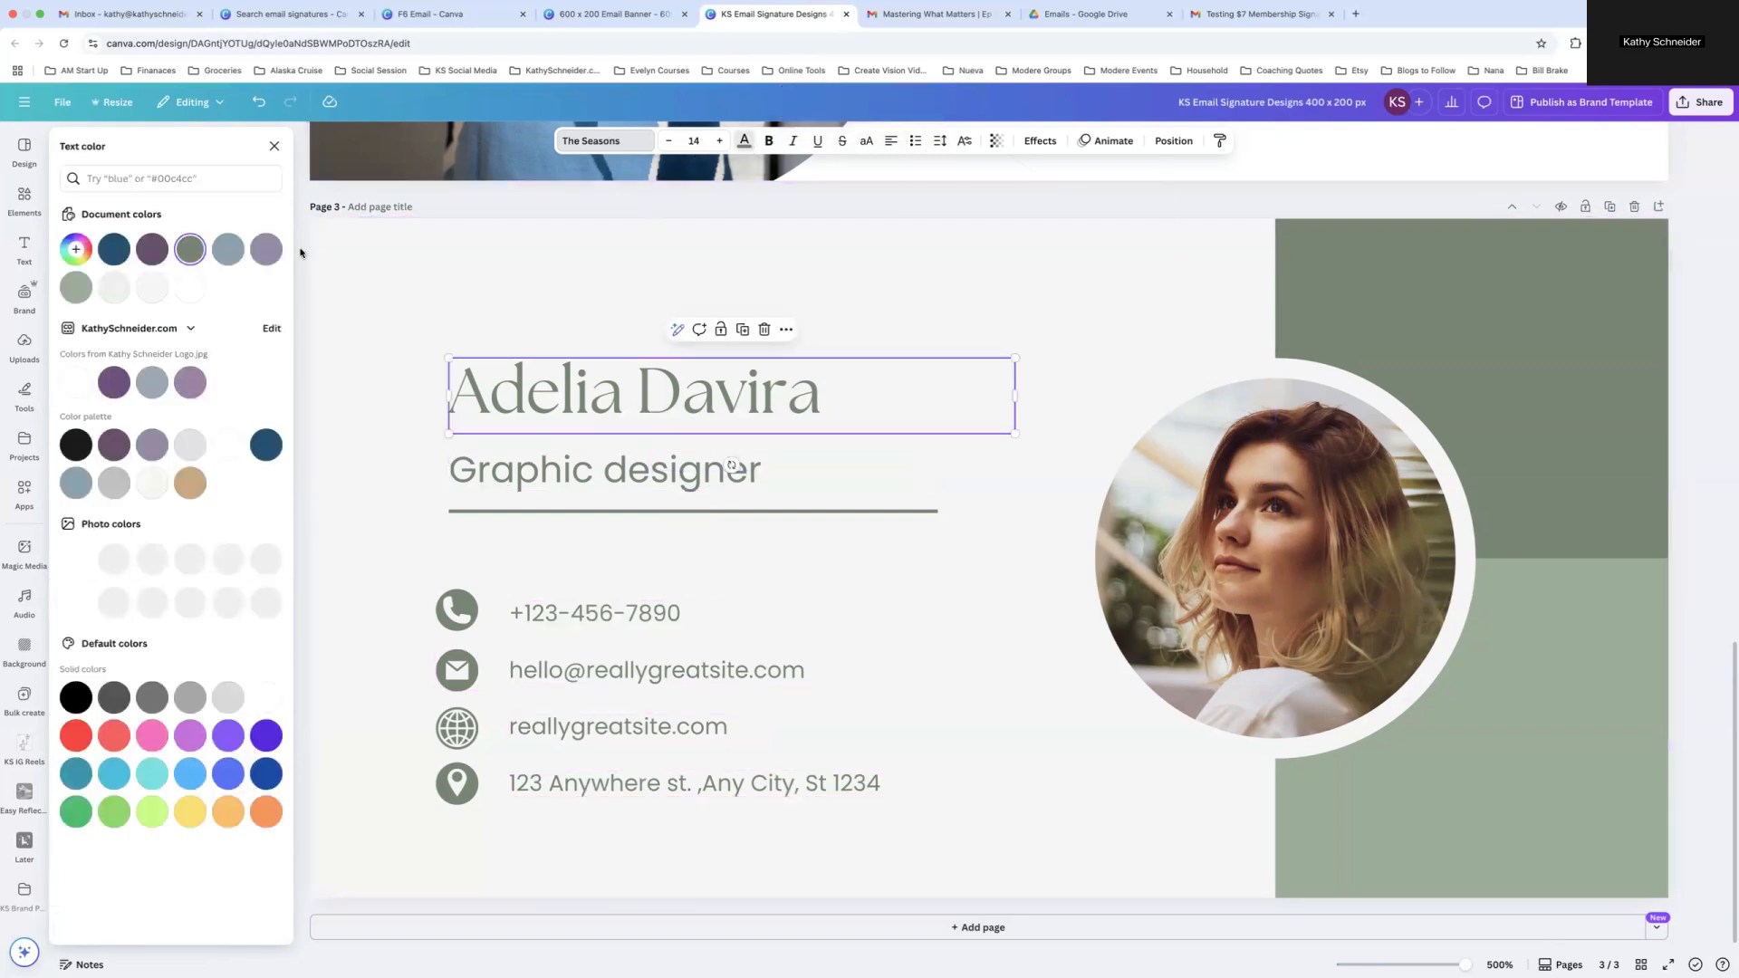
click(114, 445)
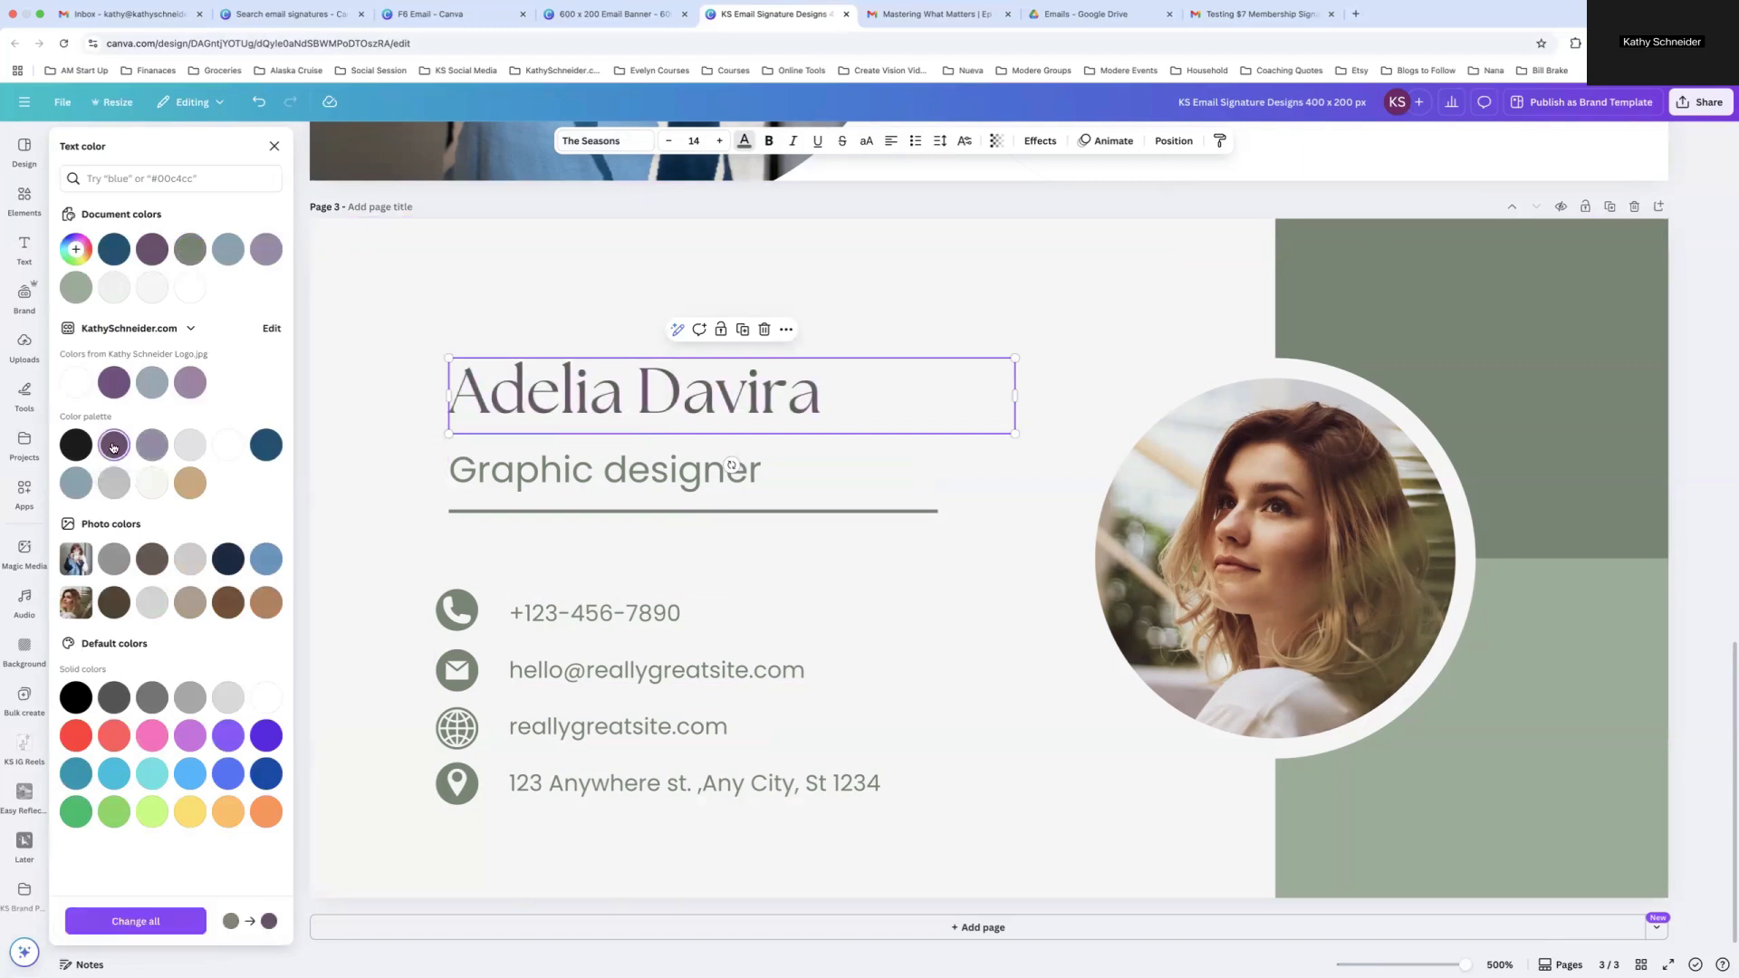
click(136, 922)
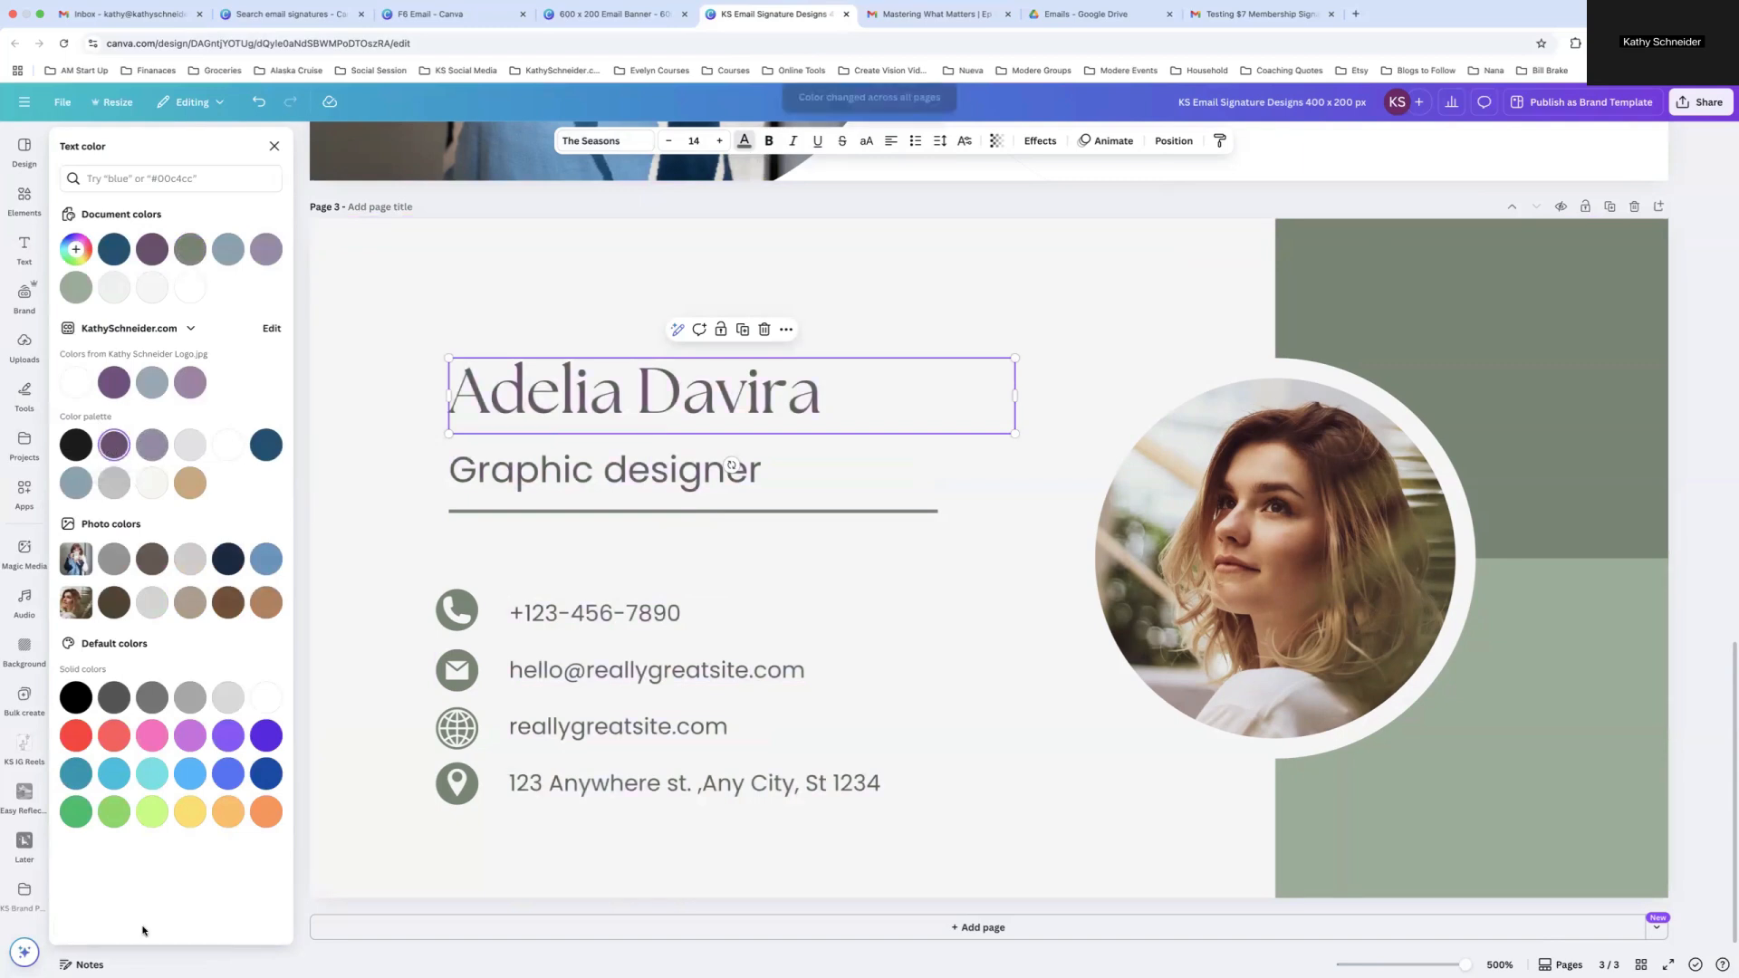
Set the stroke colour of the divider line under "Graphic designer" to the brand palette's dark blue
click(607, 511)
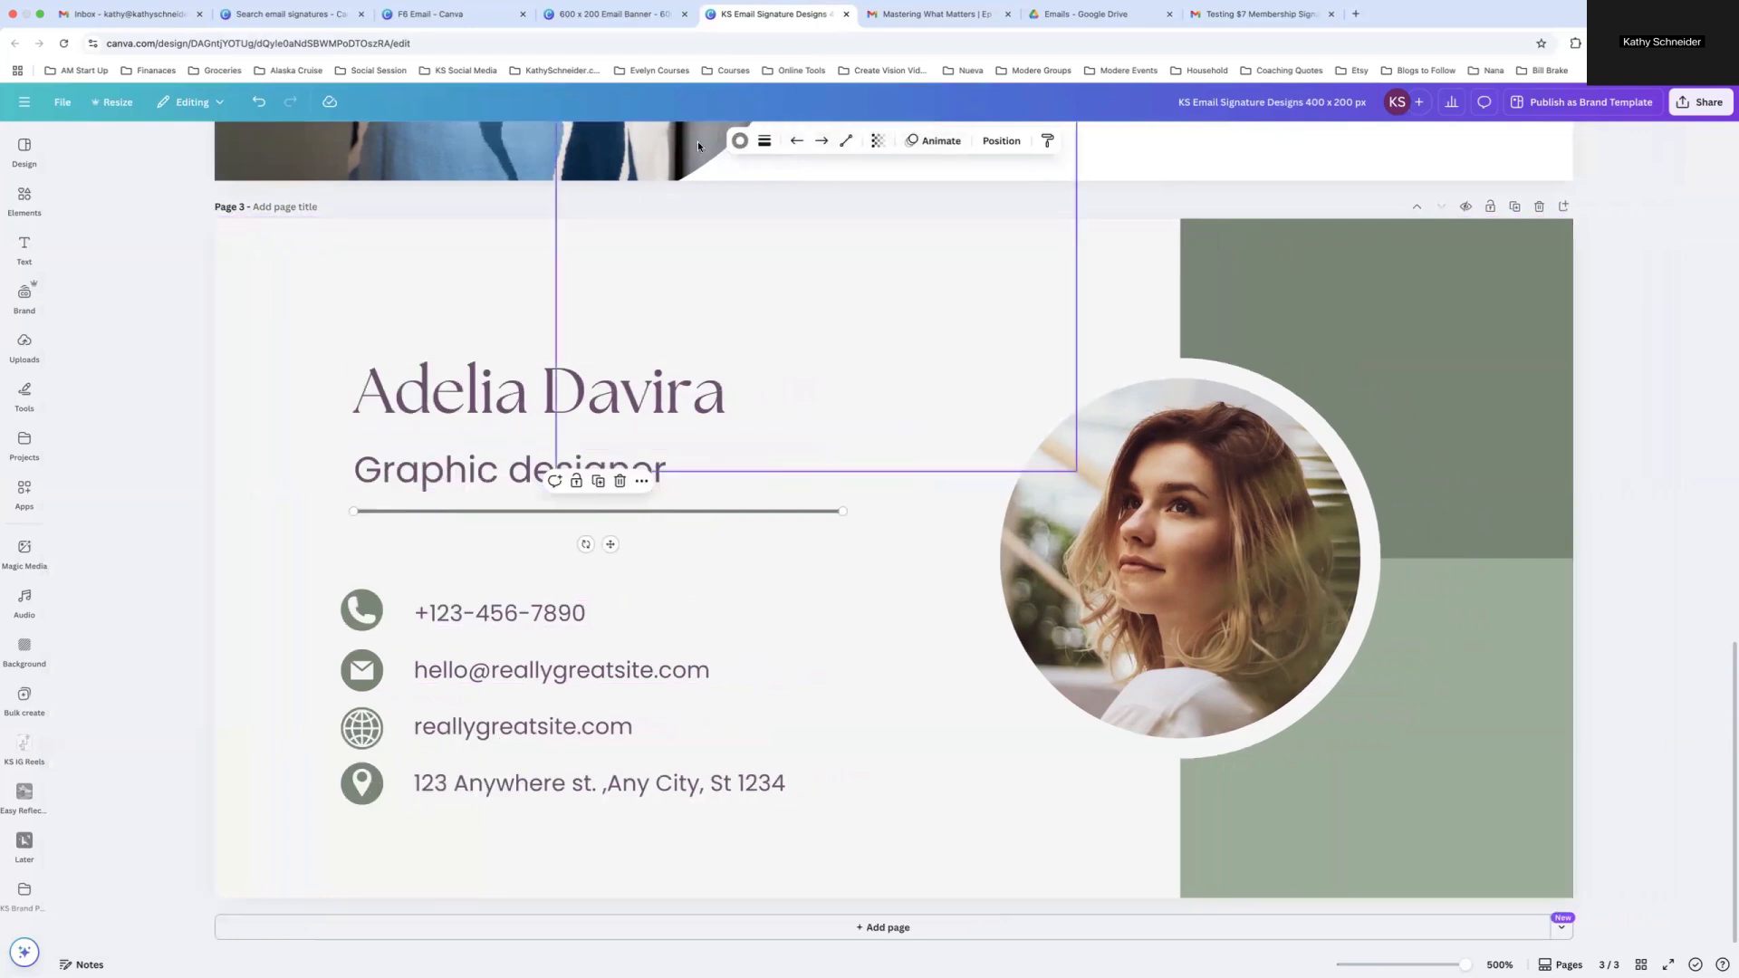
click(739, 140)
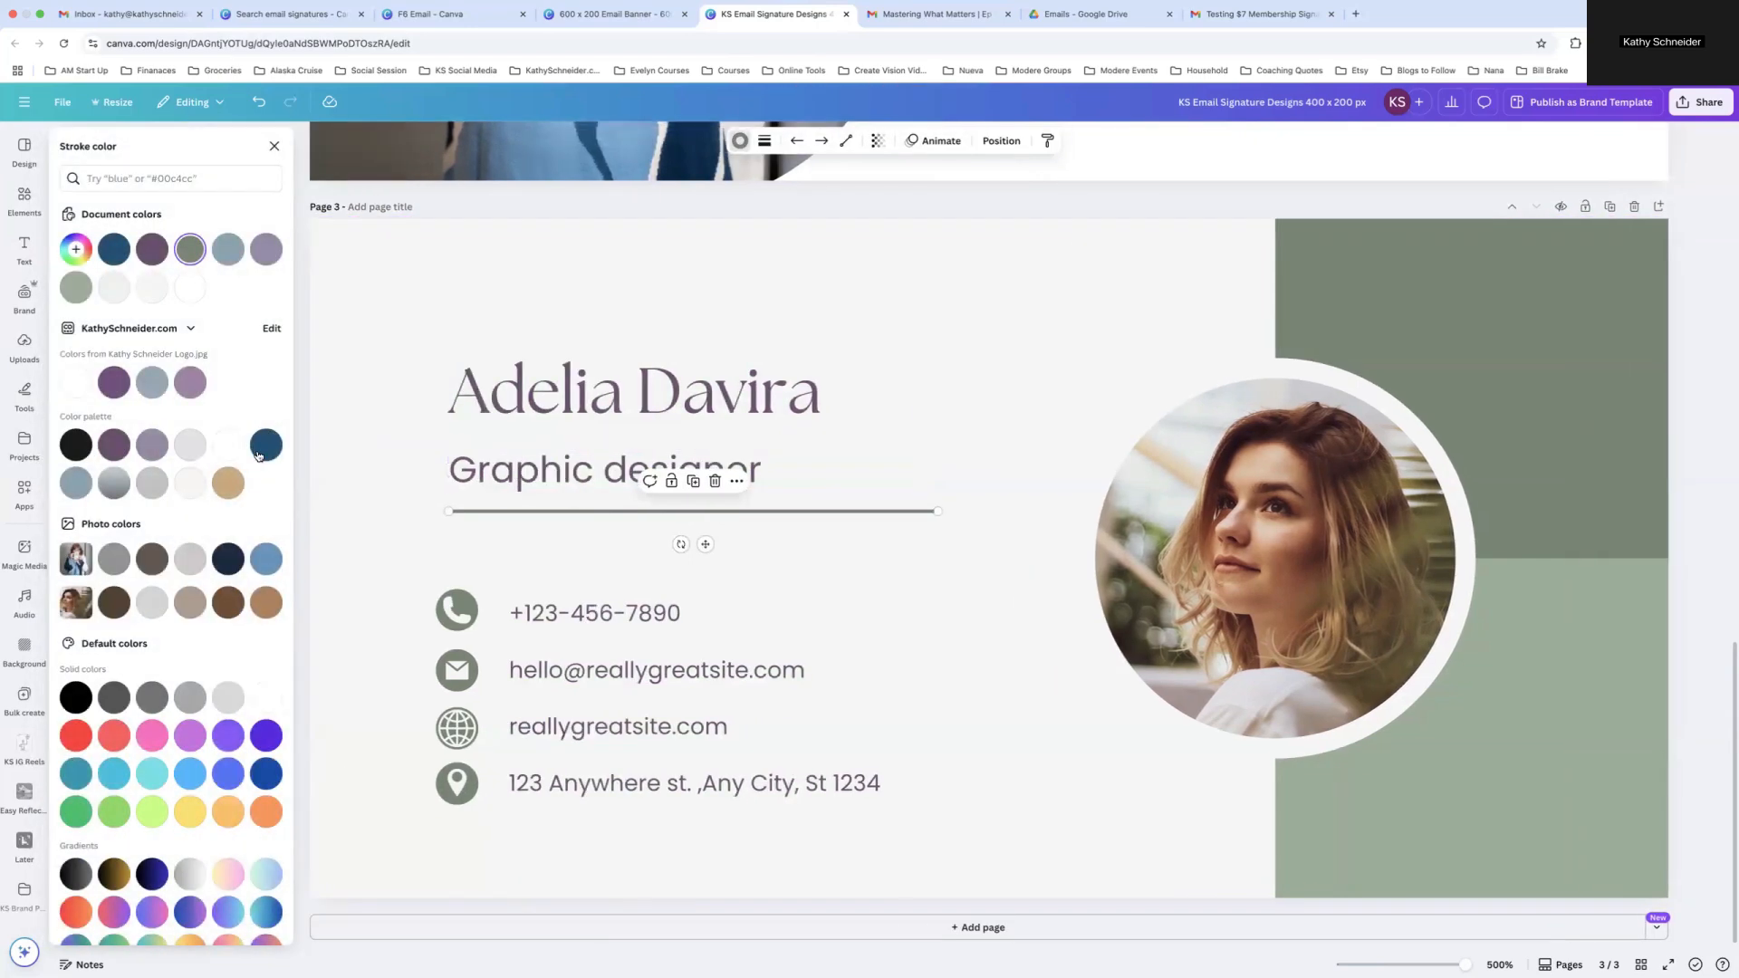
click(266, 444)
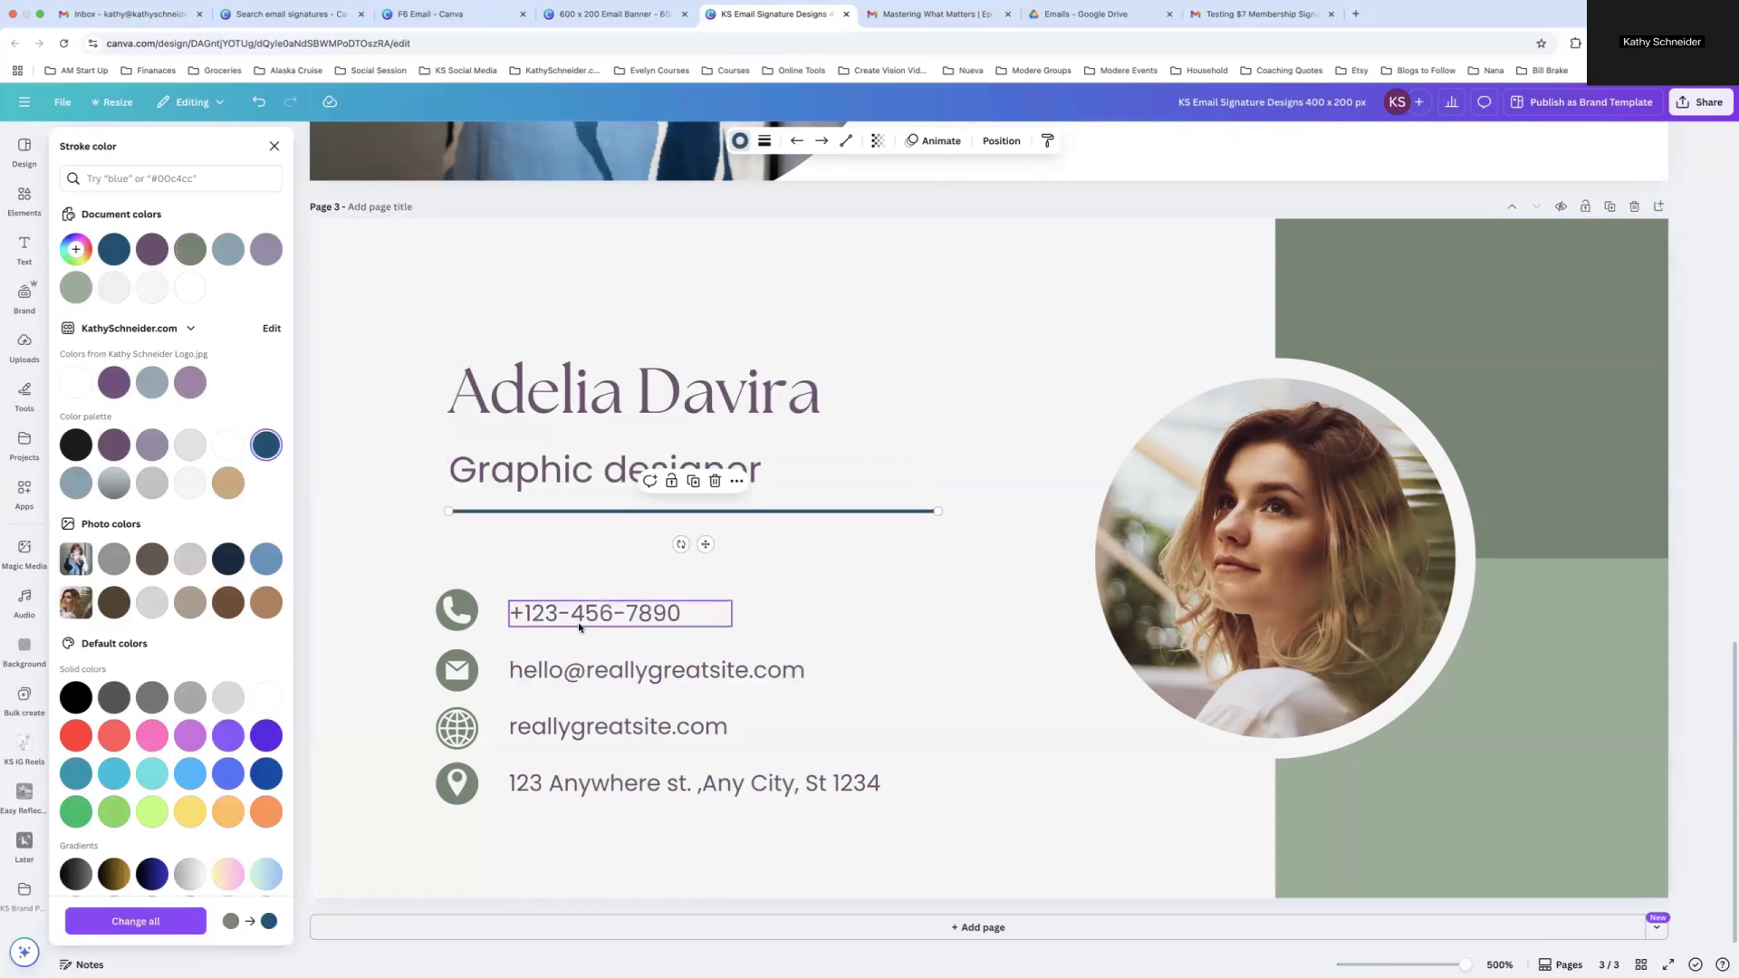
Recolour the phone icon with the brand palette's dark purple and apply the change to all matching green elements
click(598, 616)
click(743, 140)
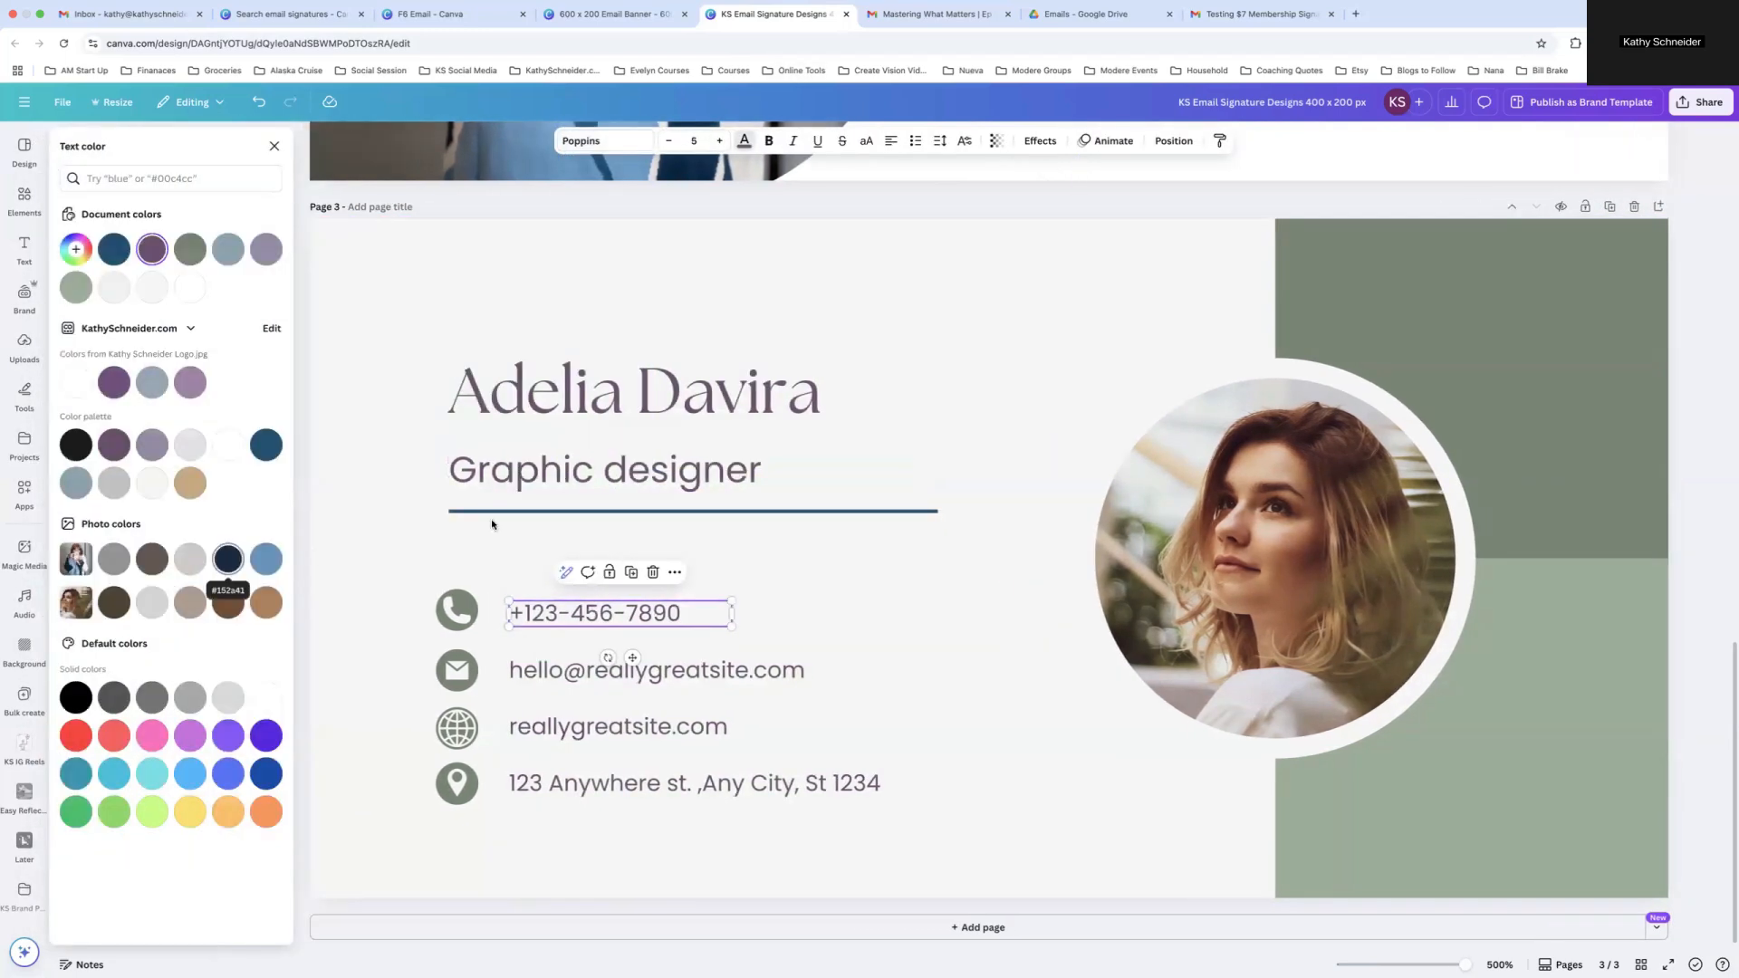
click(460, 599)
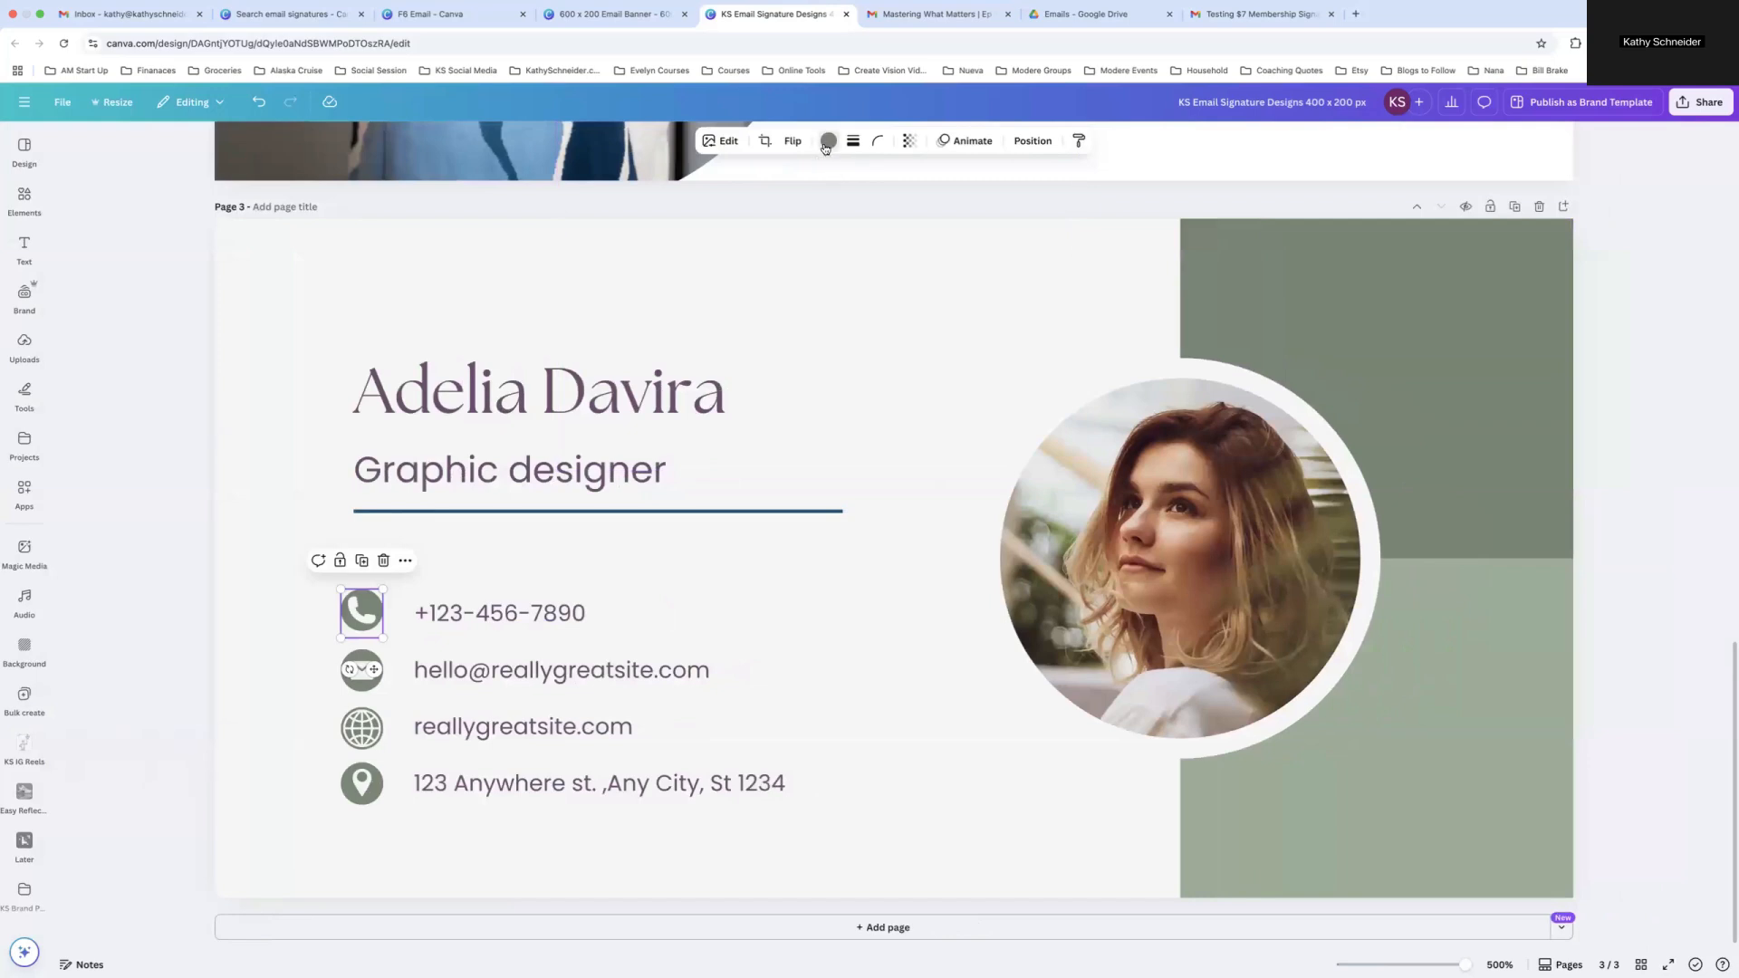
click(828, 142)
click(114, 441)
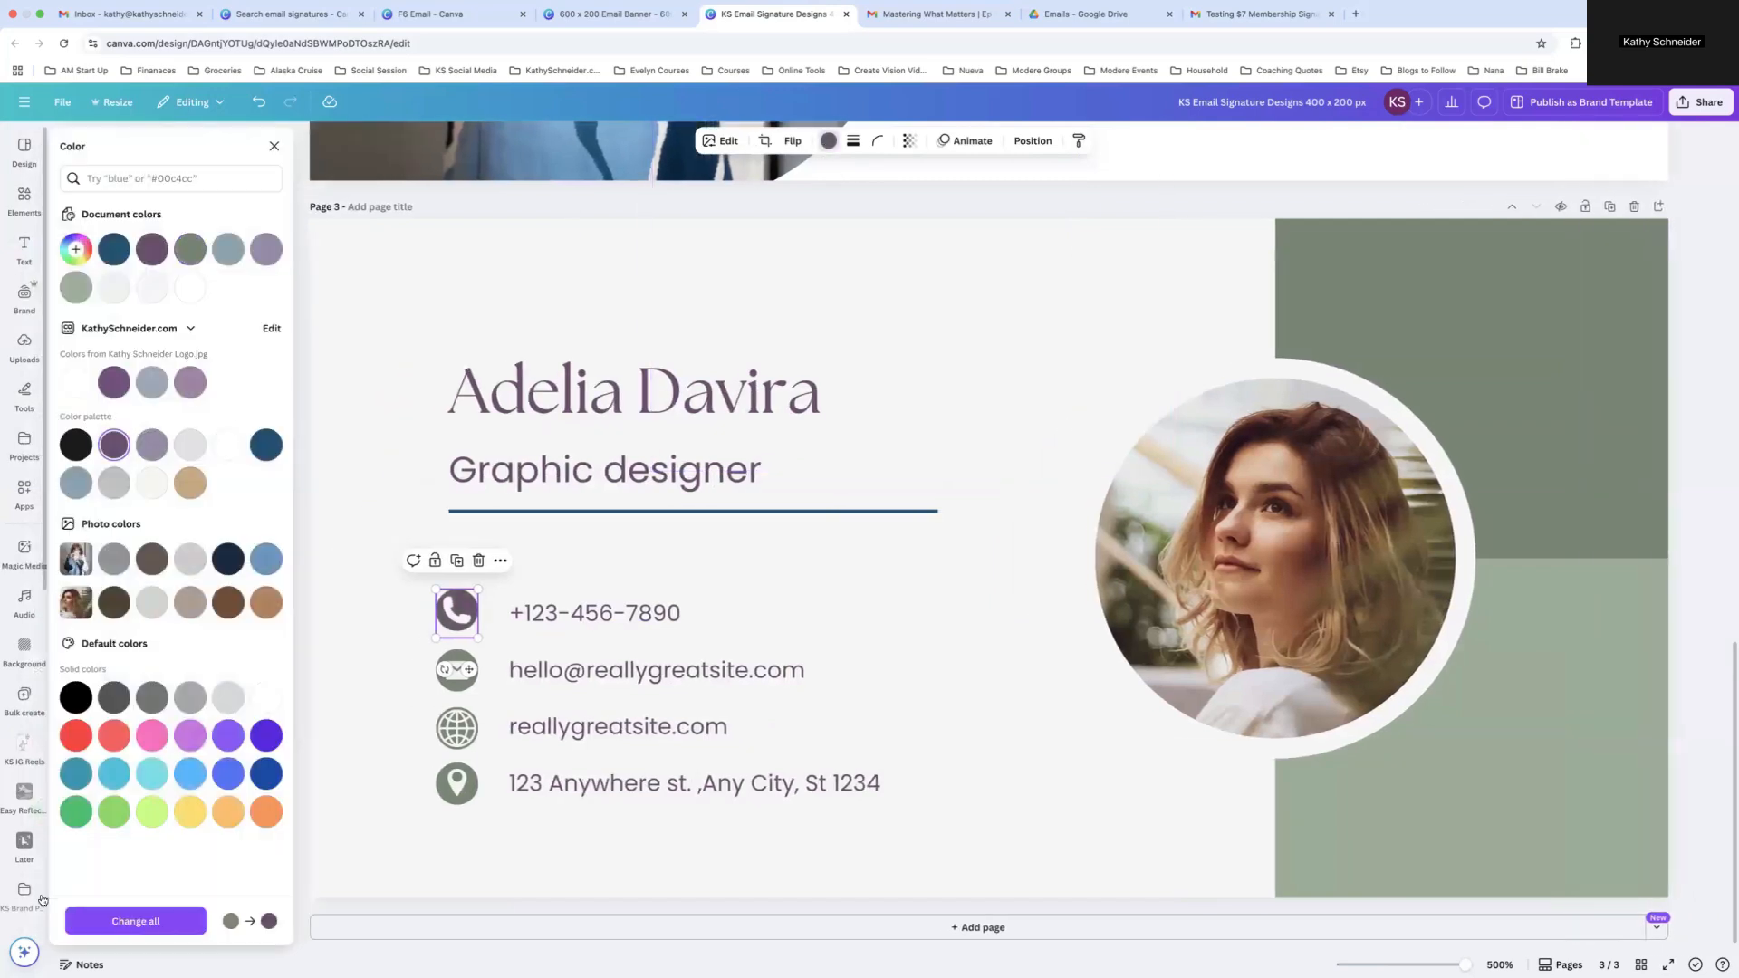
click(136, 924)
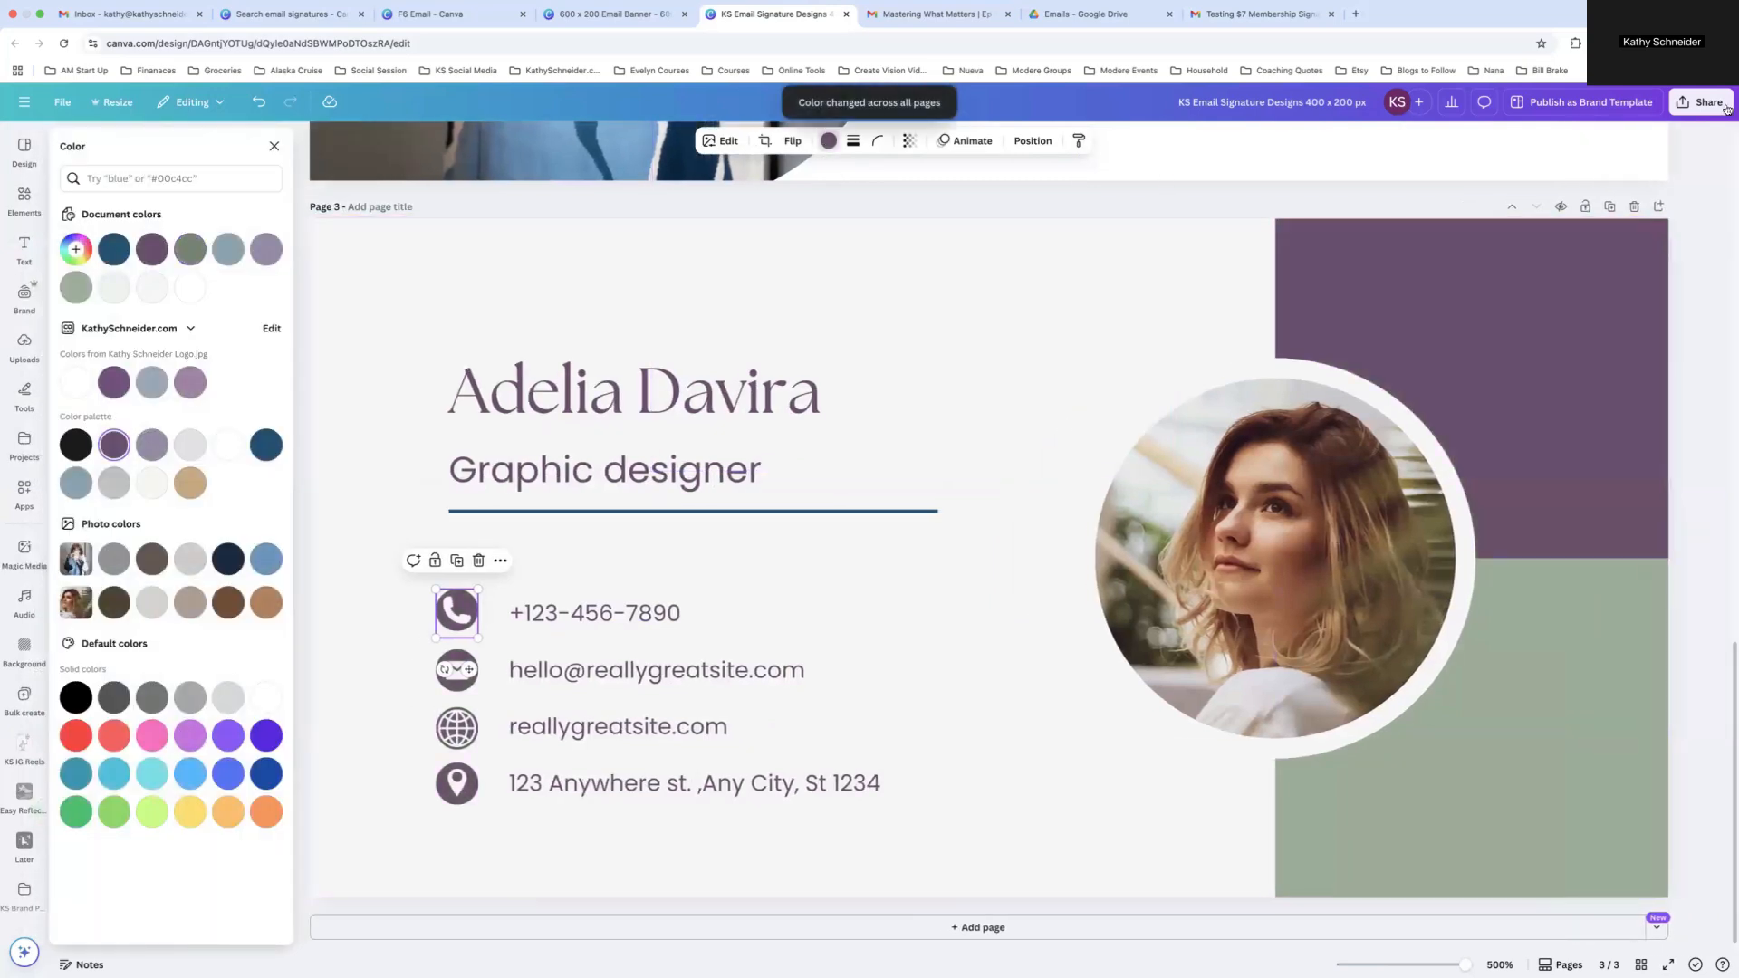
Fill the lower light green block behind the portrait with the brand palette's lighter purple
click(1496, 665)
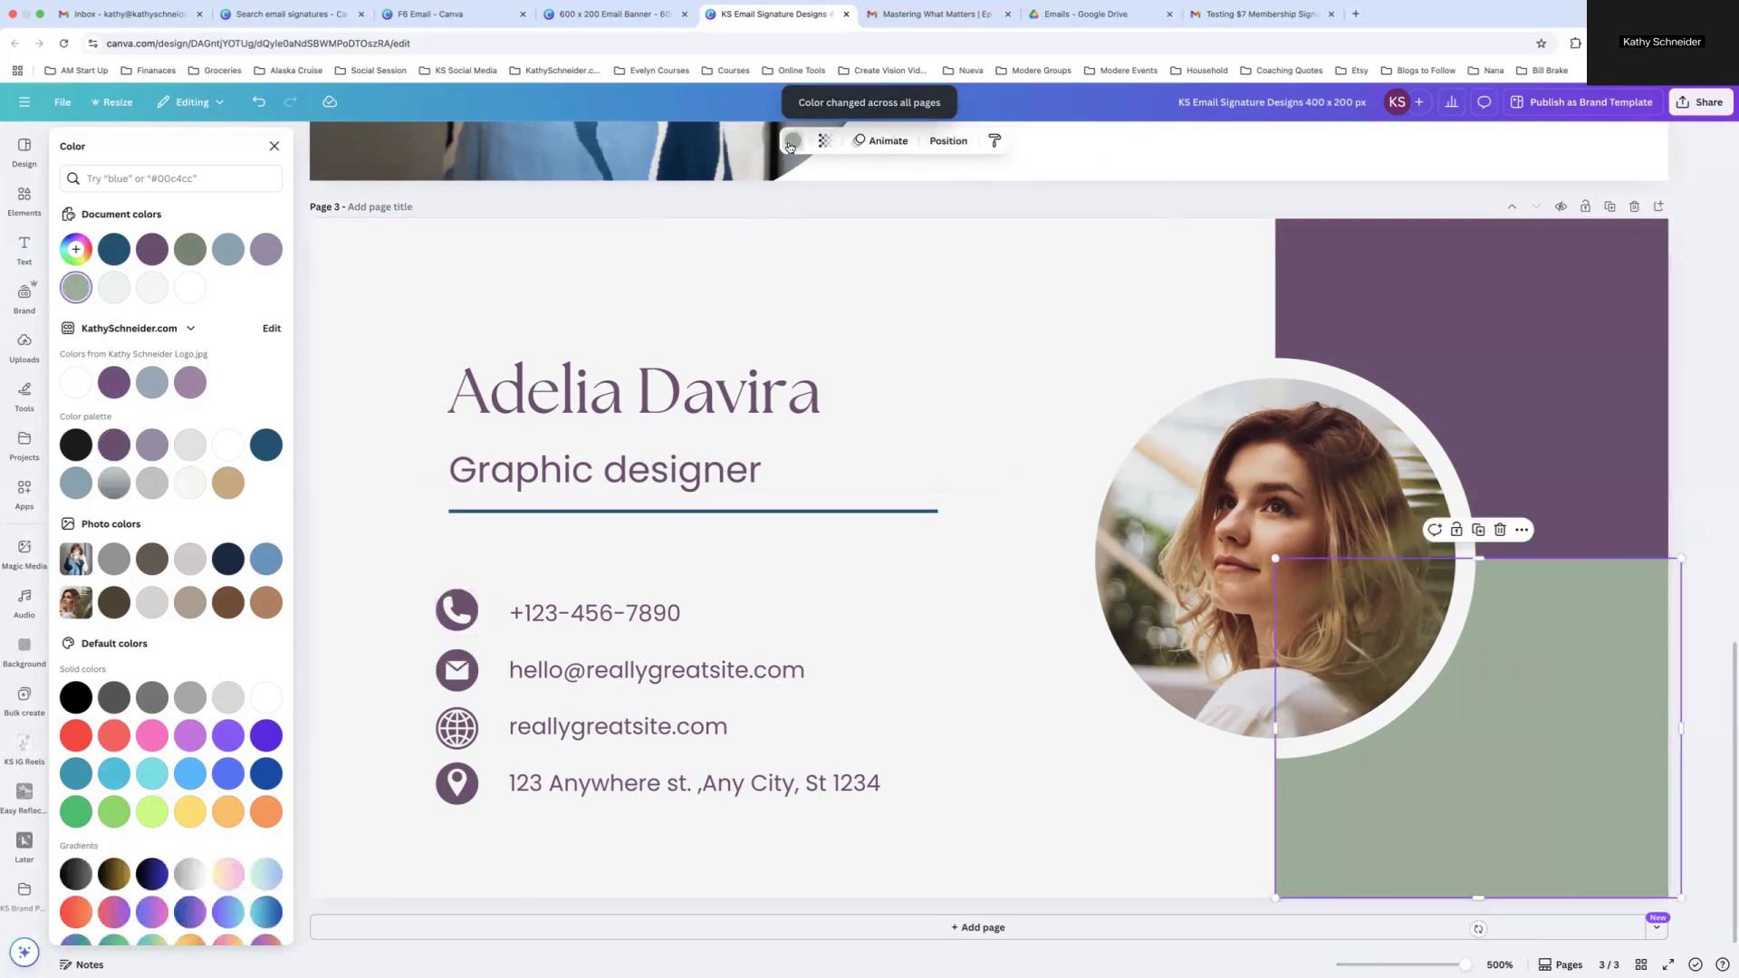
click(274, 146)
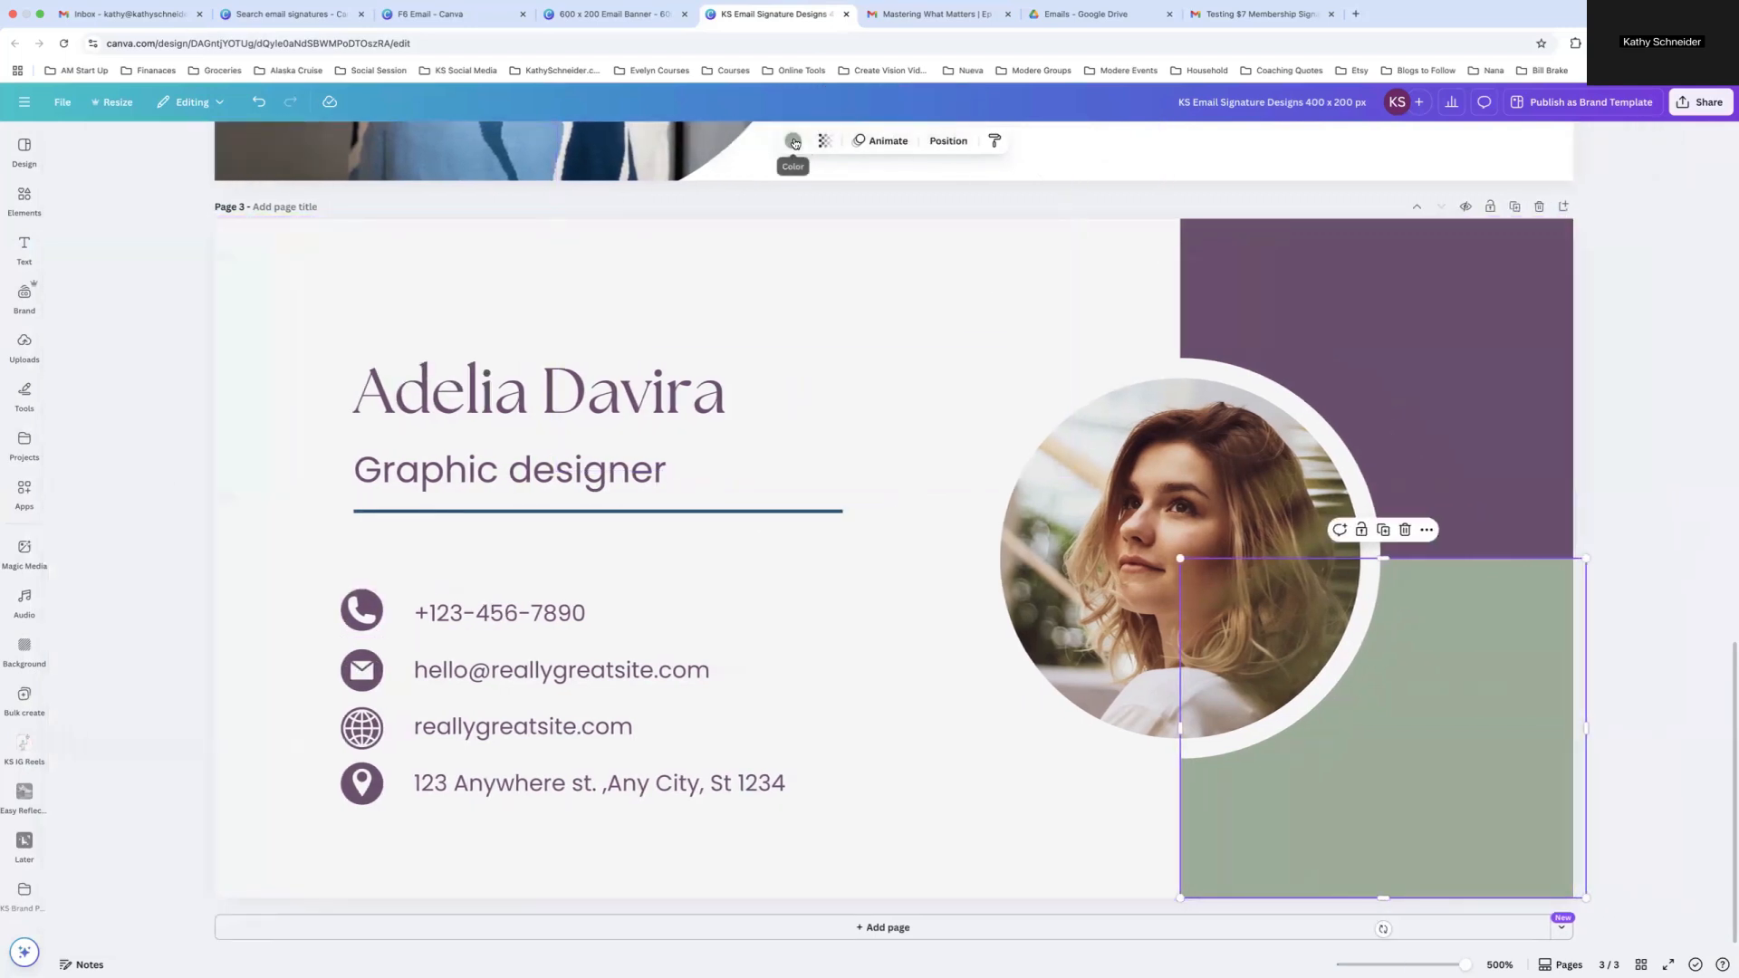
click(792, 141)
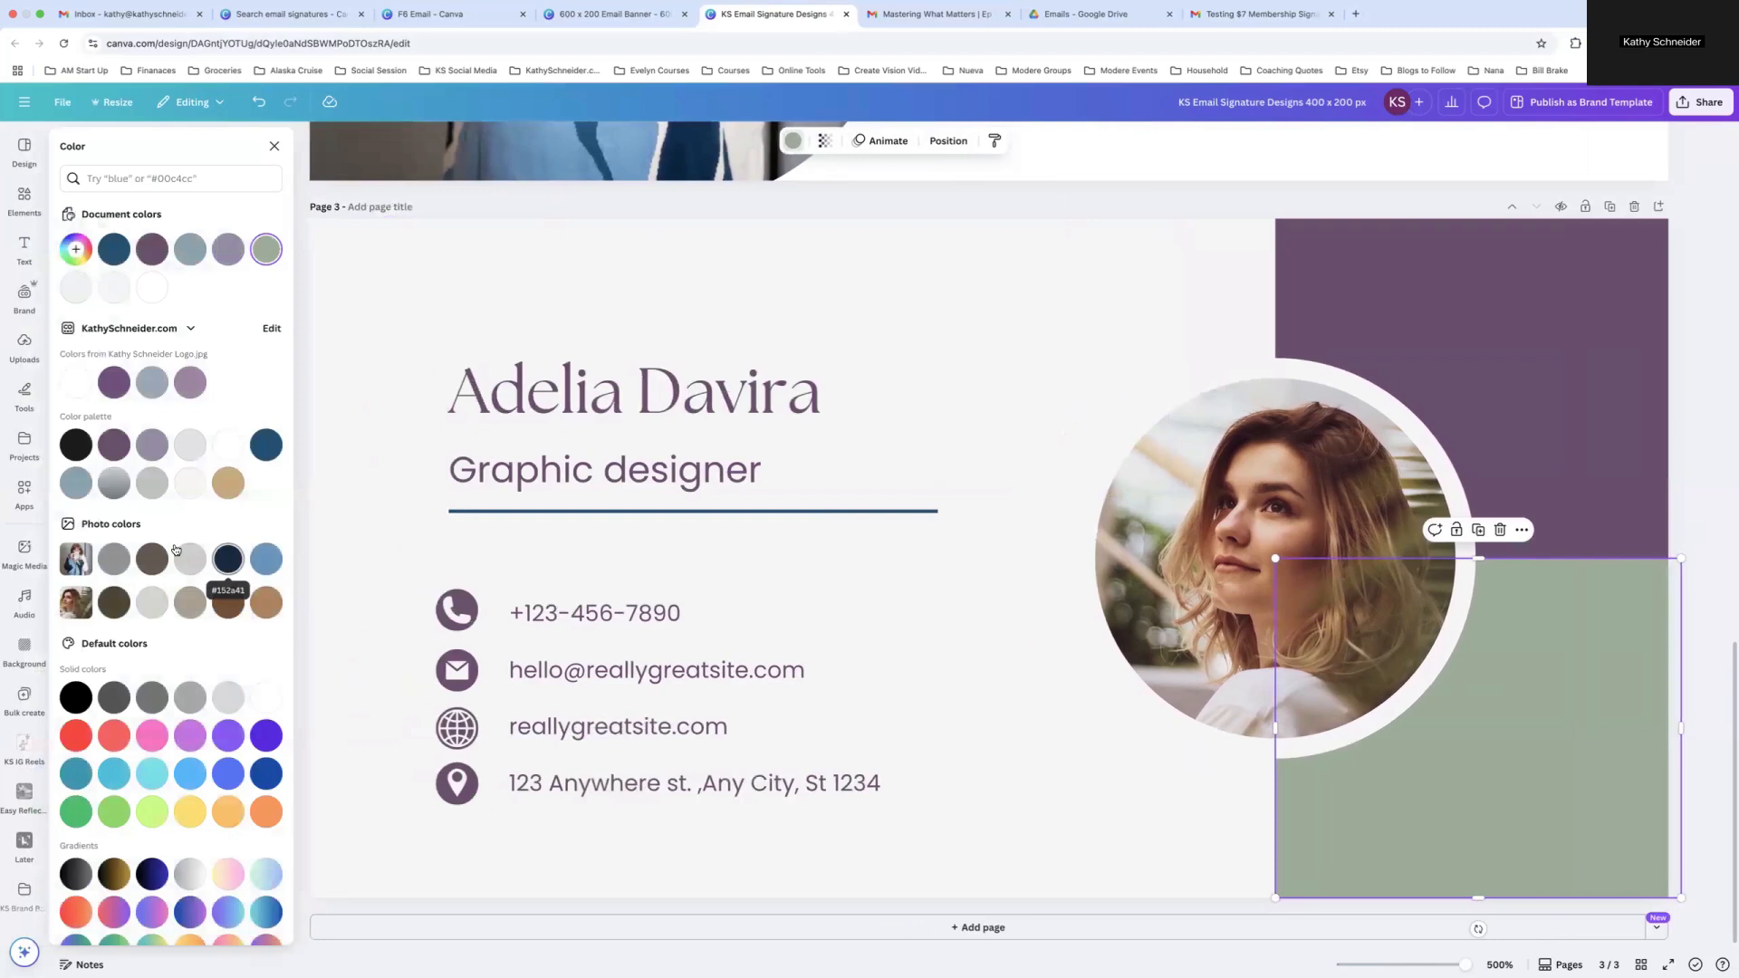
click(152, 445)
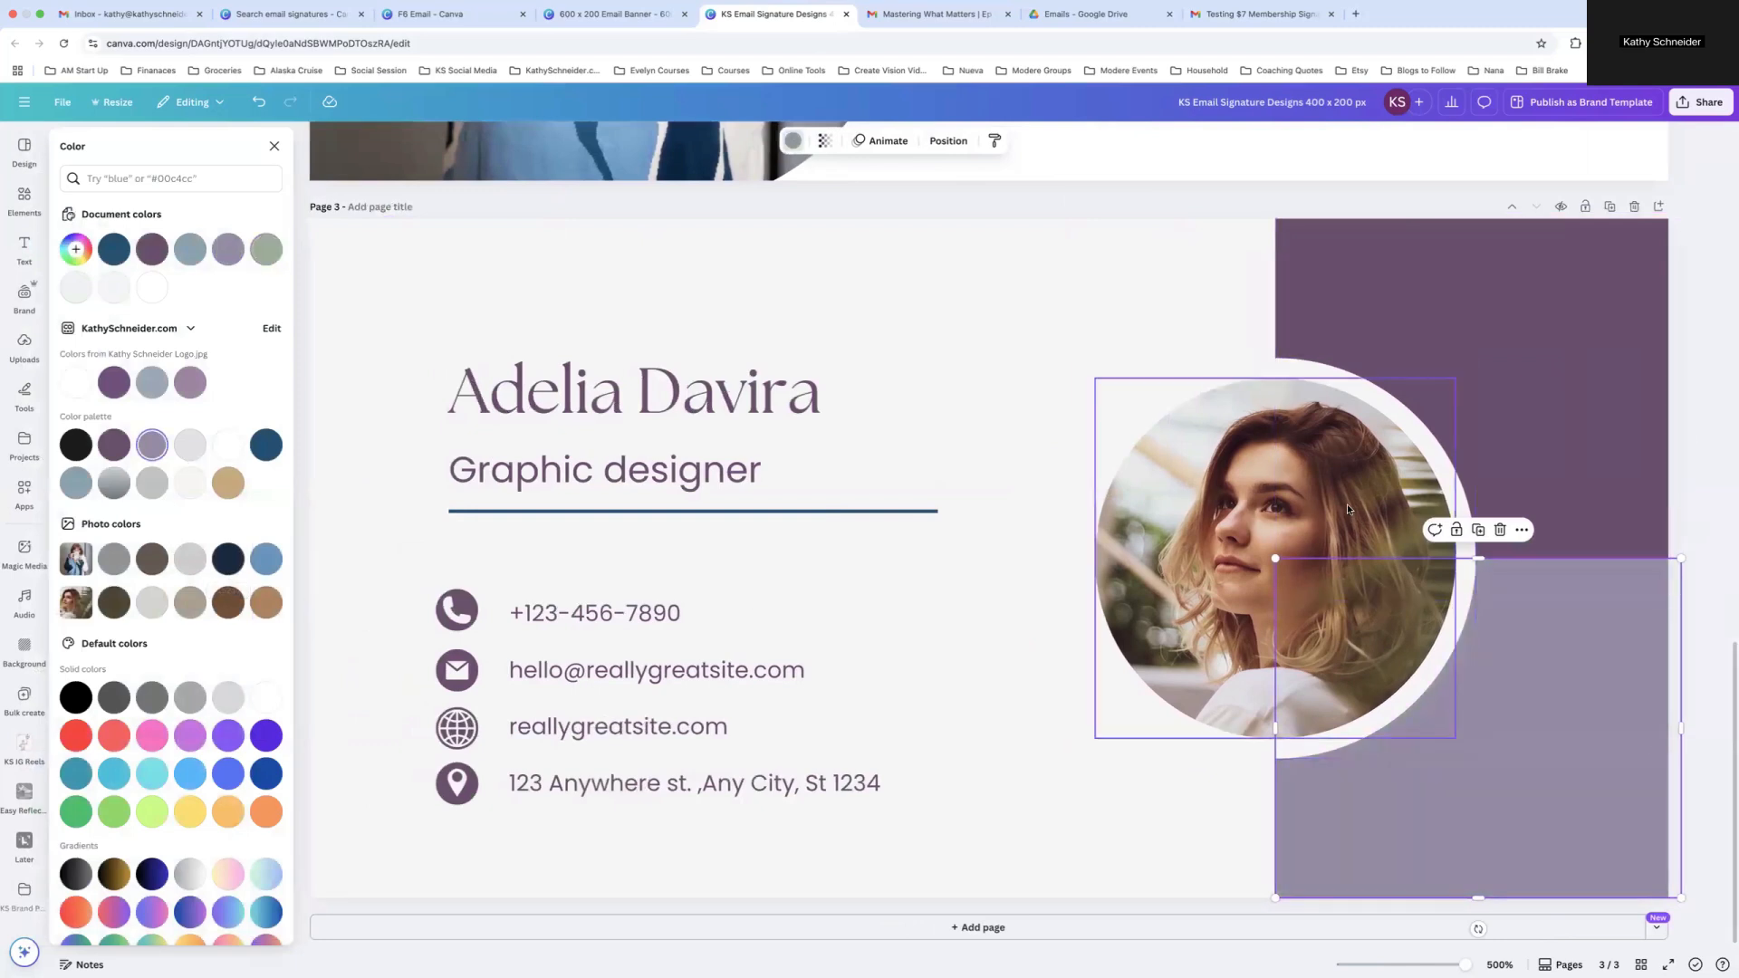
Delete the template portrait from the circular frame and fill the frame with the uploaded headshot in the blue top
click(1320, 475)
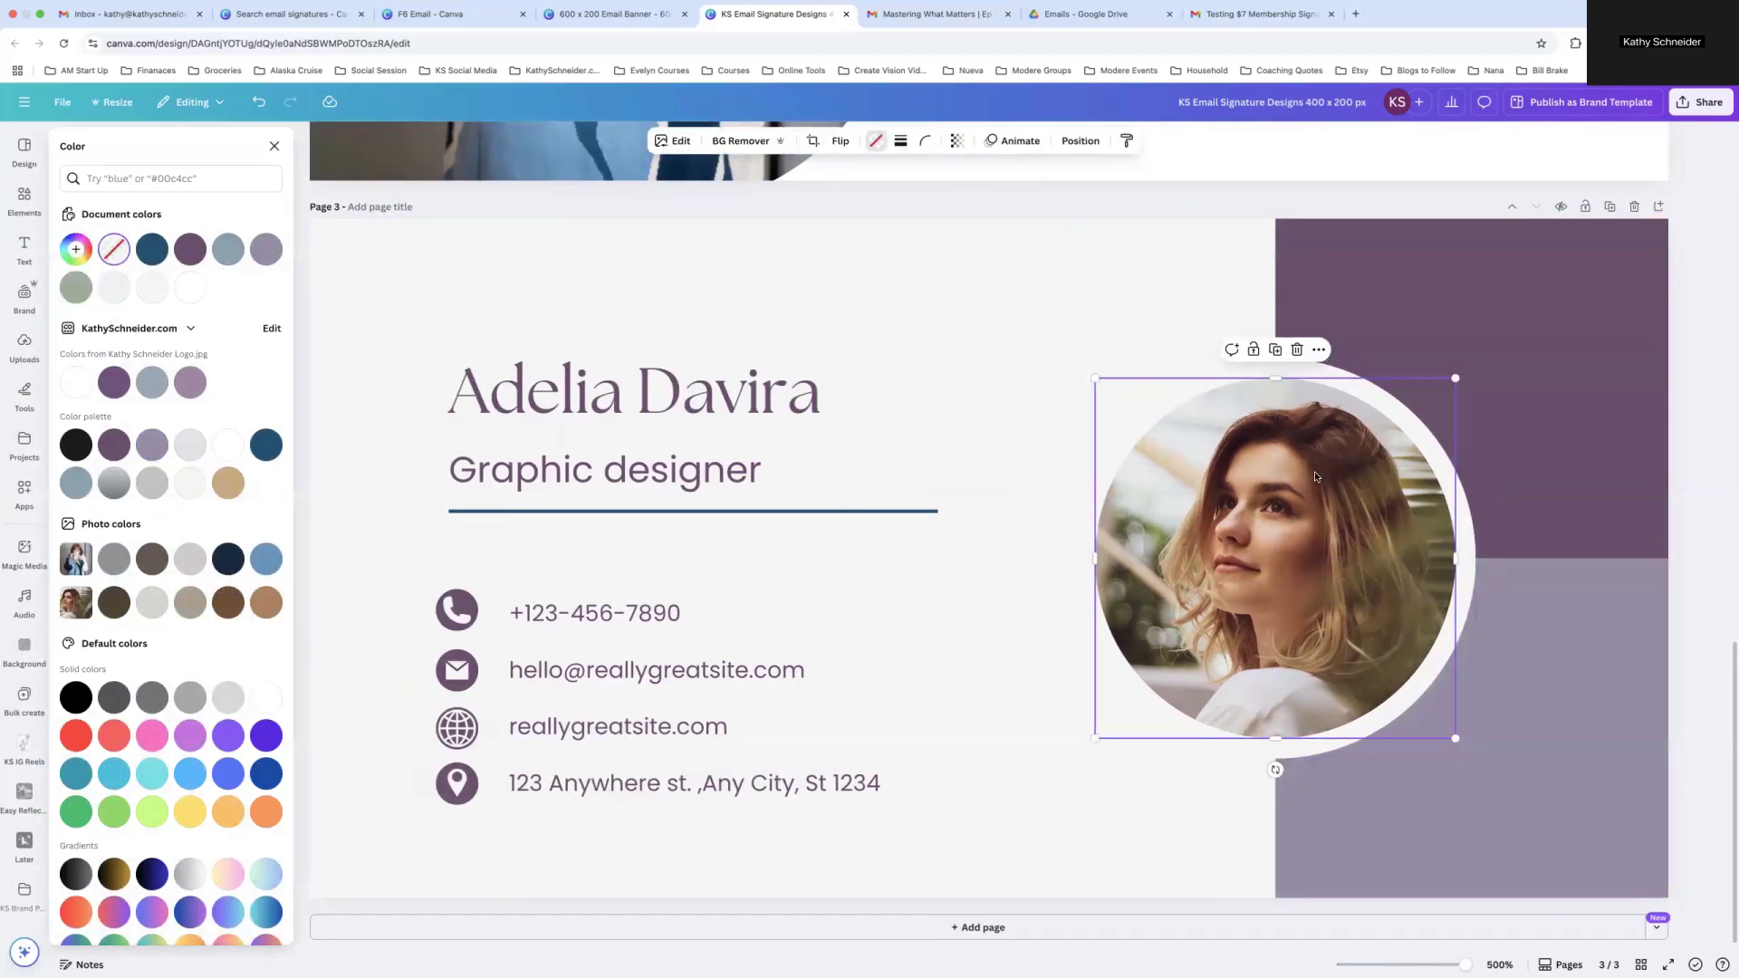
key(Delete)
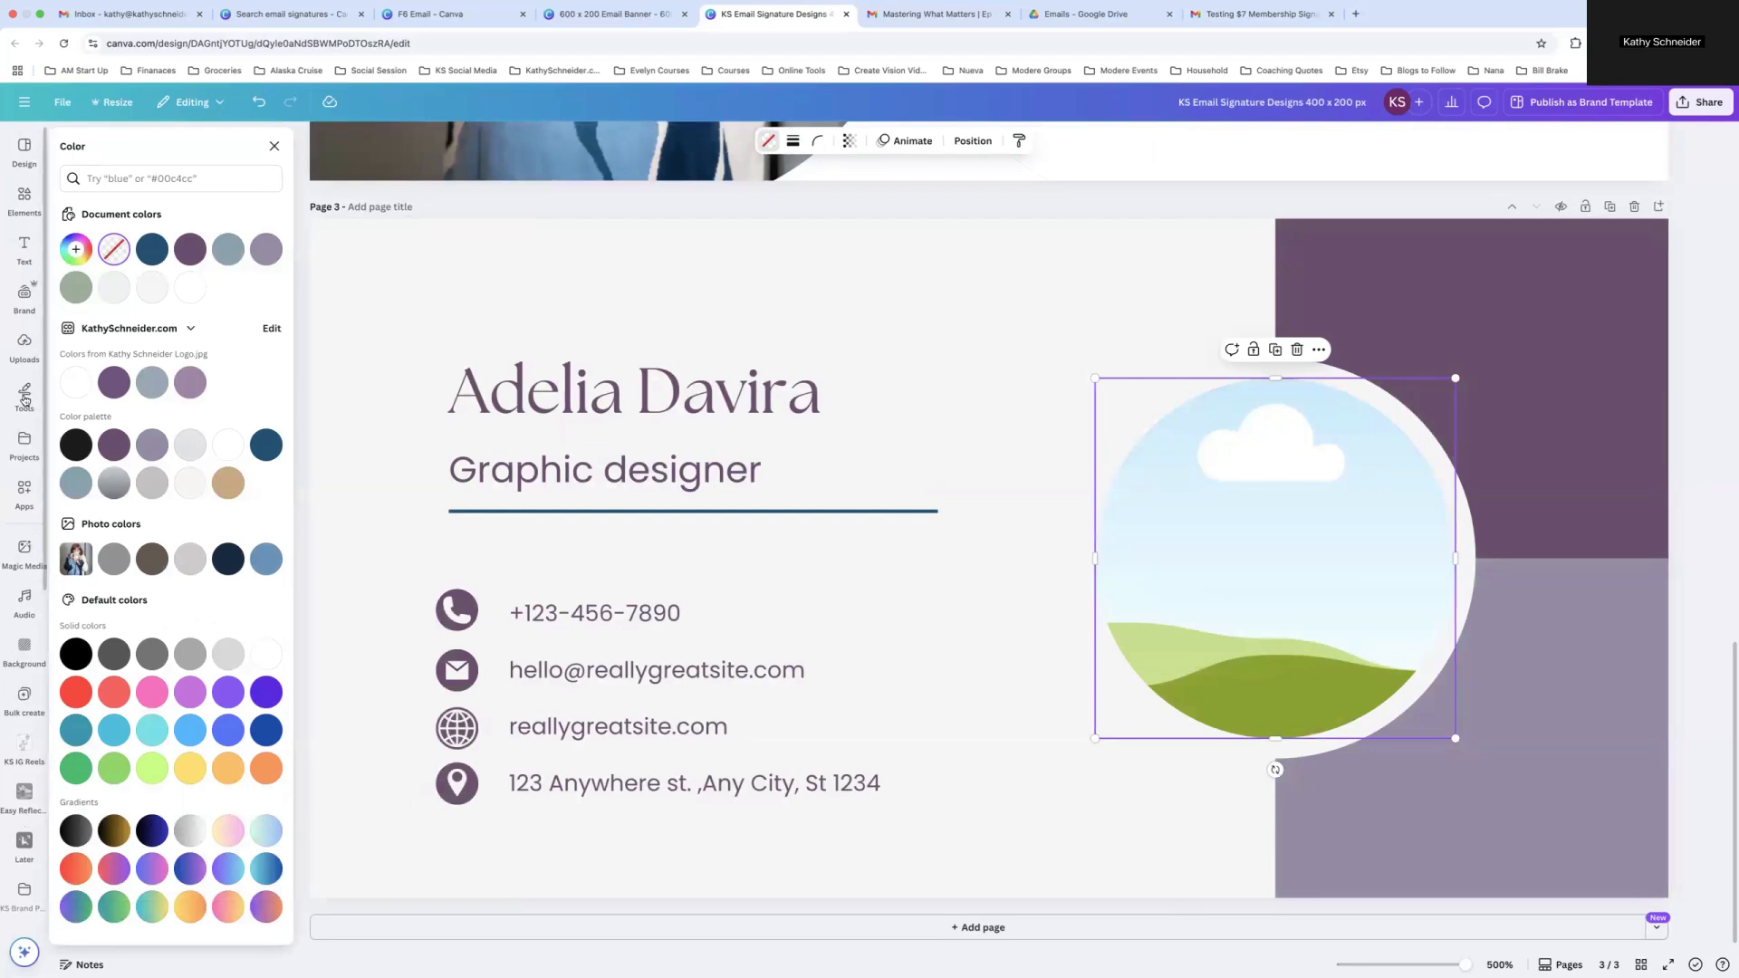
click(23, 353)
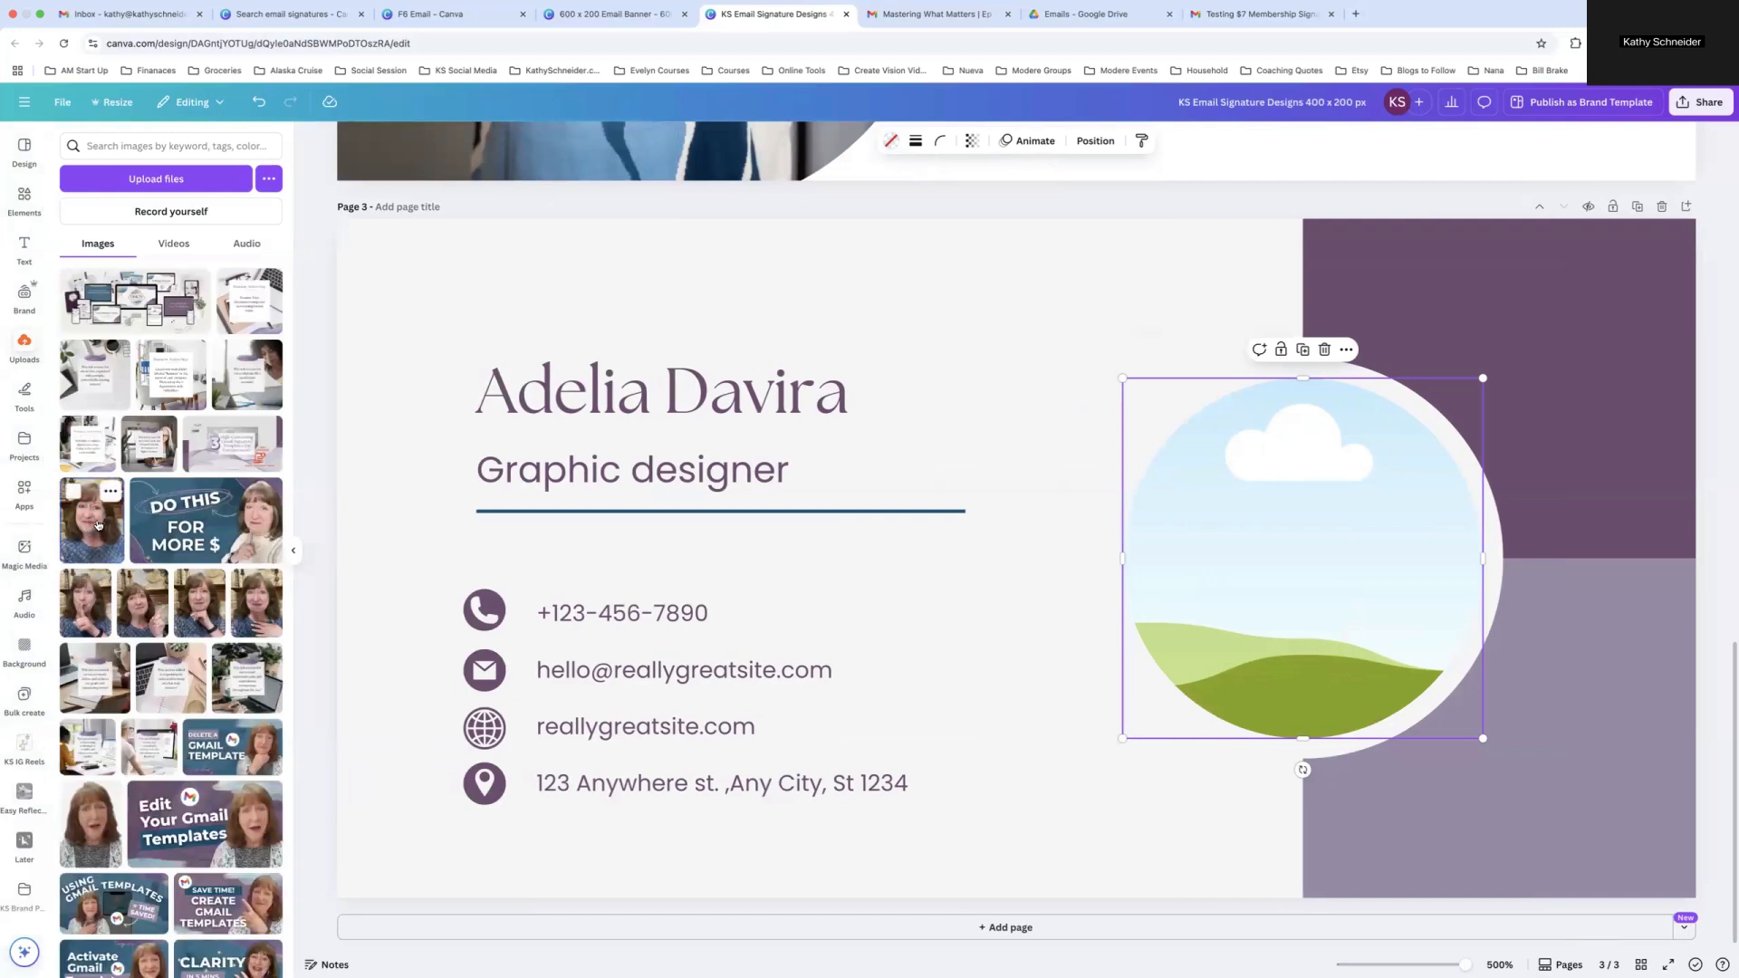
drag(94, 524, 1300, 552)
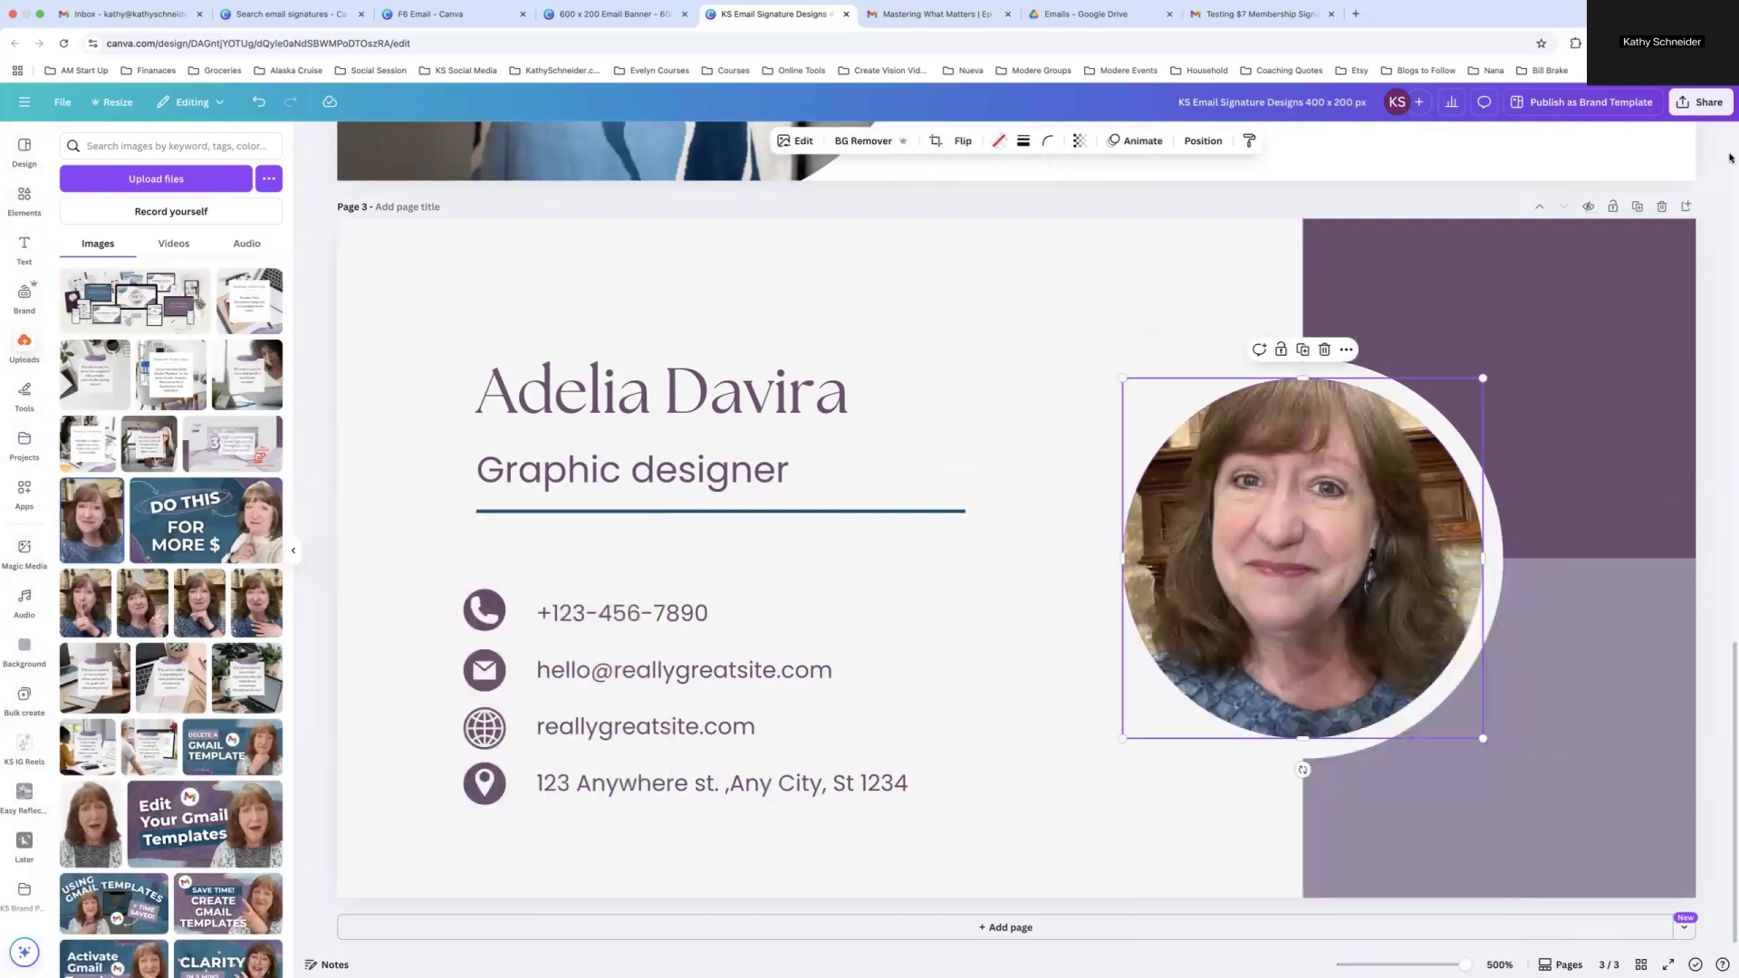
click(1700, 163)
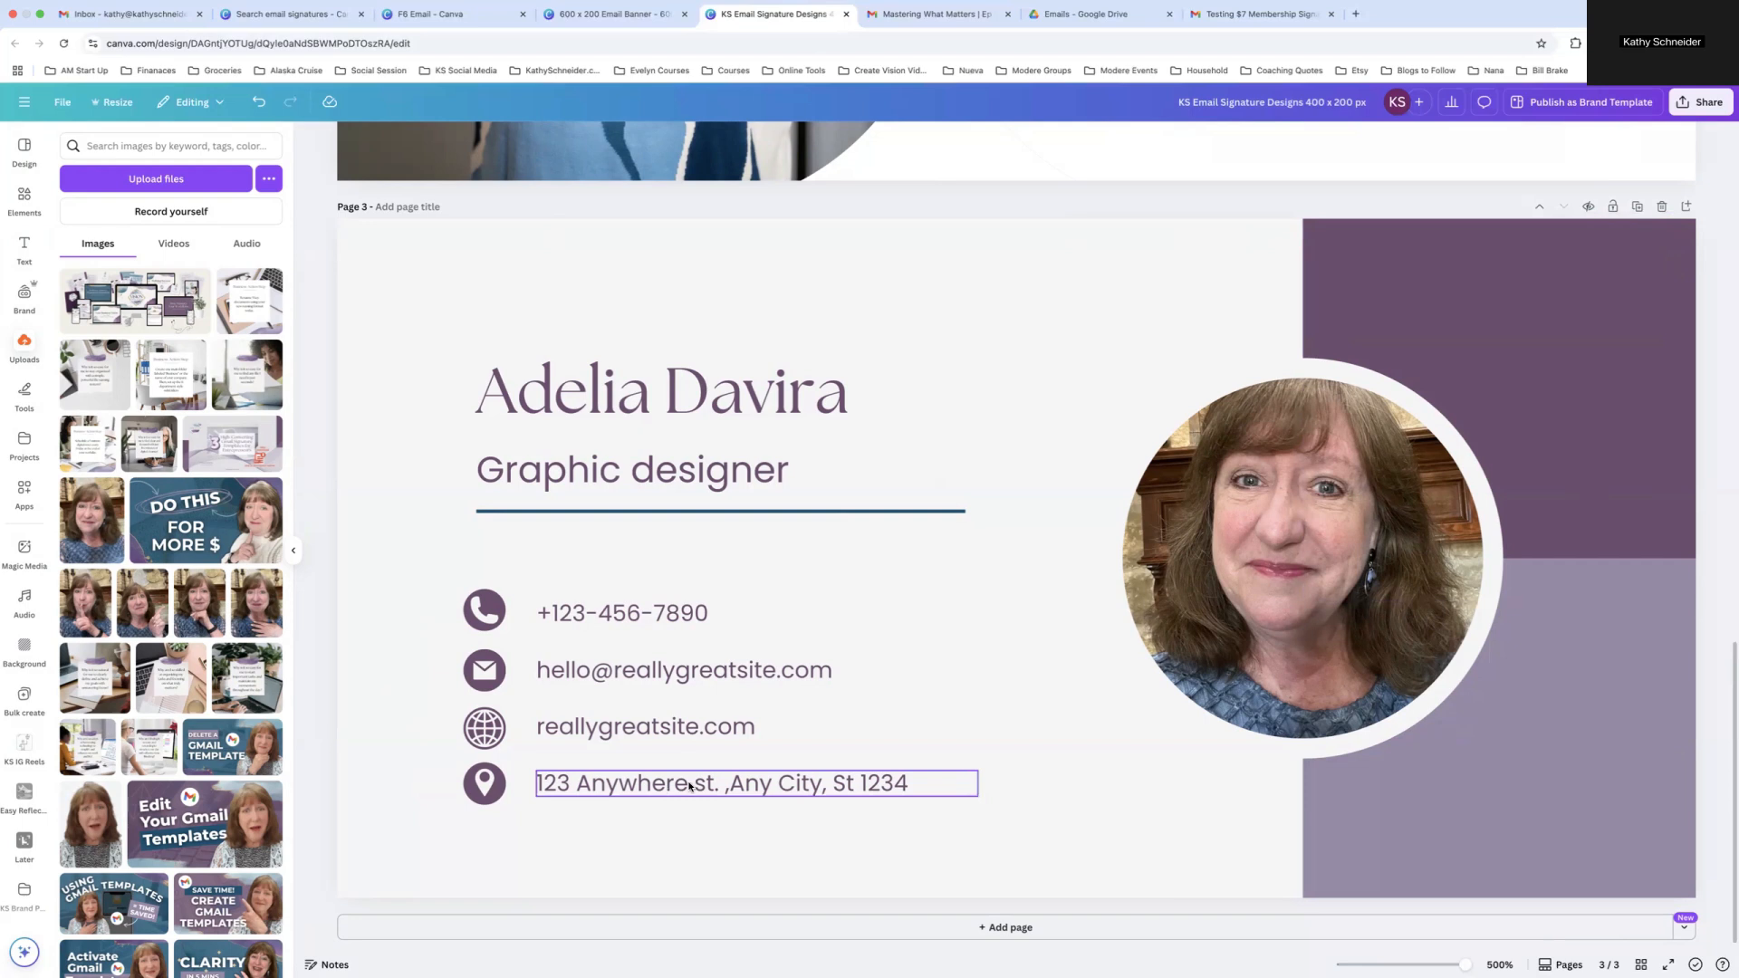
Open the design's PNG download options and restrict the page selection to the current page, page 3
click(1724, 103)
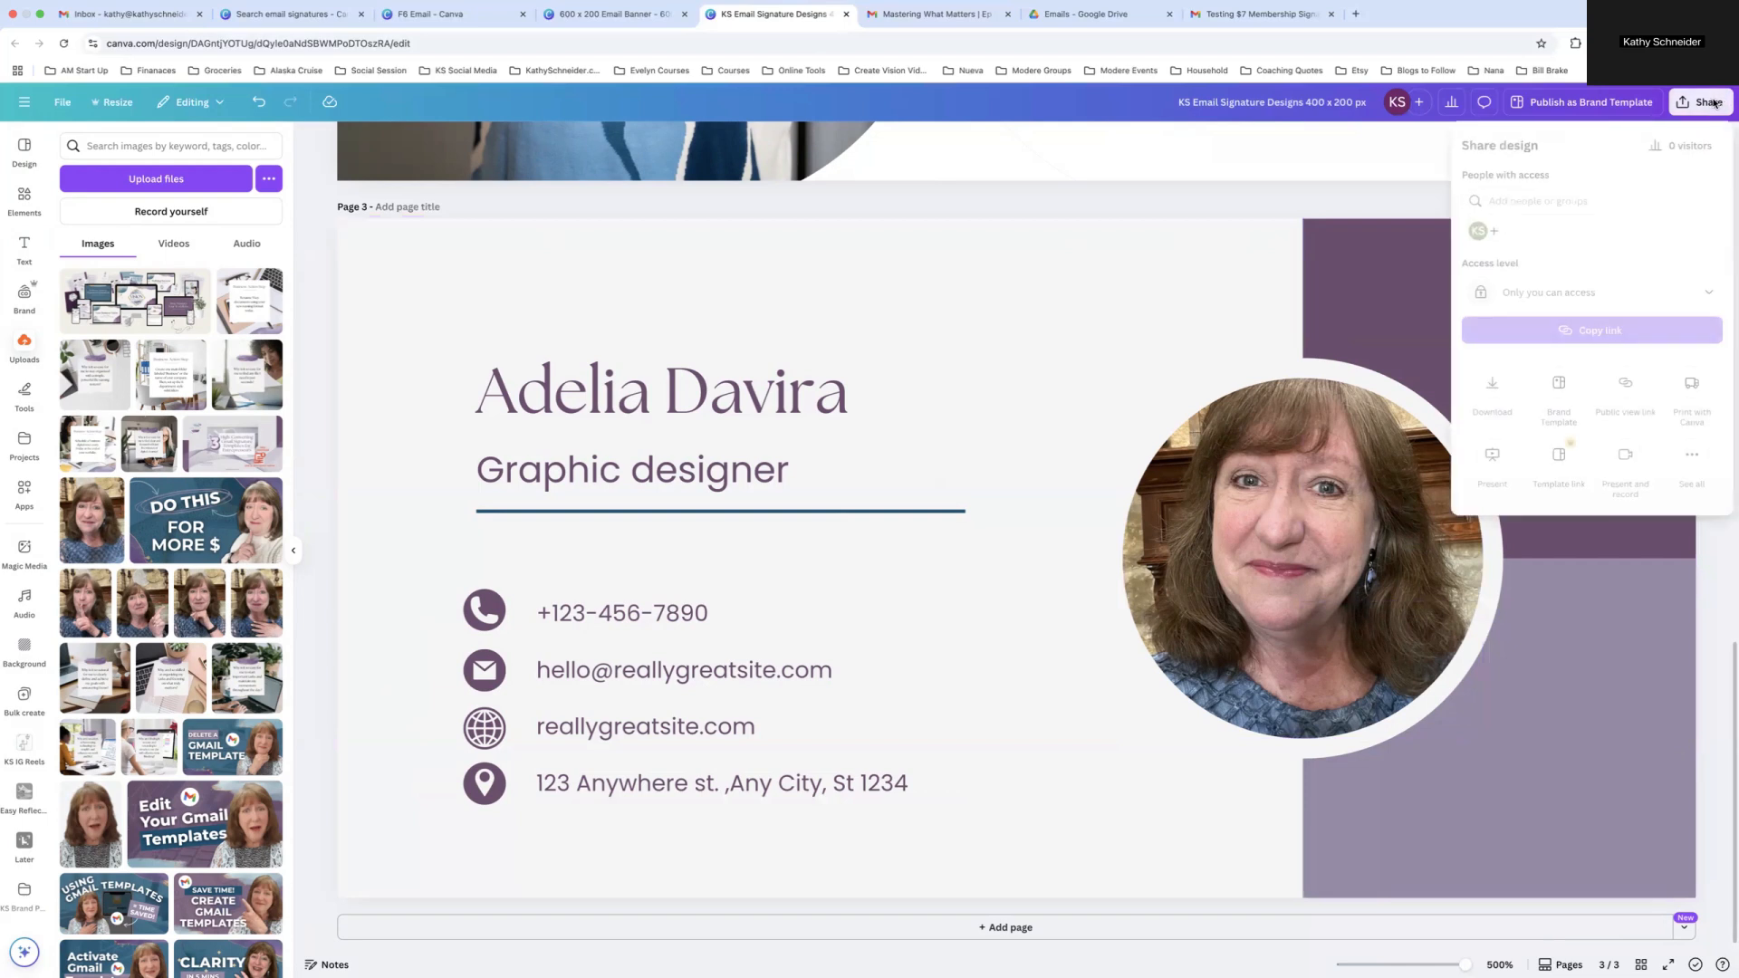
click(1494, 383)
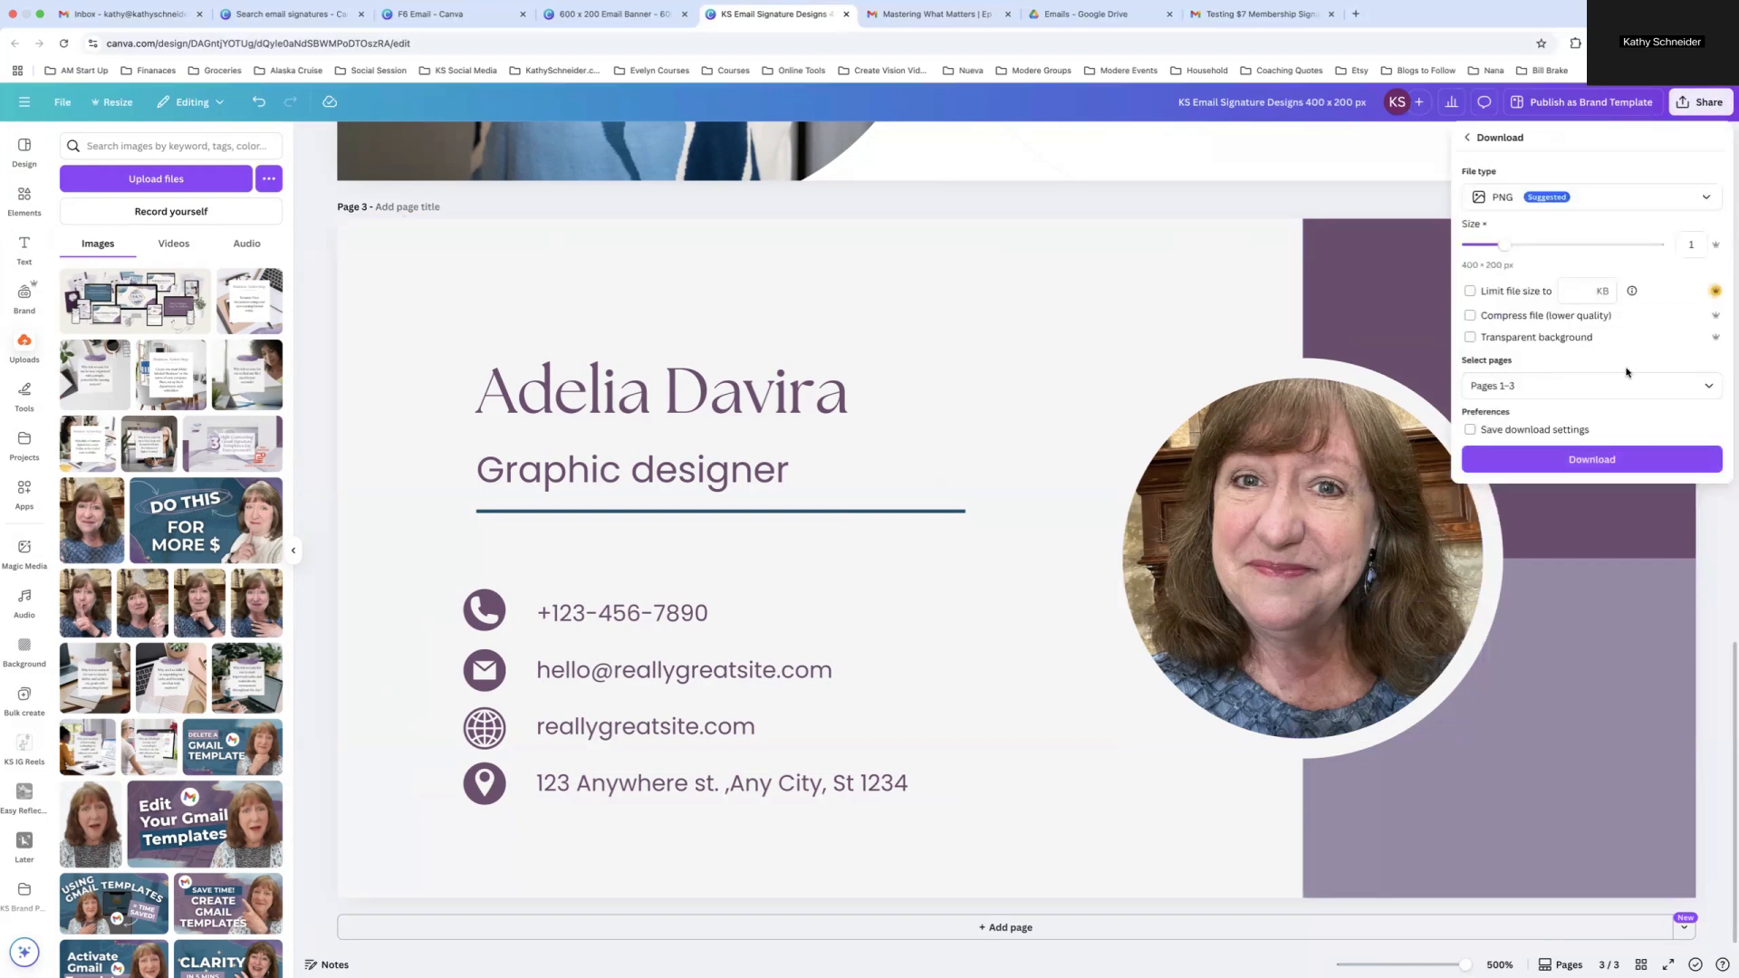
click(1612, 383)
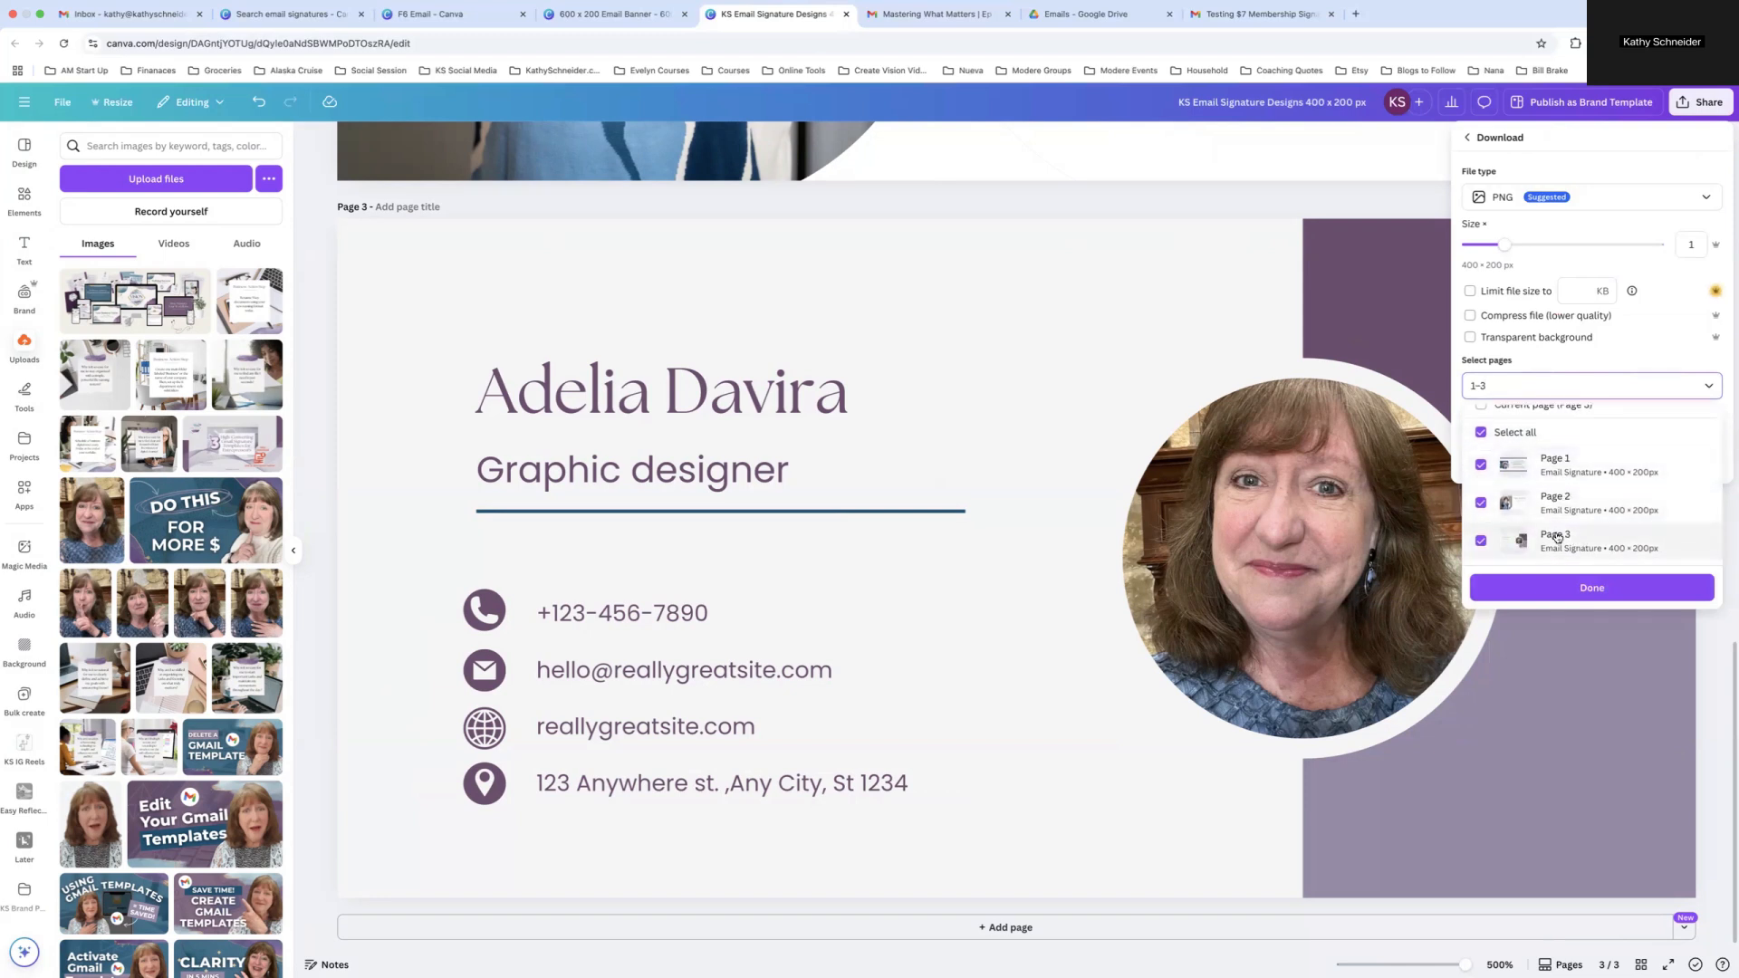
scroll(1504, 487, up, 1)
click(1482, 419)
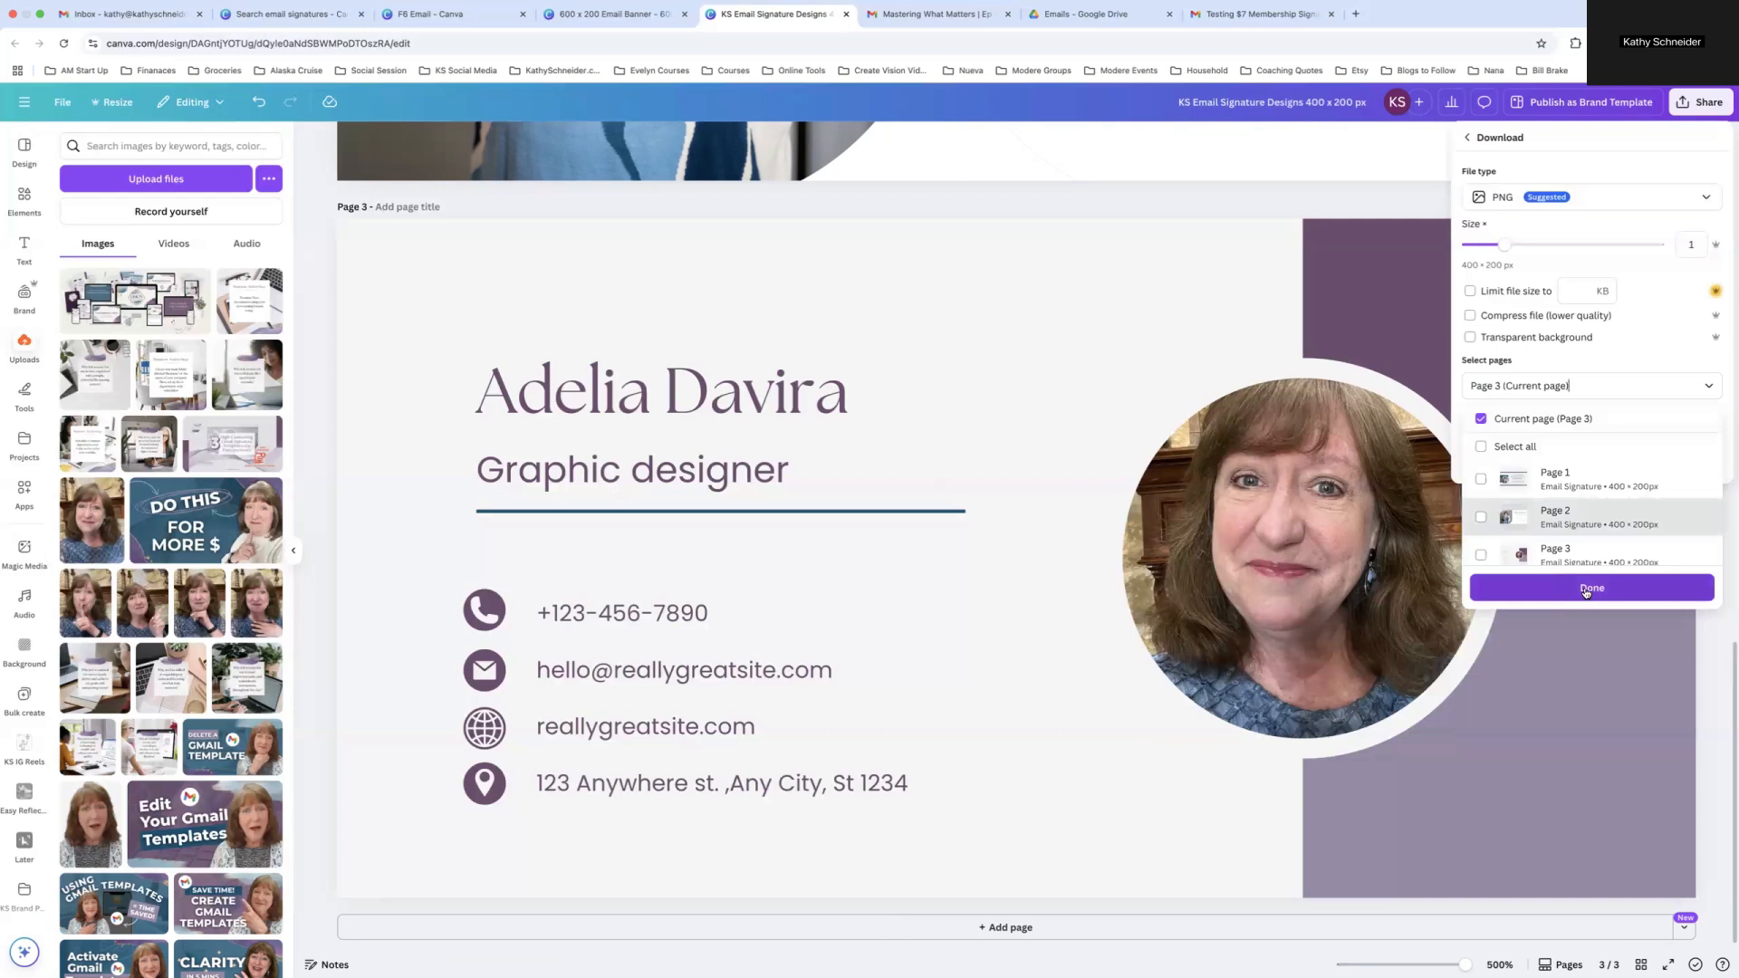
scroll(1650, 505, down, 1)
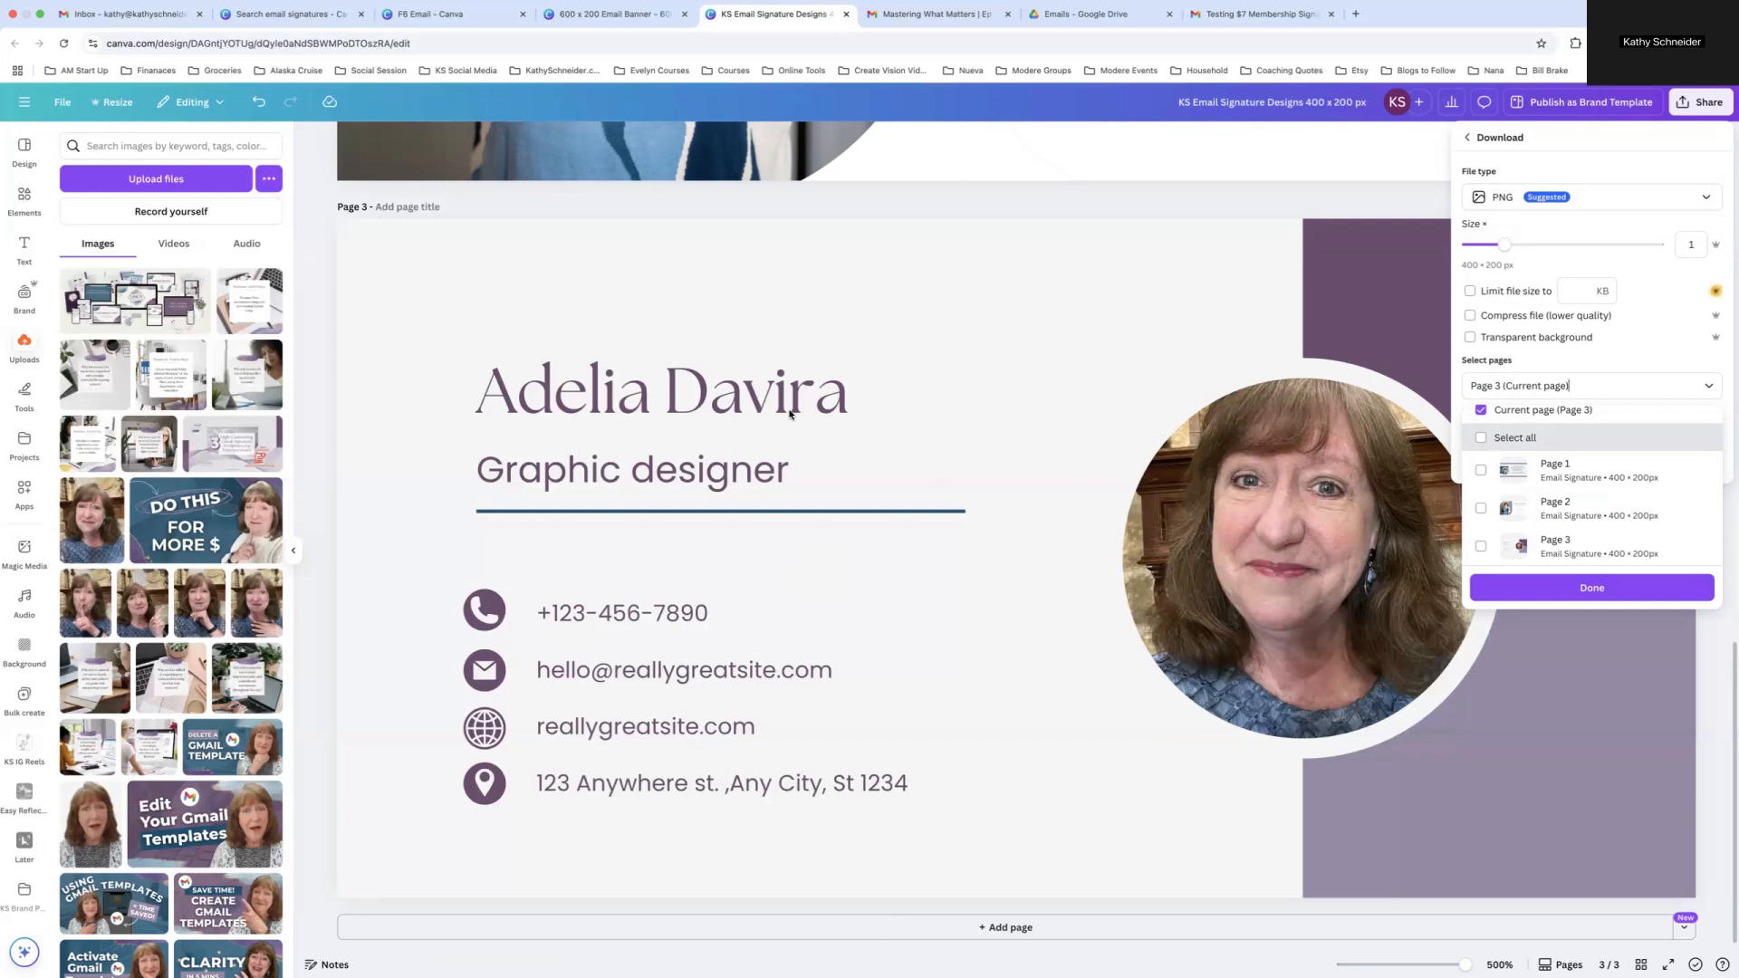
click(1248, 192)
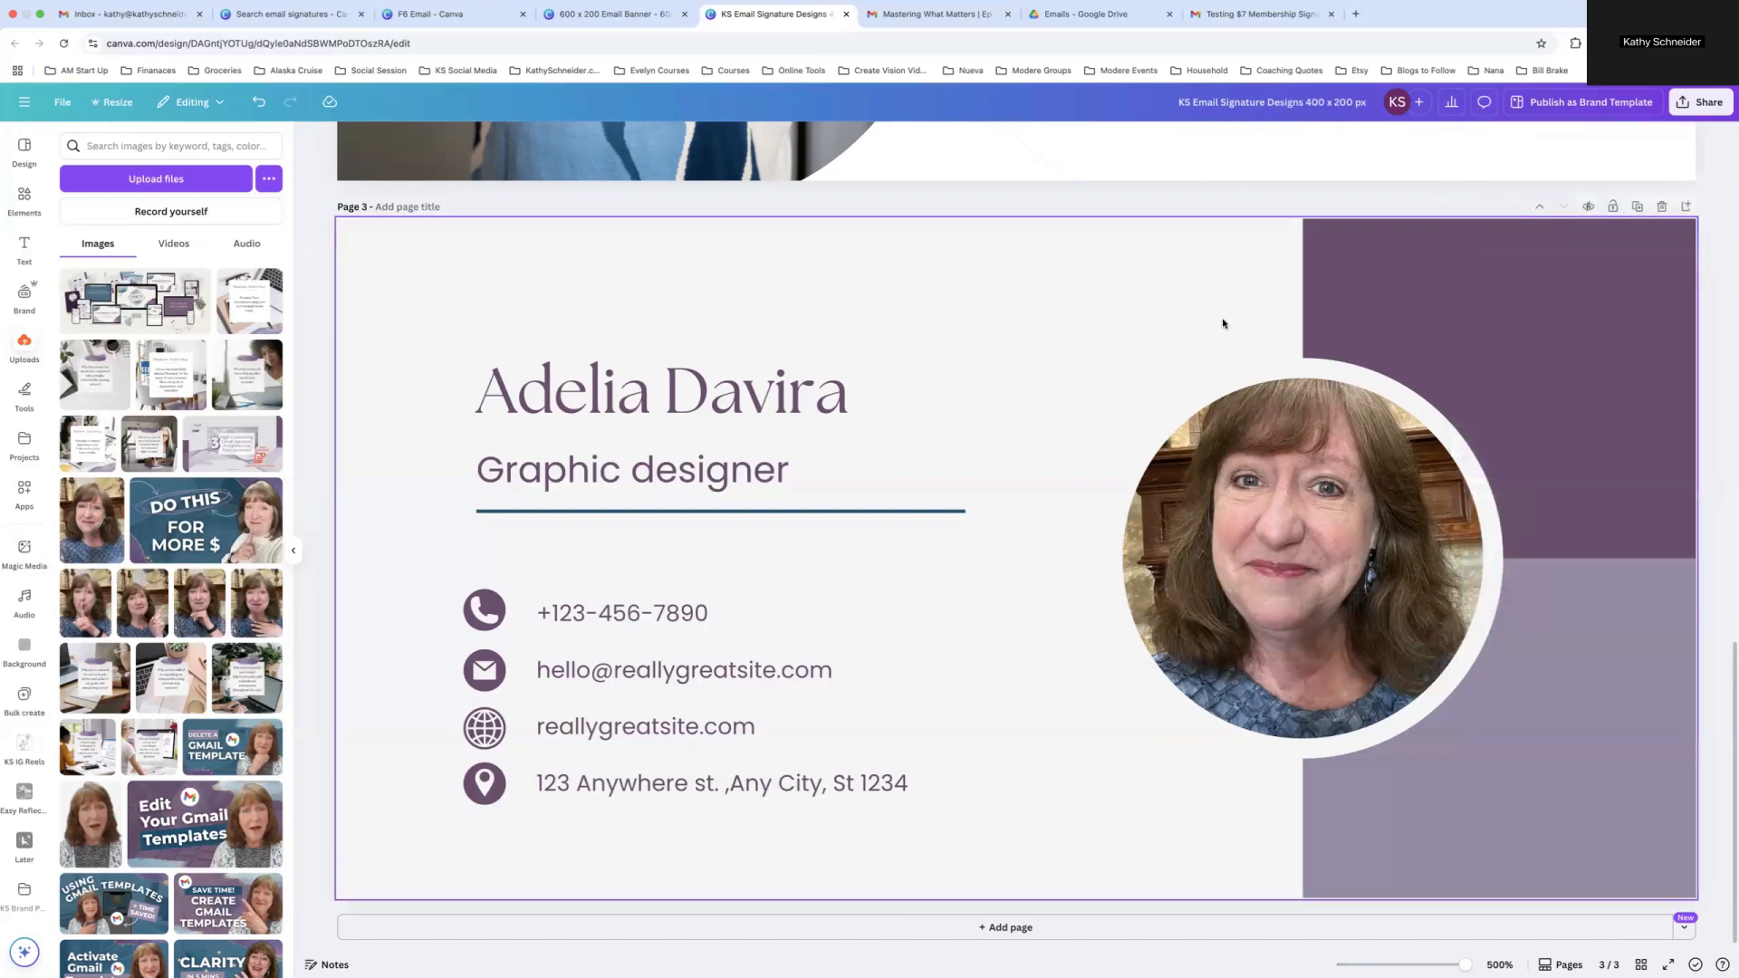
Review the Mastering What Matters newsletter in Gmail, the Emails folder in Google Drive, and the test email carrying the $7 membership signature
click(938, 13)
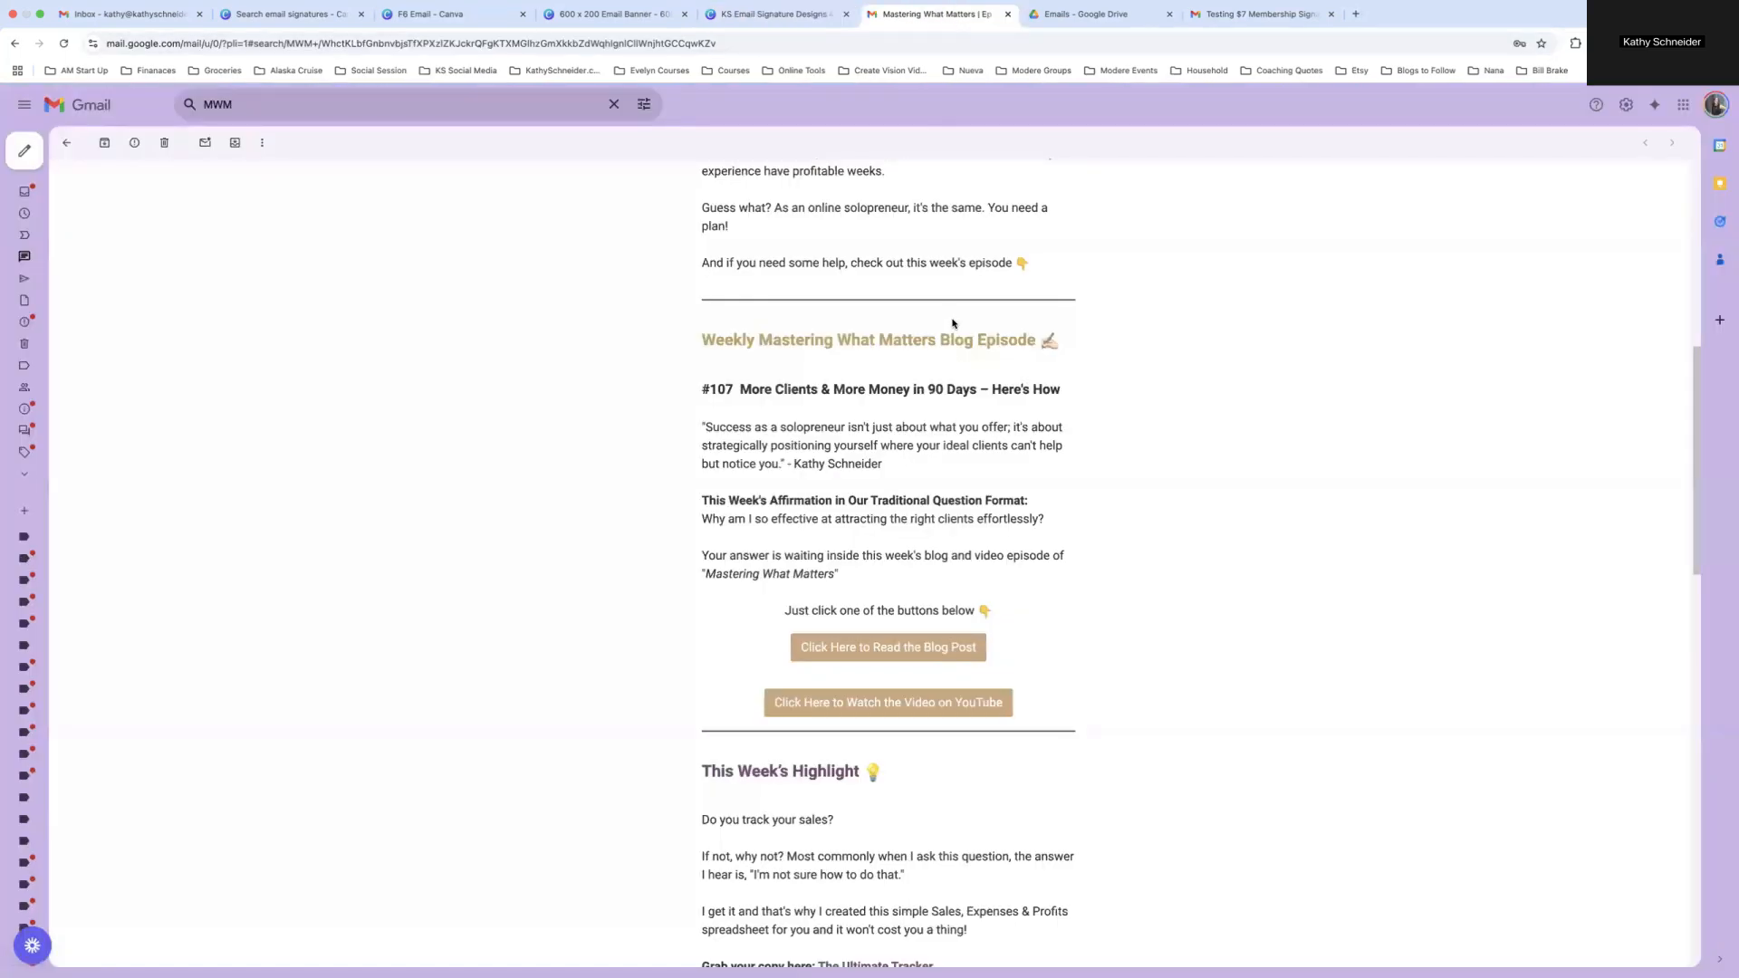
scroll(953, 323, up, 8)
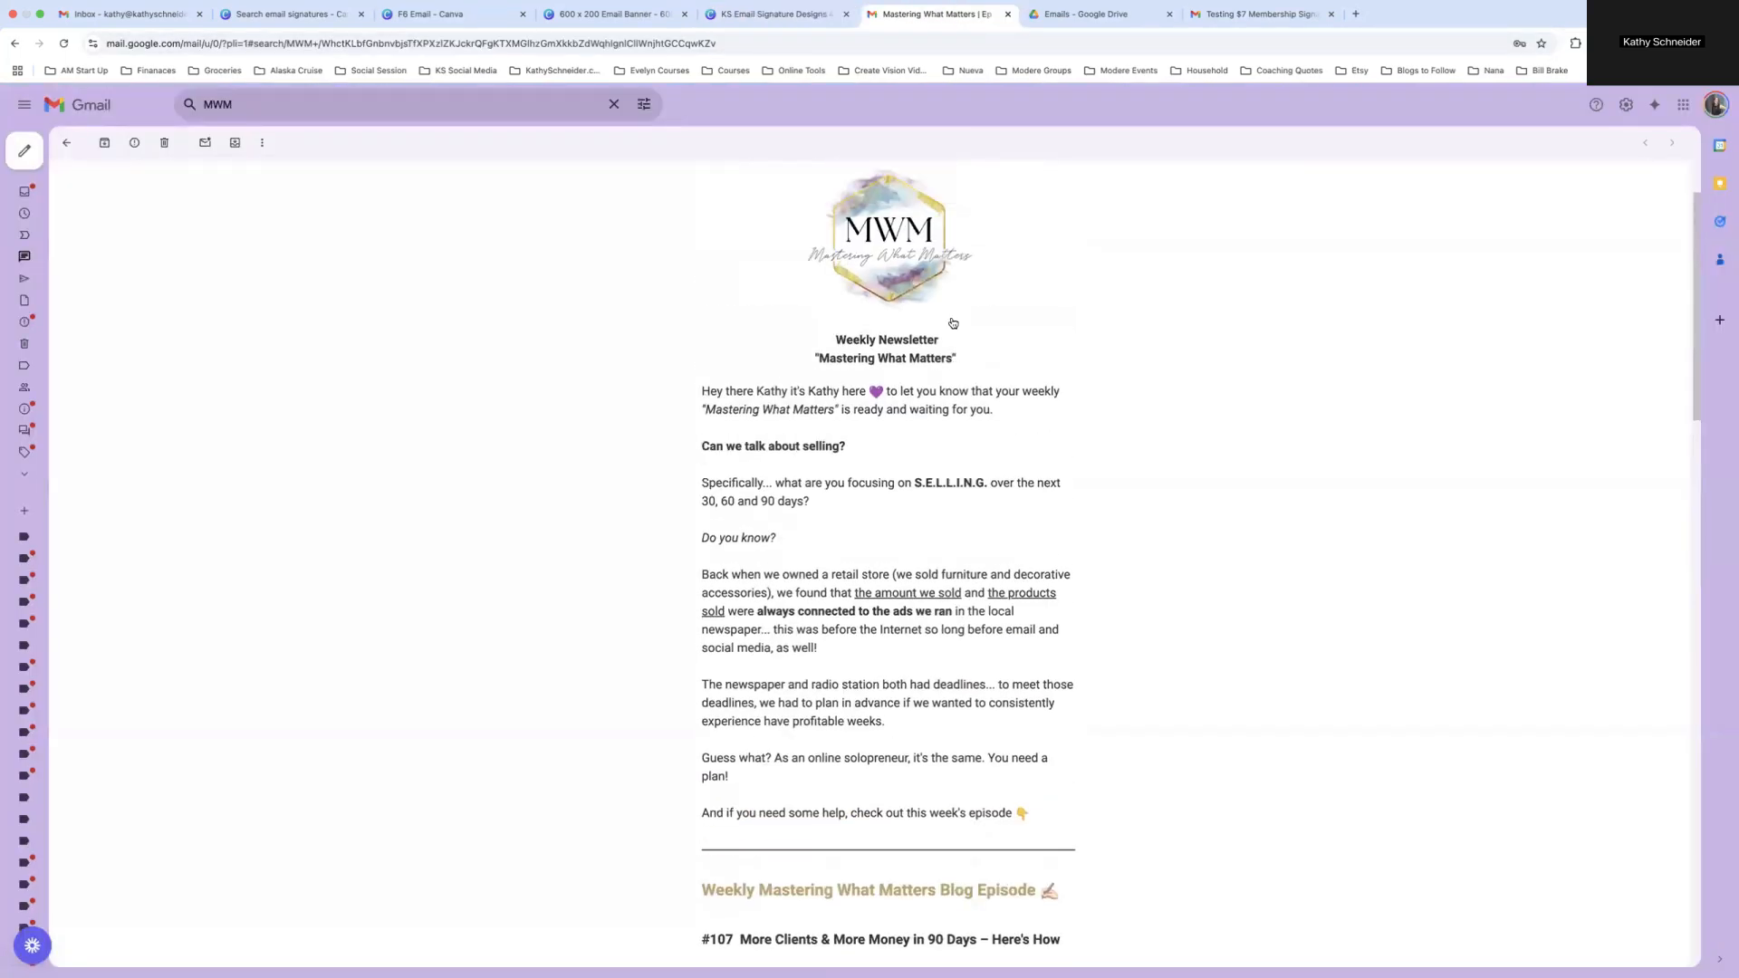
click(1105, 19)
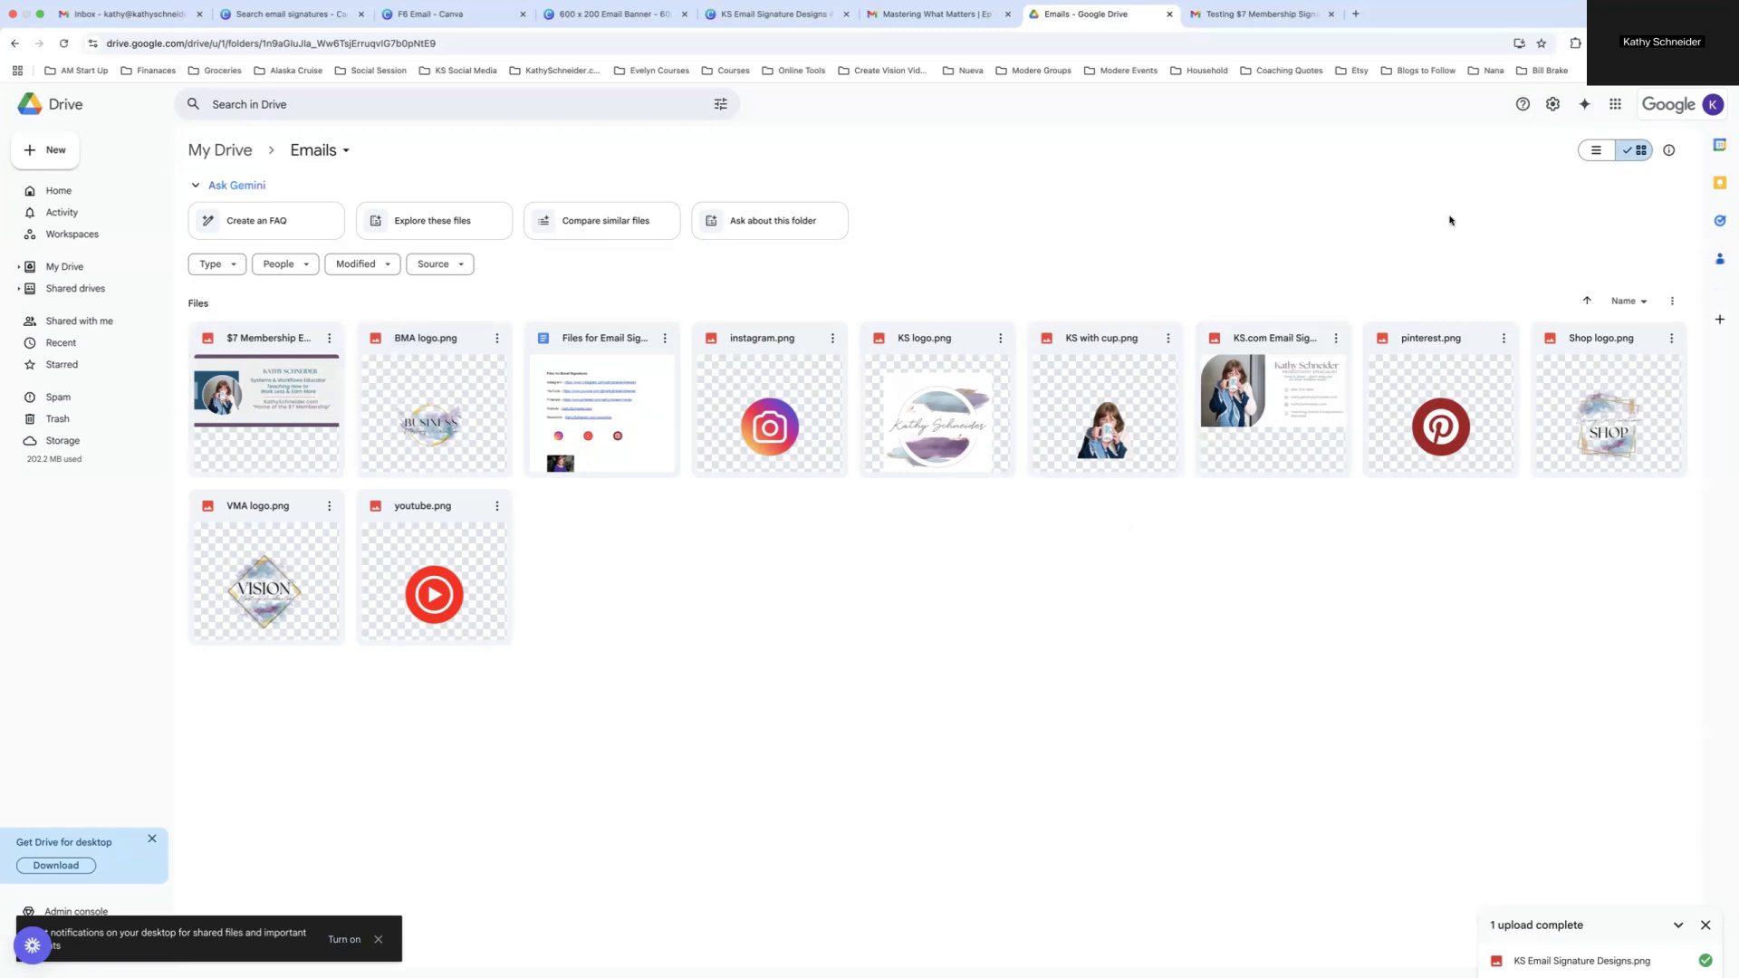
click(1263, 15)
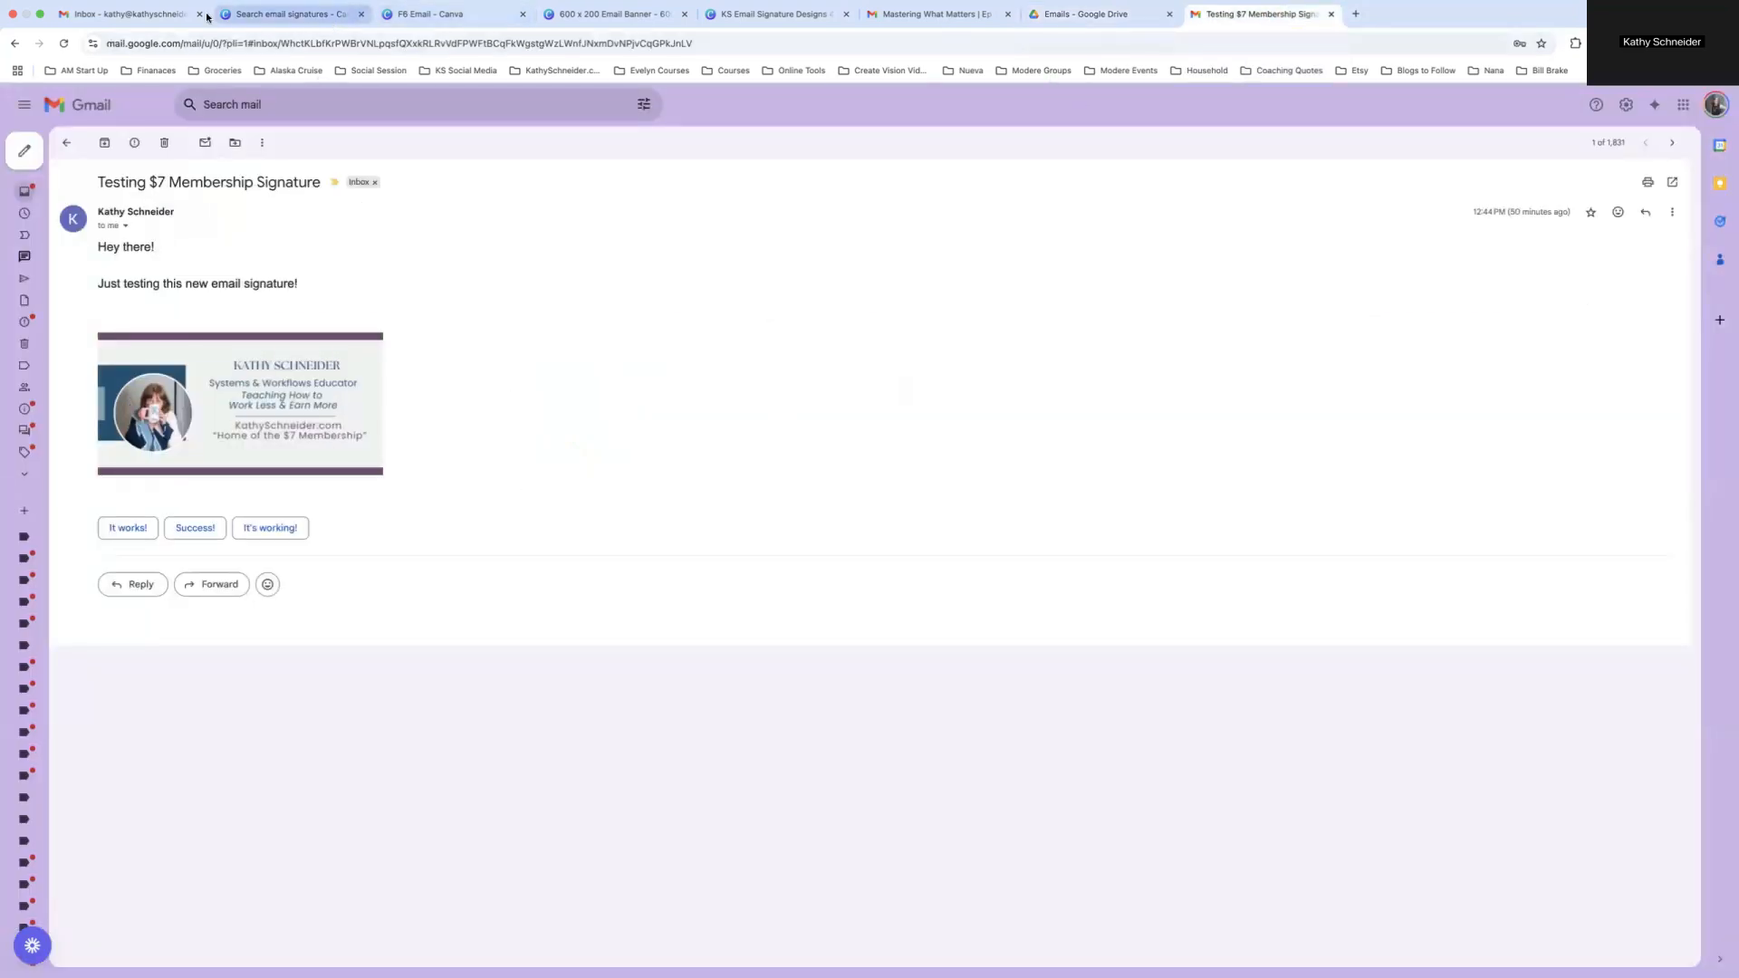
Switch to the Gmail inbox and open the full settings at the Signature section
click(126, 14)
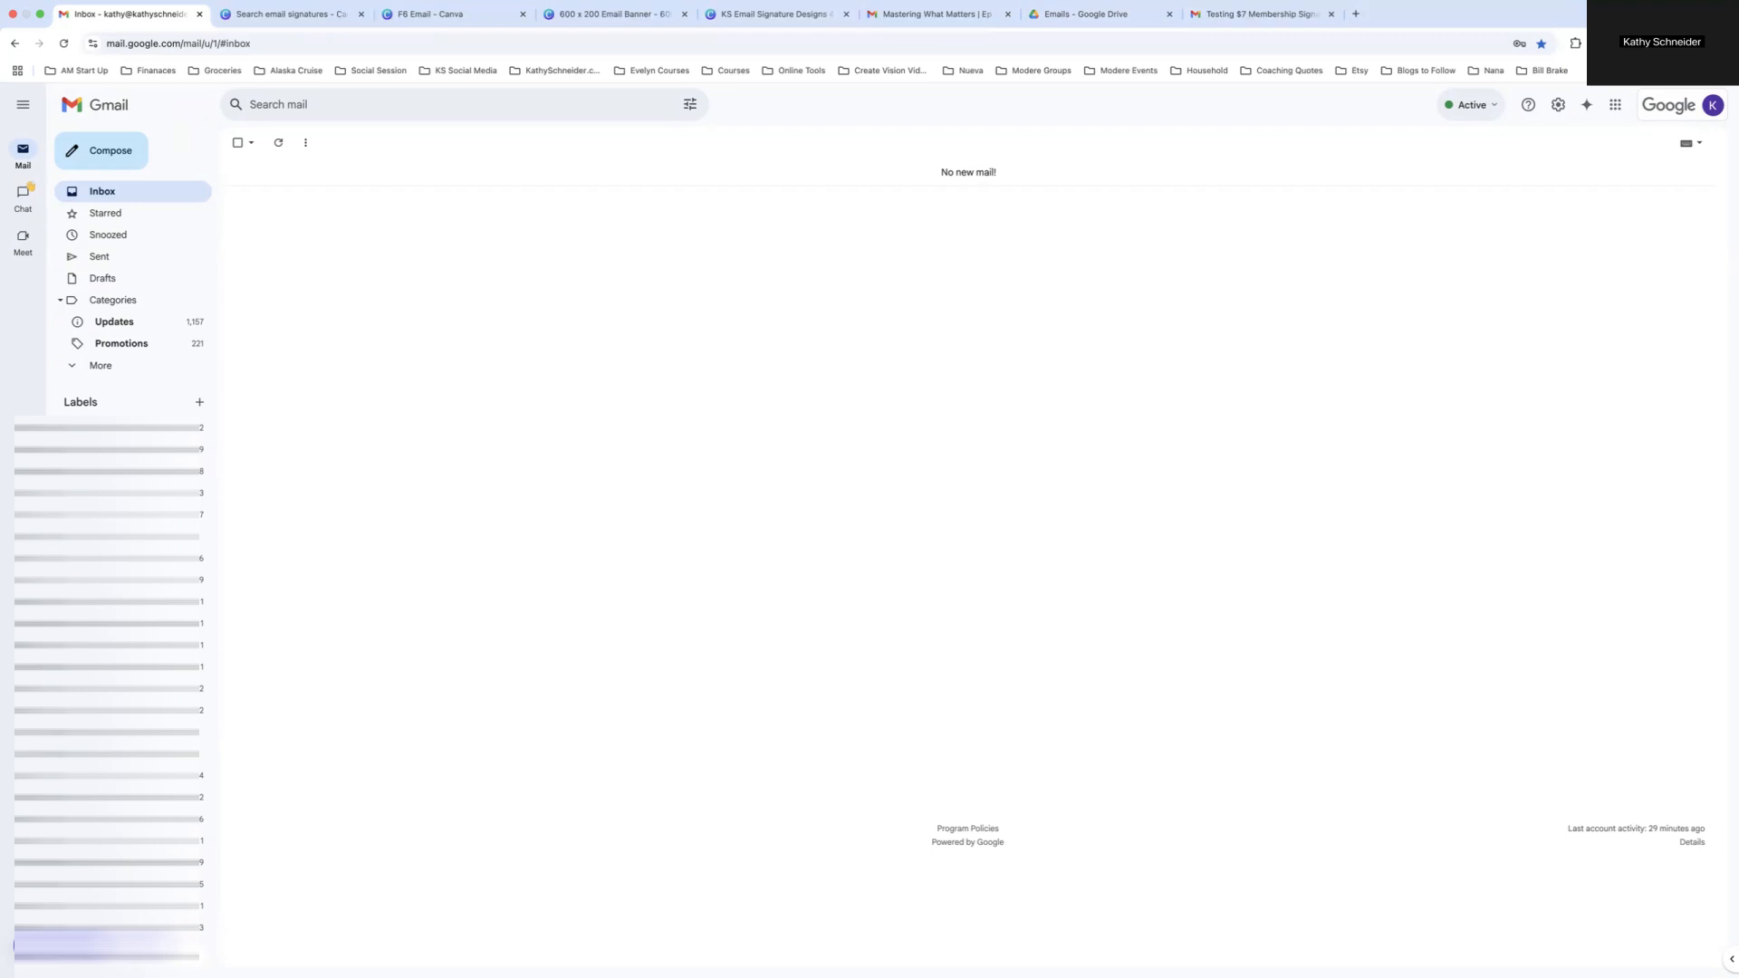
click(1558, 107)
click(1614, 173)
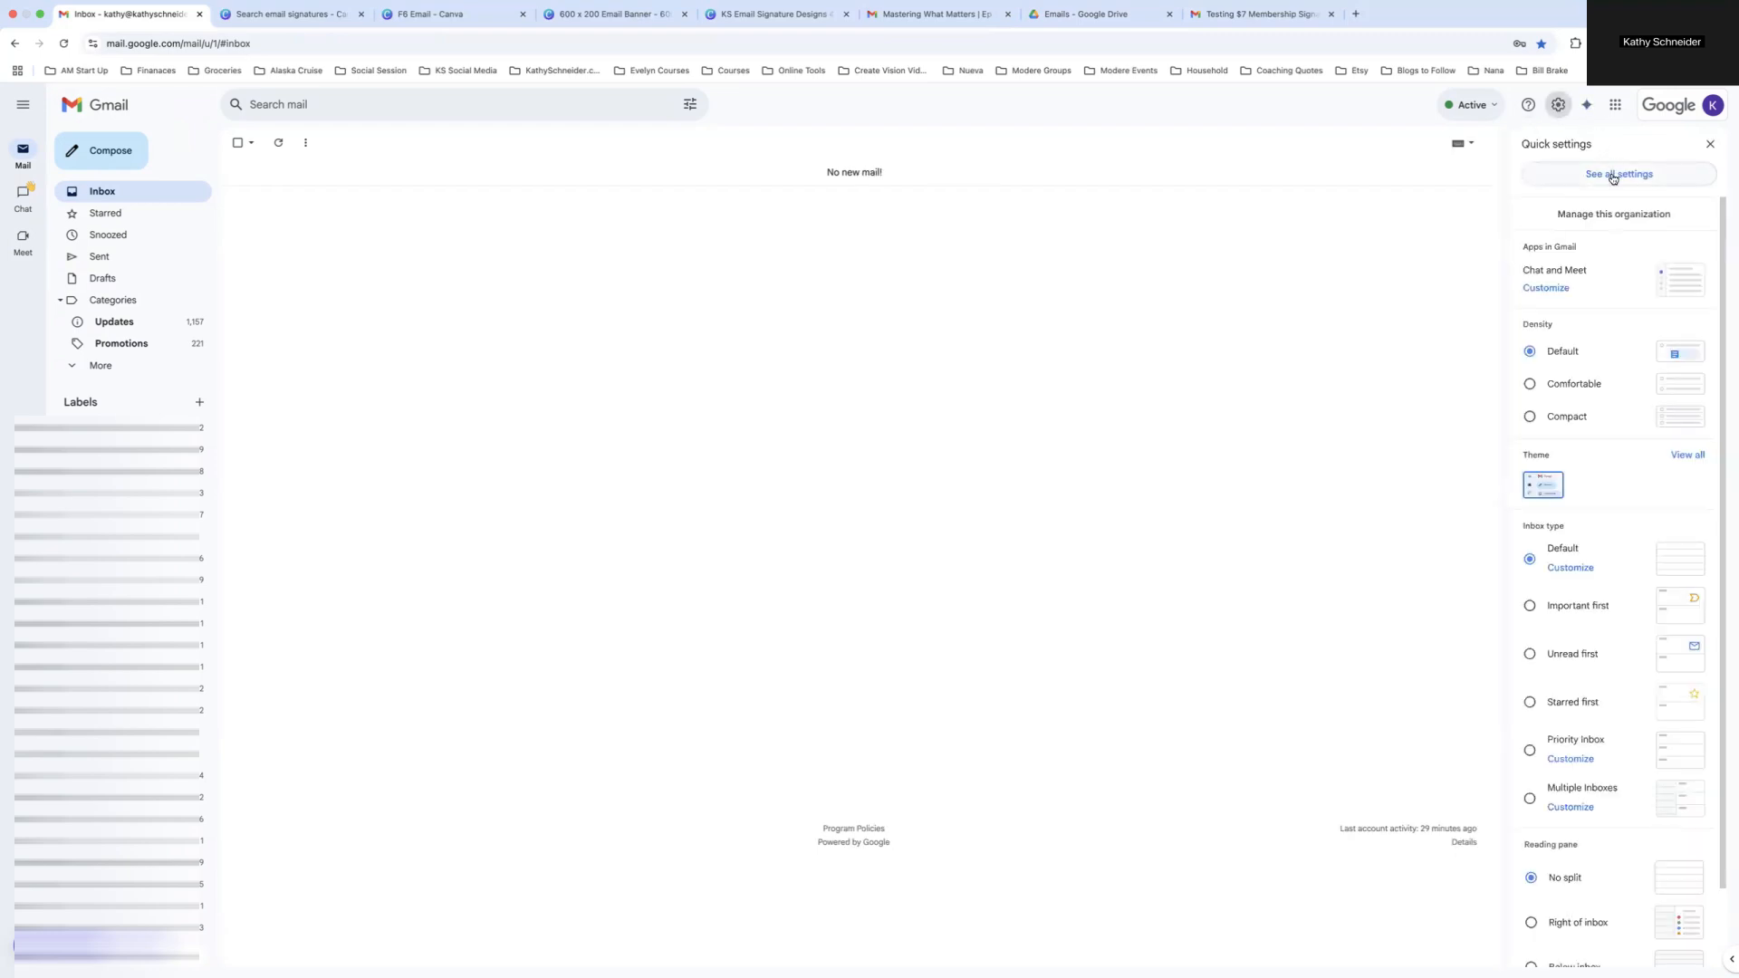
scroll(872, 629, down, 6)
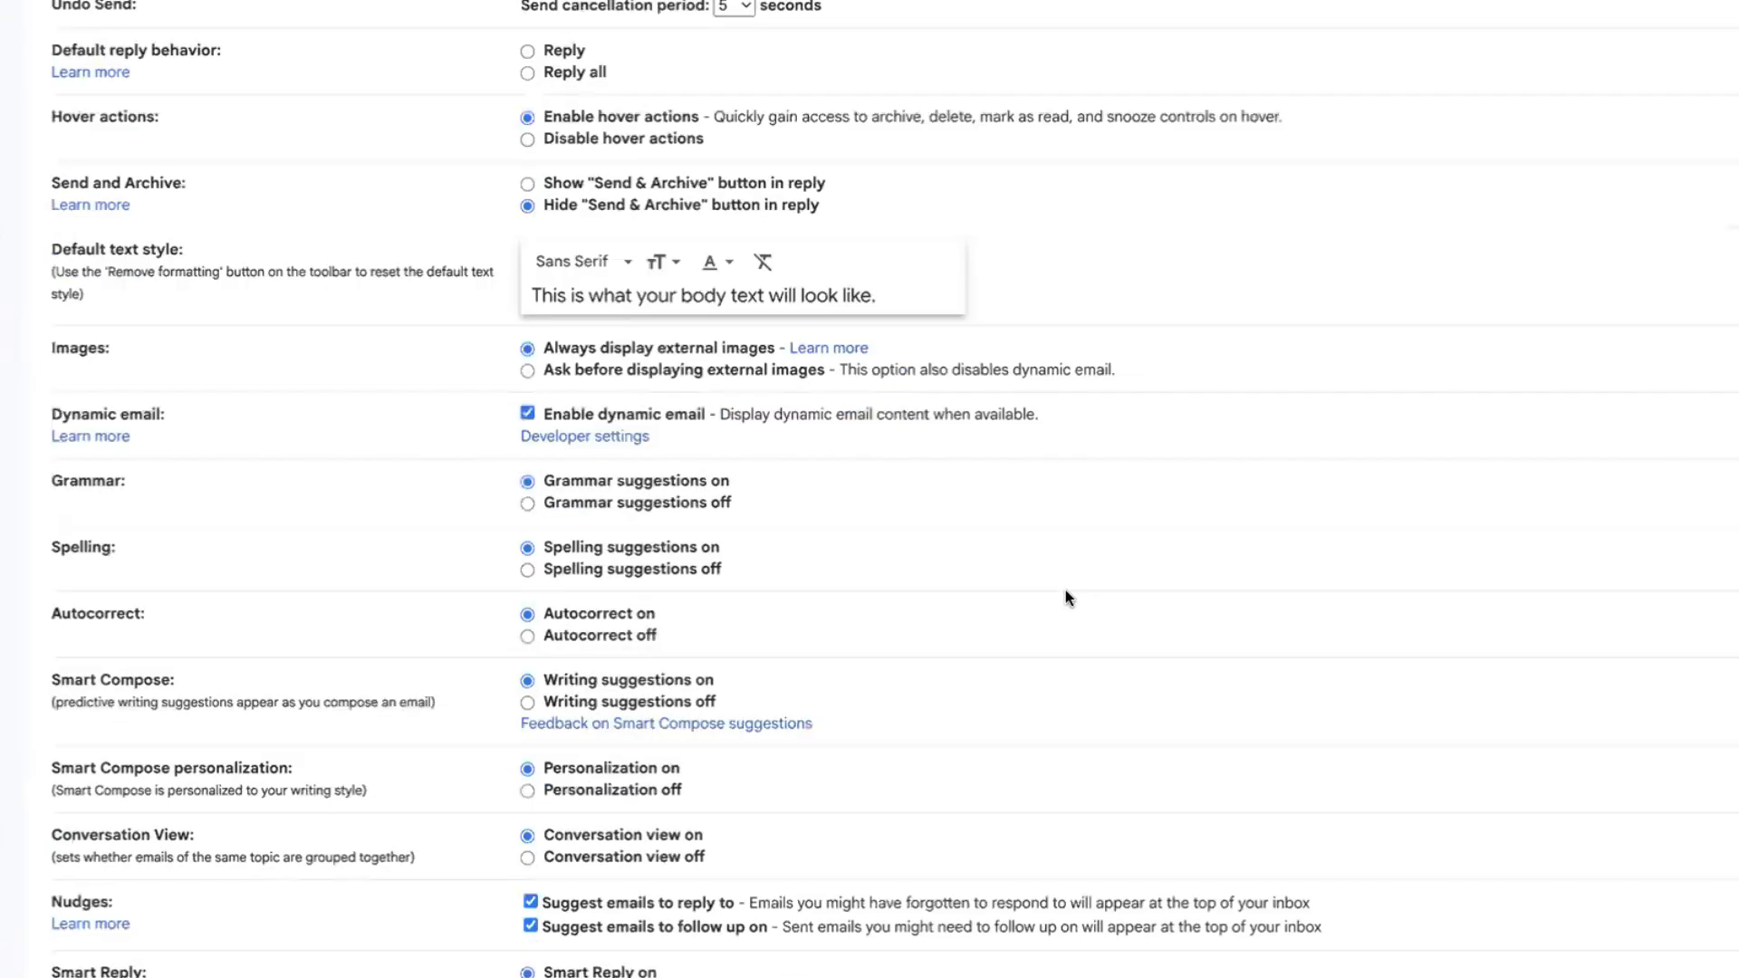
scroll(837, 522, down, 6)
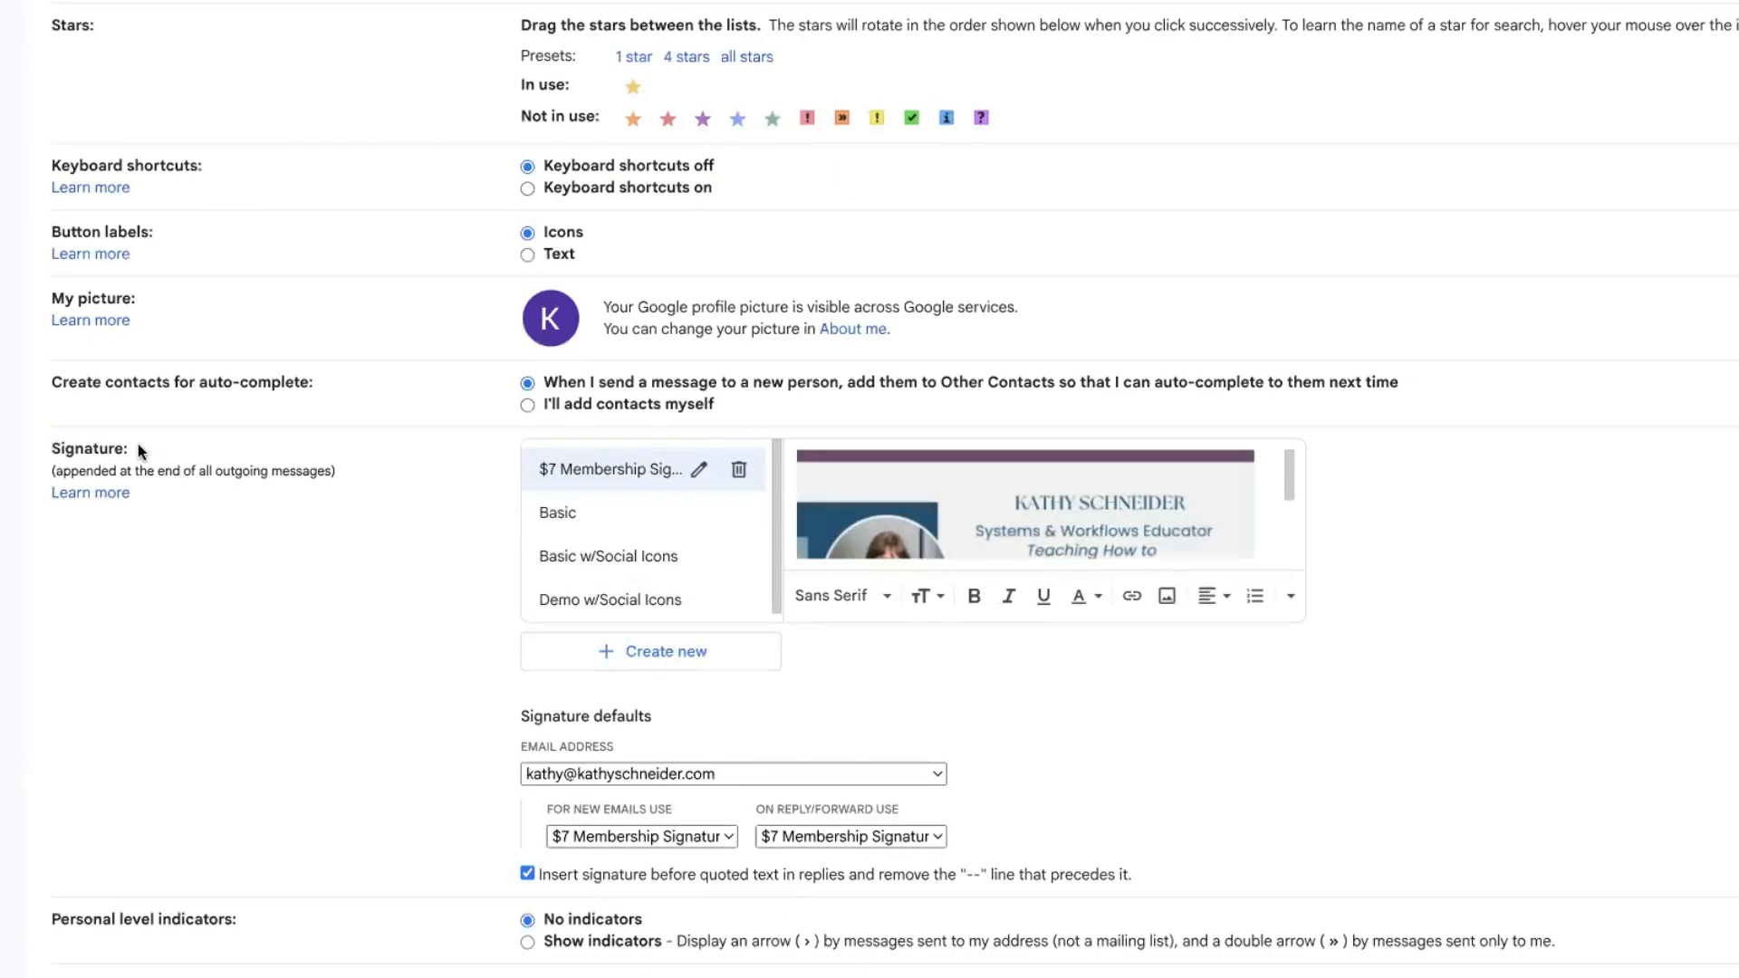
scroll(137, 443, down, 1)
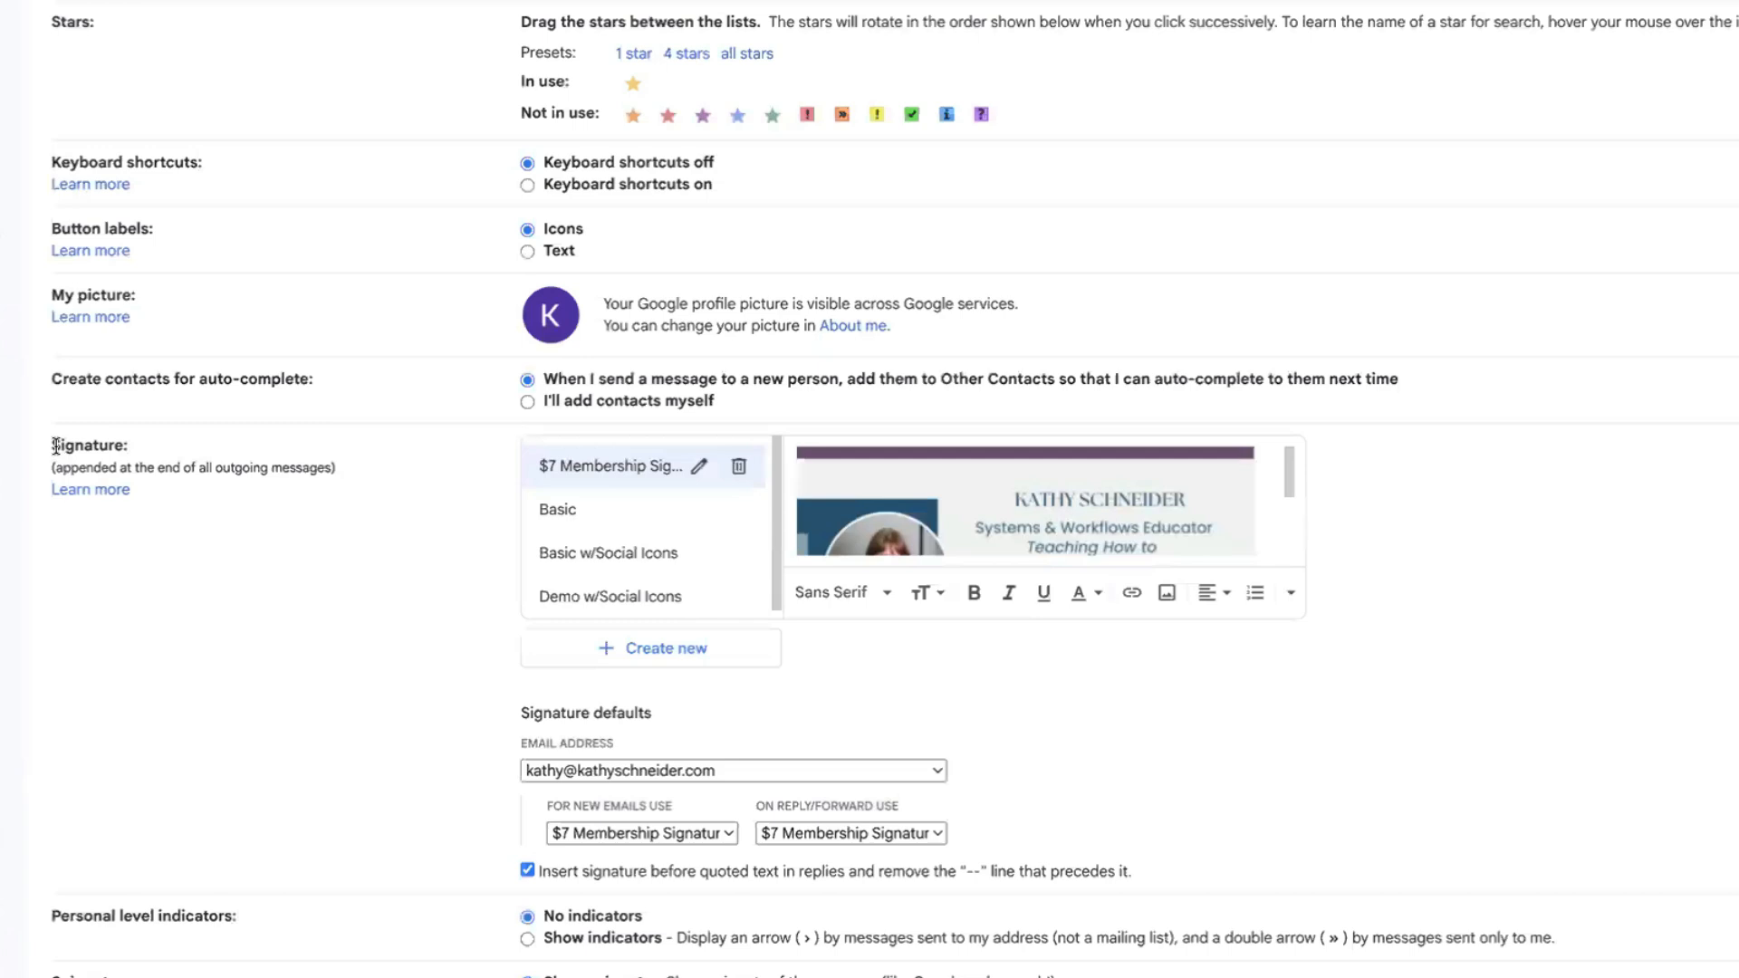
drag(53, 445, 99, 444)
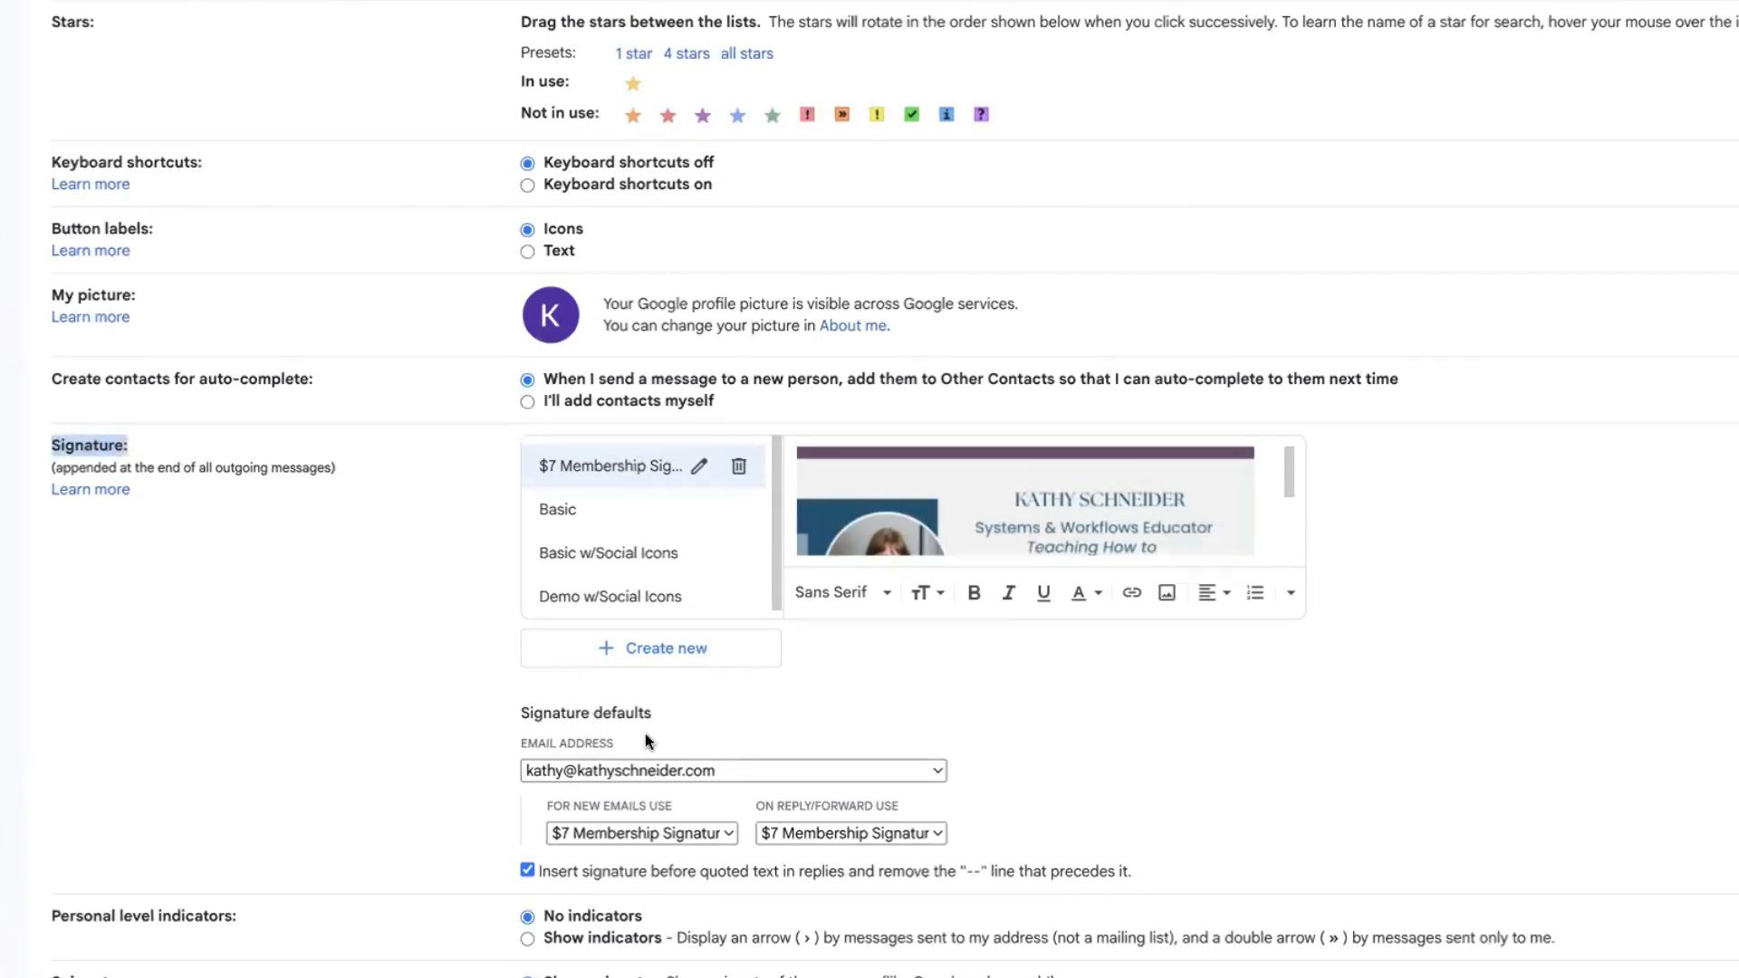
click(393, 672)
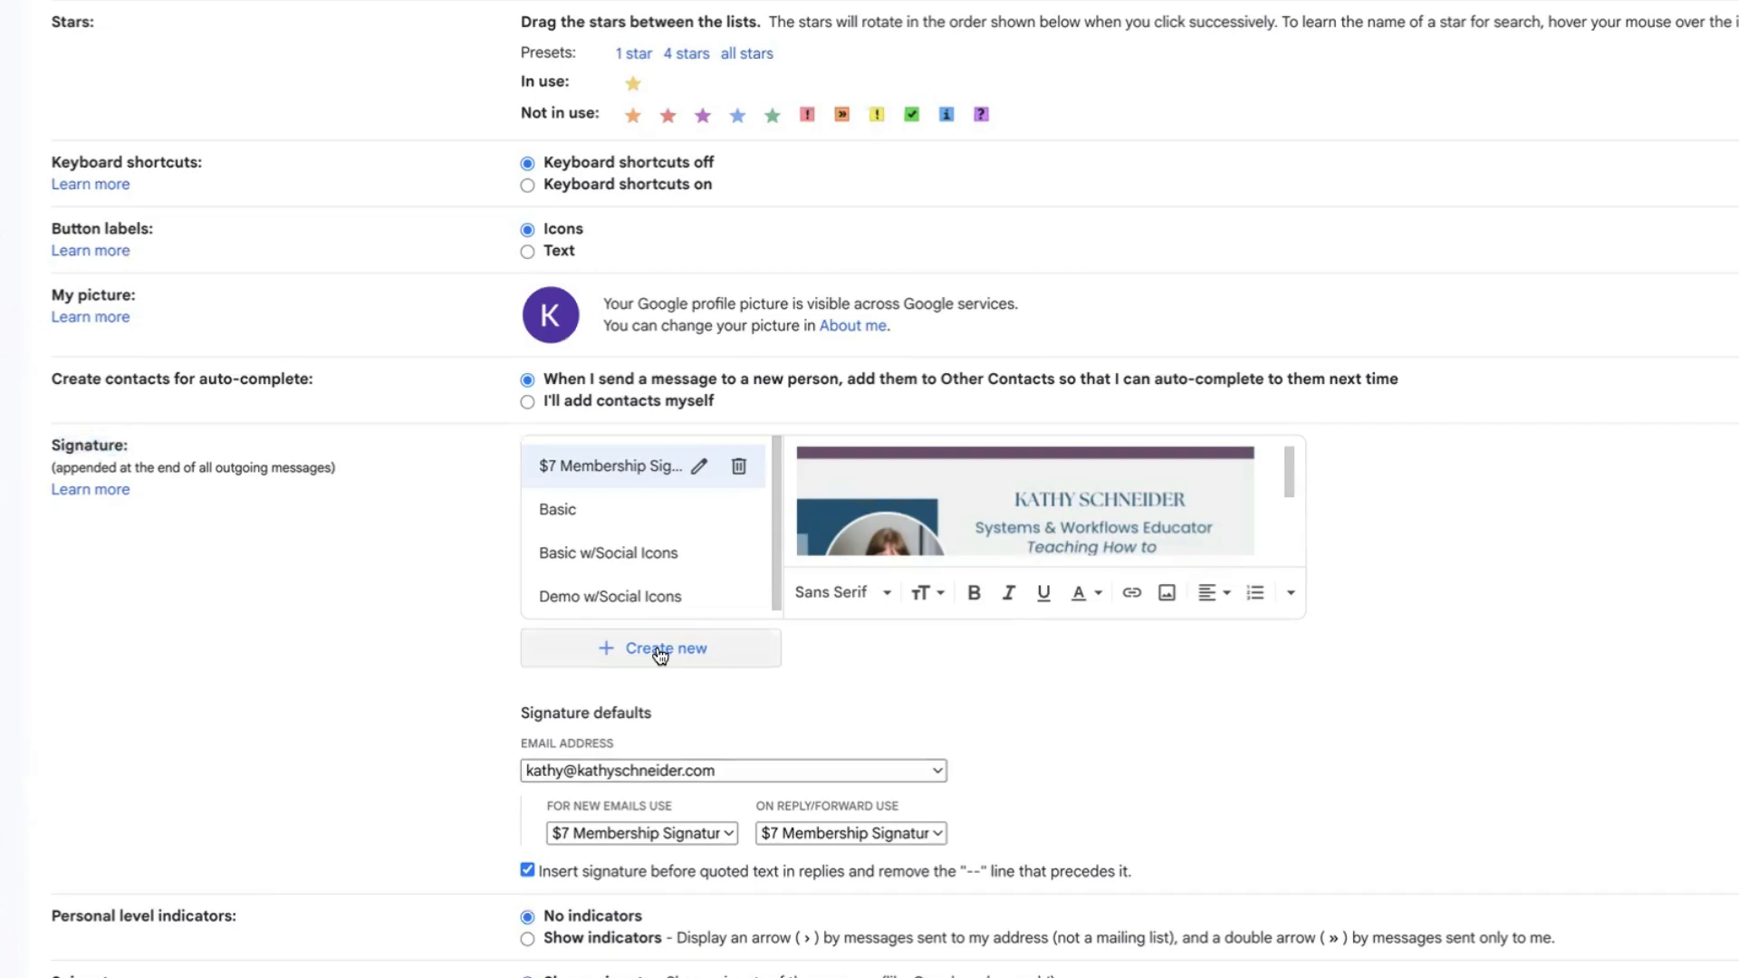
scroll(661, 655, up, 1)
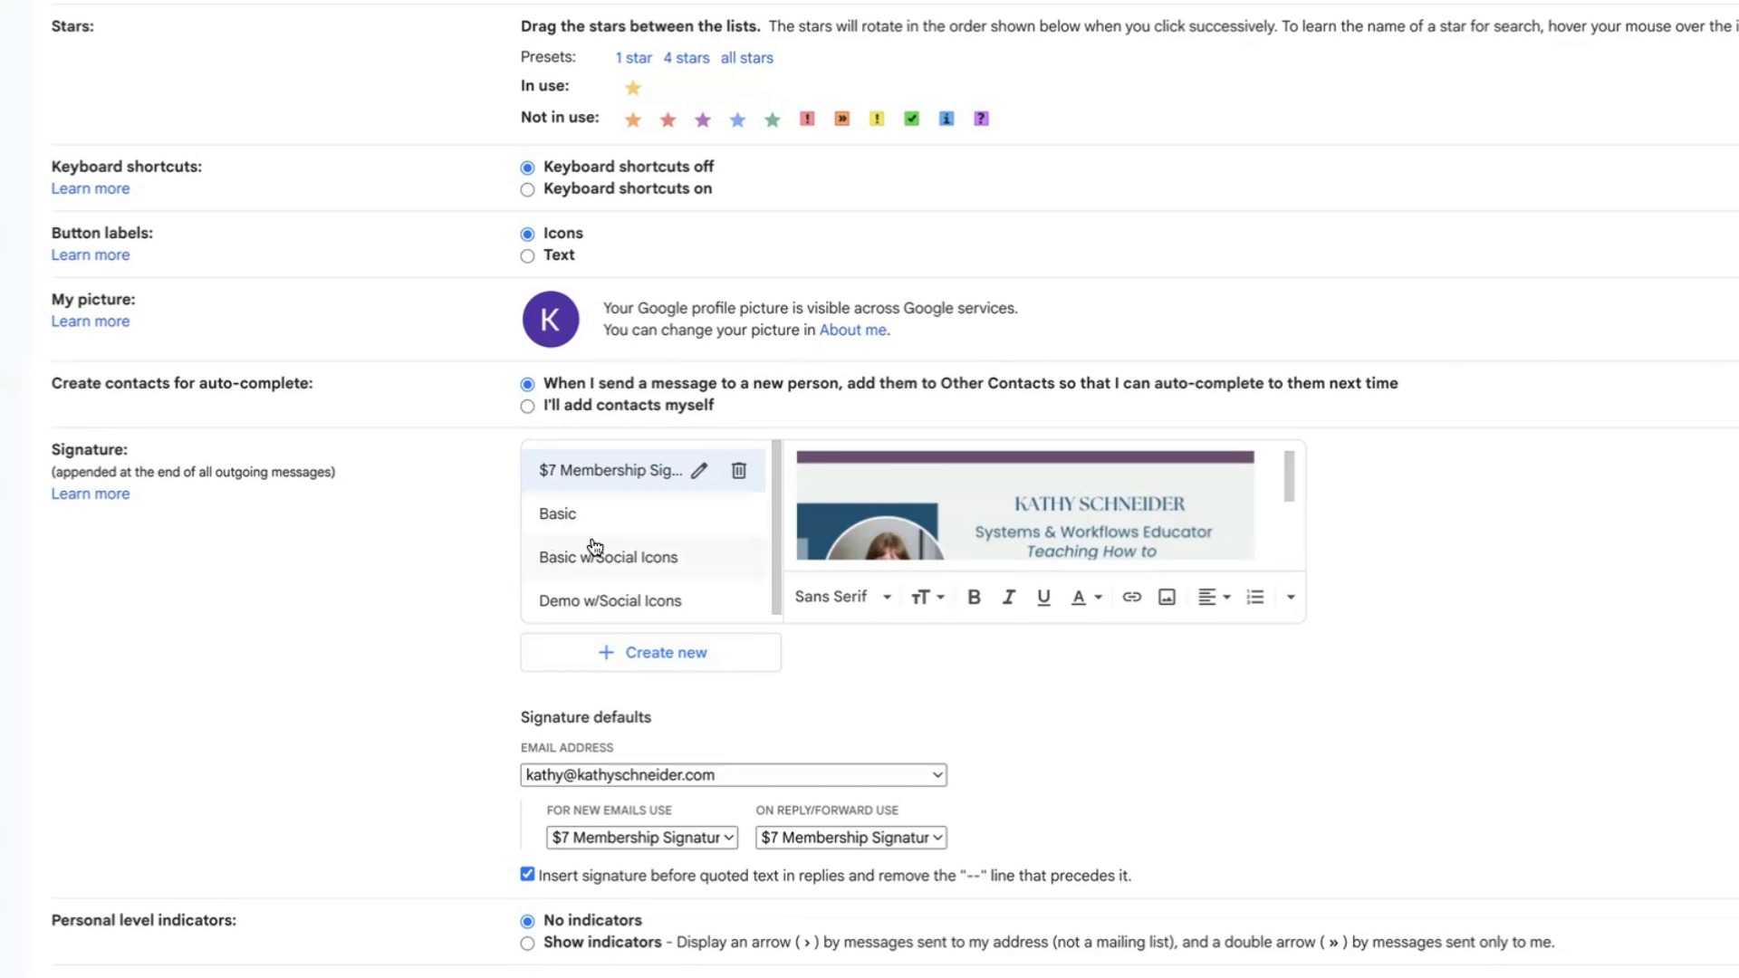
Create a new signature named "KS.com Email Signature"
click(653, 659)
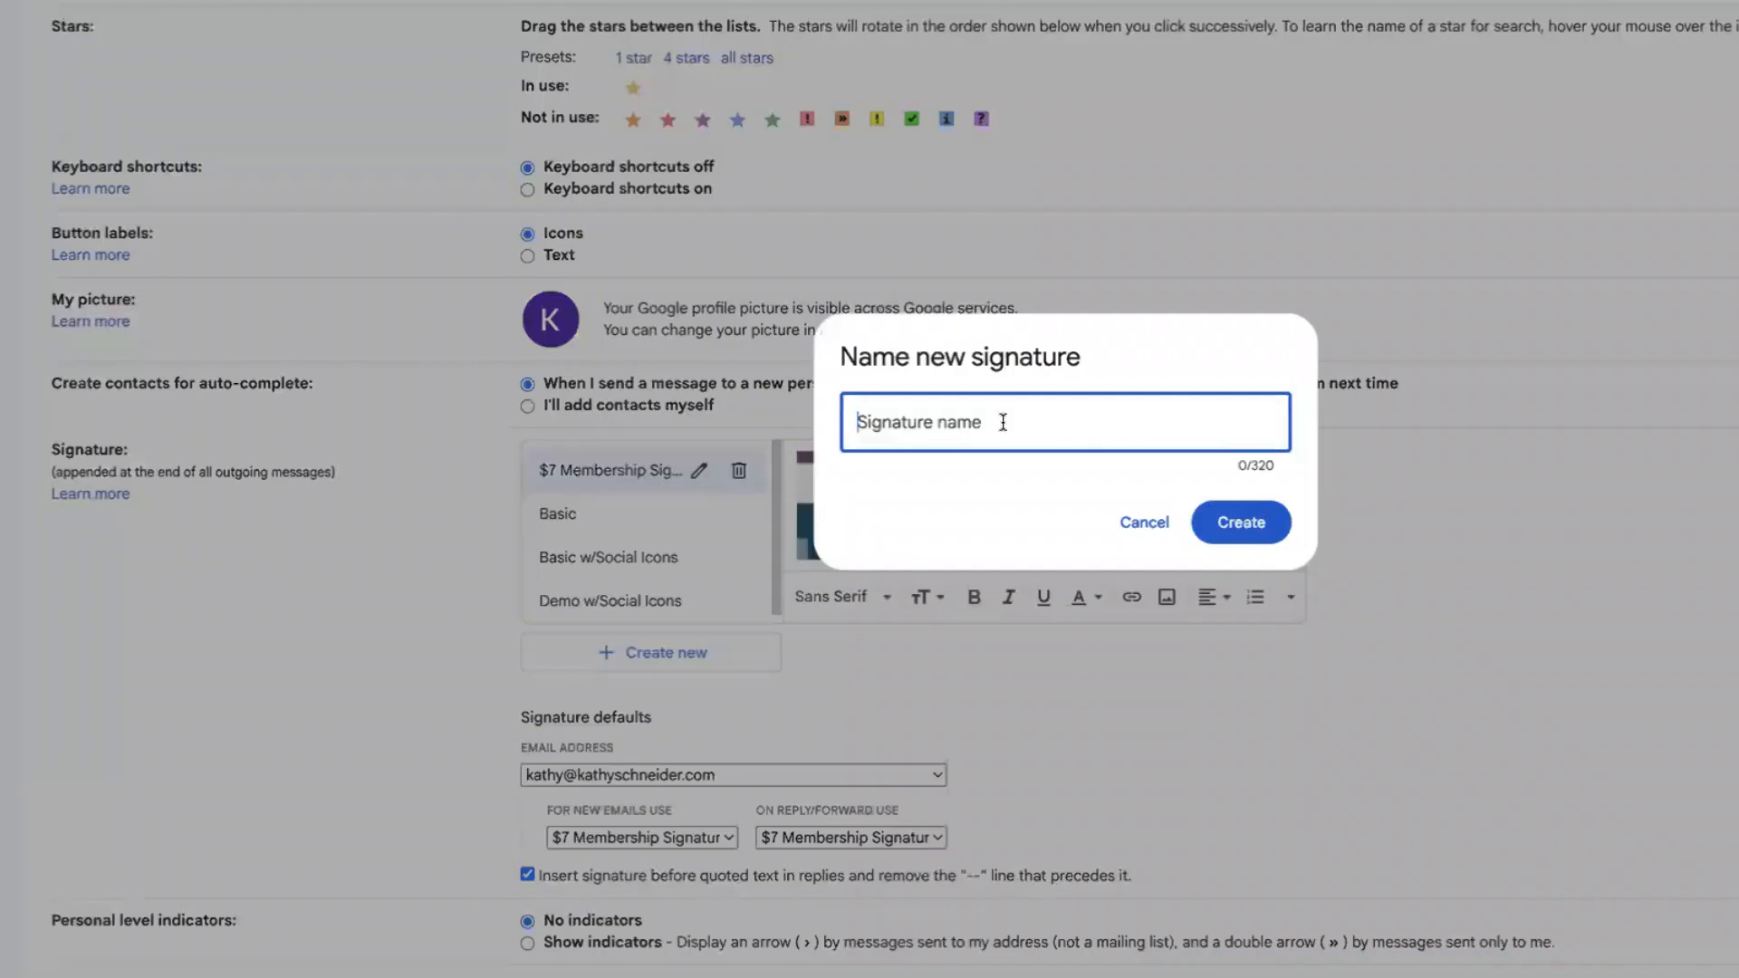
text(KS.com)
text(Email Signature)
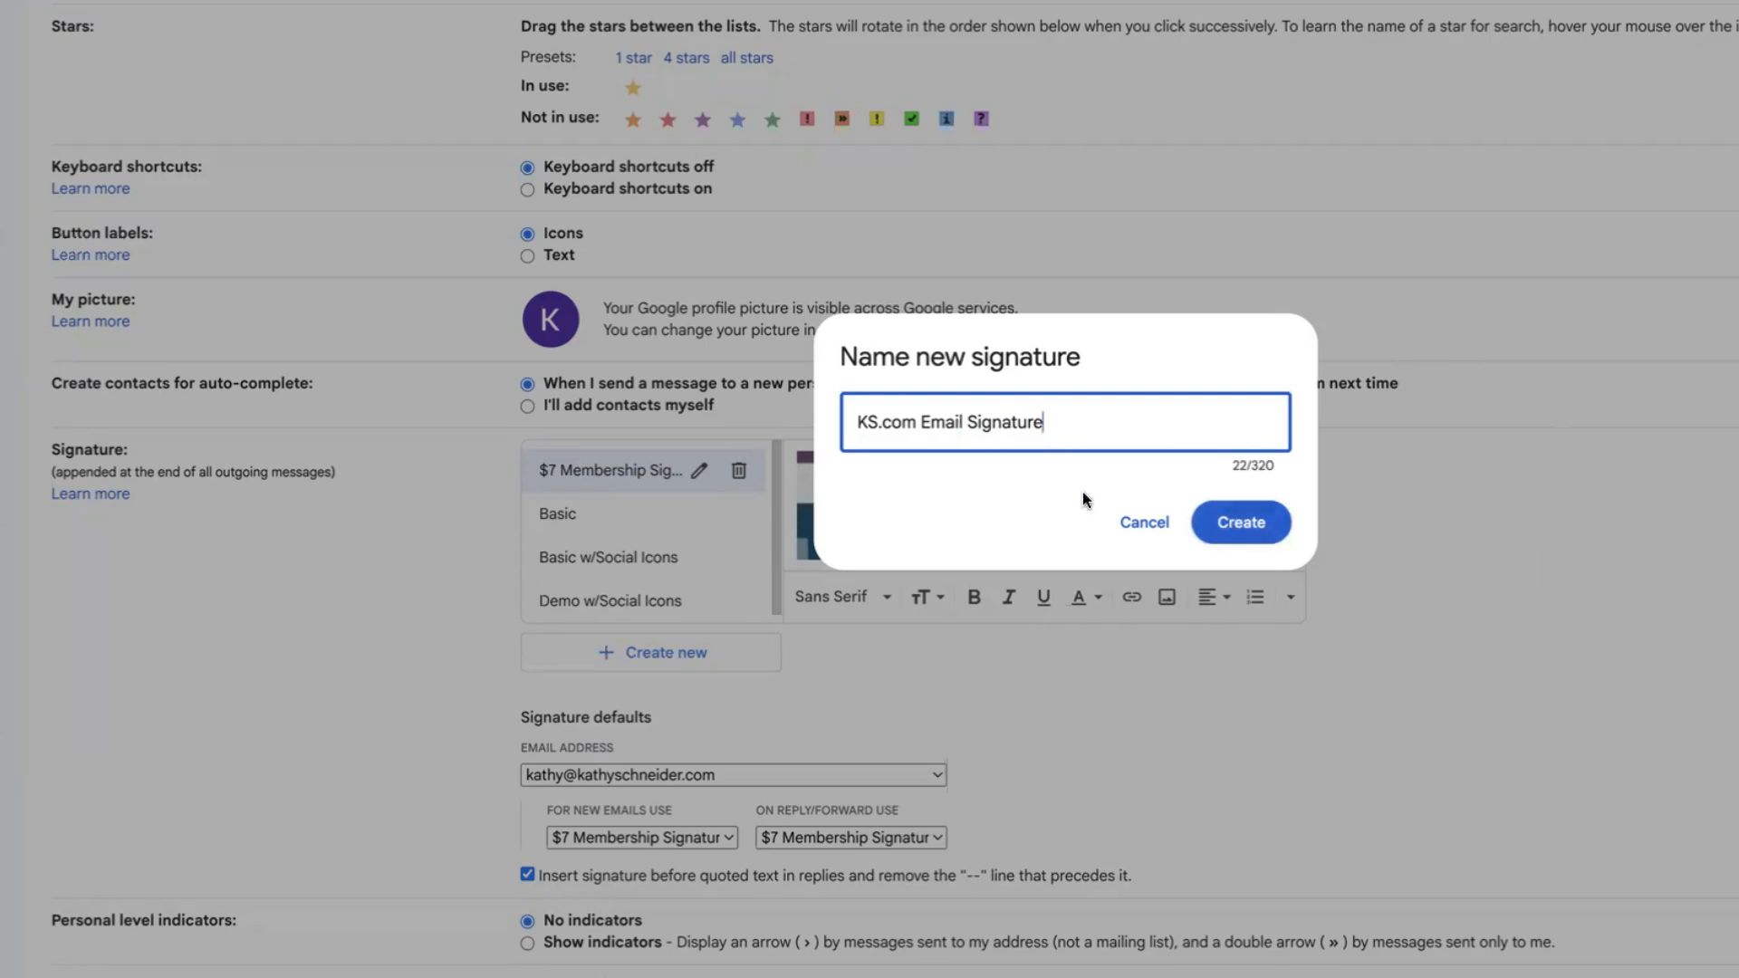
click(1230, 523)
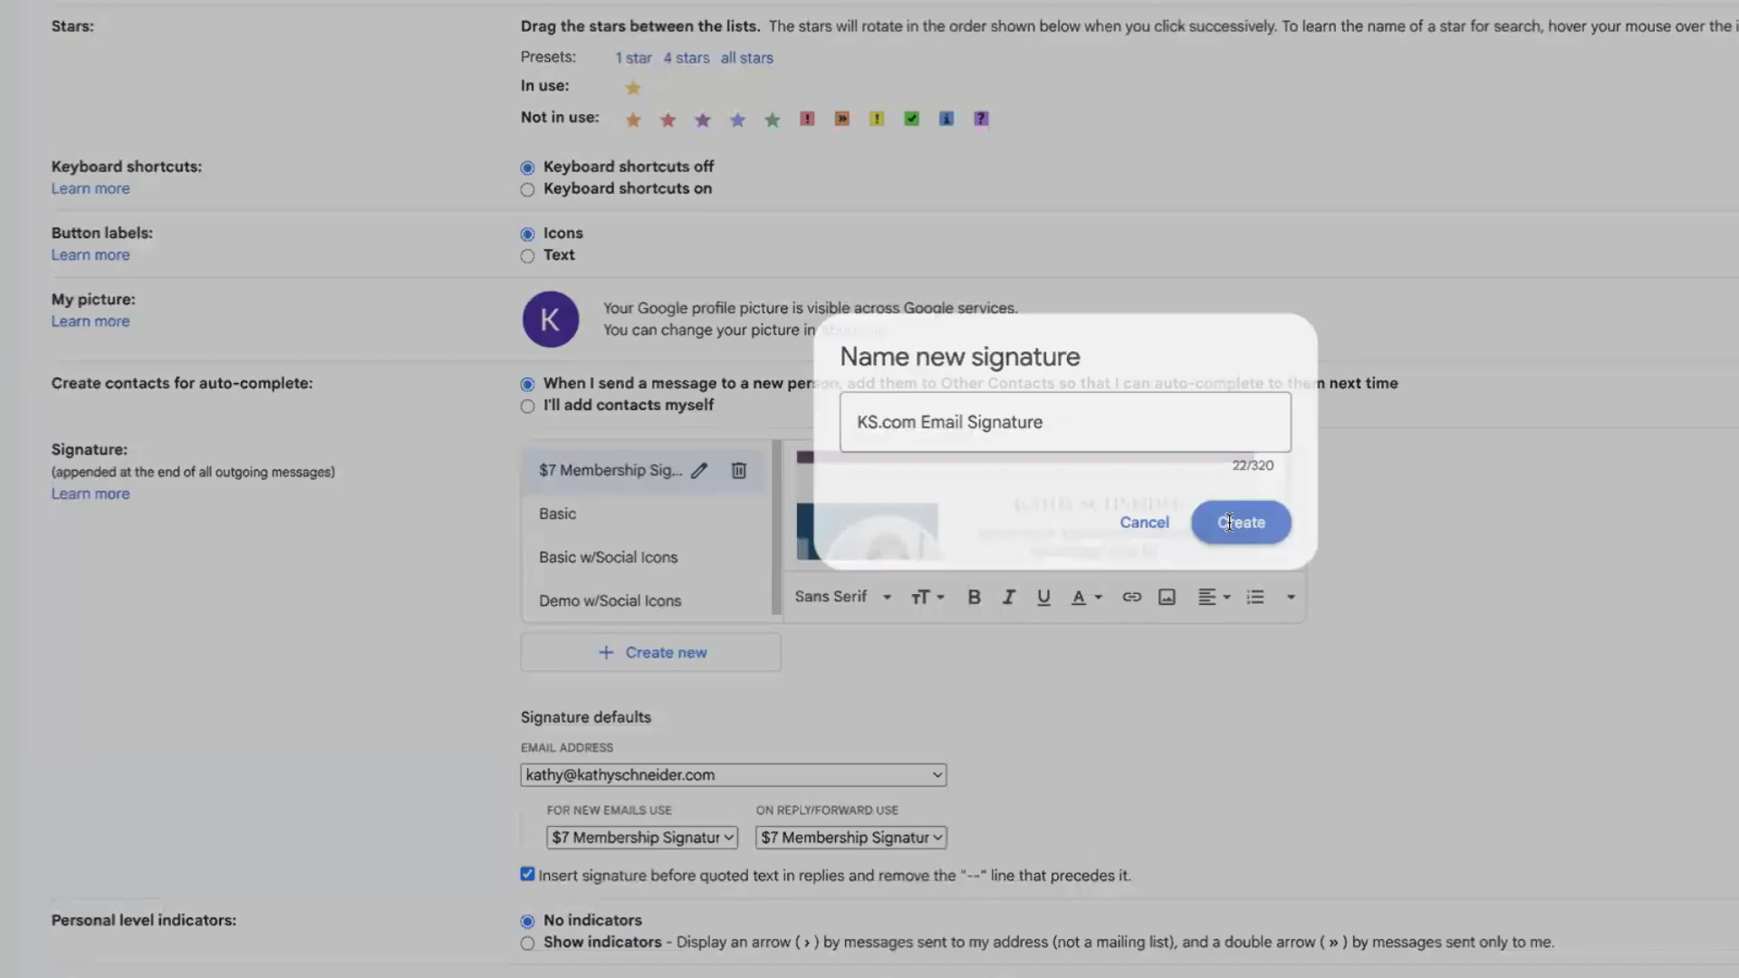
Insert the KS.com email signature image from the Emails folder in Google Drive into the new signature
scroll(856, 484, up, 2)
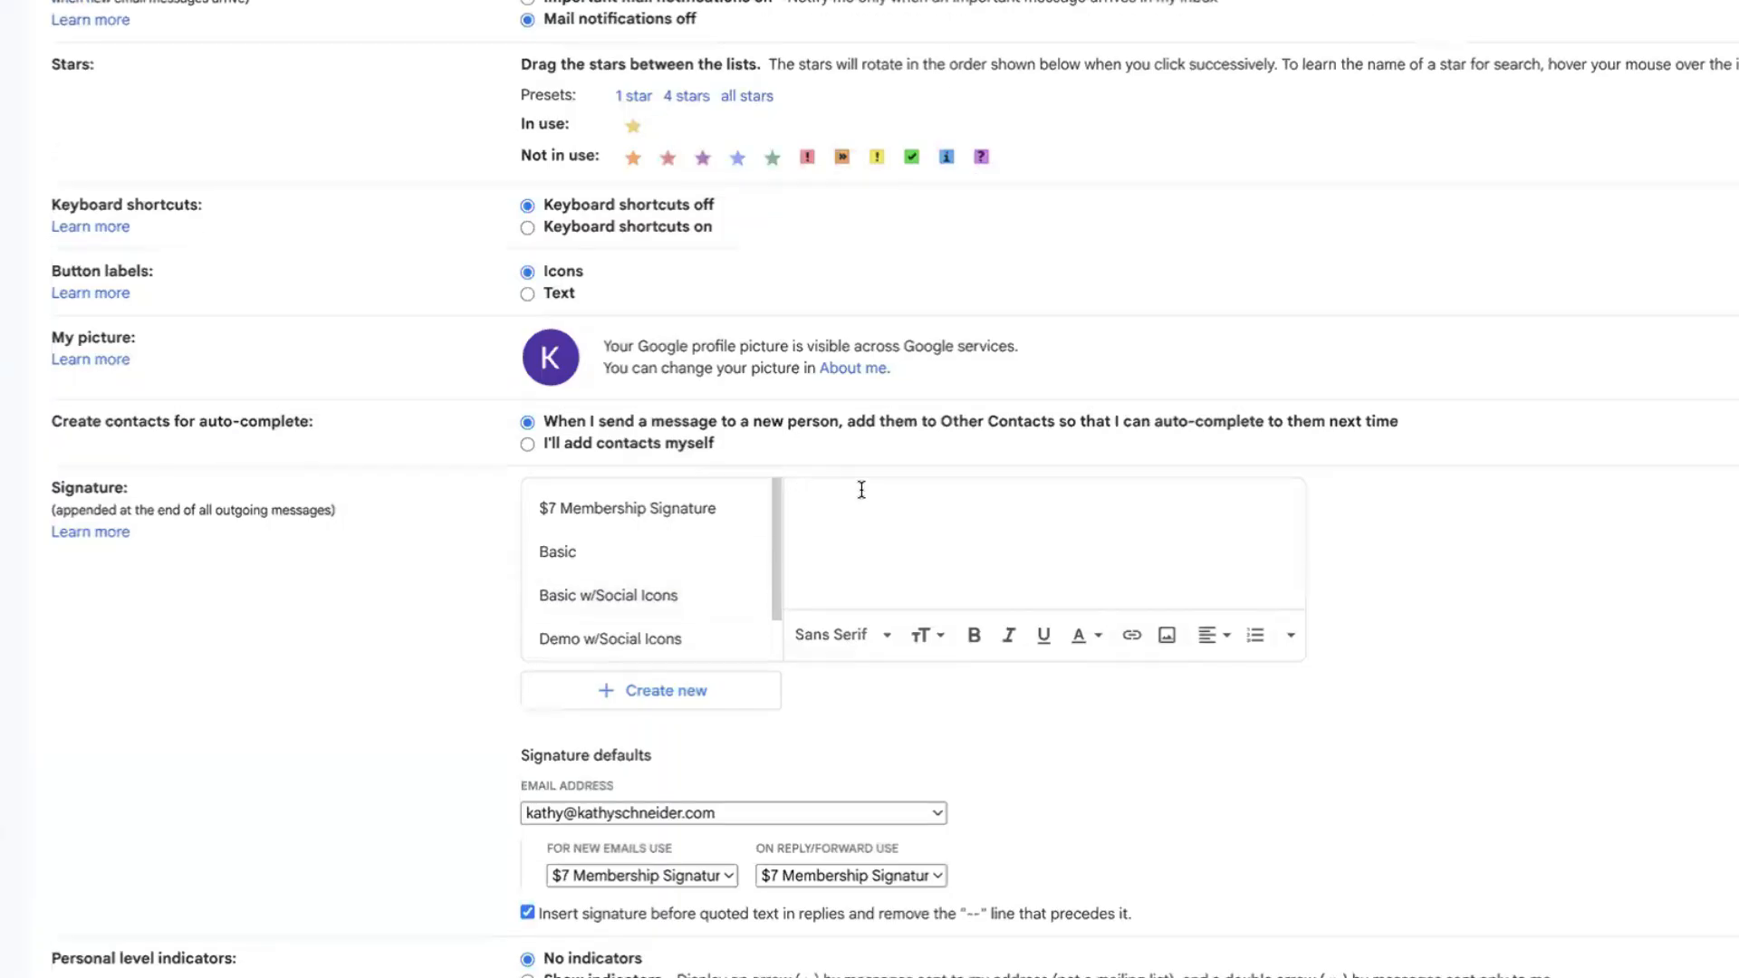
scroll(862, 489, up, 2)
scroll(842, 417, down, 4)
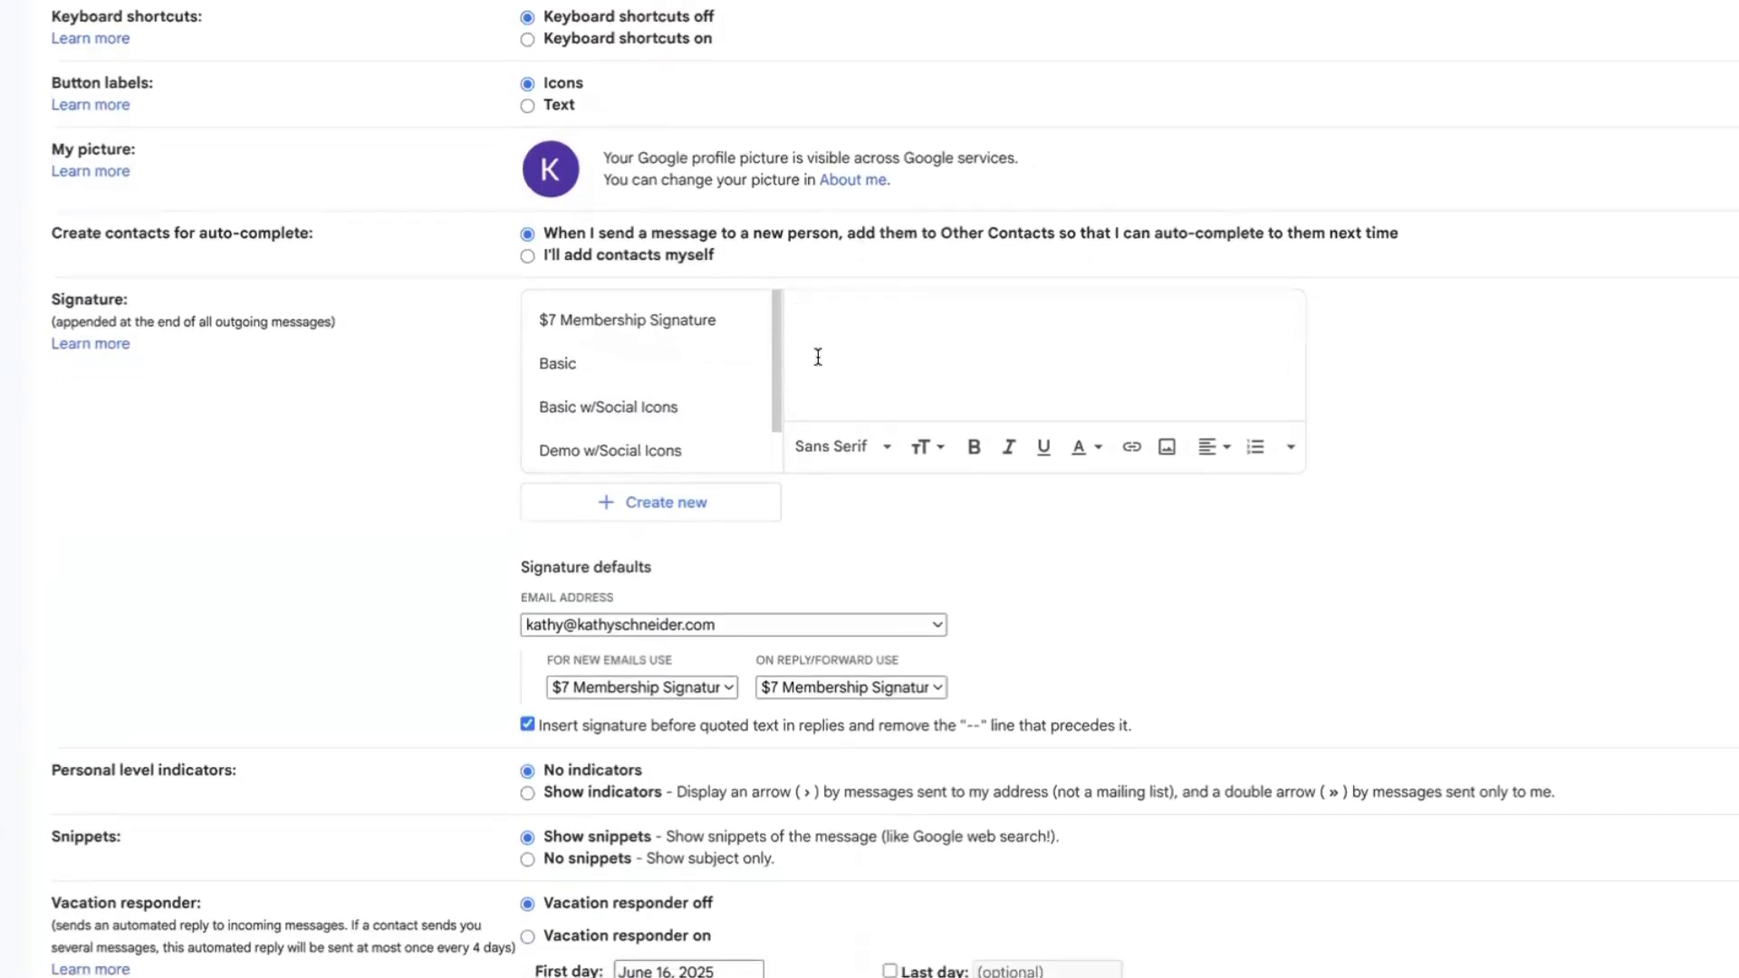
click(1167, 448)
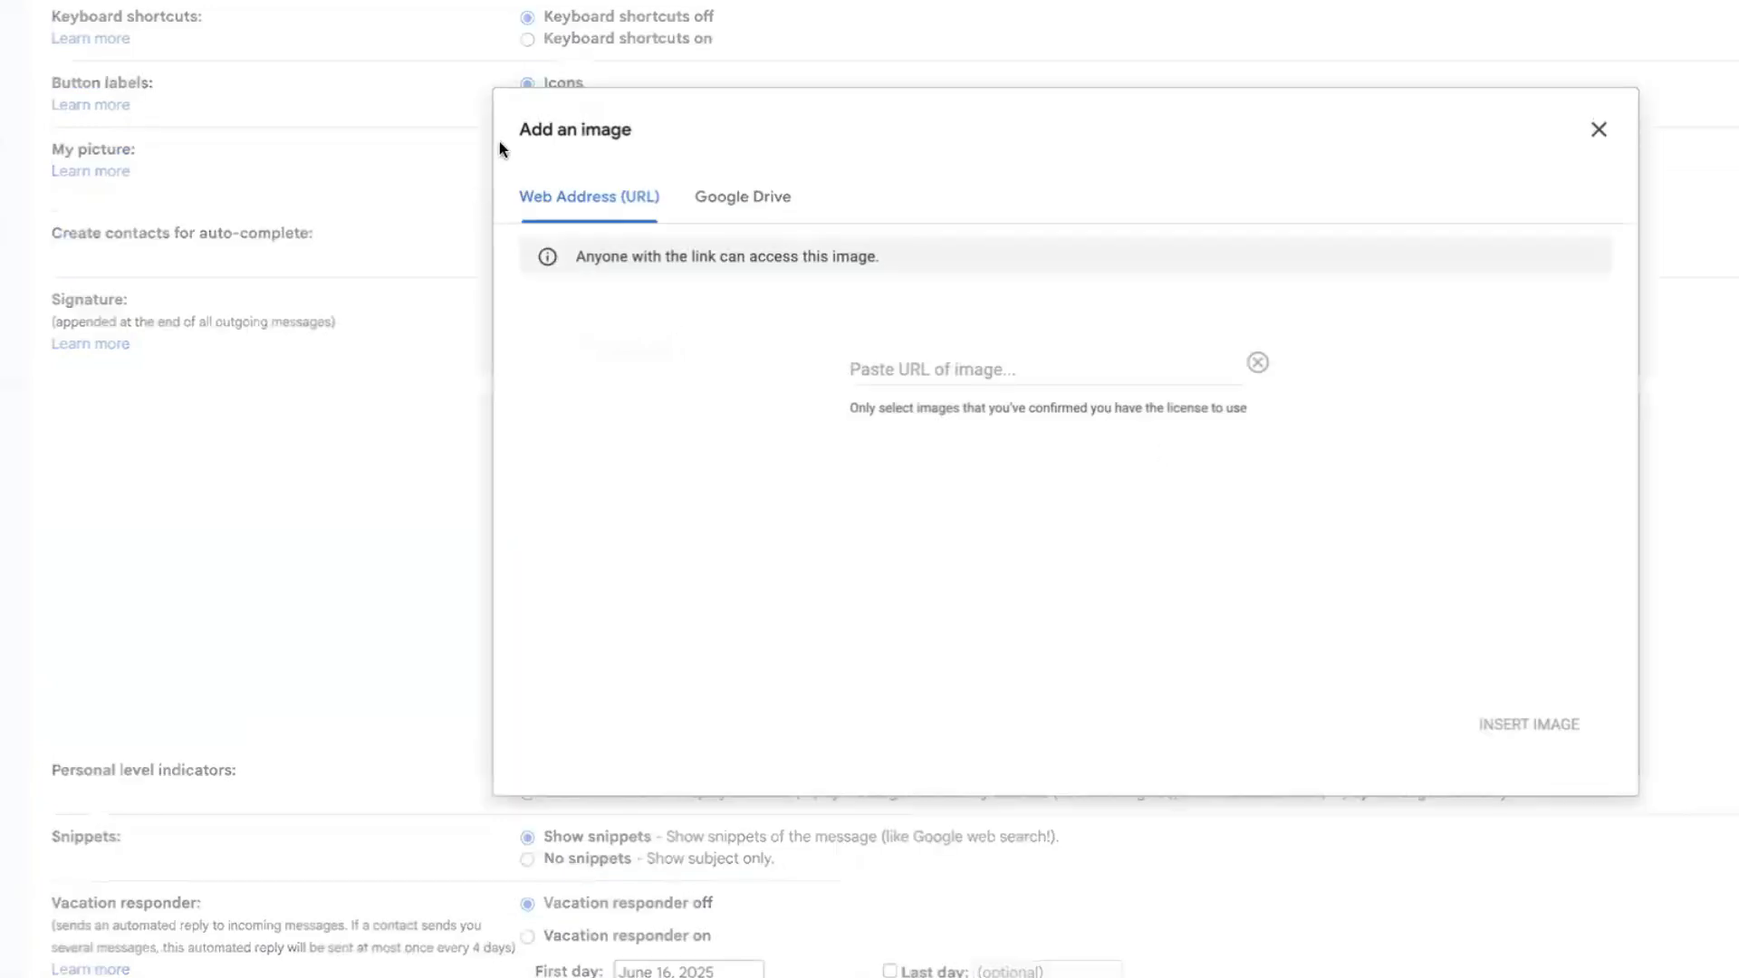
click(729, 196)
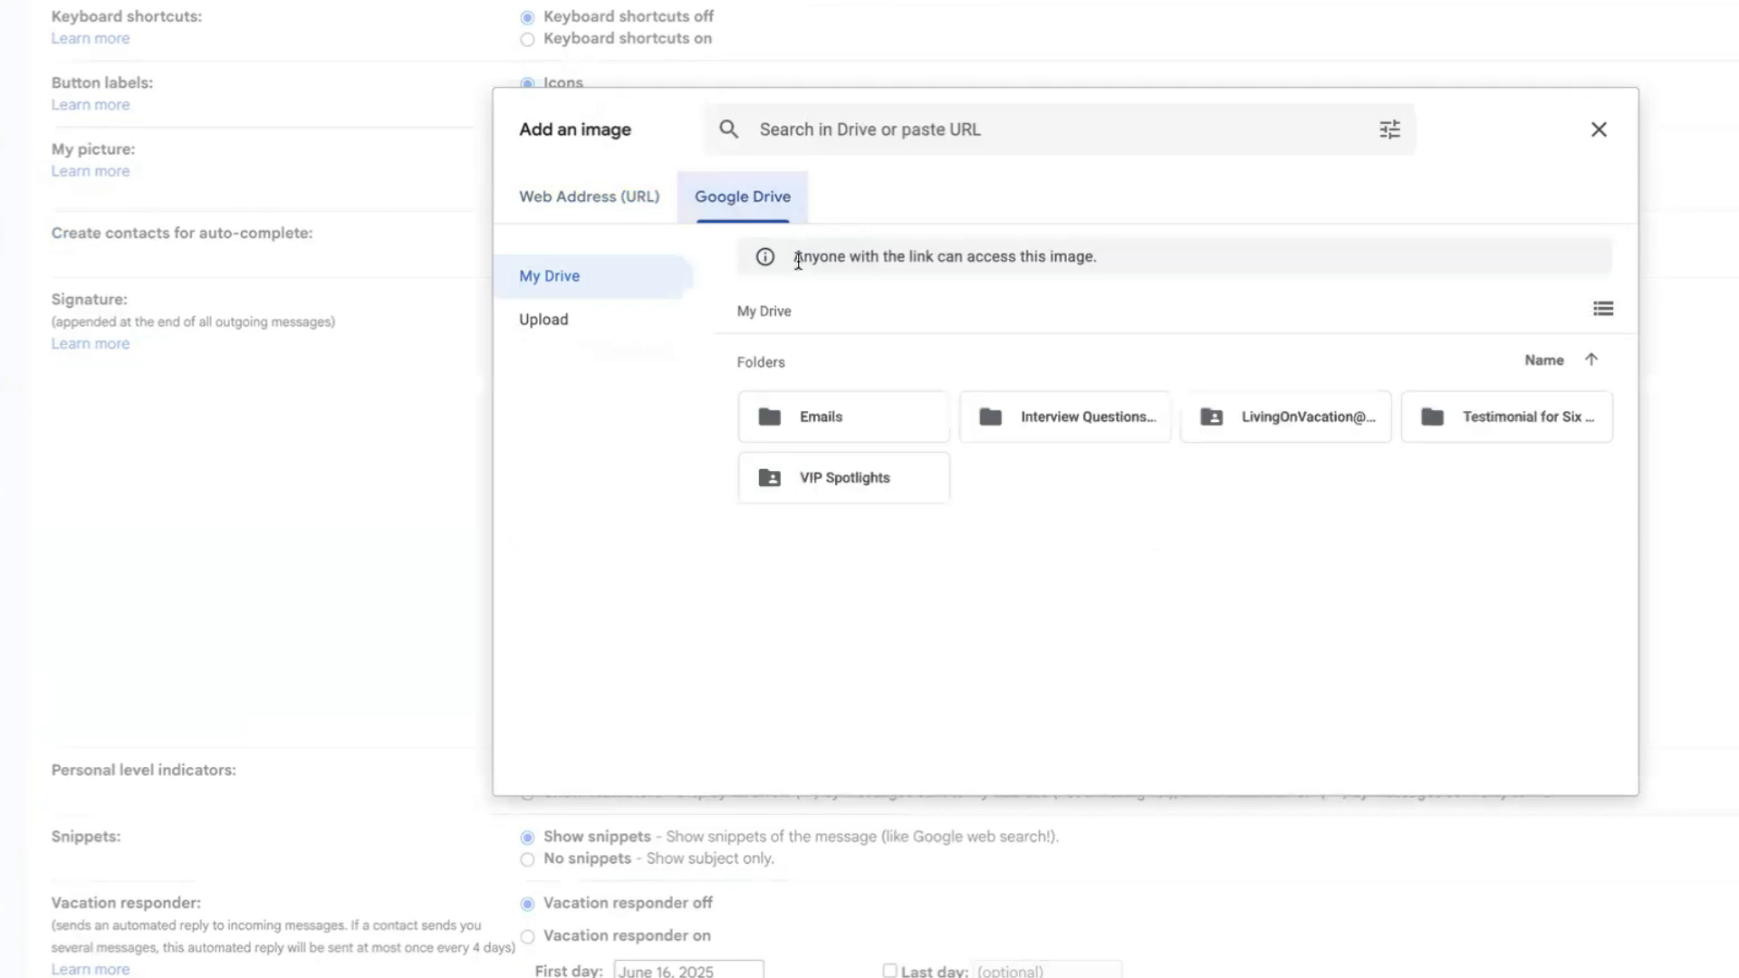
double_click(845, 420)
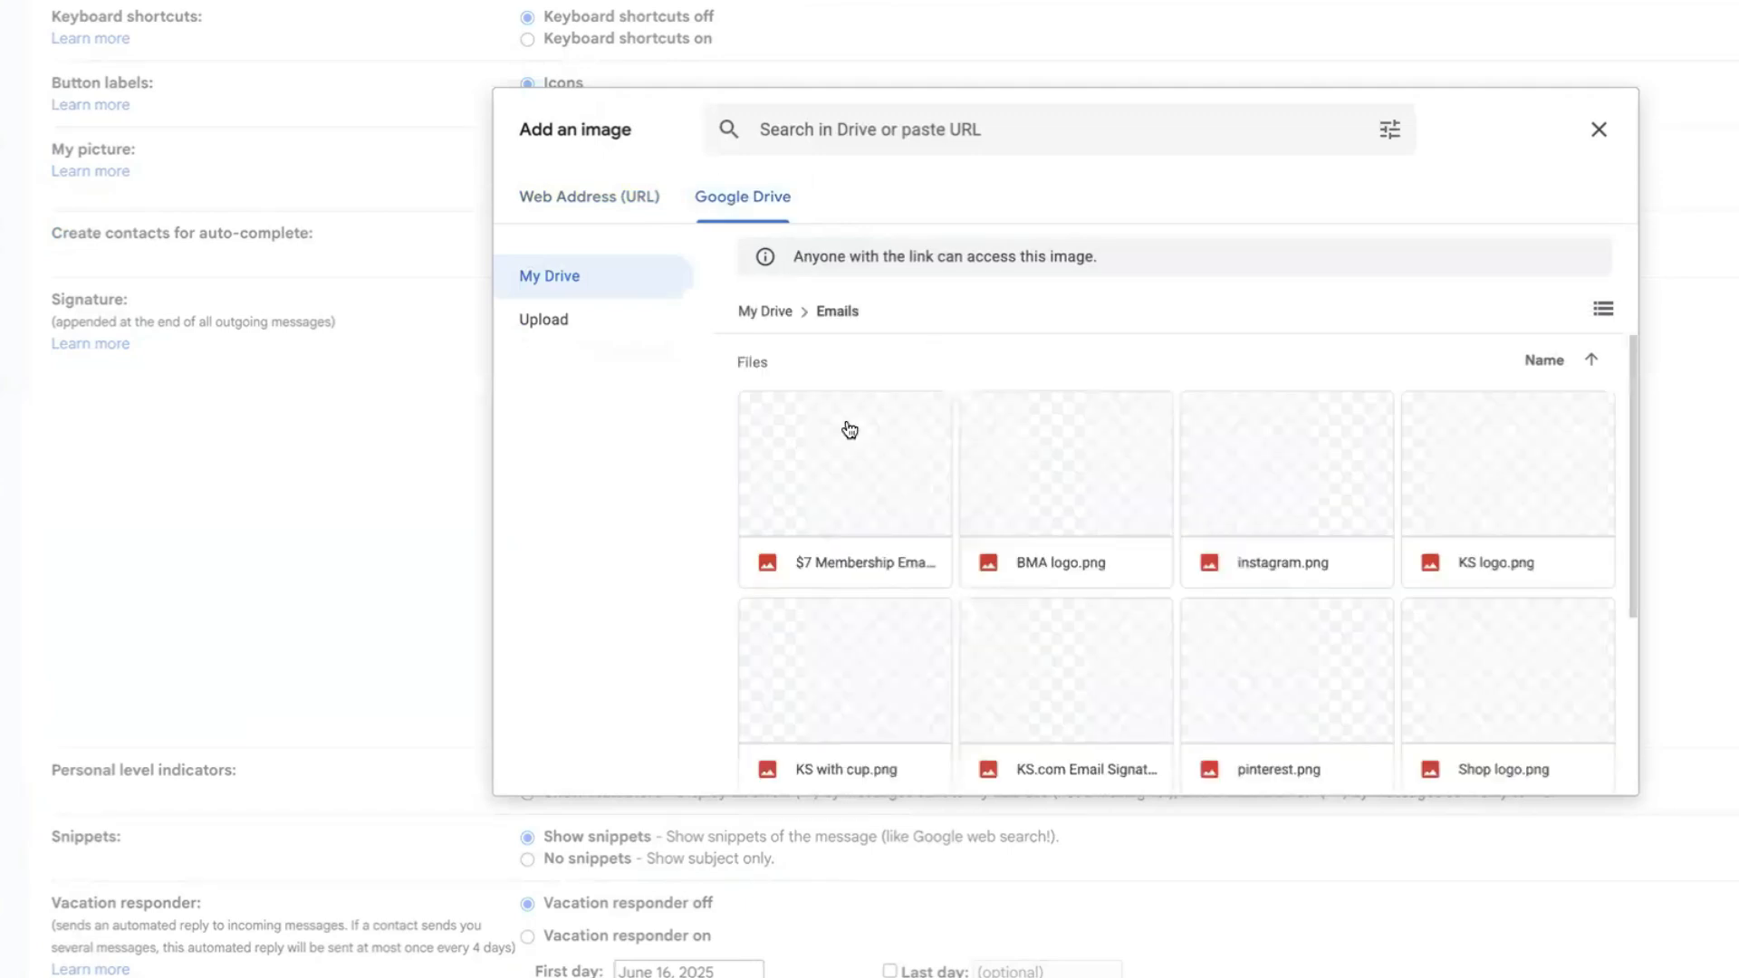
scroll(1106, 531, down, 1)
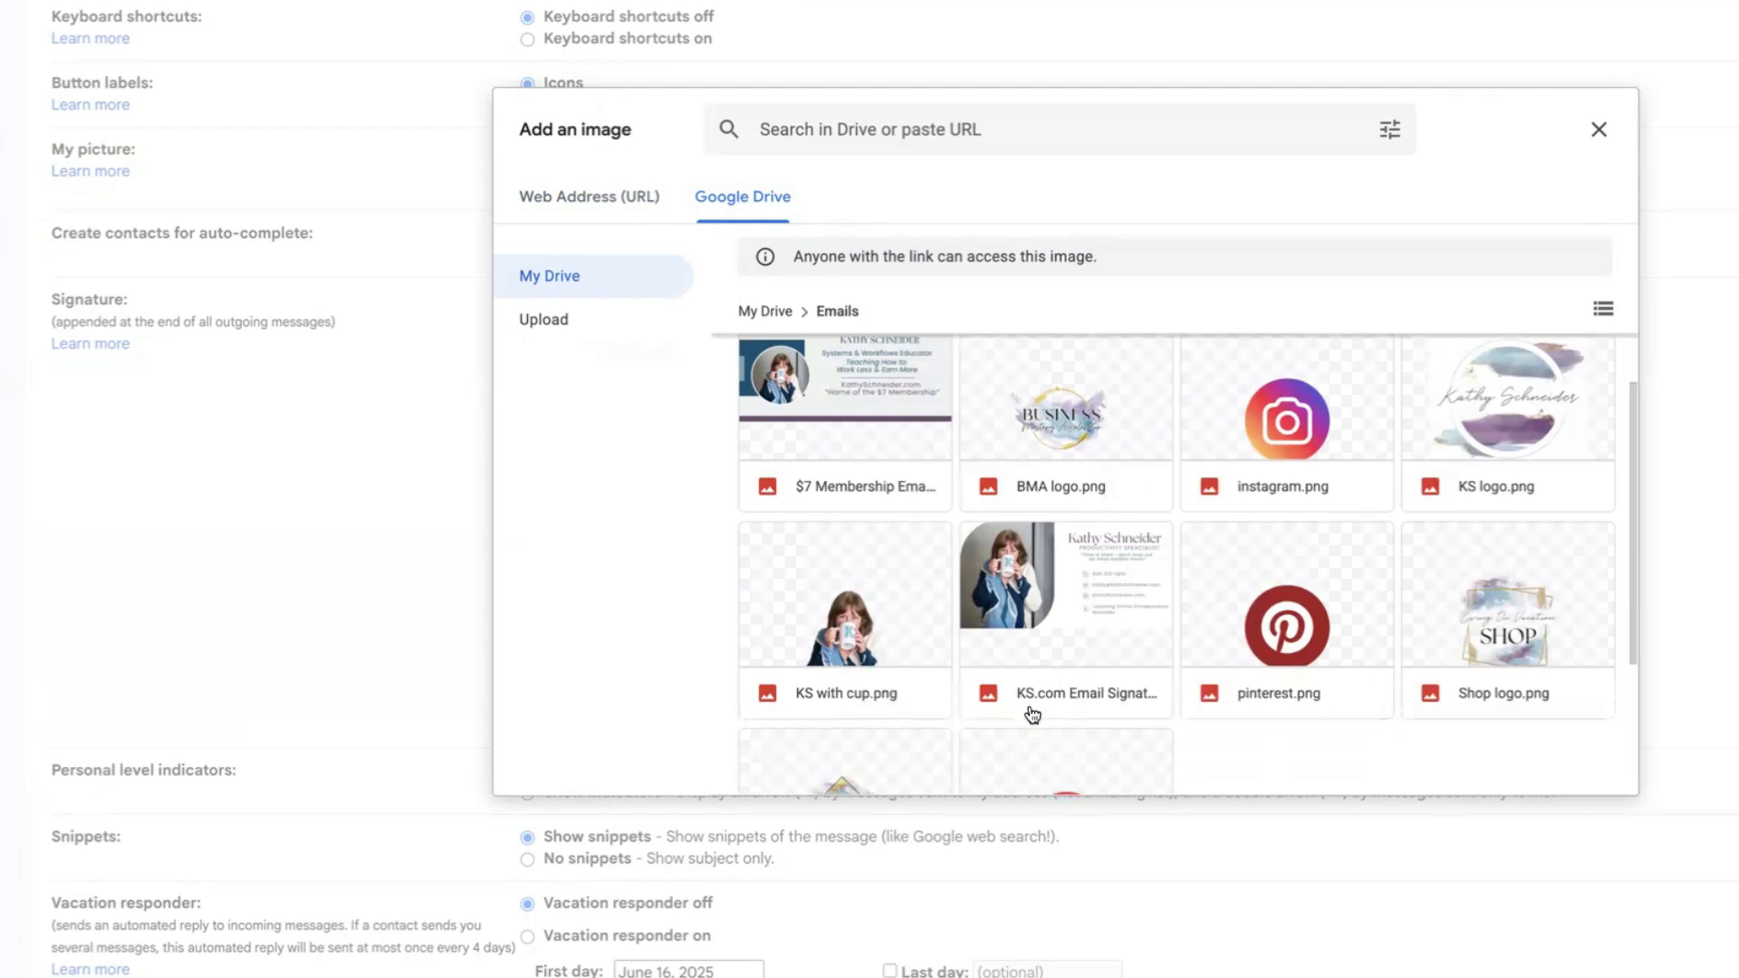
click(1092, 595)
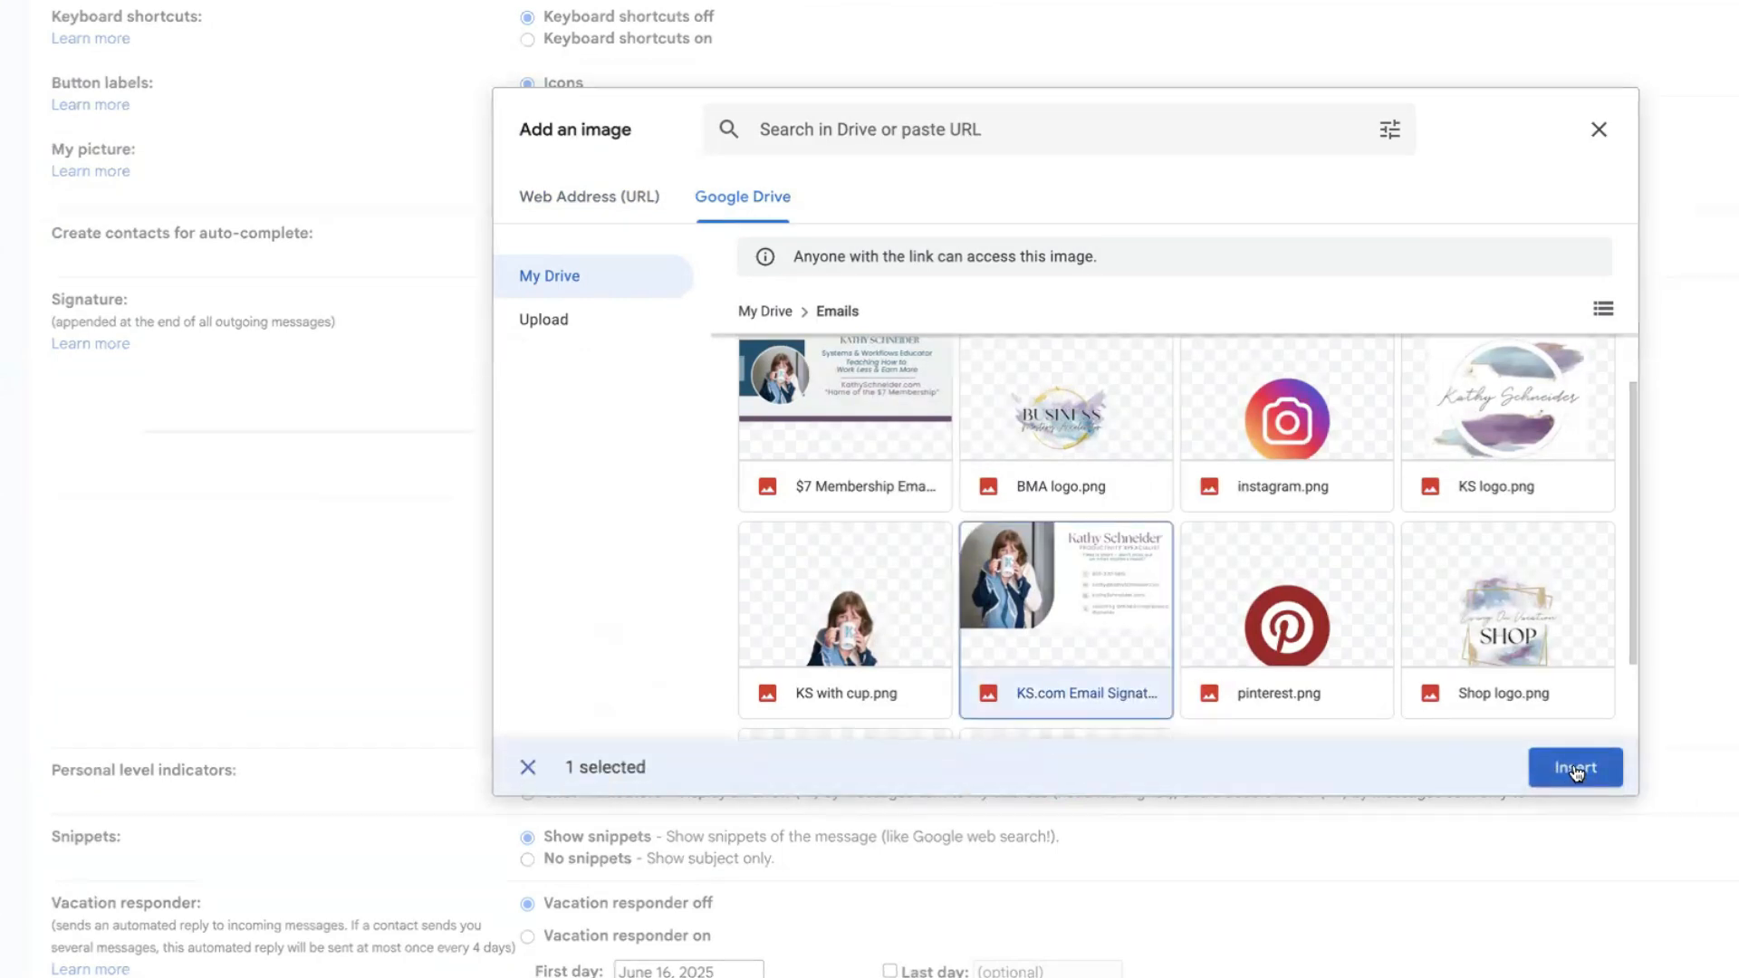
click(1576, 769)
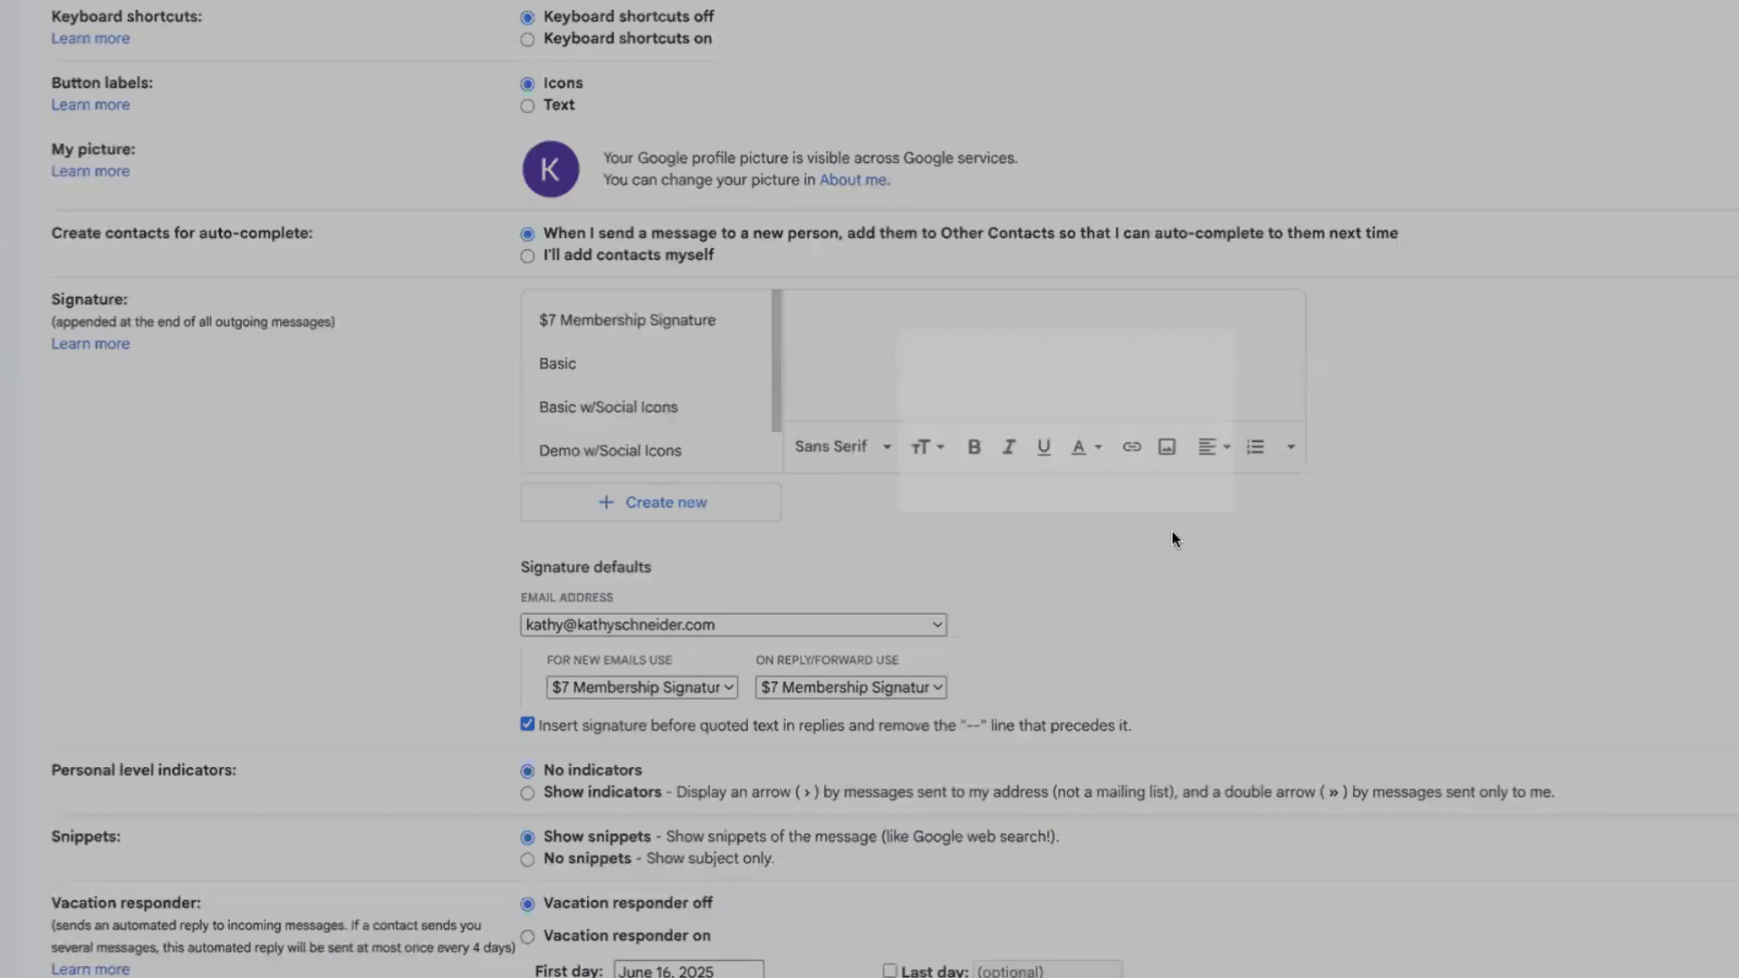
click(1215, 504)
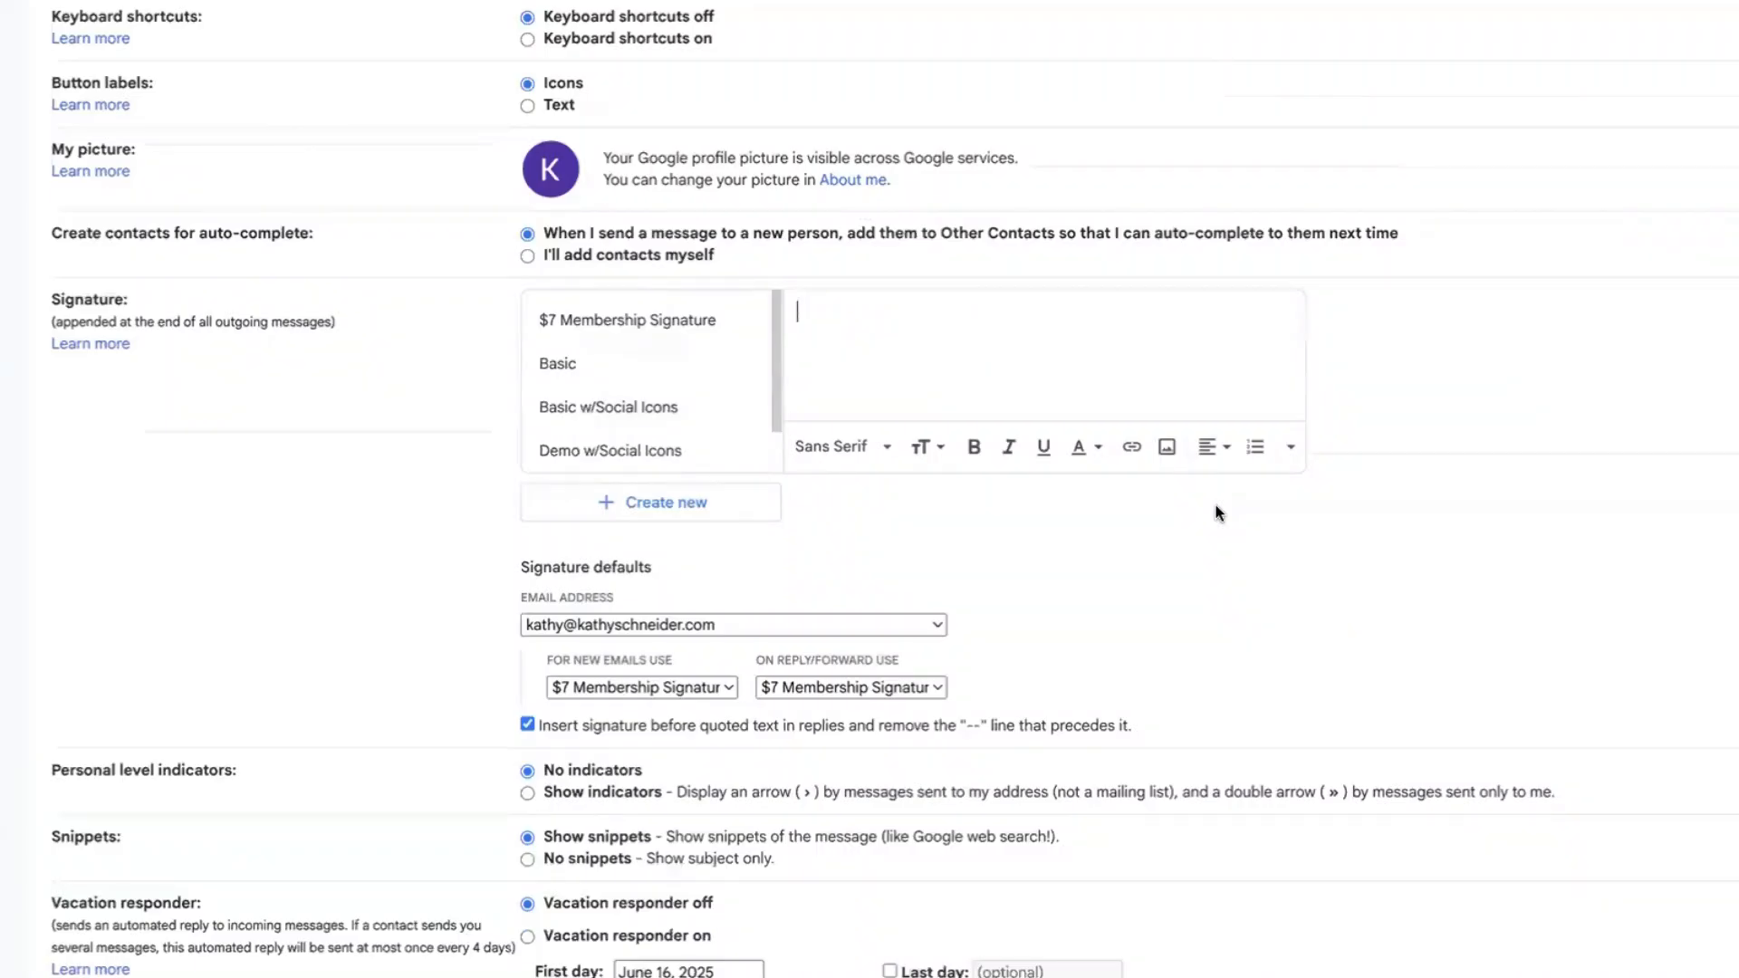
Link the inserted signature image to the owner's website, entering the site's name as link text and its address, and check the link
click(1277, 342)
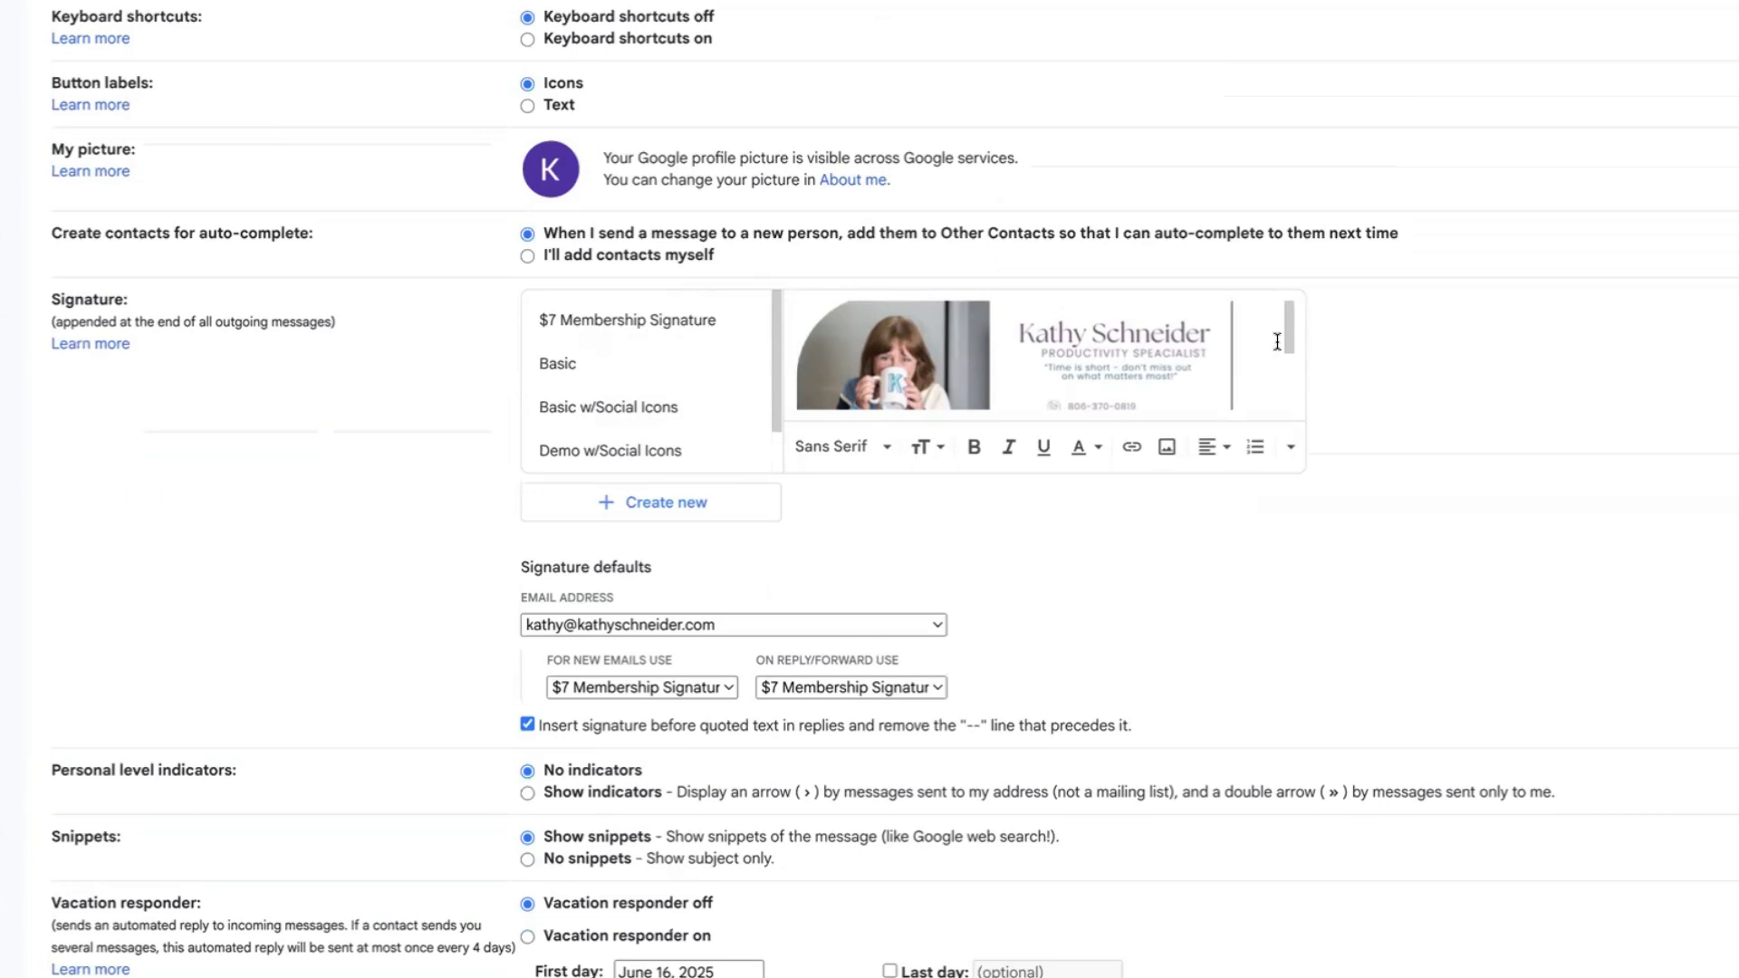
click(1164, 346)
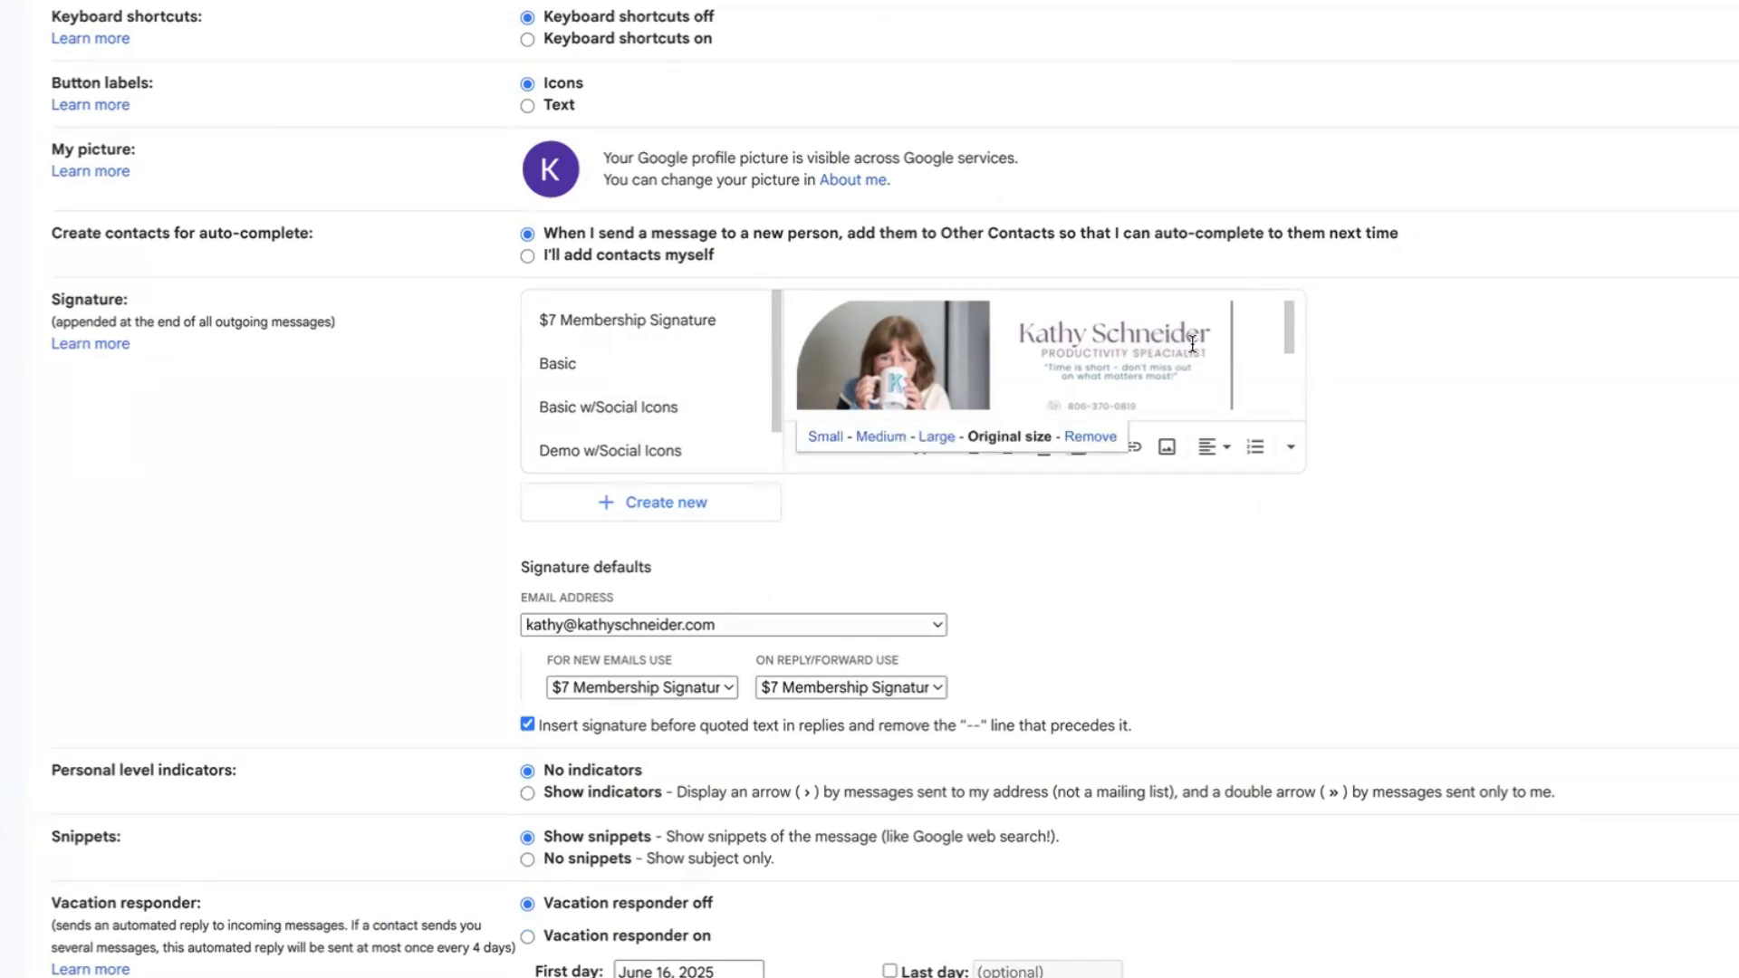
mouse_move(1193, 344)
mouse_down()
mouse_move(1055, 347)
mouse_move(1176, 355)
mouse_up()
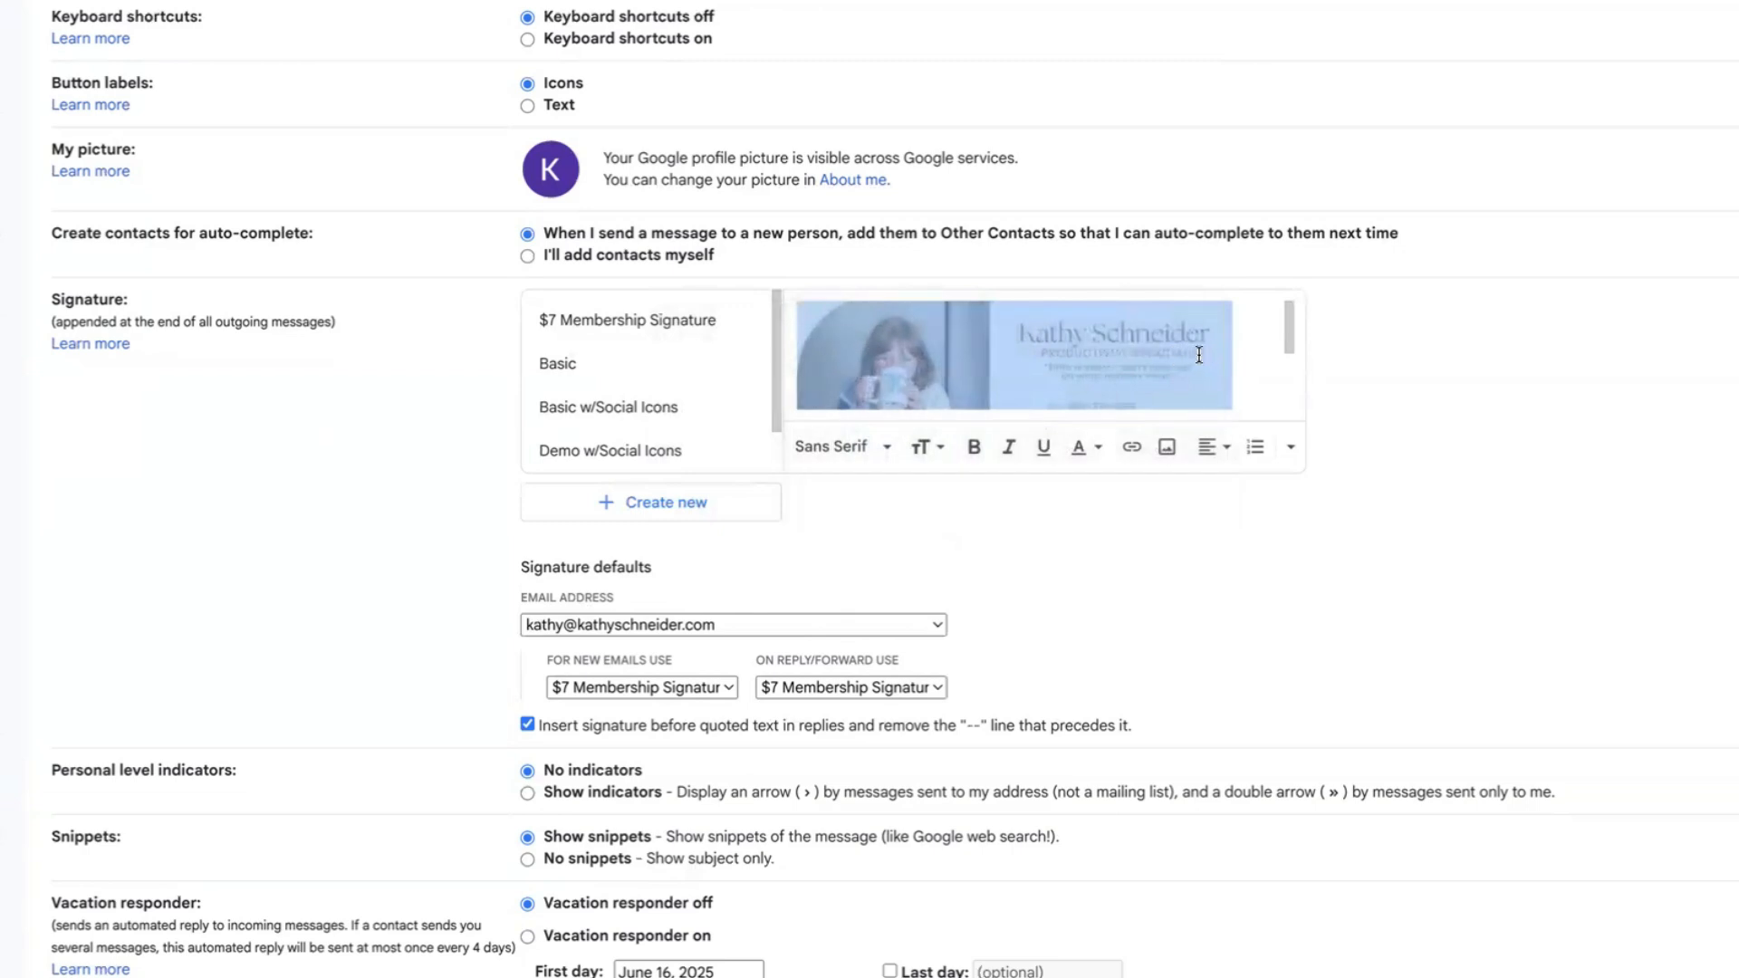
click(1132, 450)
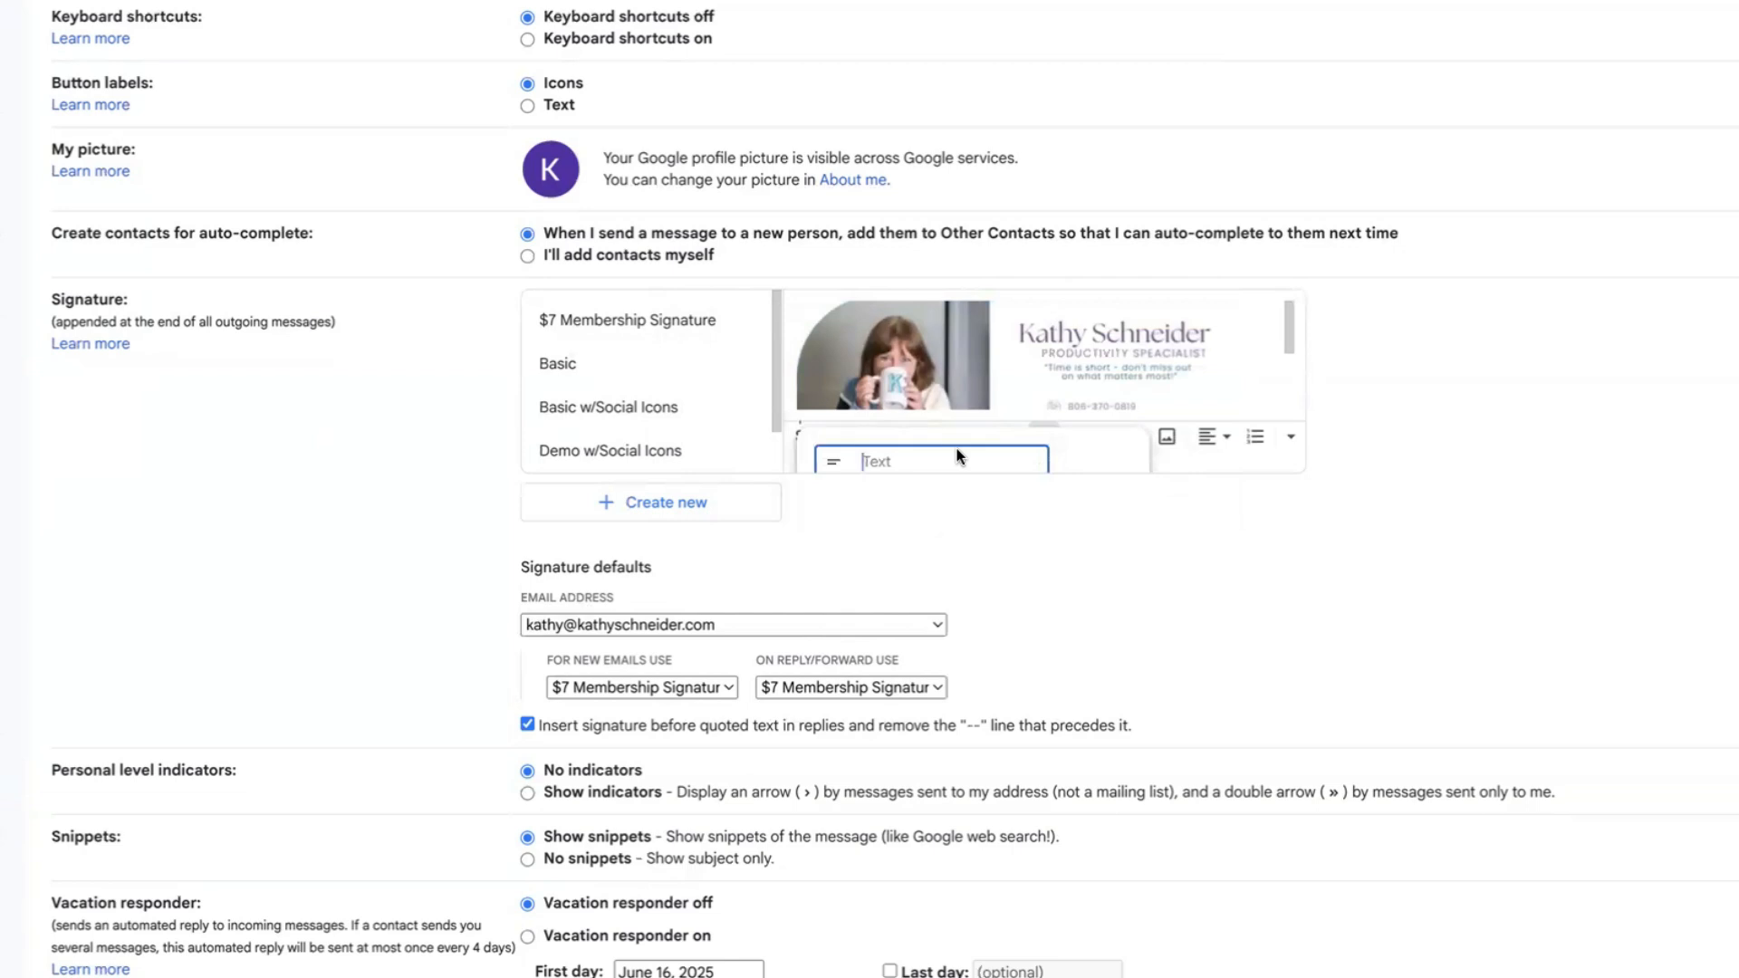
text(We)
key(BackSpace)
key(BackSpace)
text(Kathy Website)
key(Tab)
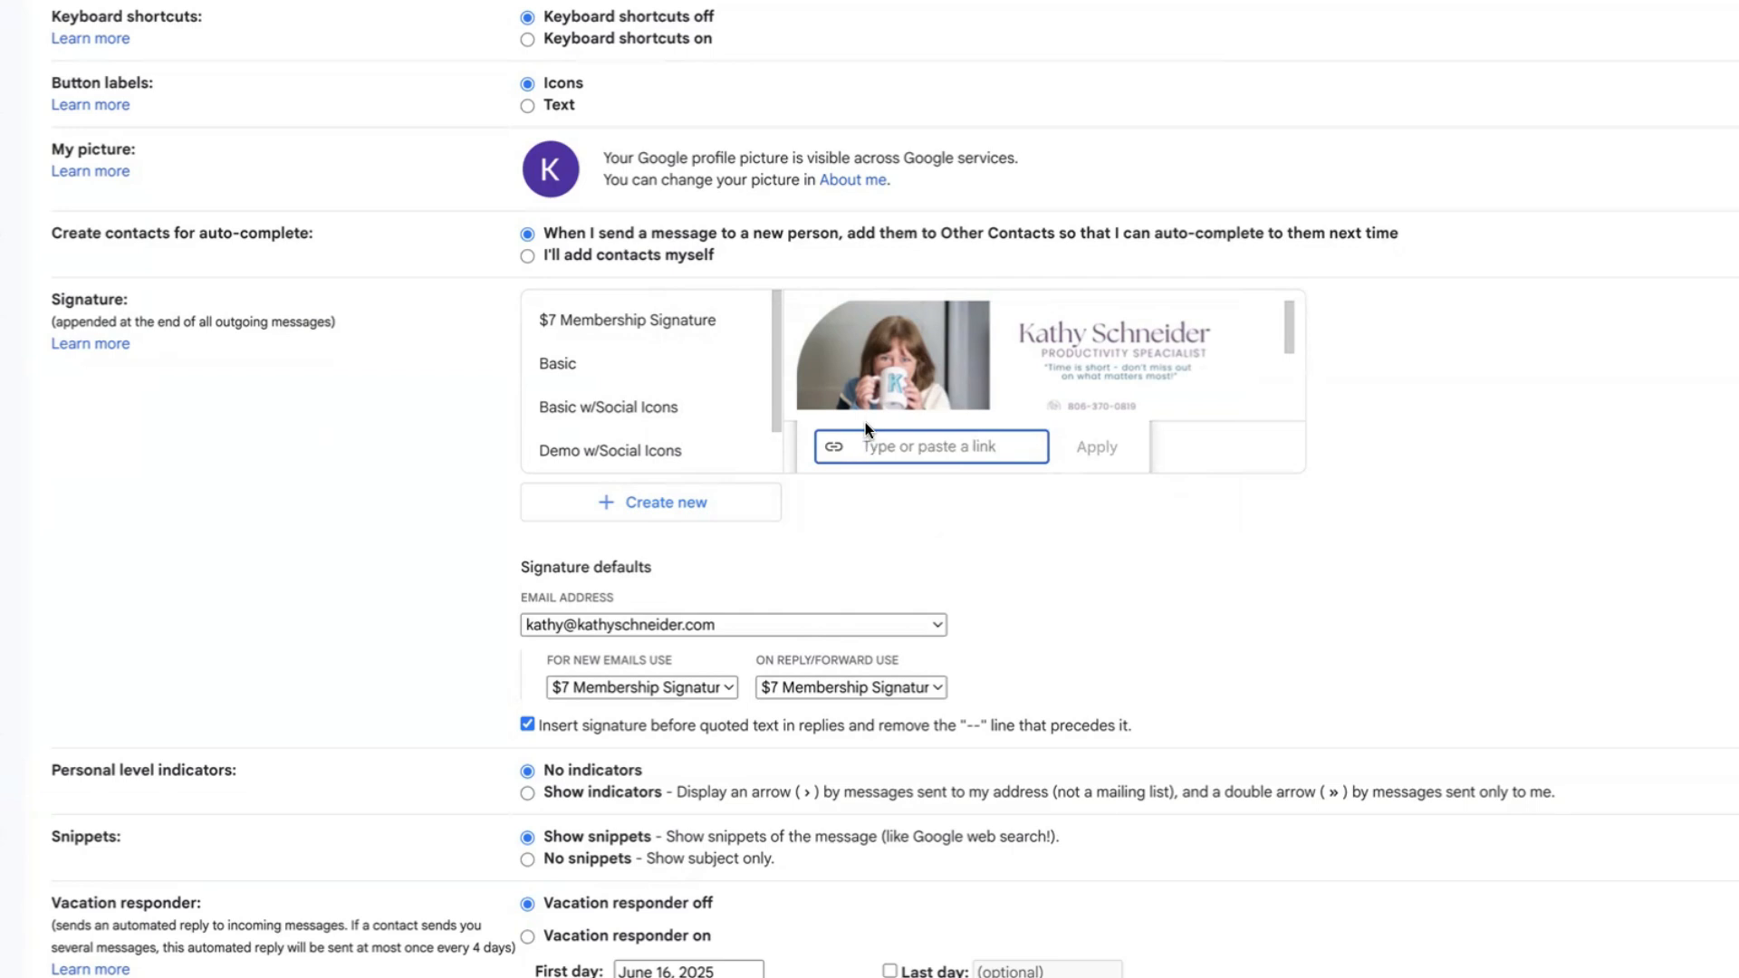
text(KathySchneider.com)
click(1097, 447)
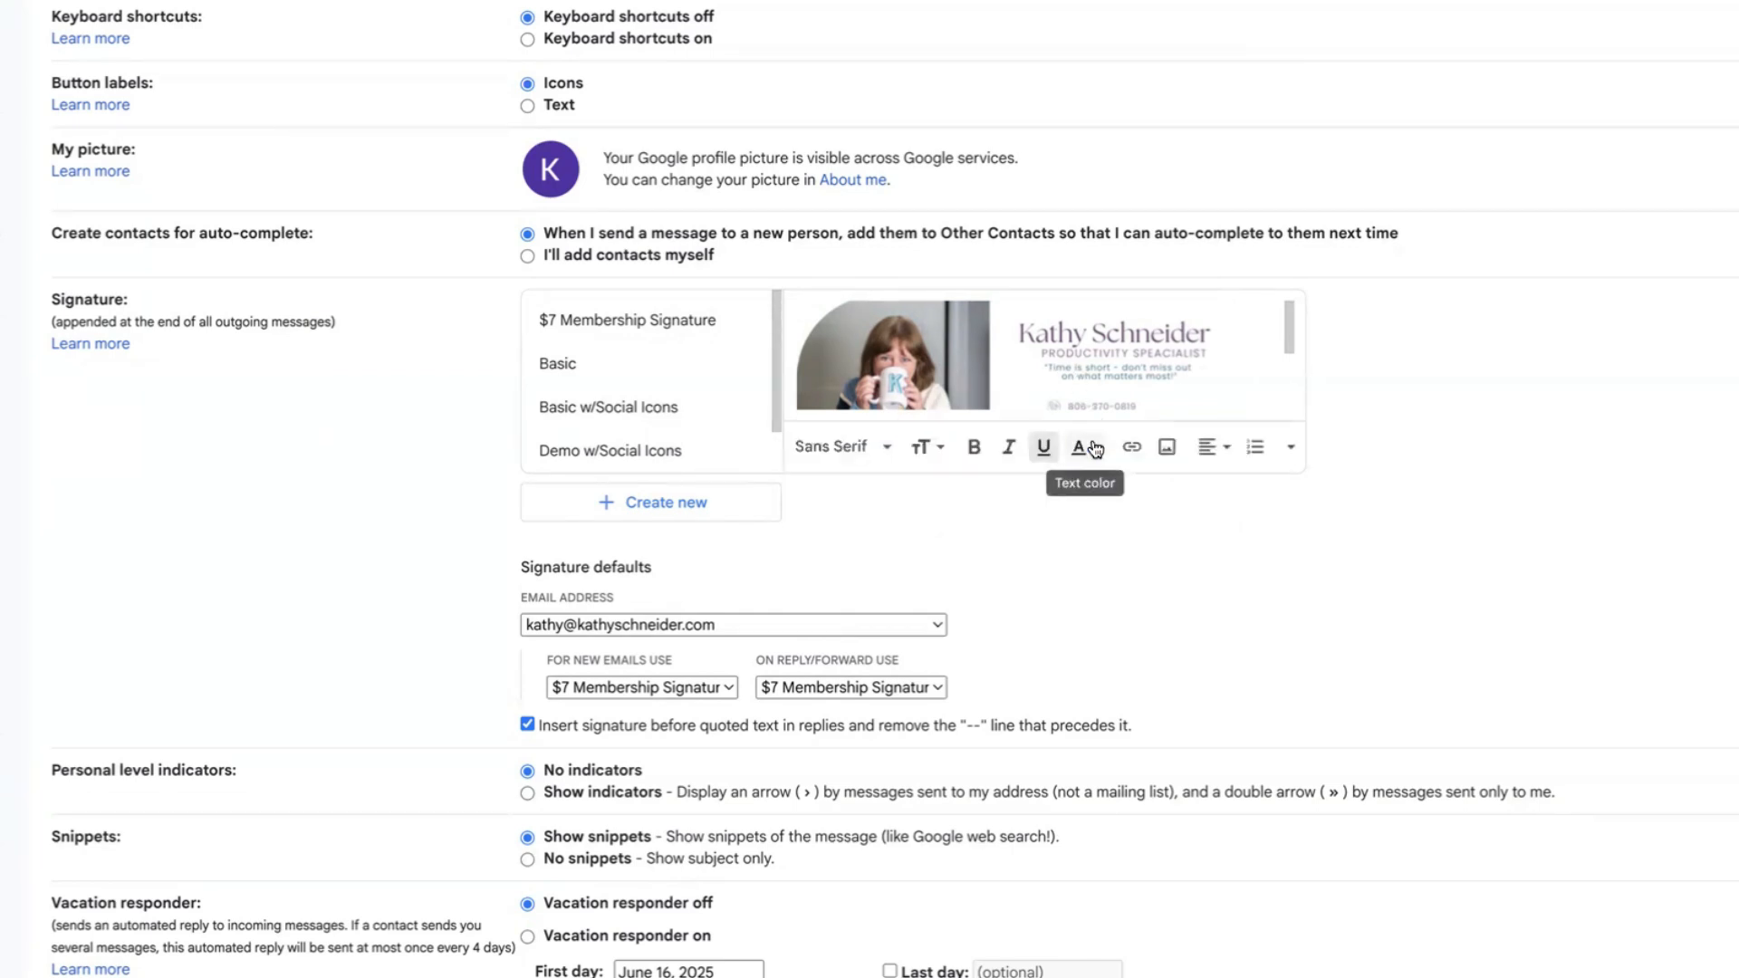
click(1198, 367)
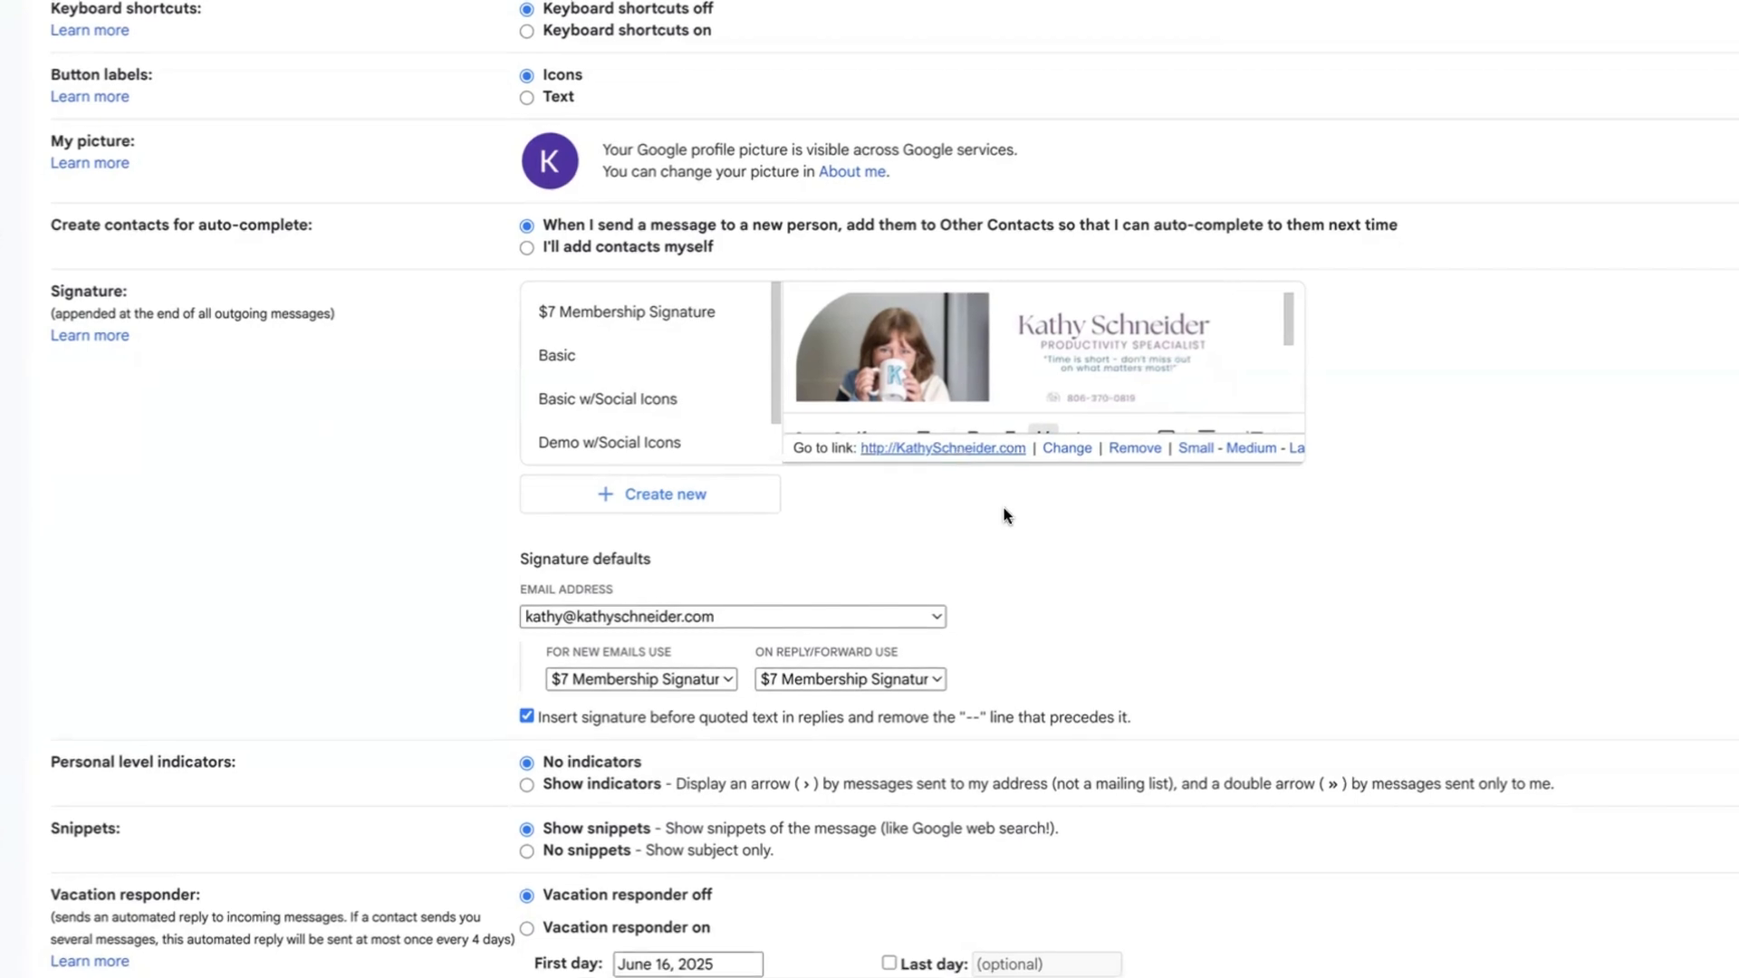
Save the changed Gmail settings with the new signature
scroll(1658, 562, down, 2)
scroll(1634, 527, down, 5)
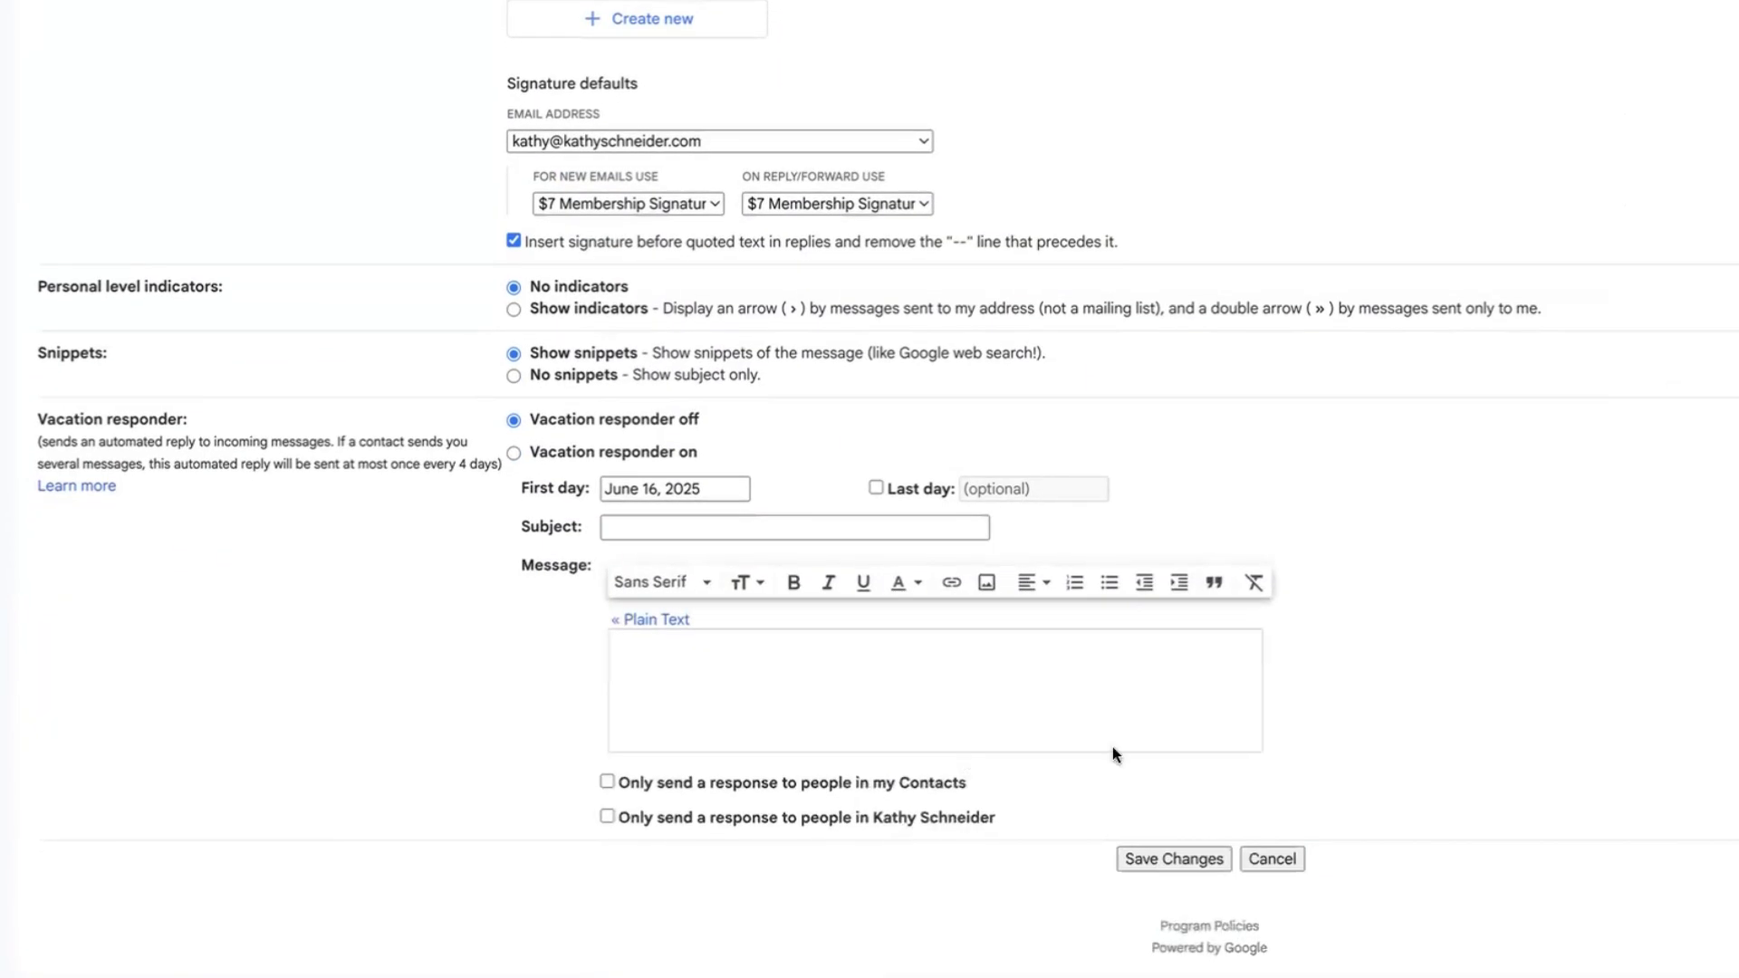
click(1178, 855)
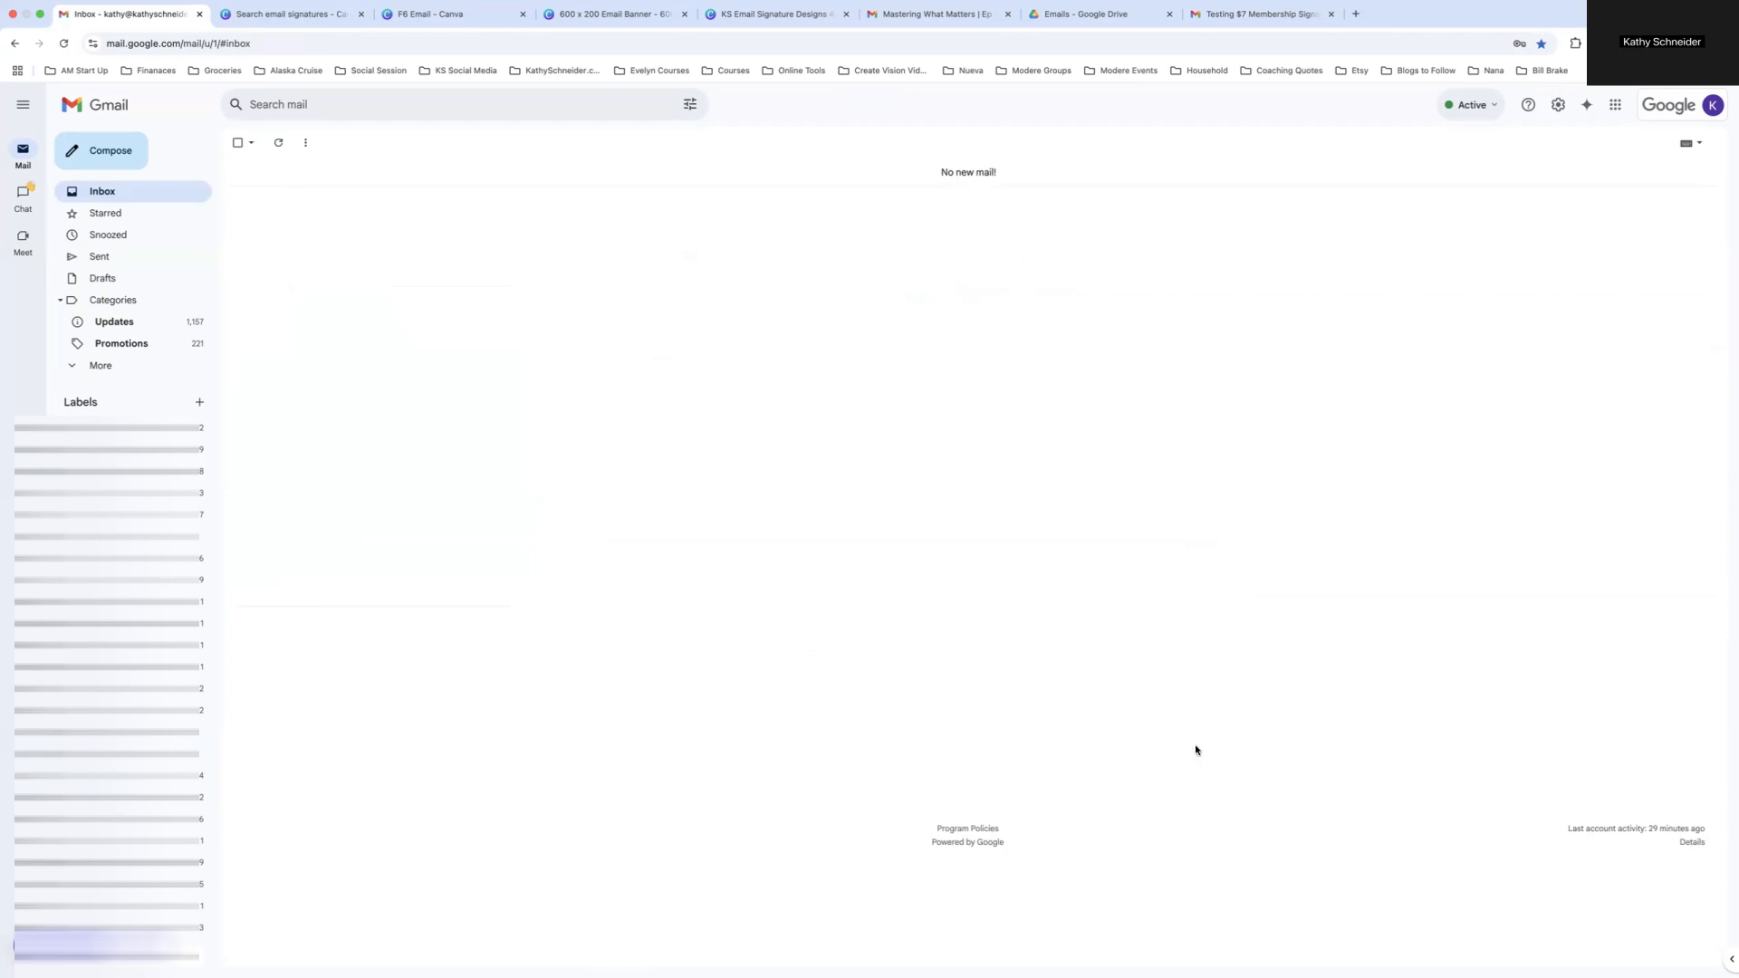
Test the linked signature image in the "Testing $7 Membership Signature" email, then close the waitlist page it leads to
click(1263, 16)
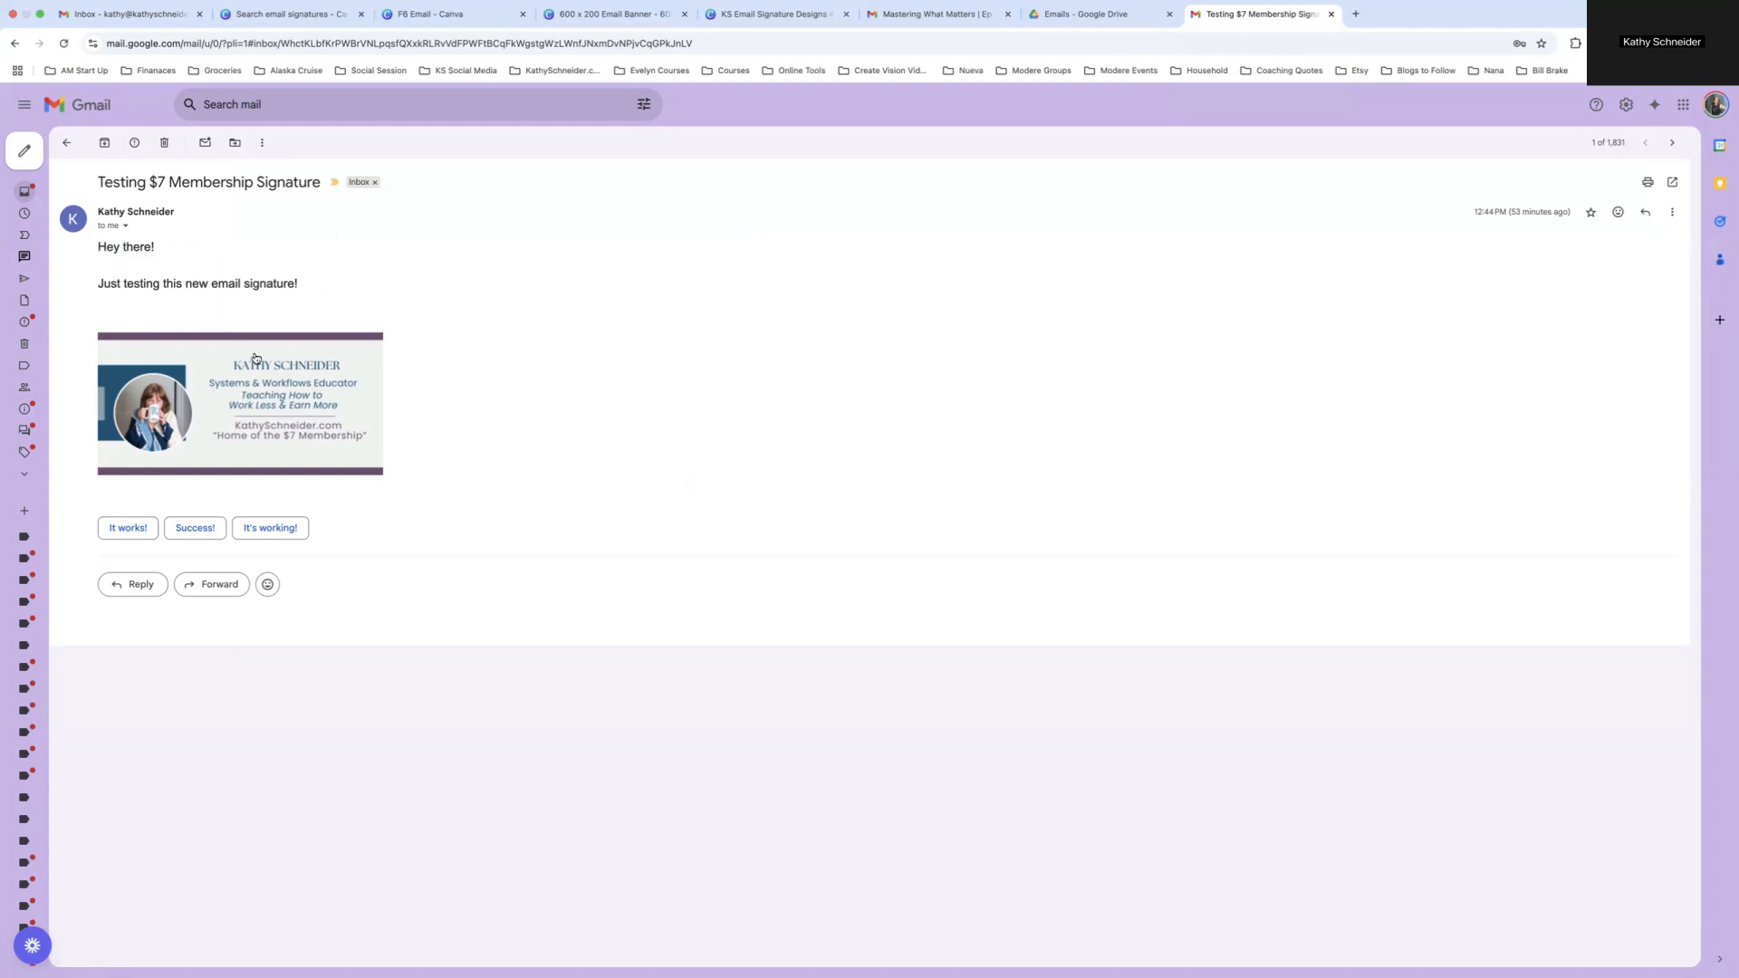
click(291, 404)
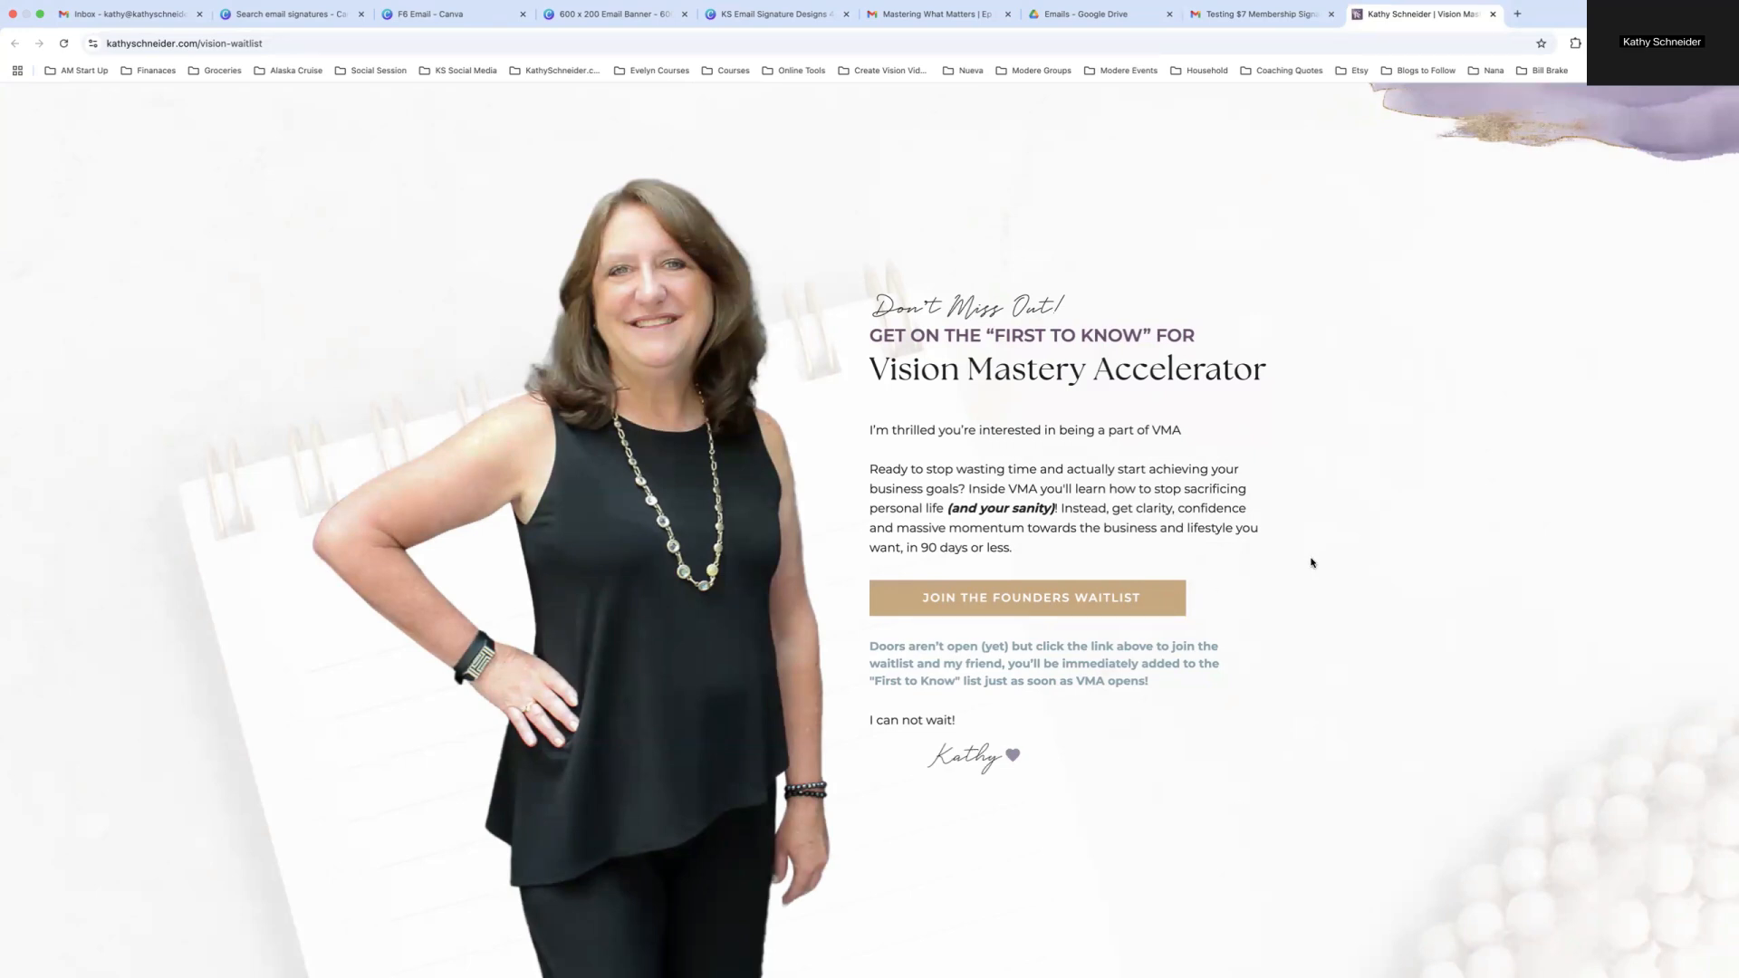
click(1495, 15)
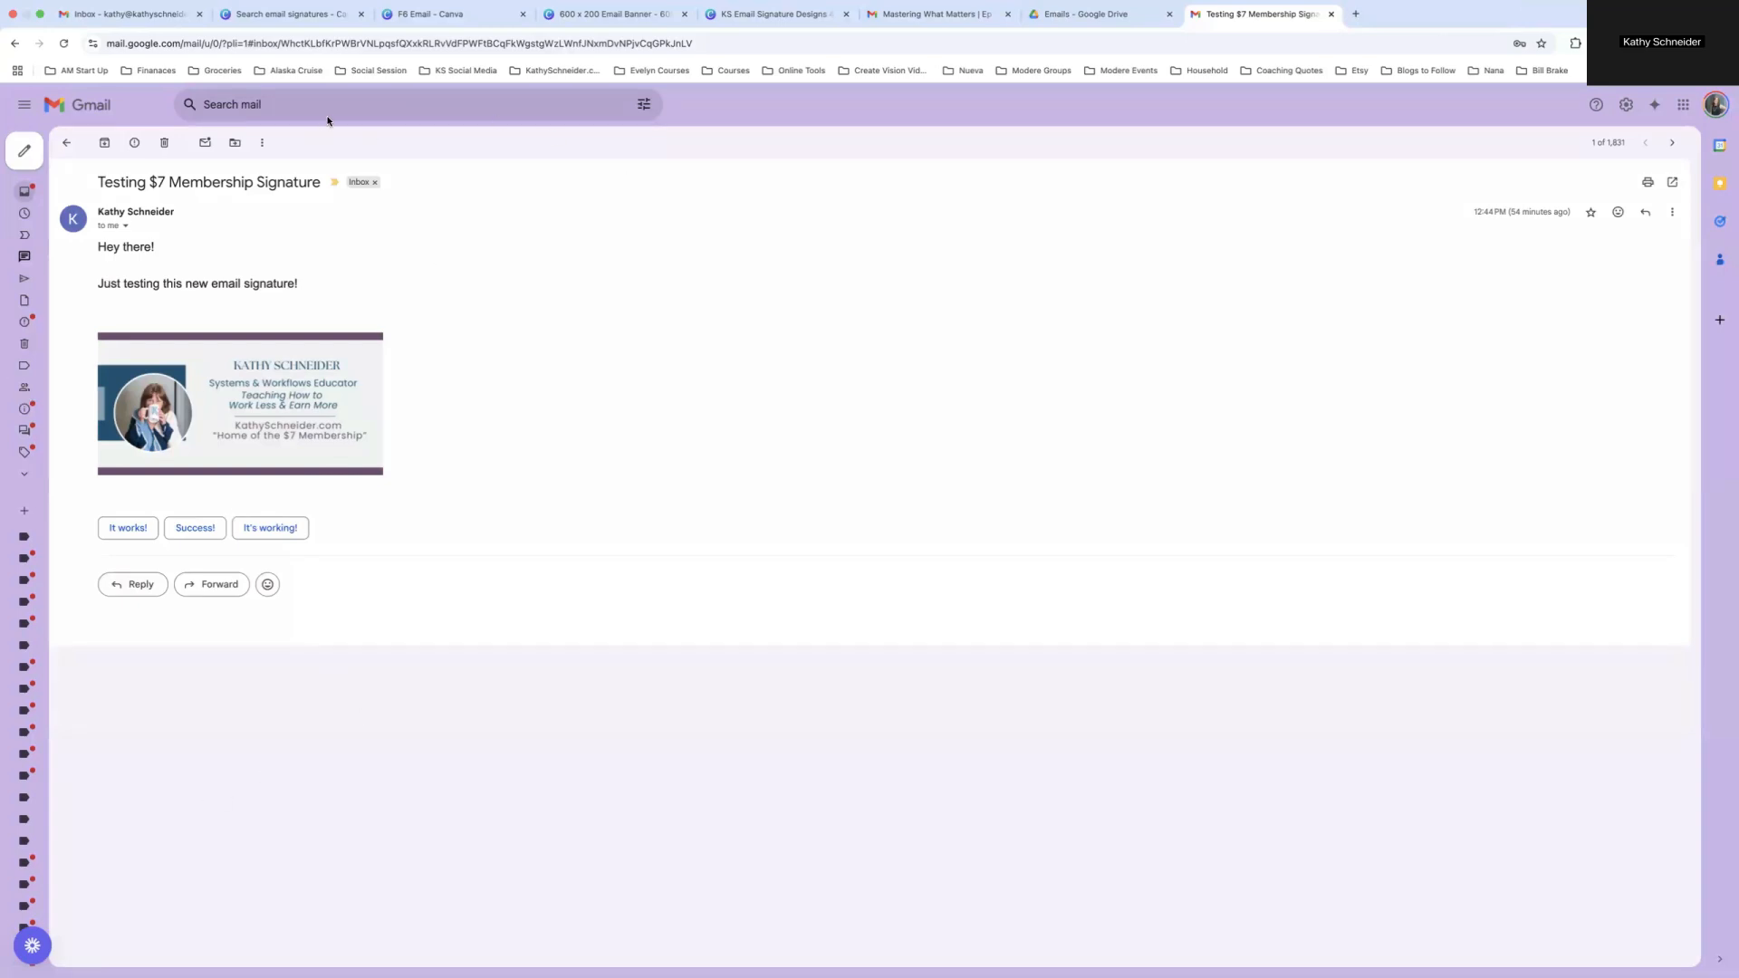
Switch to Canva and review the pages of the KS Email Signature Designs 400 x 200 px file, back to page 1
click(766, 14)
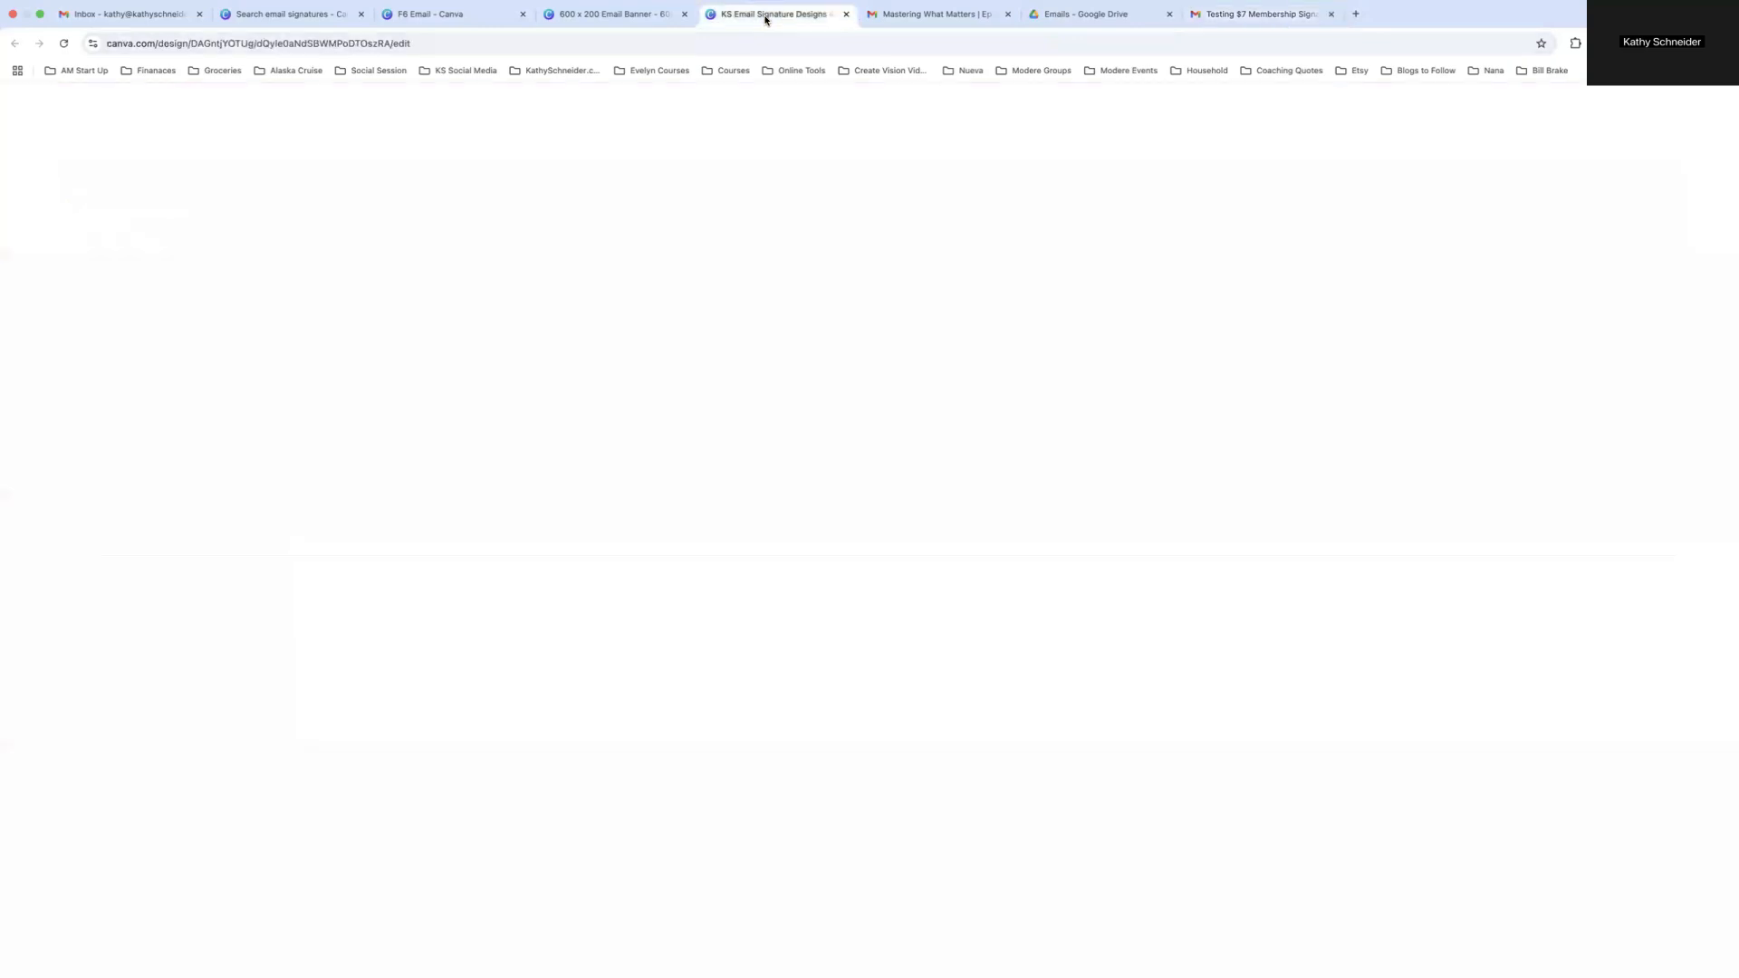
scroll(923, 492, up, 10)
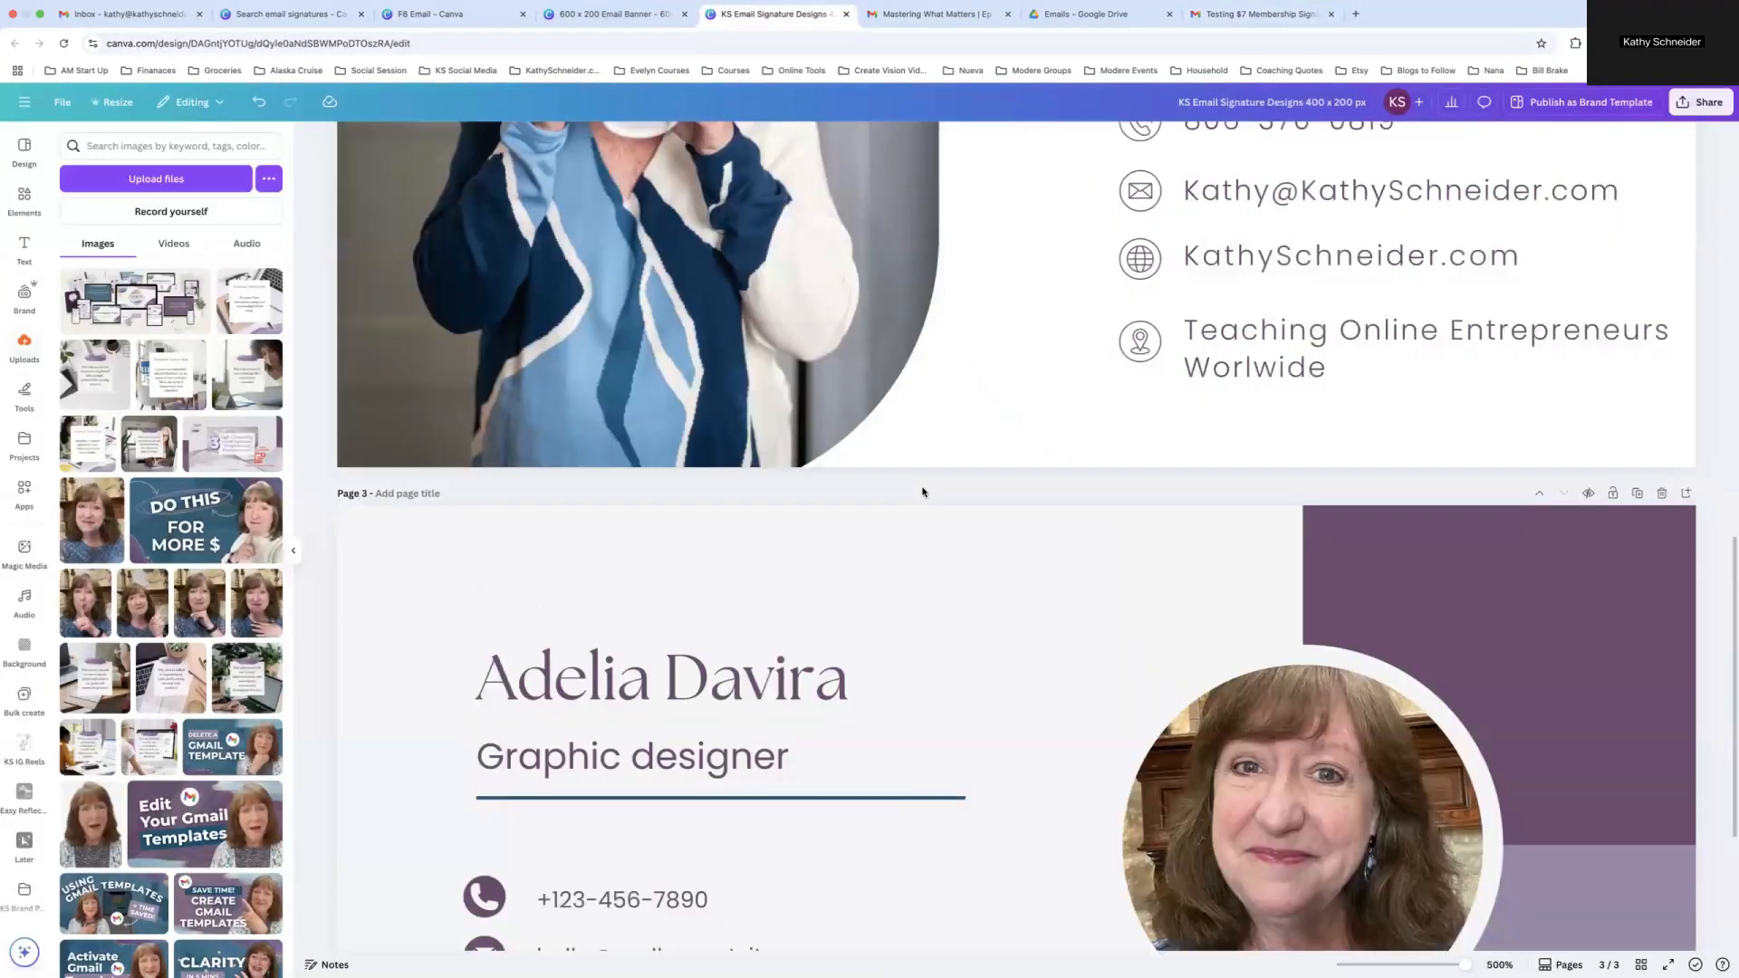
scroll(923, 492, up, 3)
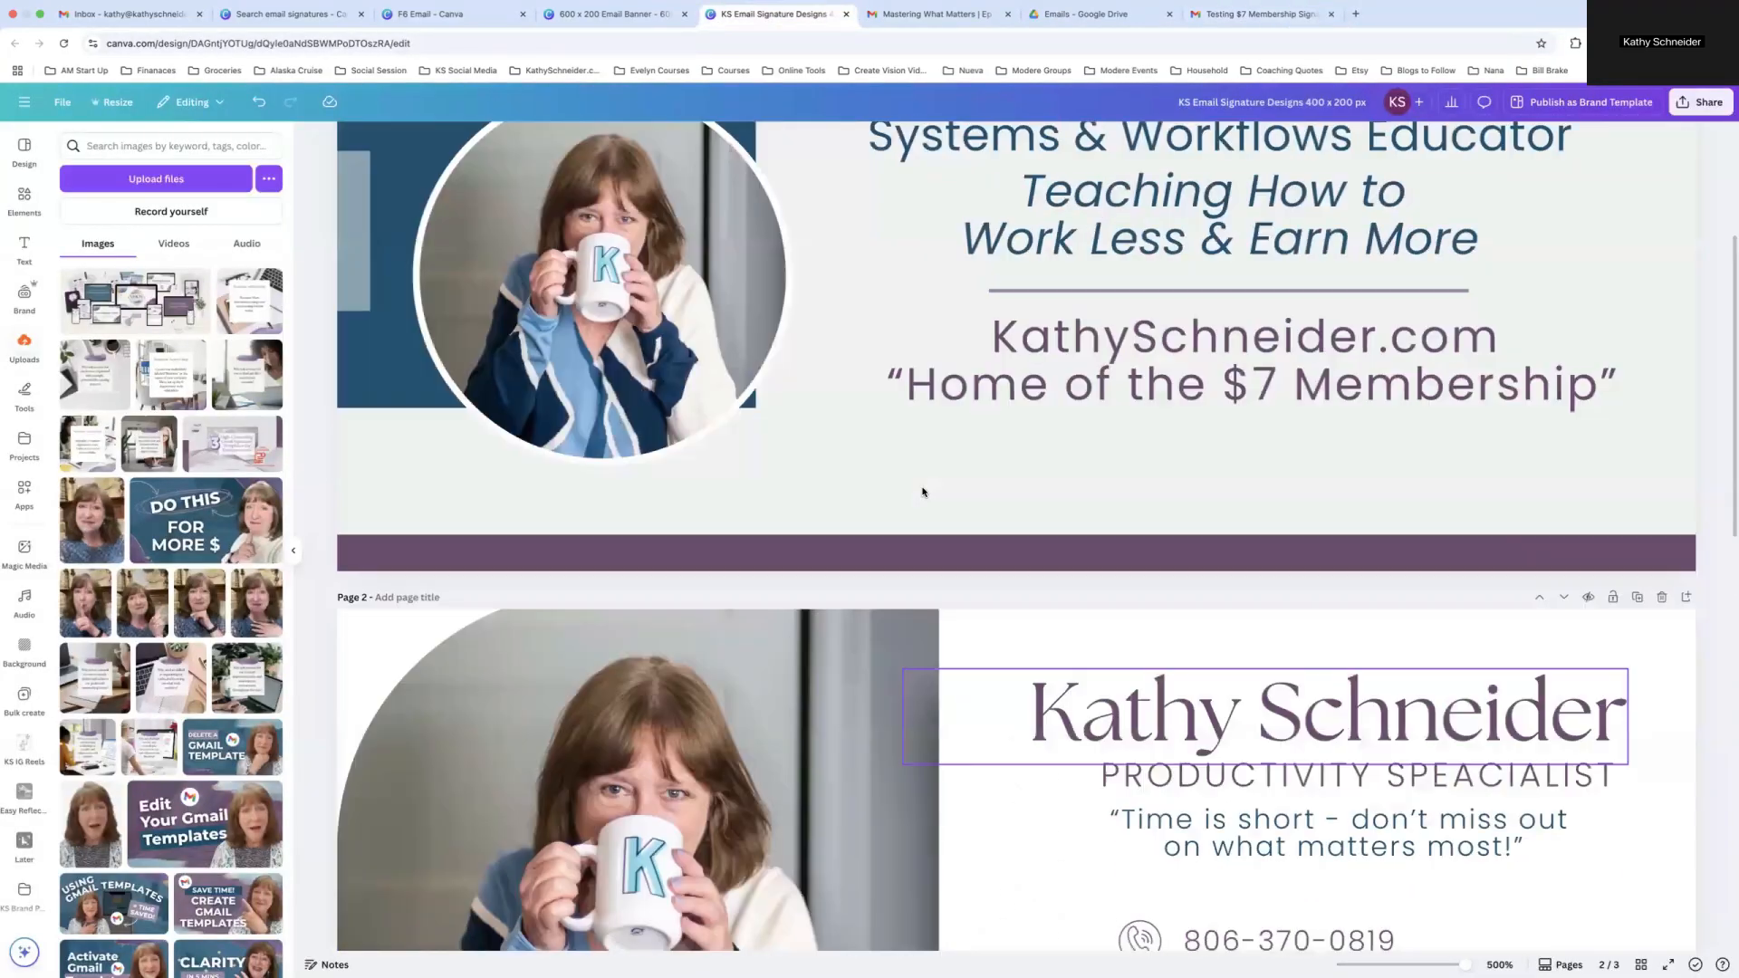
scroll(923, 491, up, 3)
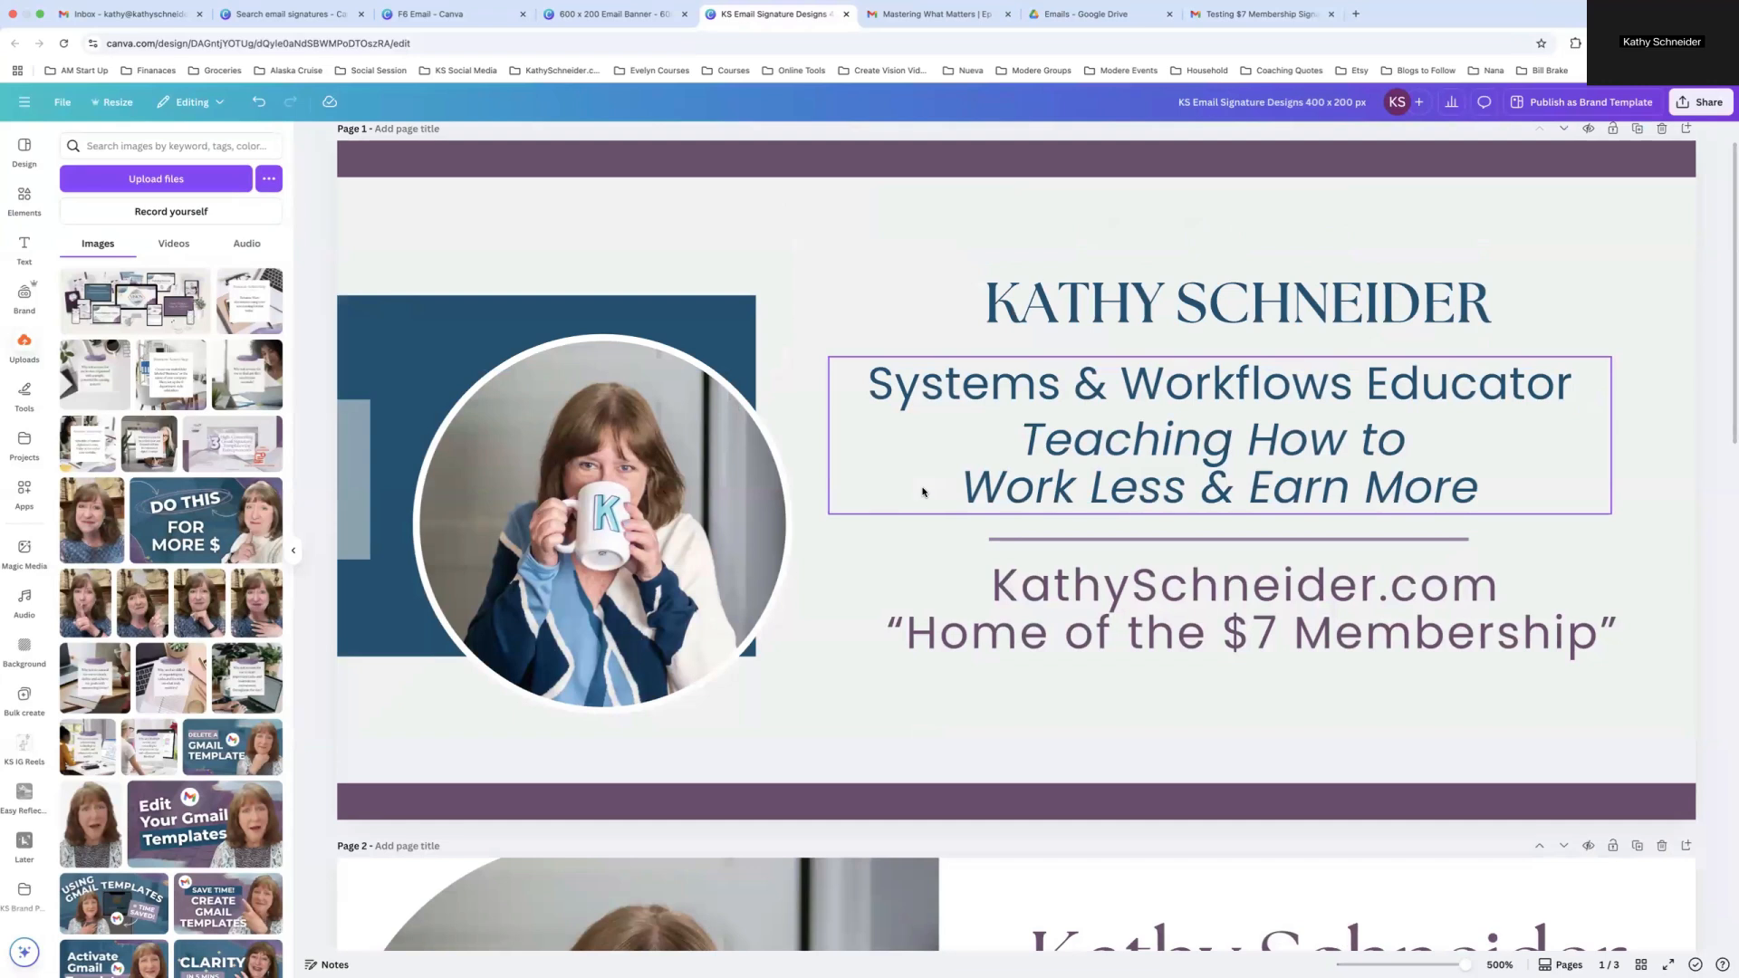
click(802, 346)
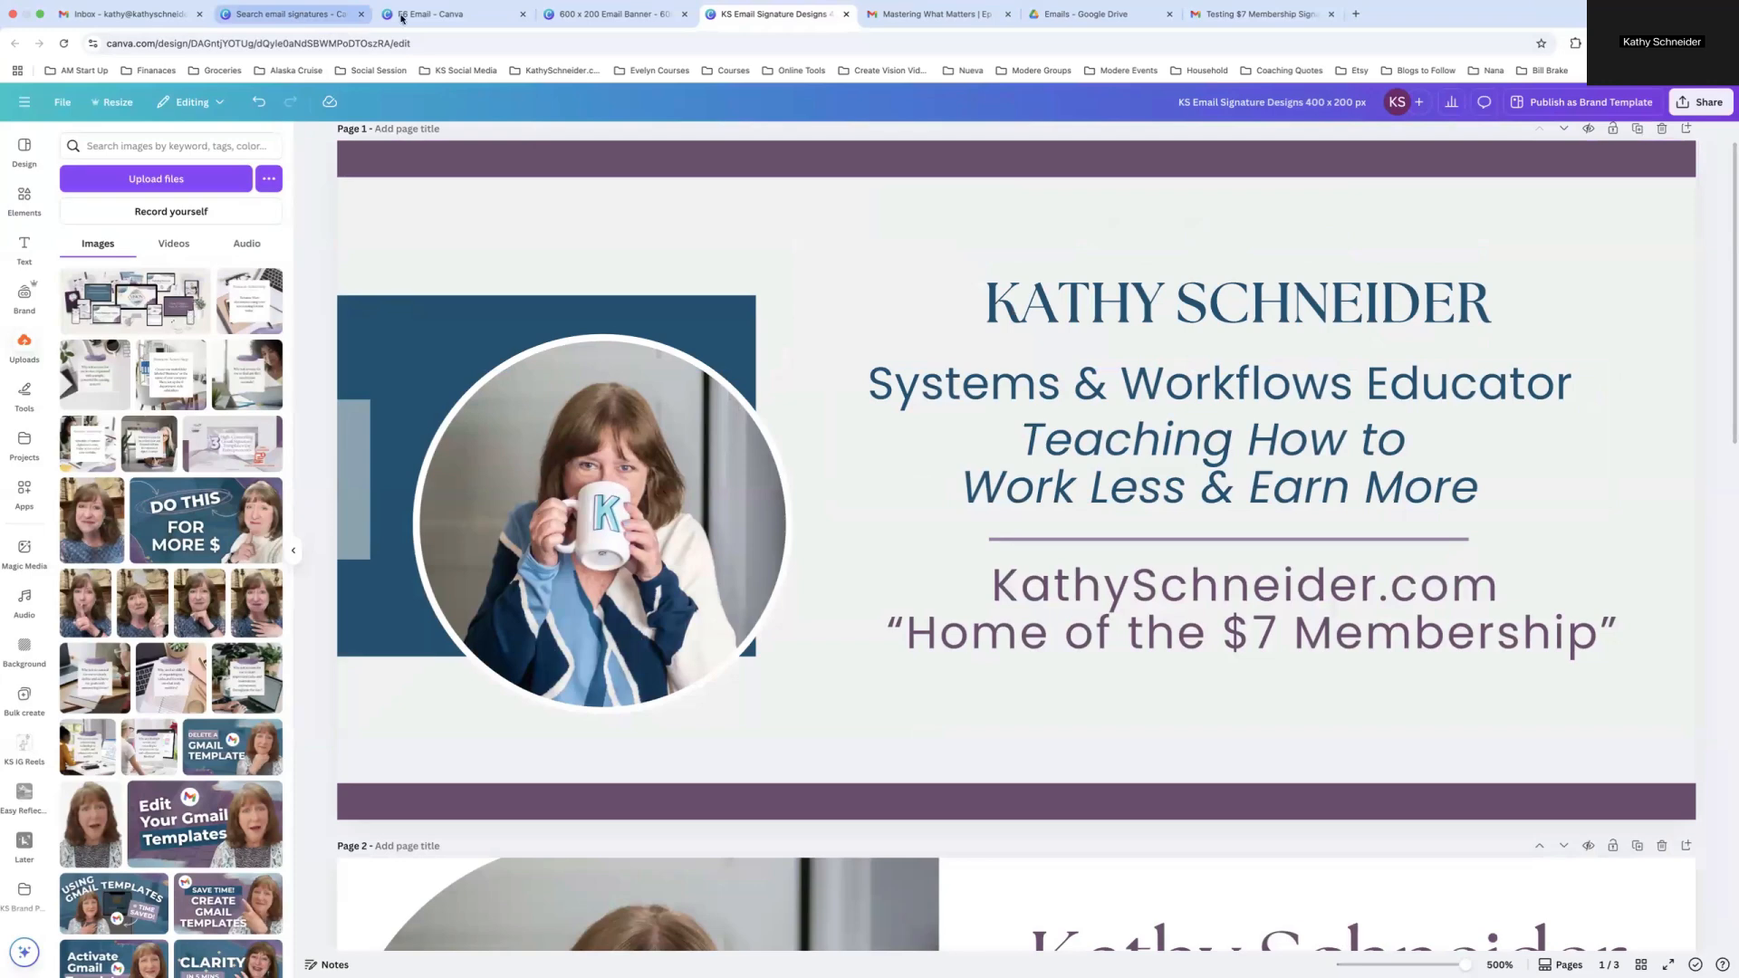
Review the Mastering What Matters newsletter in Gmail, highlighting its sign-off lines, and return to the $7 membership signature test email
click(933, 30)
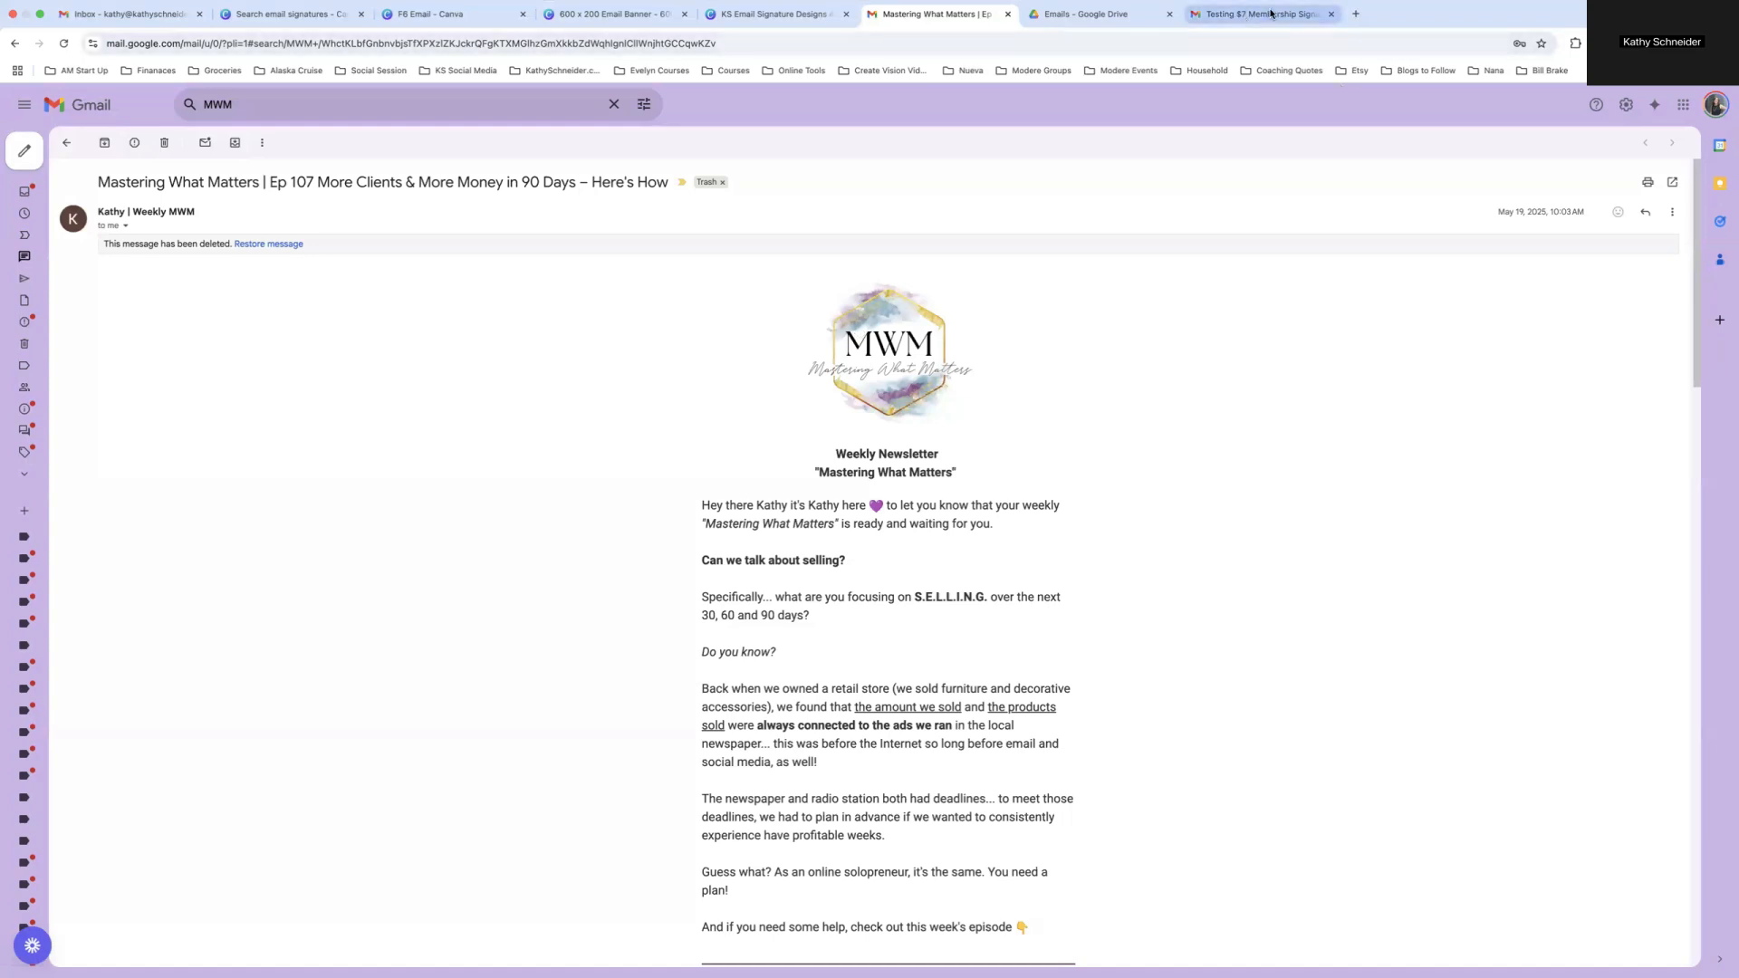
scroll(837, 672, down, 4)
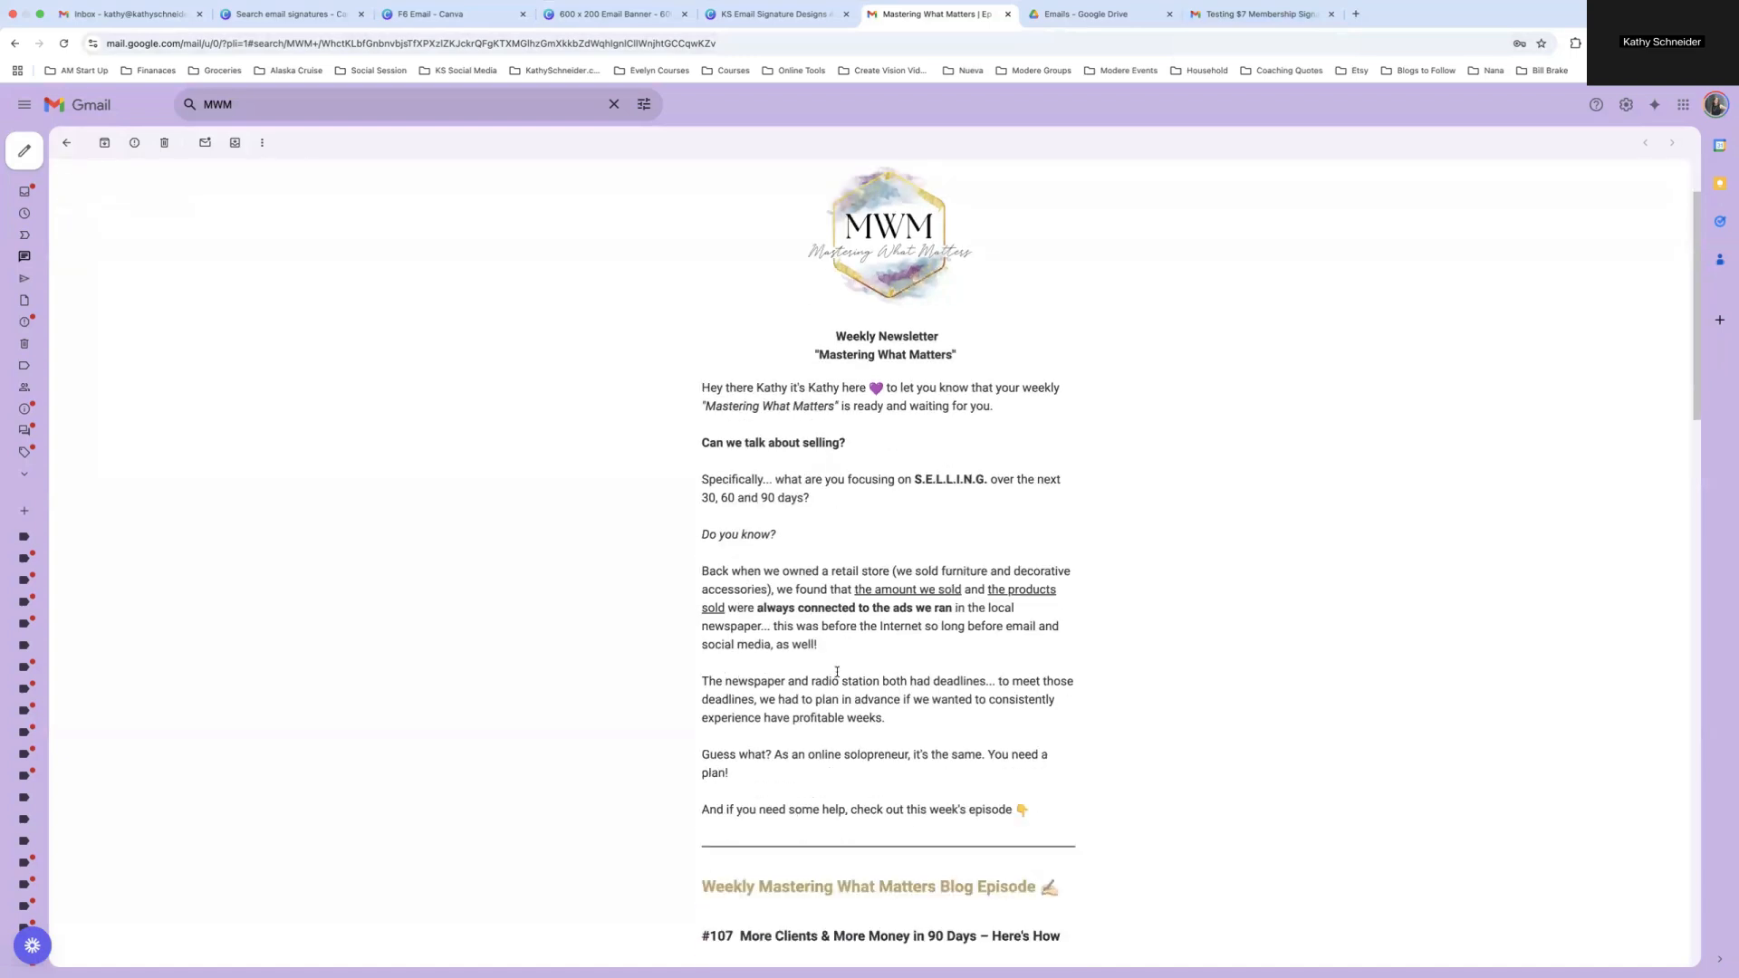
scroll(837, 672, down, 12)
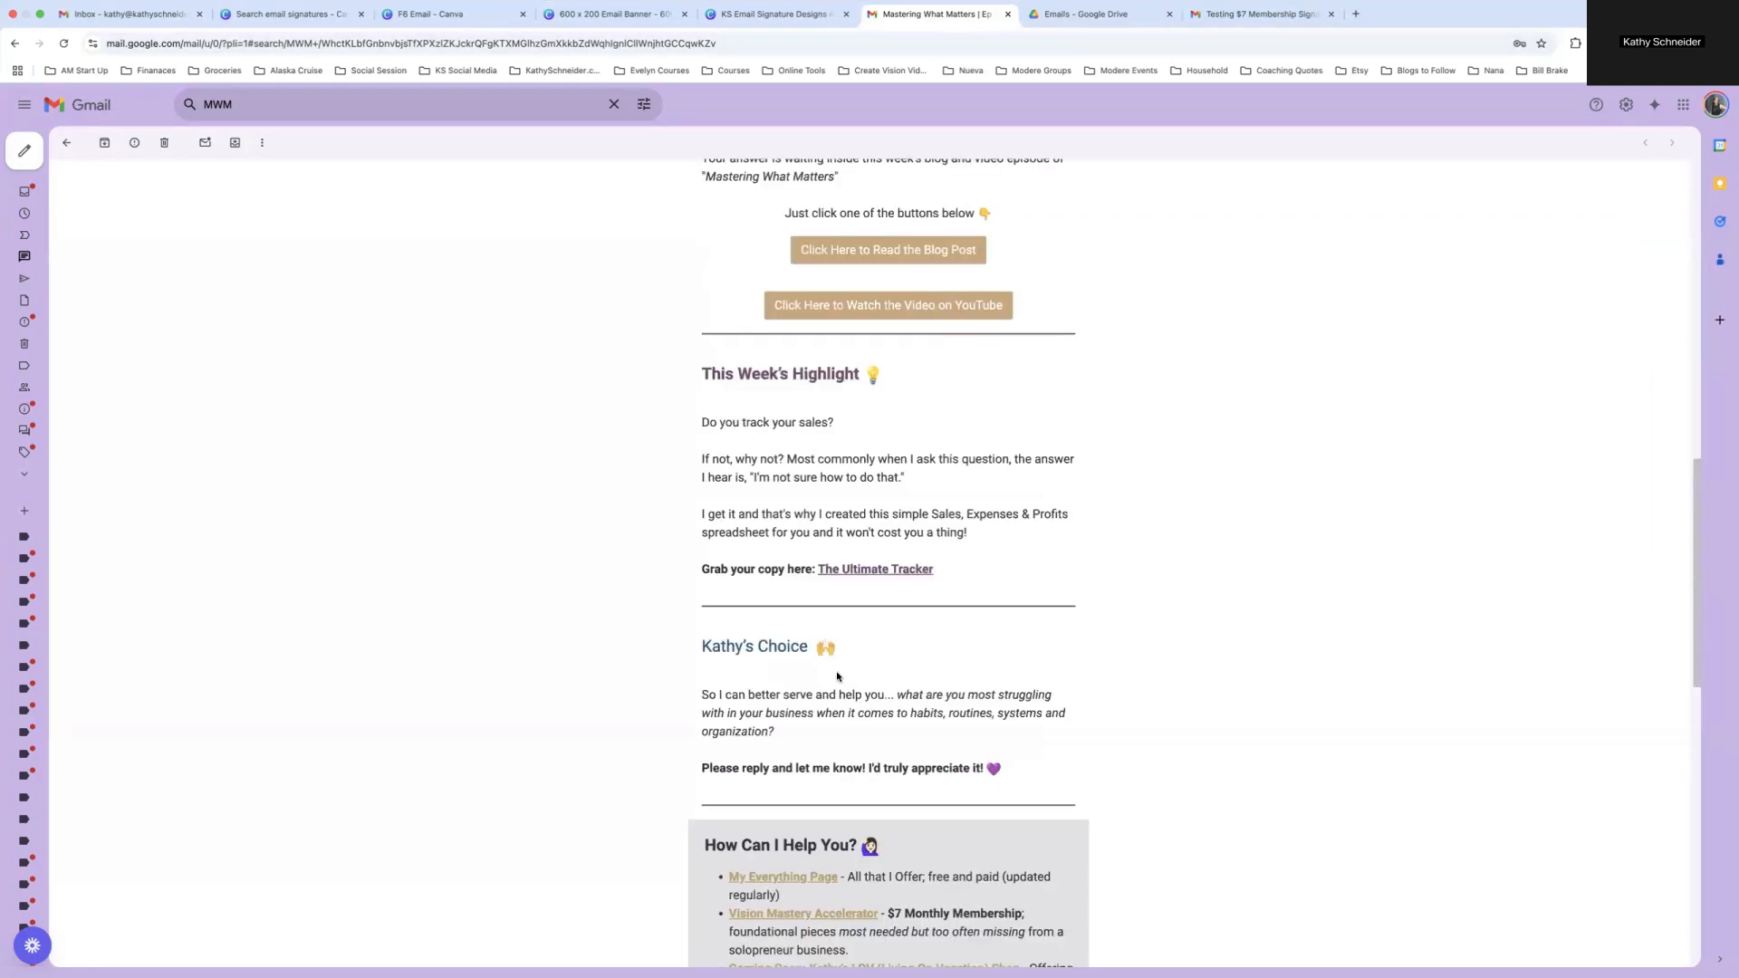
scroll(837, 676, down, 4)
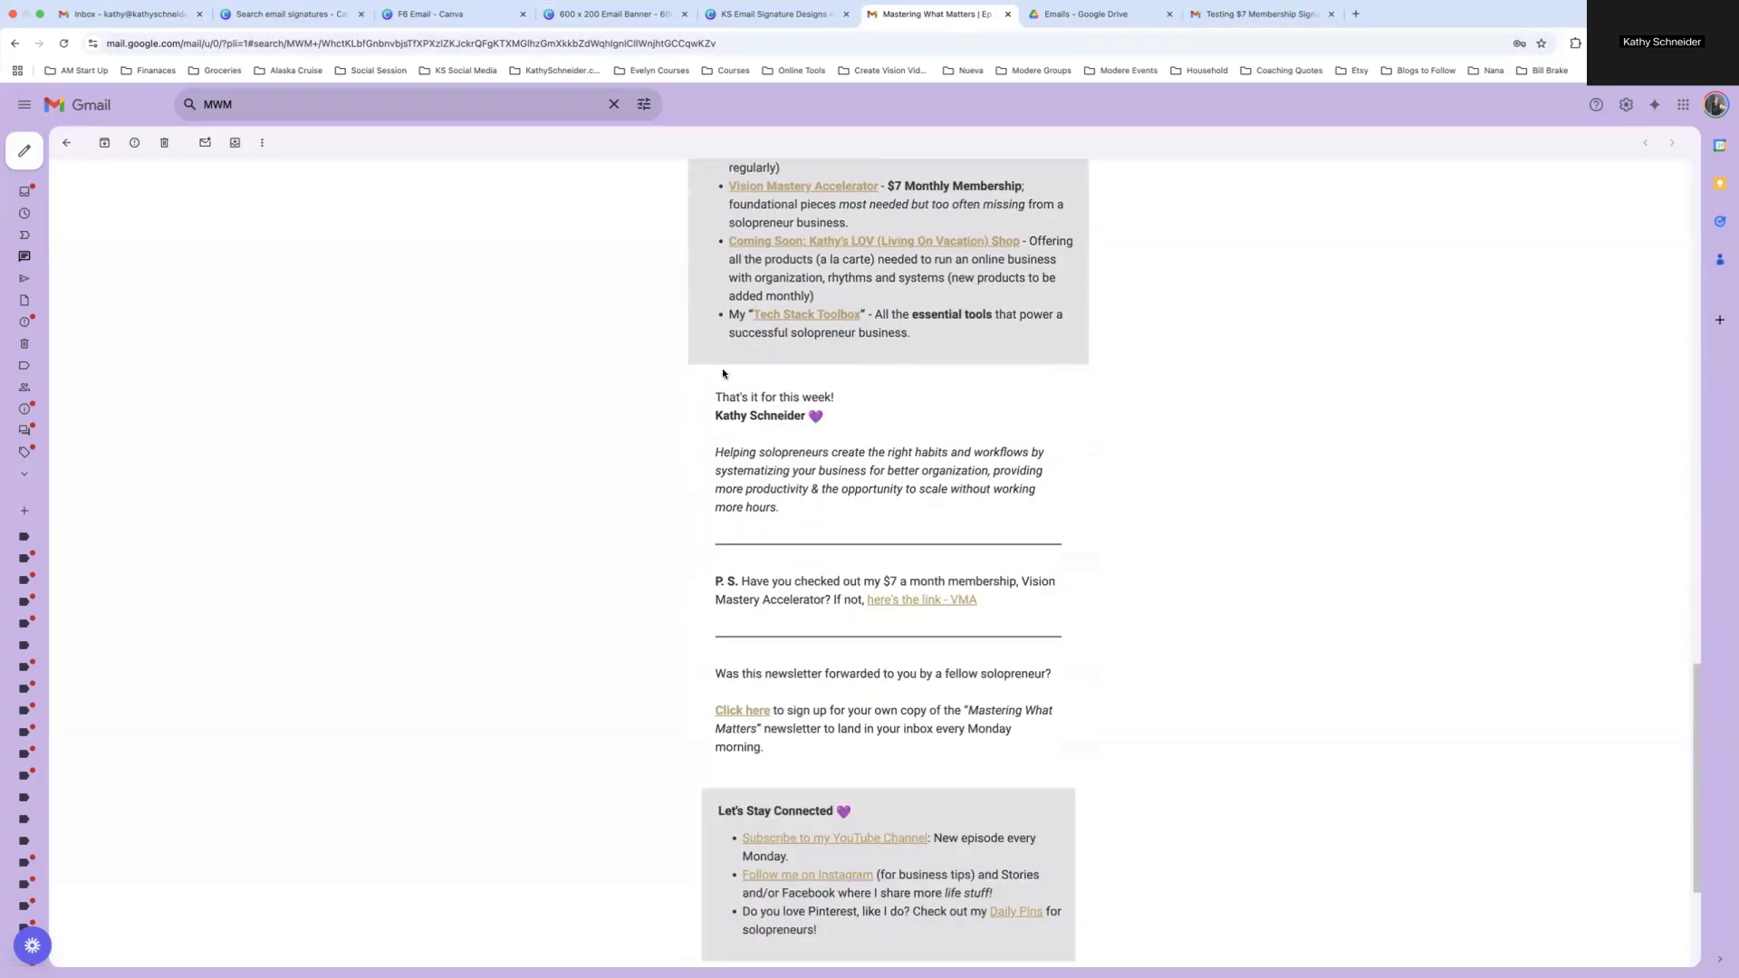
drag(716, 397, 861, 422)
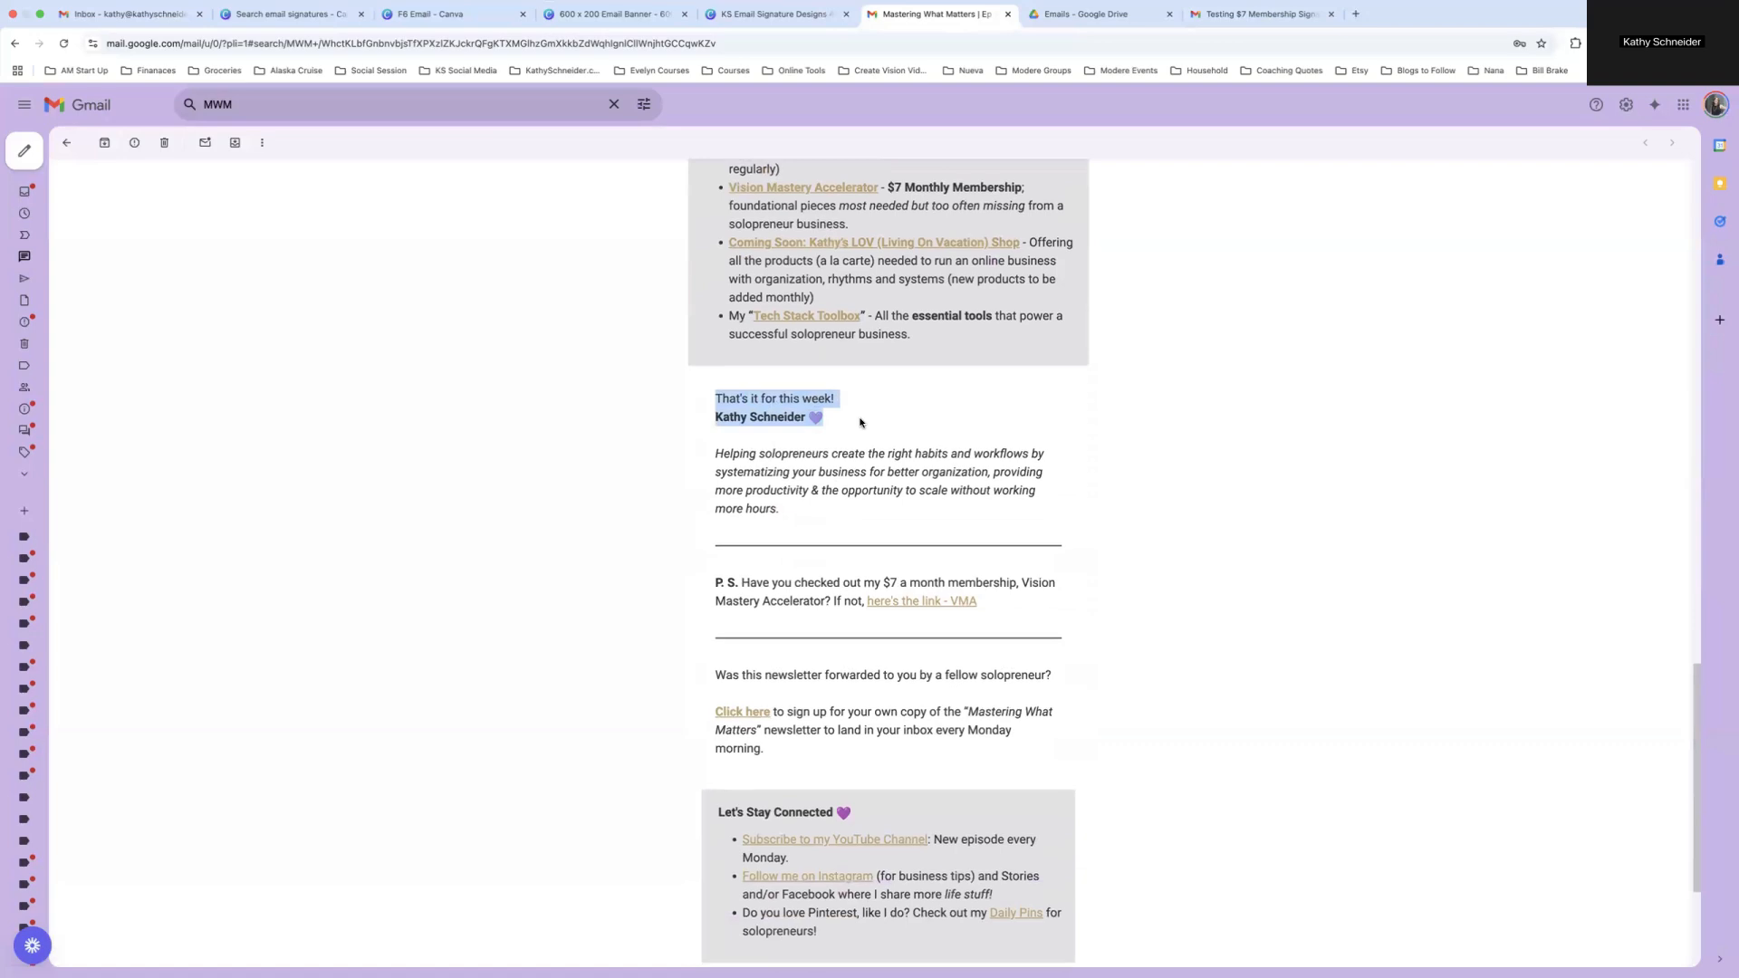
scroll(861, 424, up, 6)
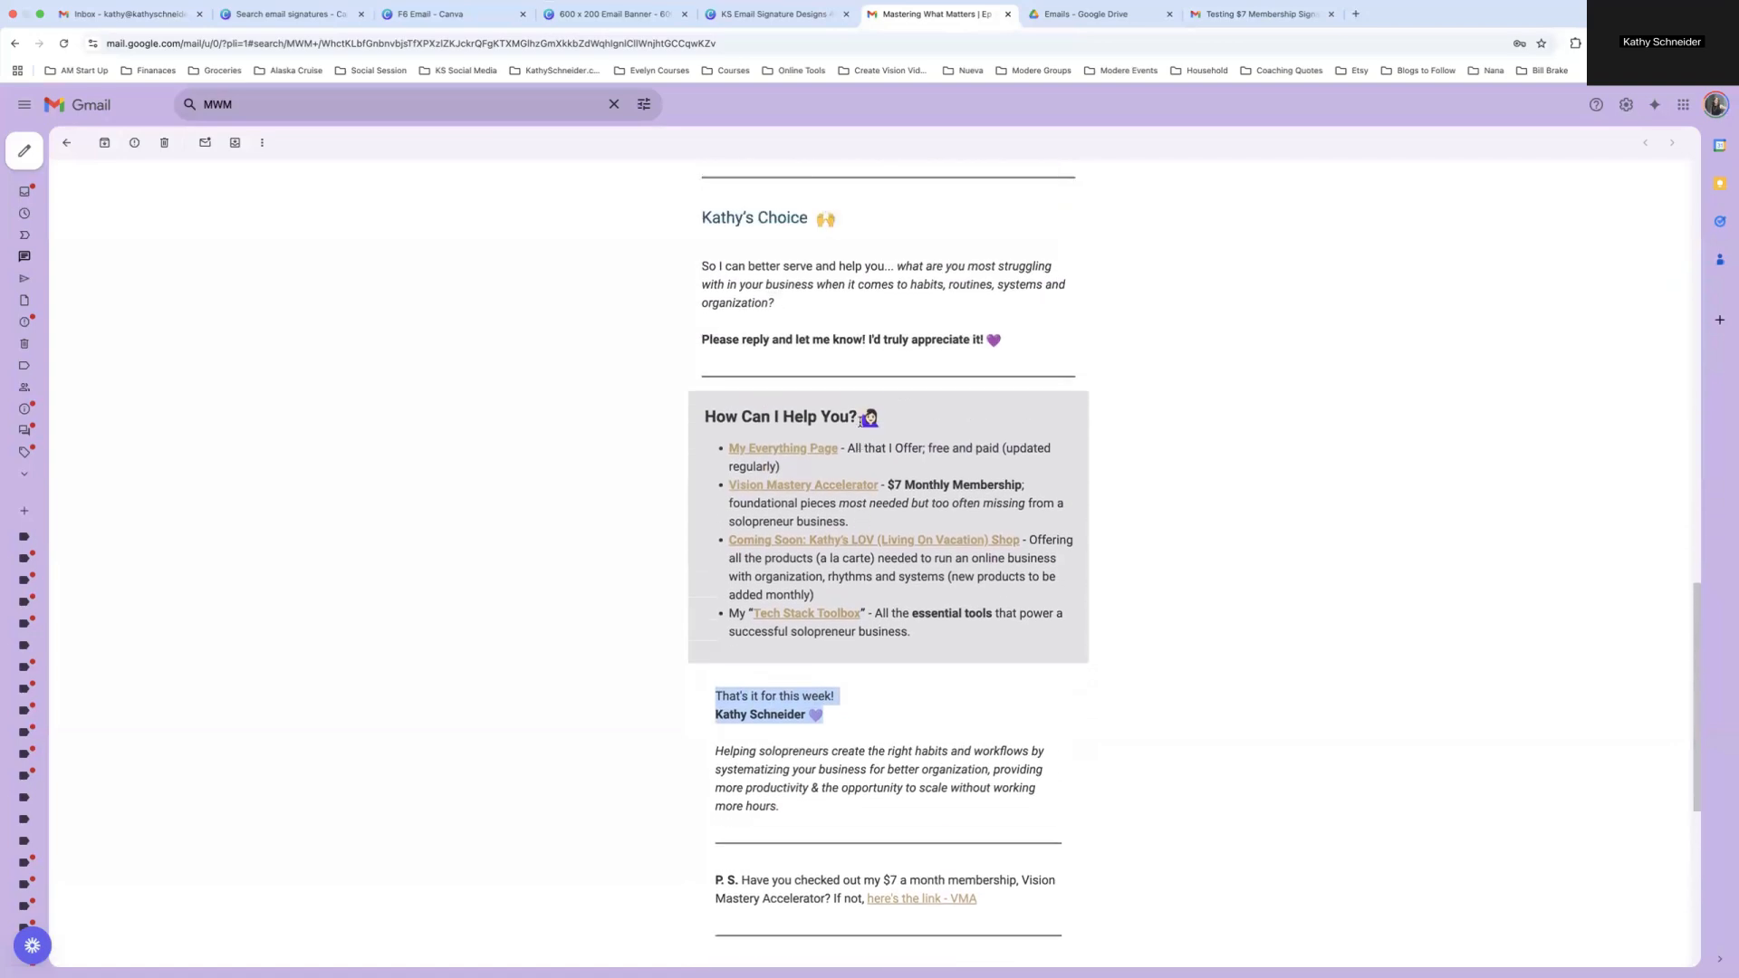
scroll(861, 427, up, 9)
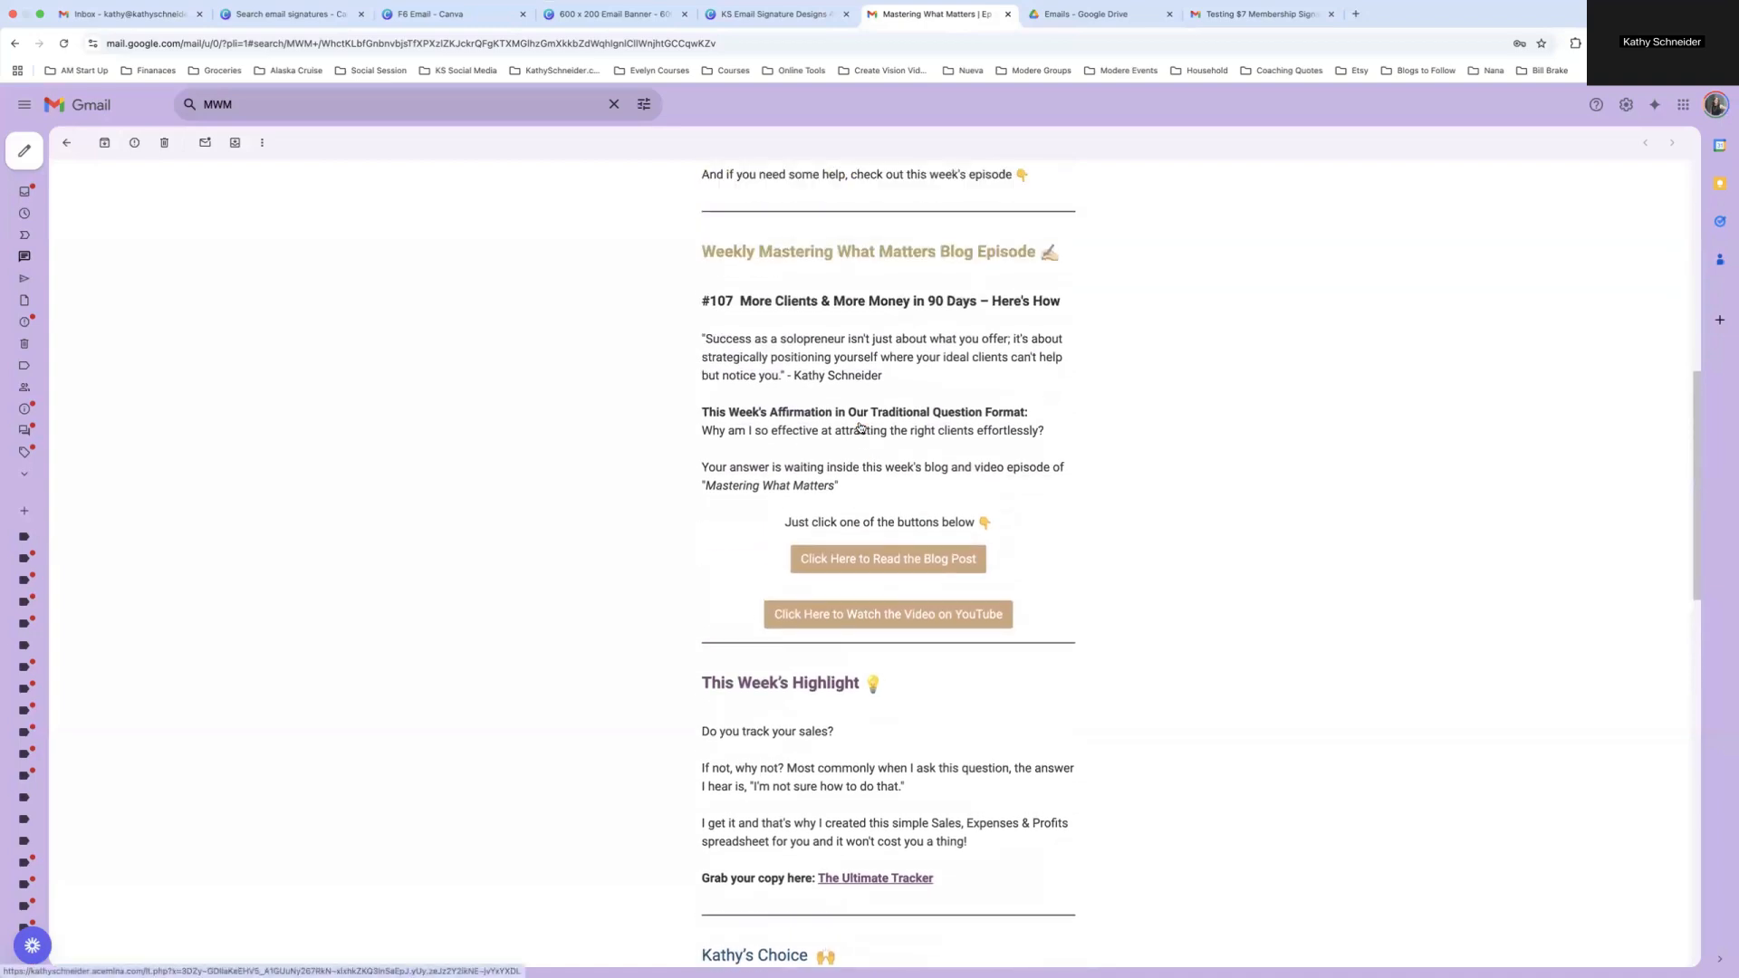
scroll(861, 427, up, 3)
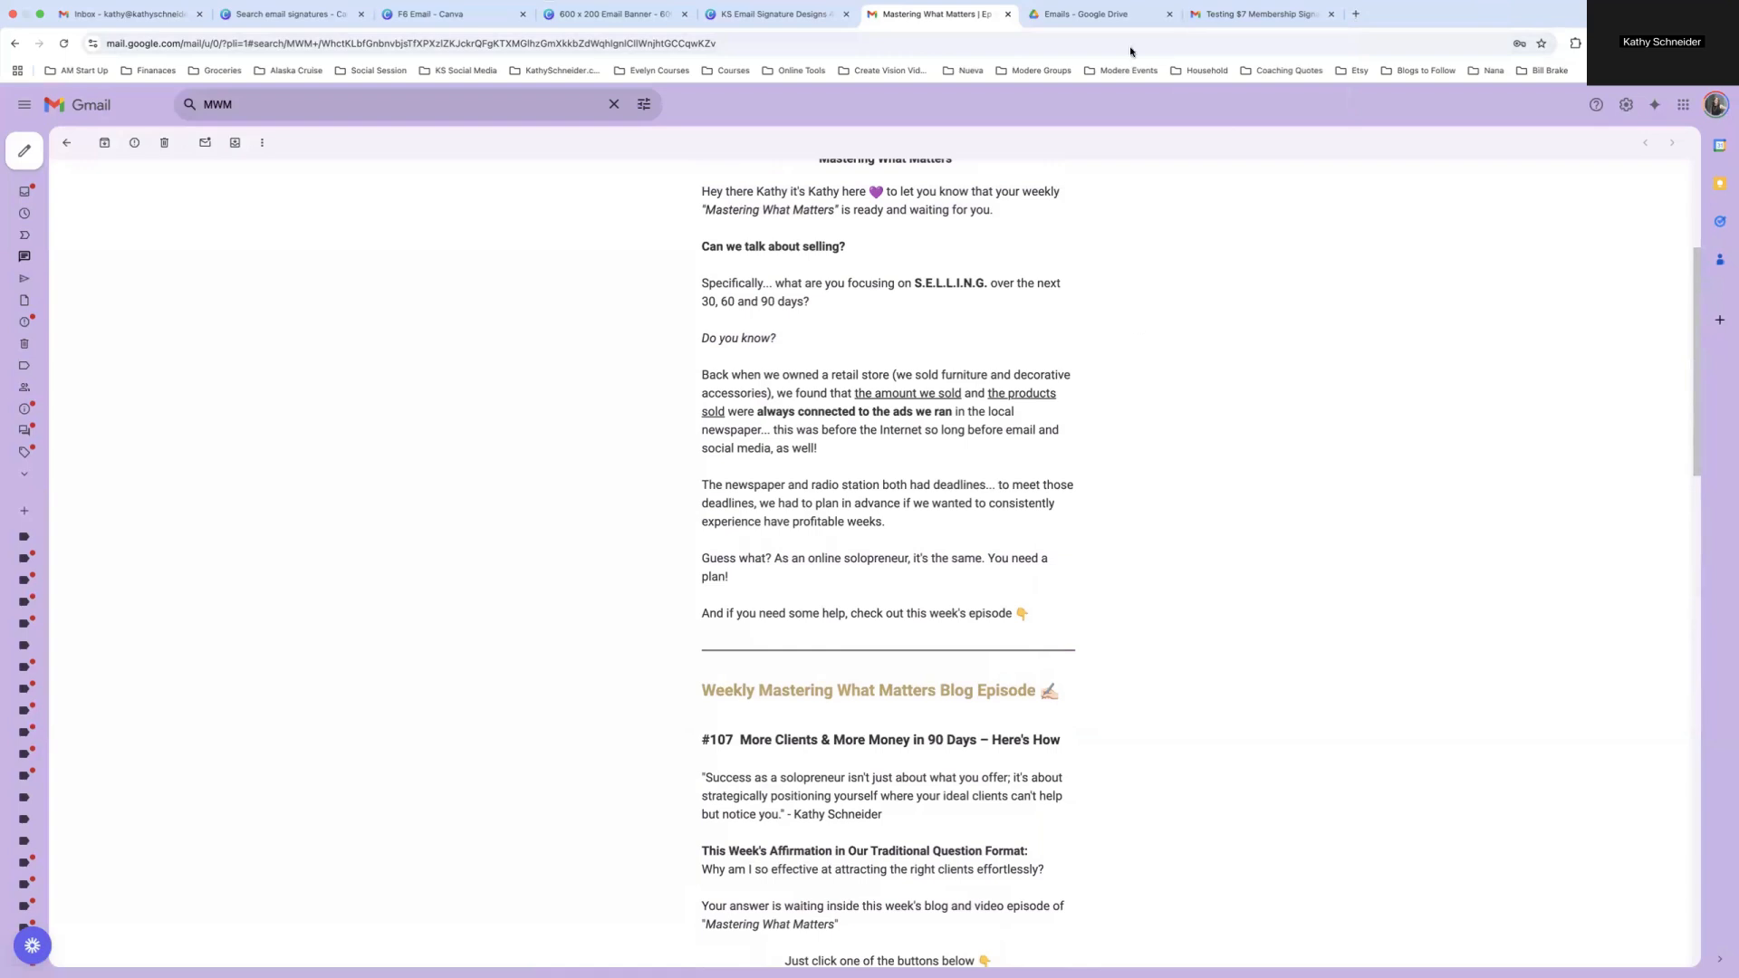
click(1242, 15)
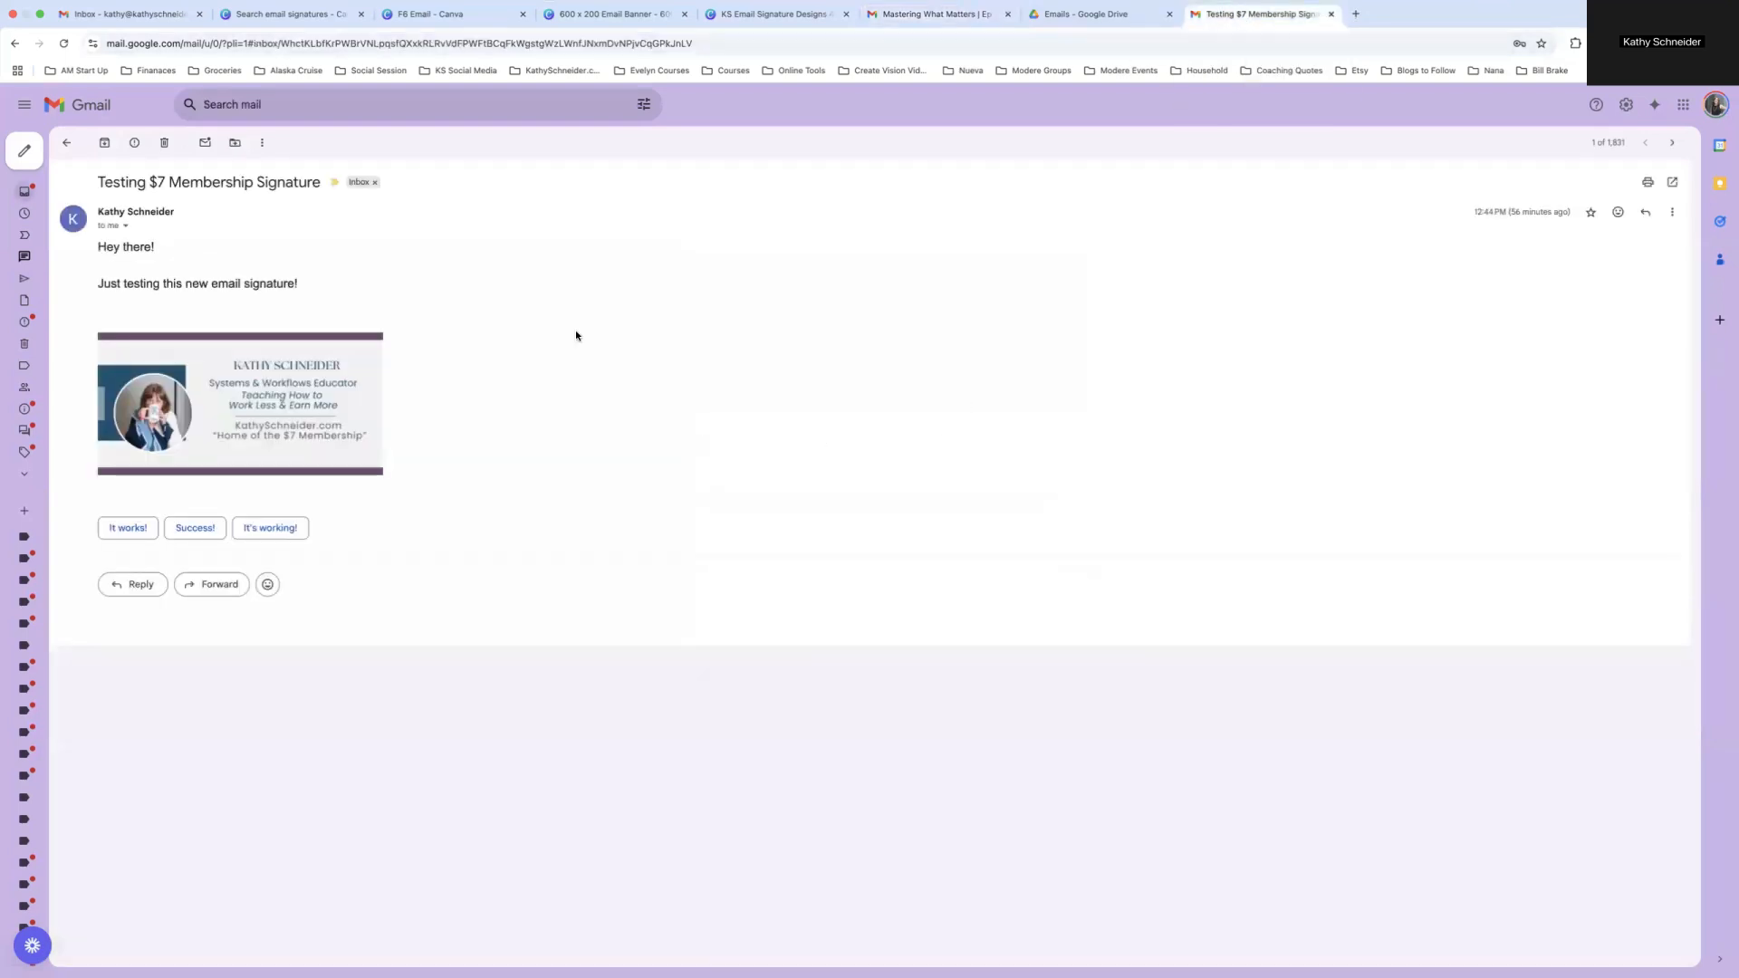